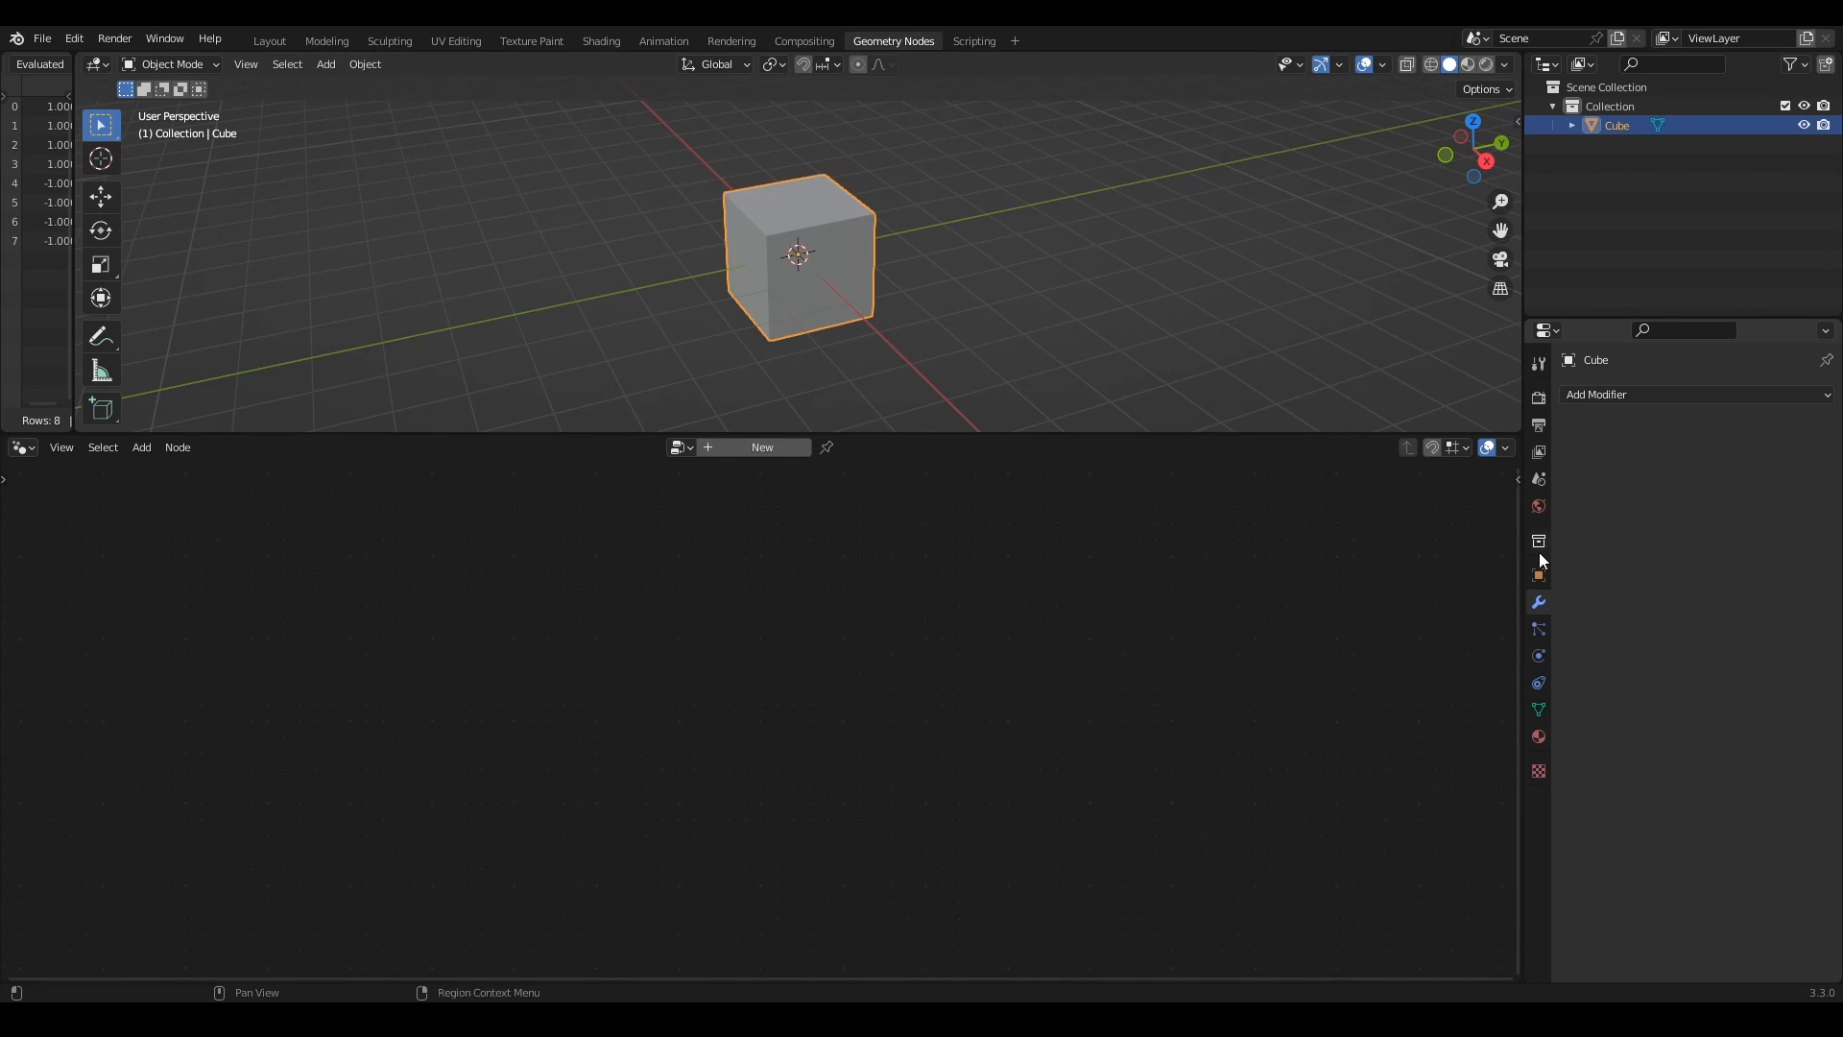
Step: Add a Subdivision Surface modifier to the cube, set its viewport levels to 5 and apply it
left_click(1609, 398)
left_click(1643, 395)
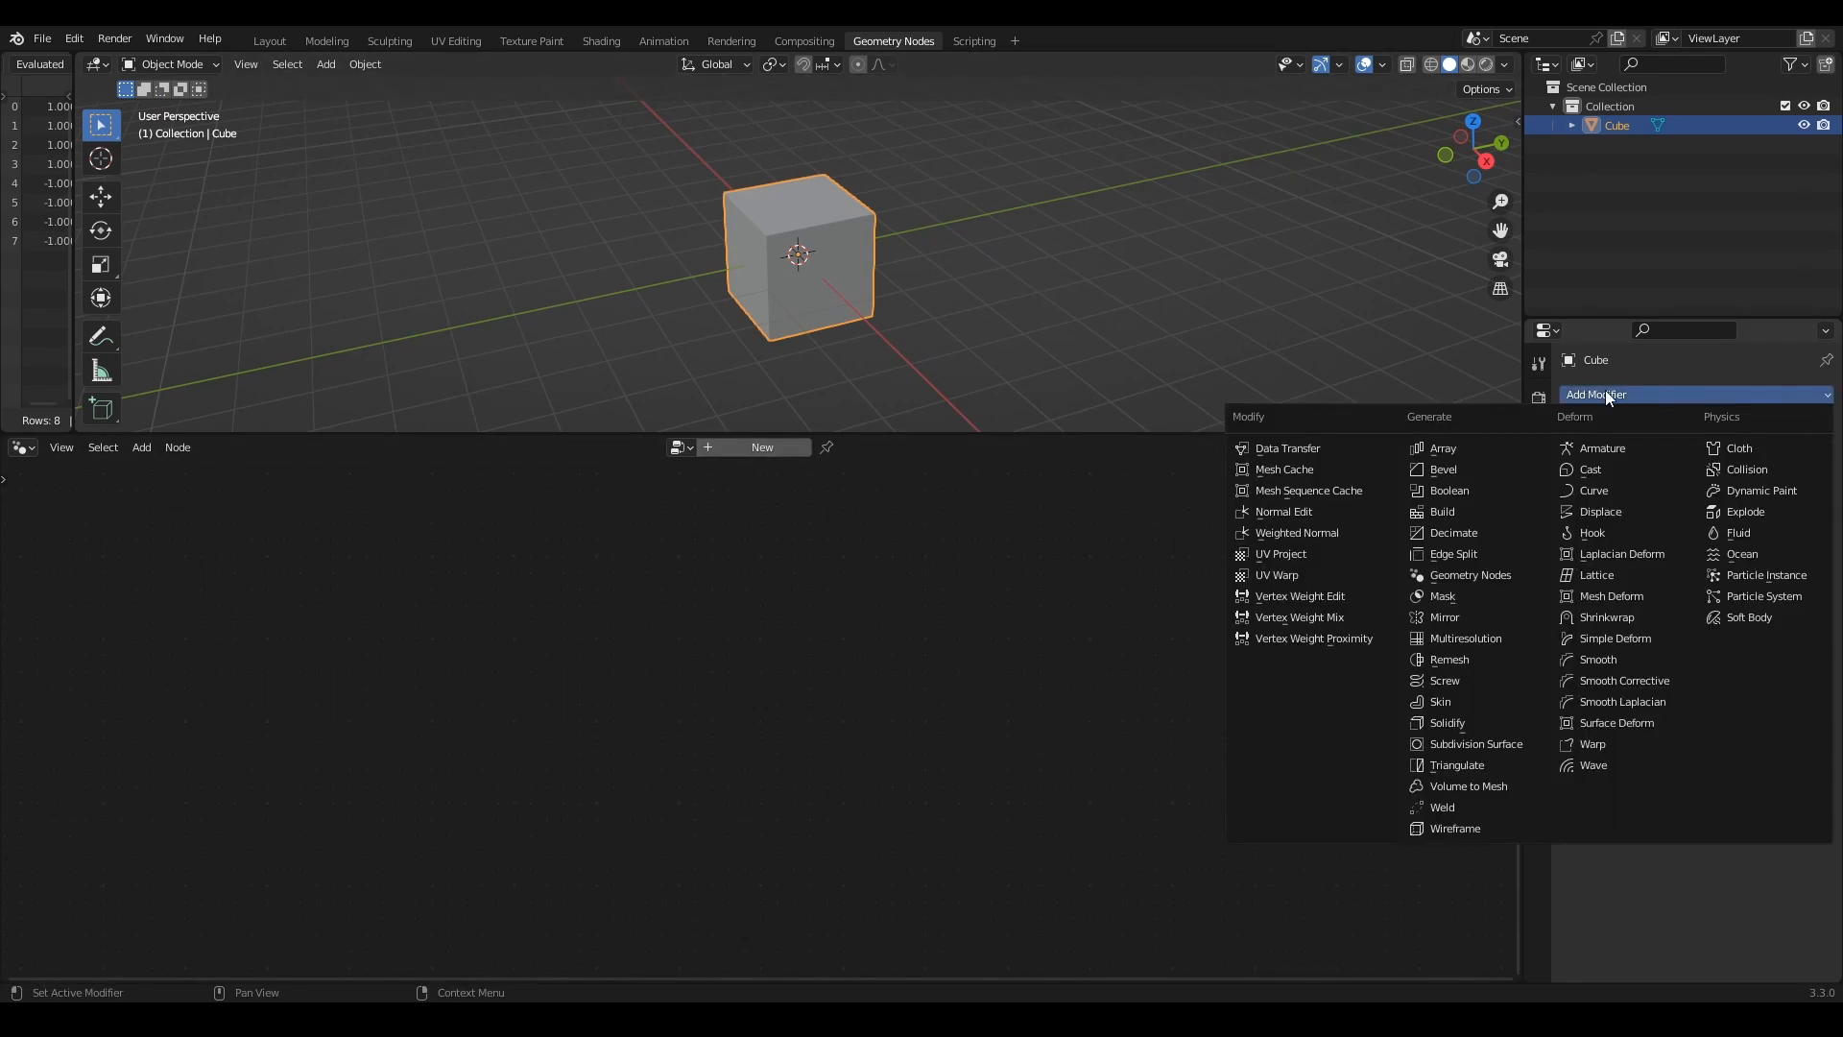
left_click(1484, 746)
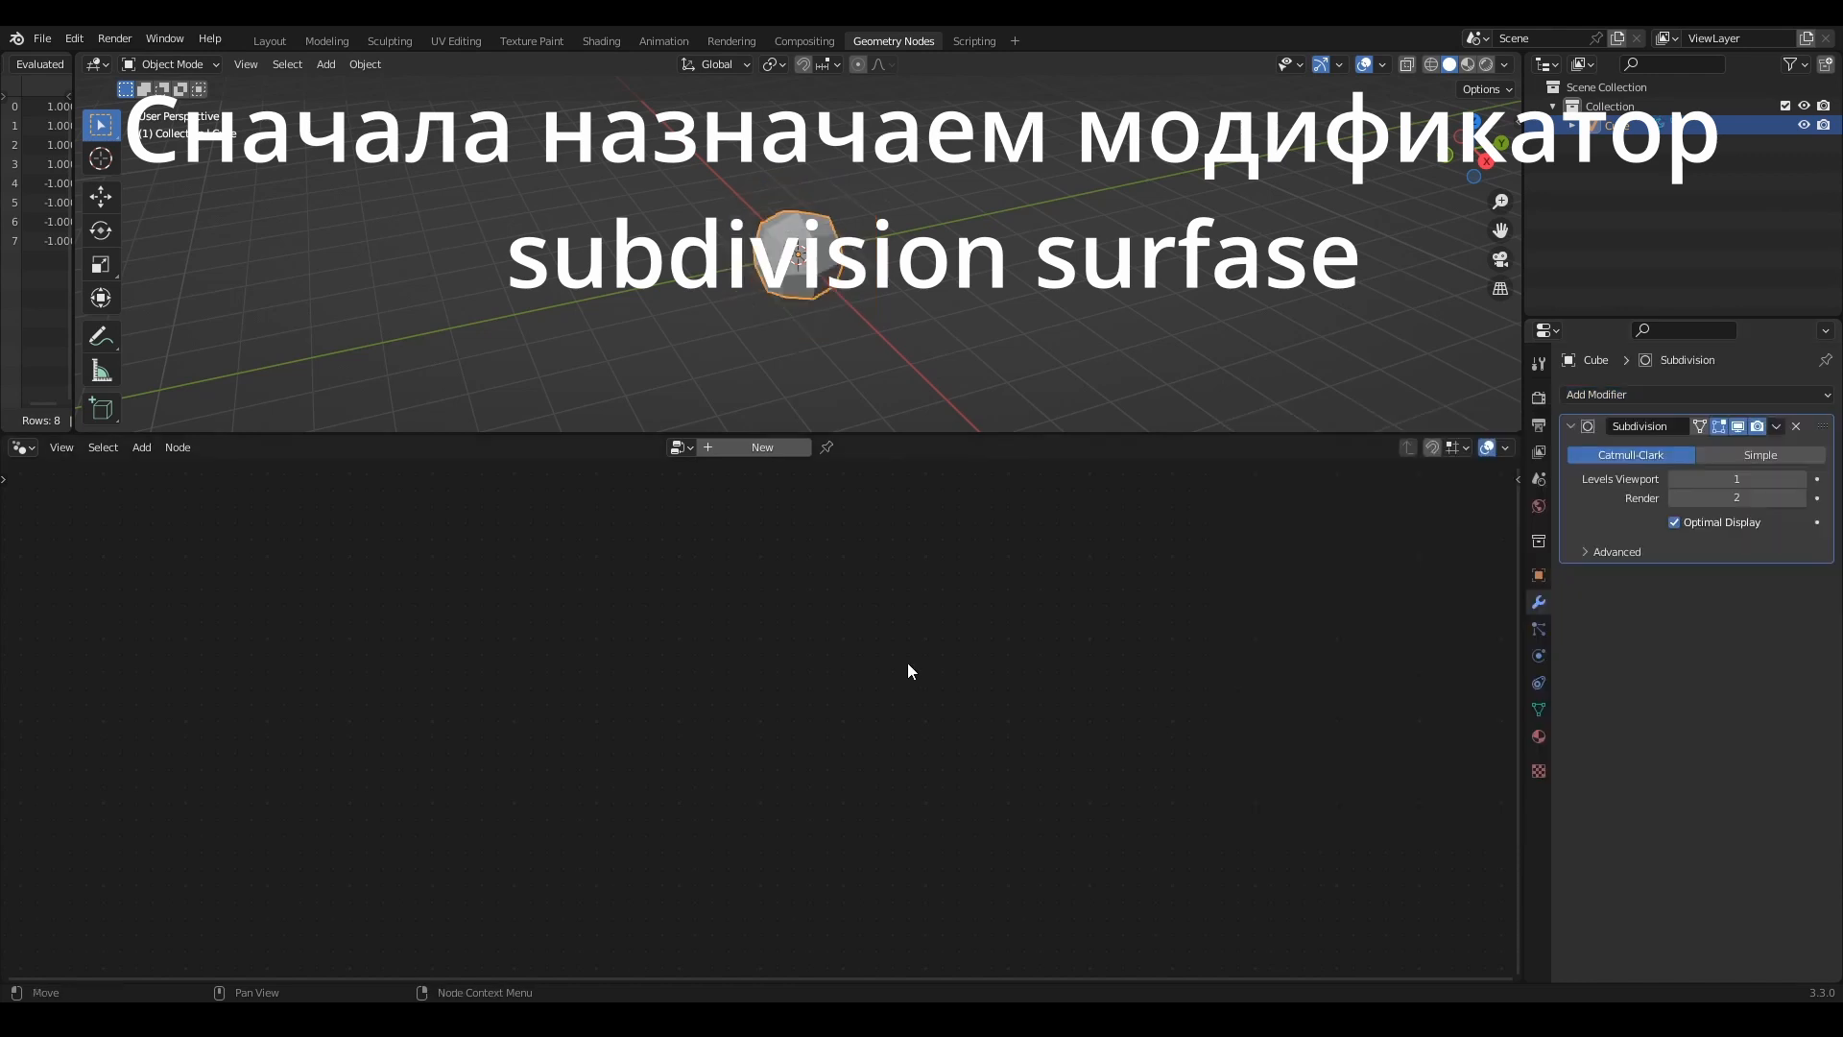
left_click(1787, 477)
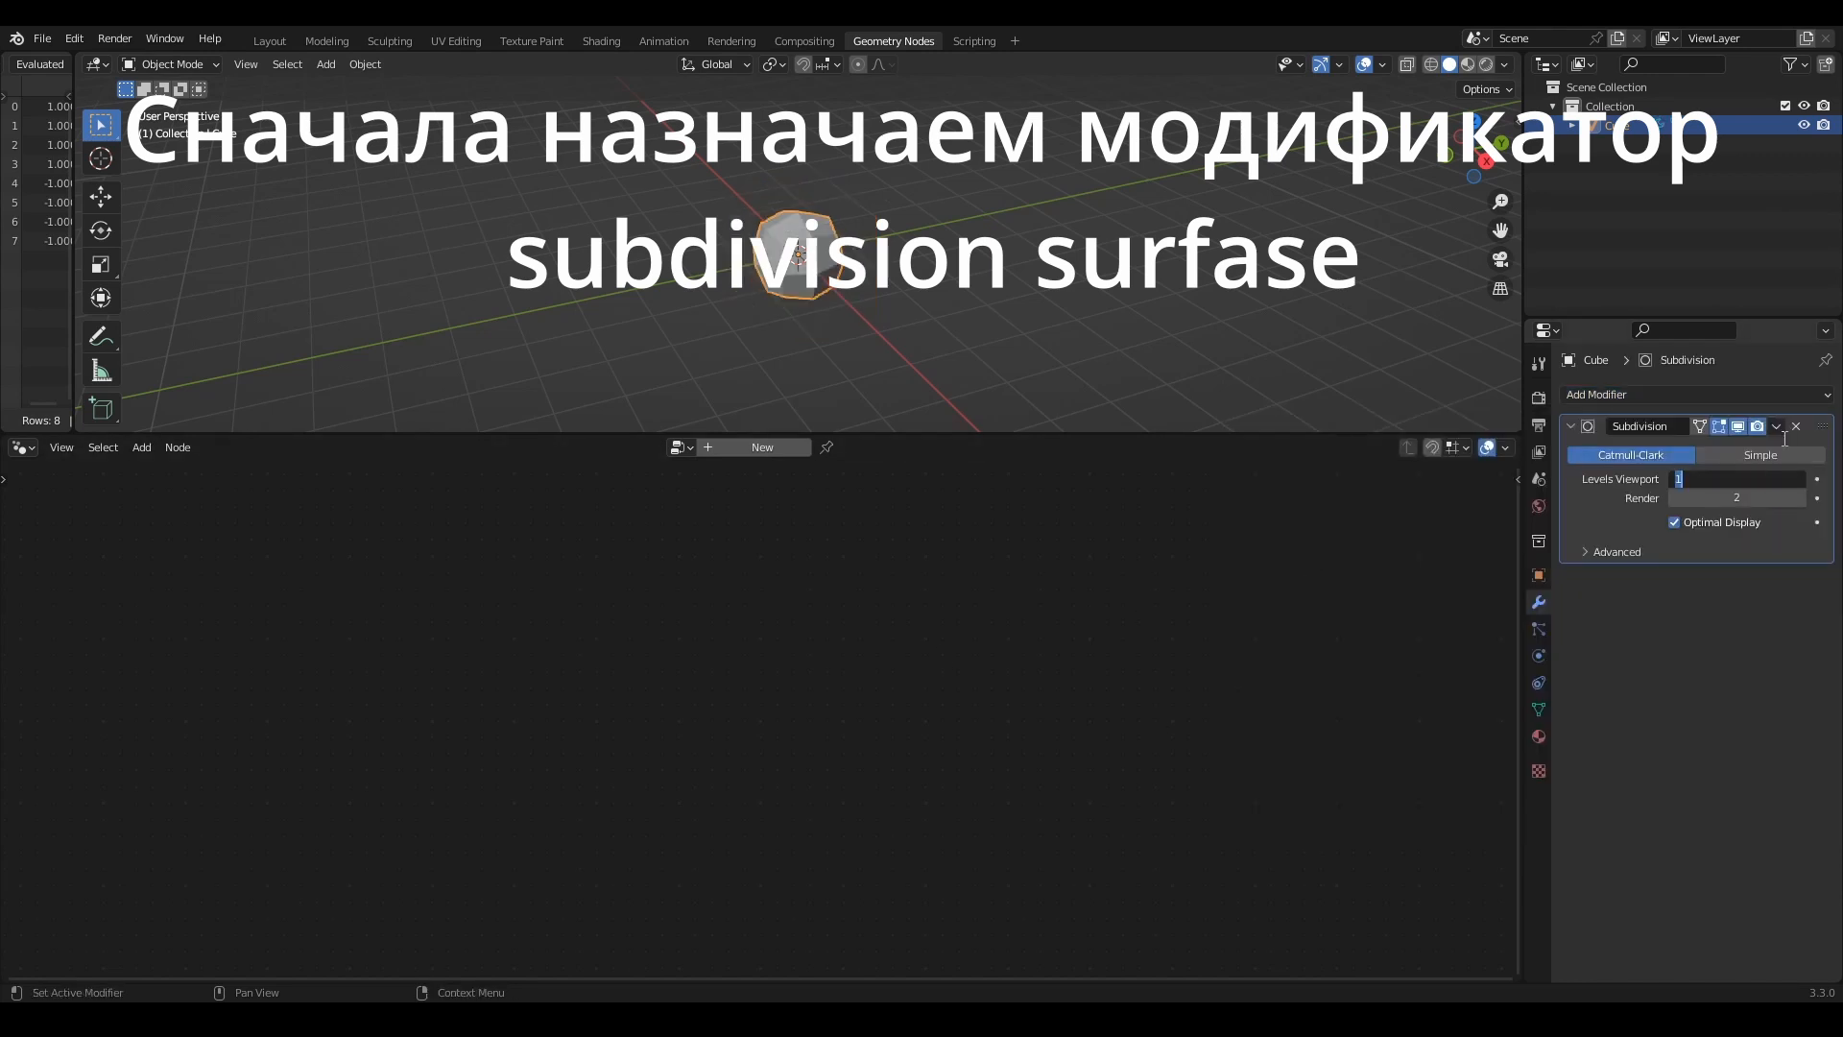
key("Return")
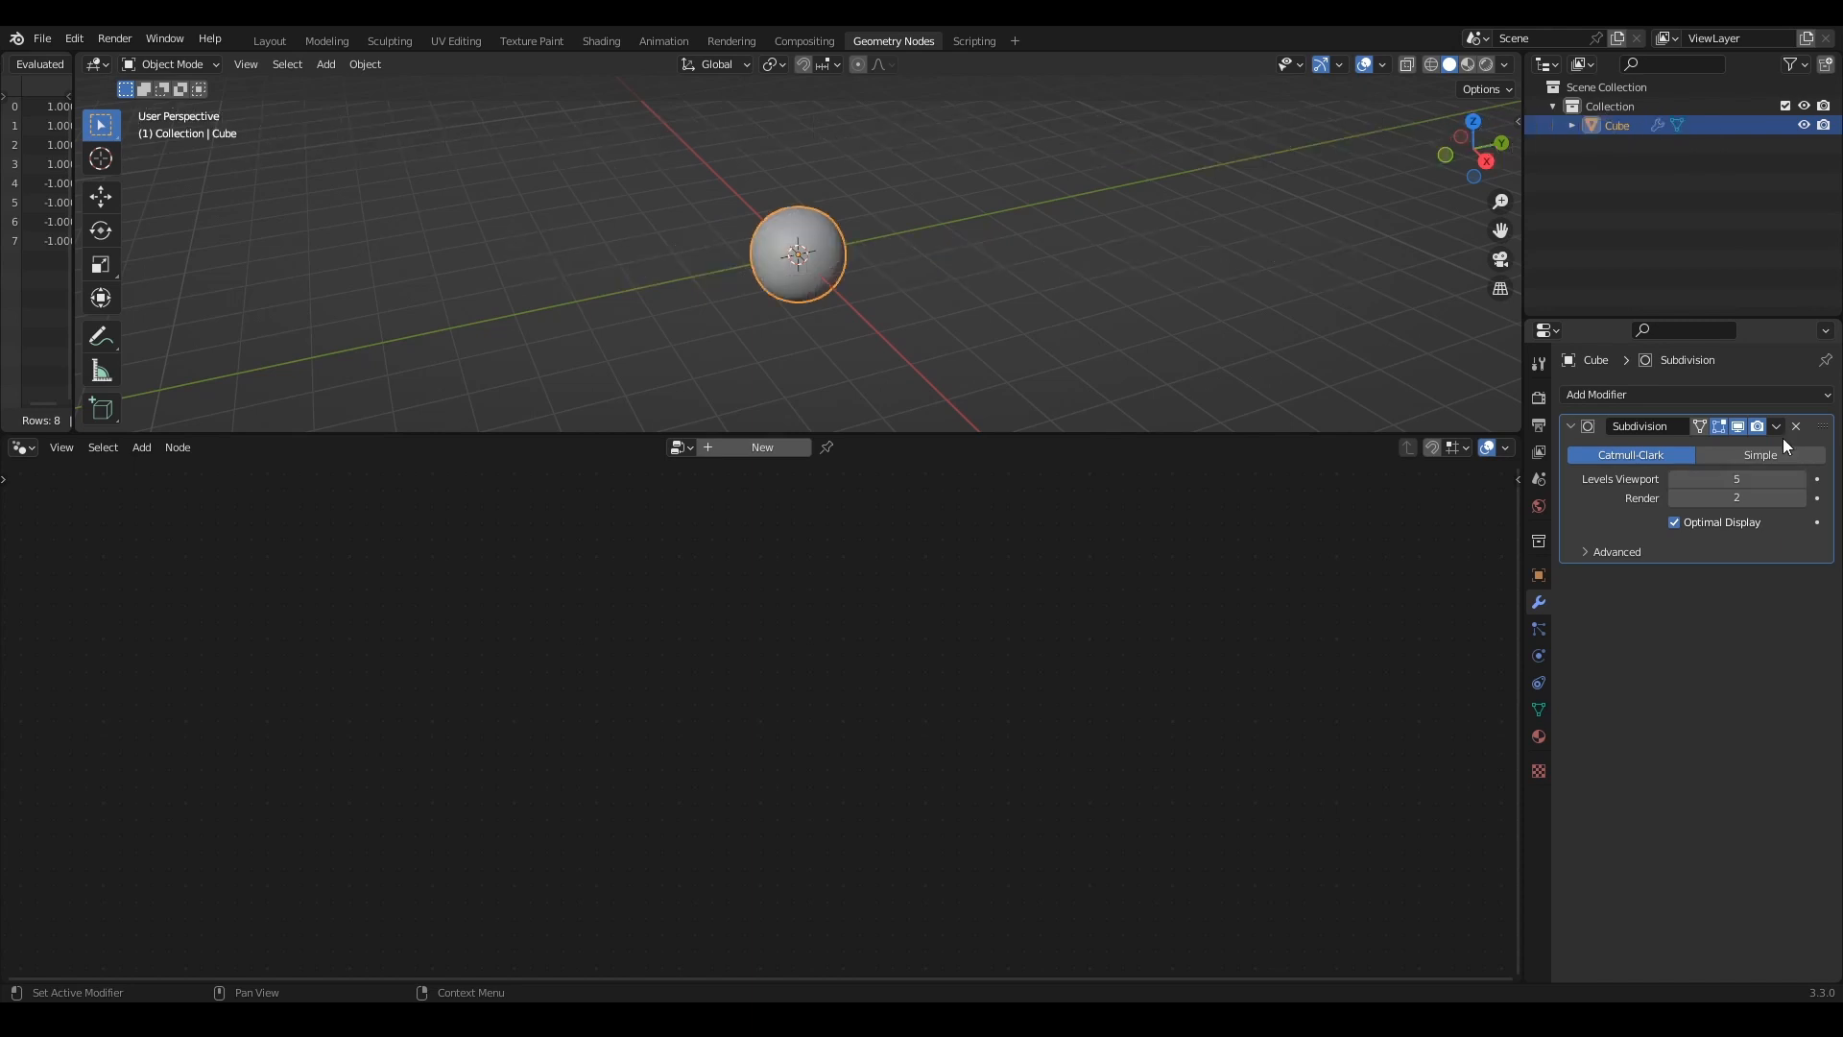
left_click(1777, 426)
left_click(1711, 453)
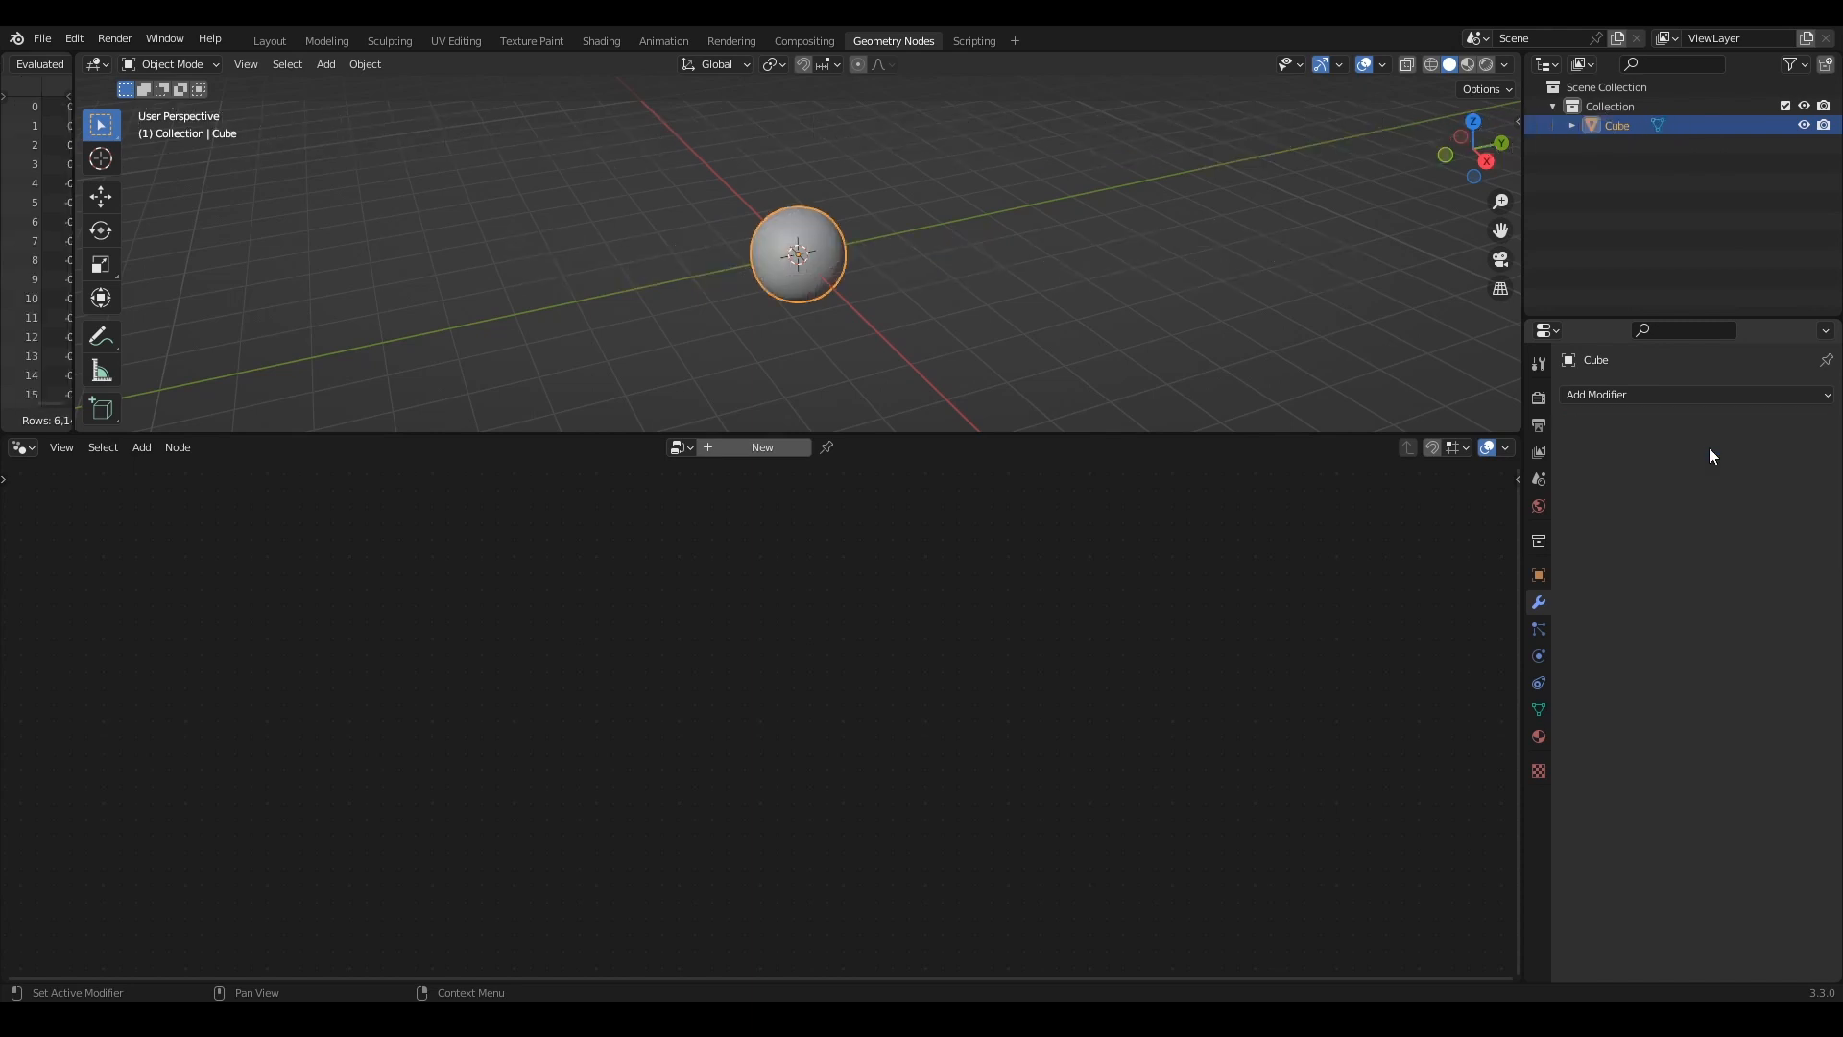
Step: Select a single vertex on the sphere's lower front in Edit Mode and assign it to a new vertex group
scroll(809, 246, "up", 5)
scroll(838, 248, "down", 1)
key("Tab")
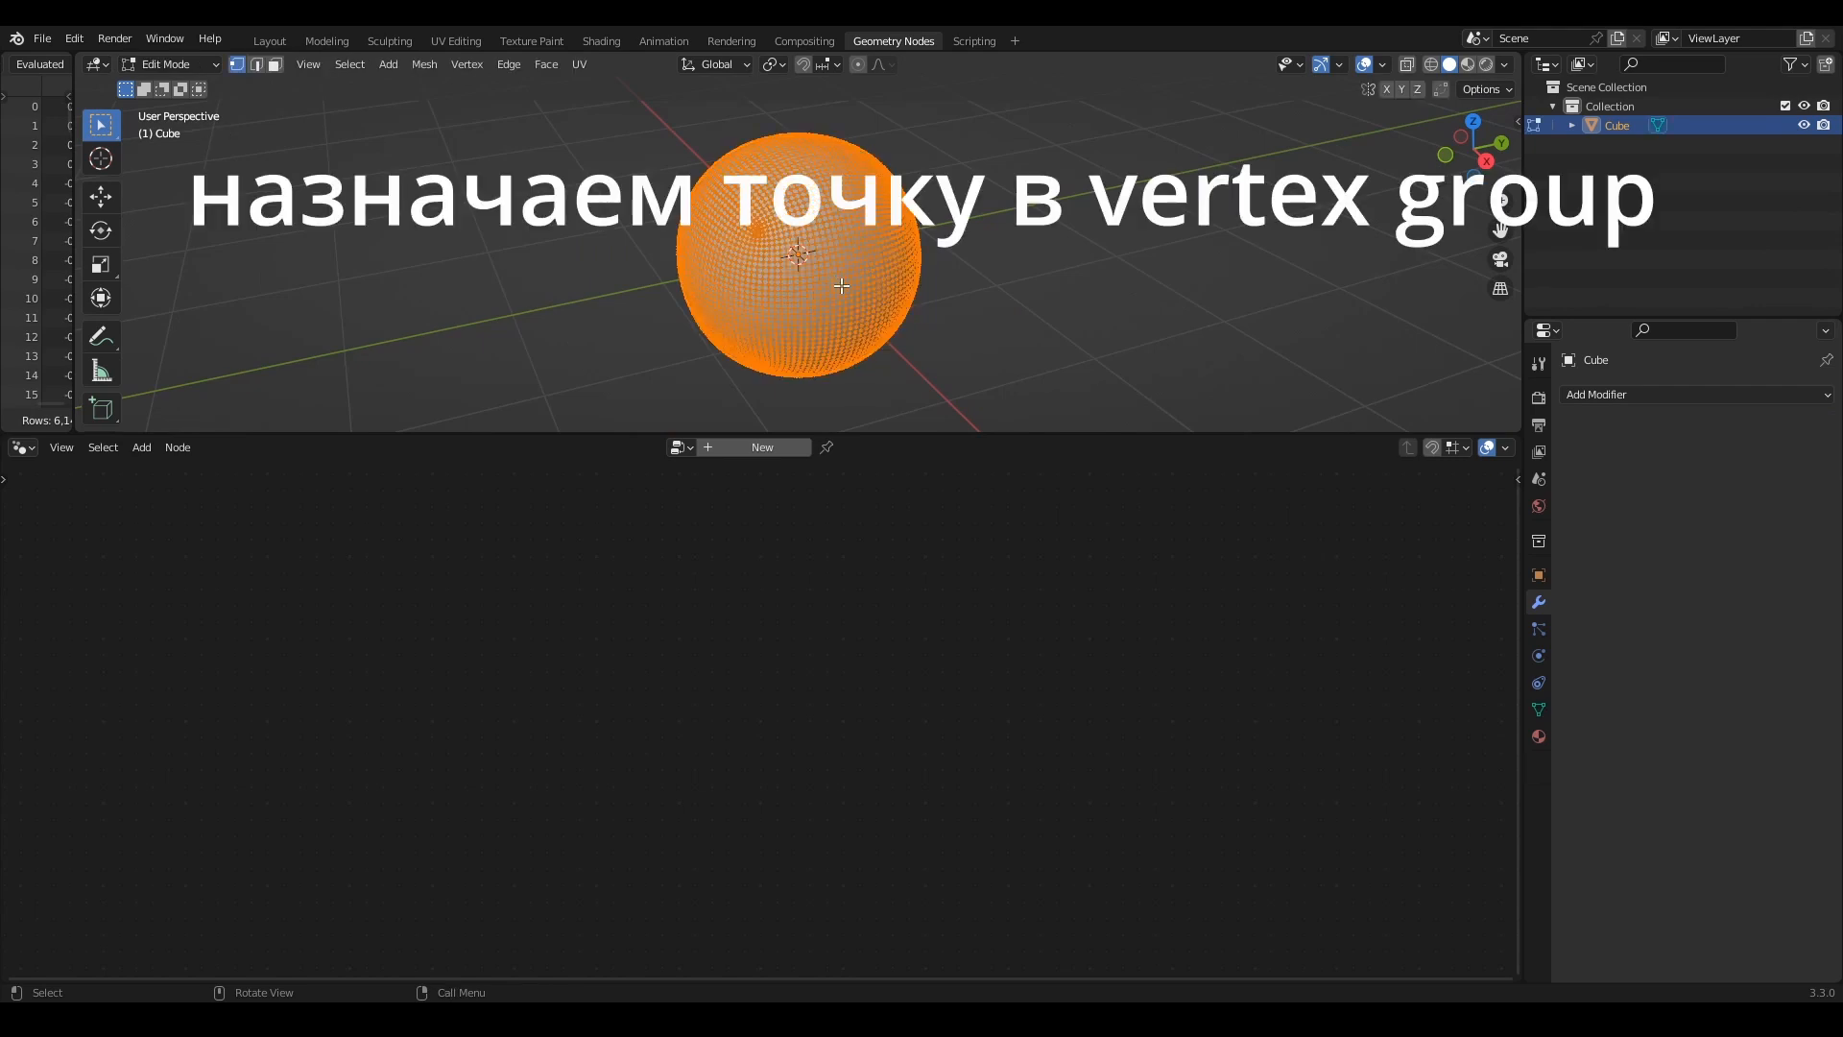
scroll(863, 300, "up", 2)
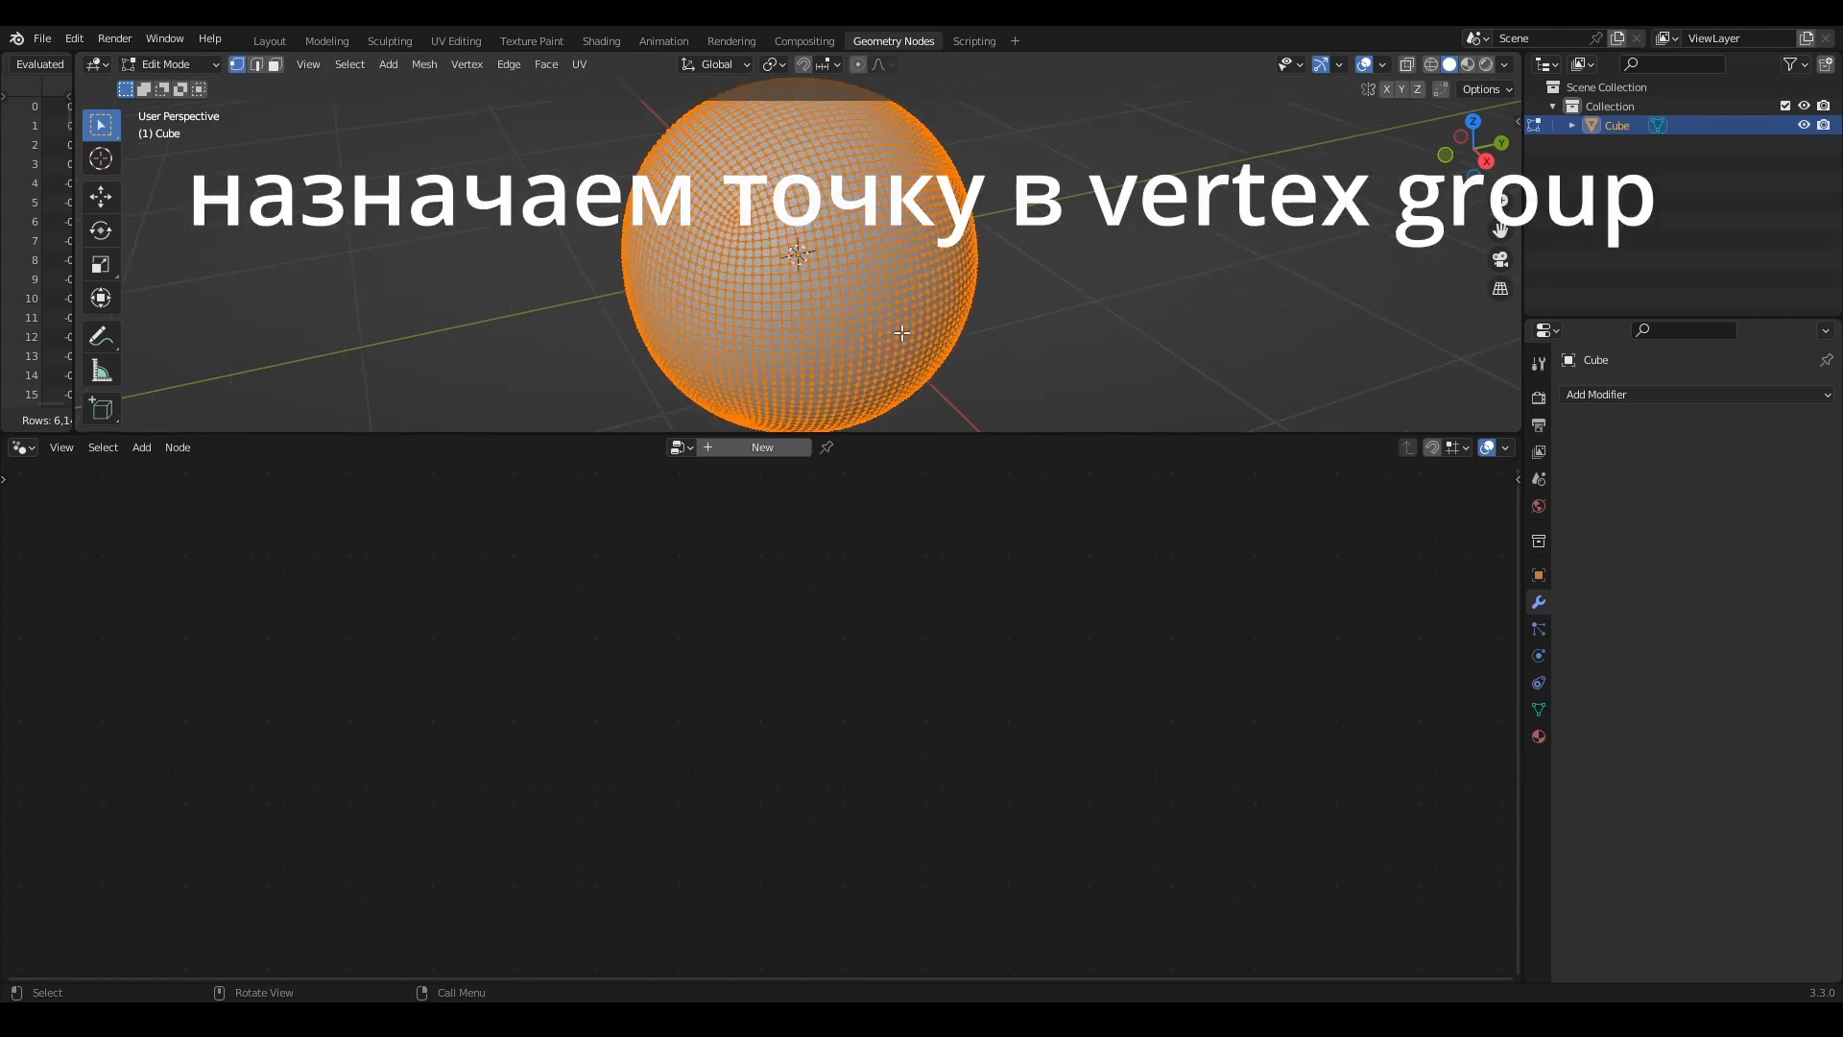
left_click(898, 329)
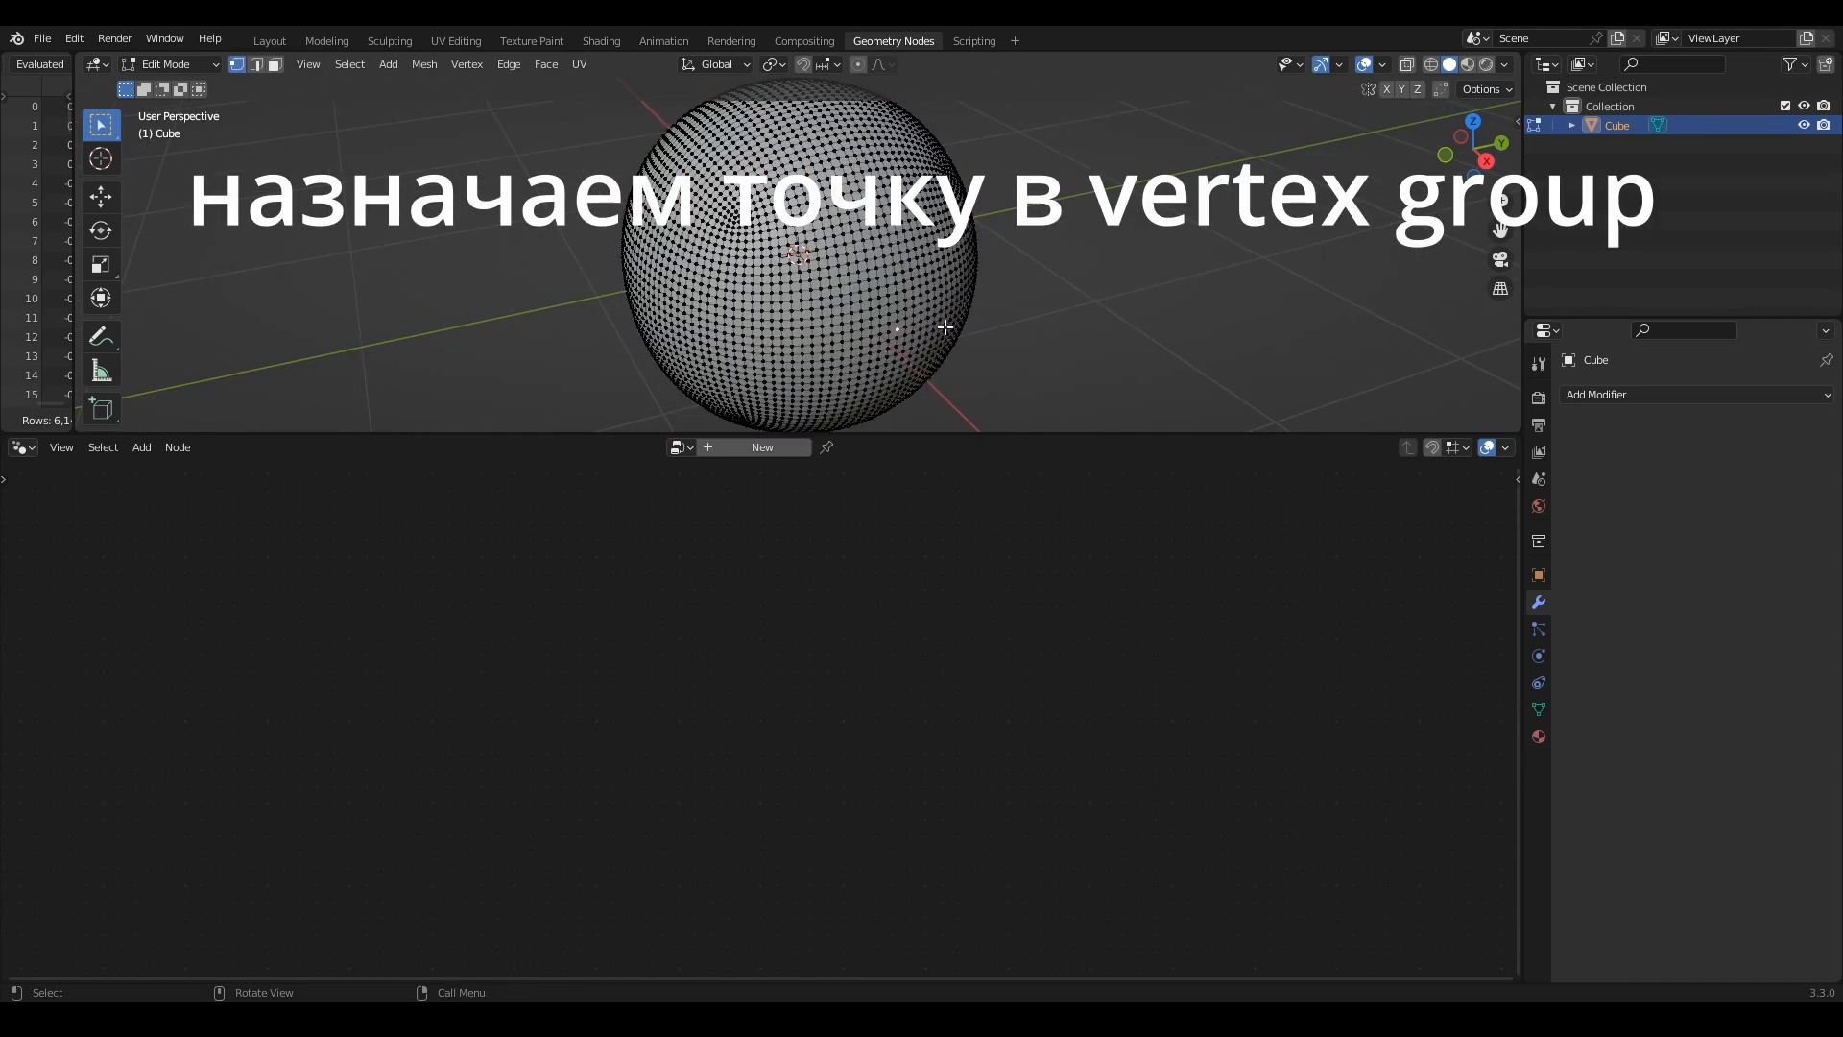
left_click(1539, 630)
left_click(1539, 709)
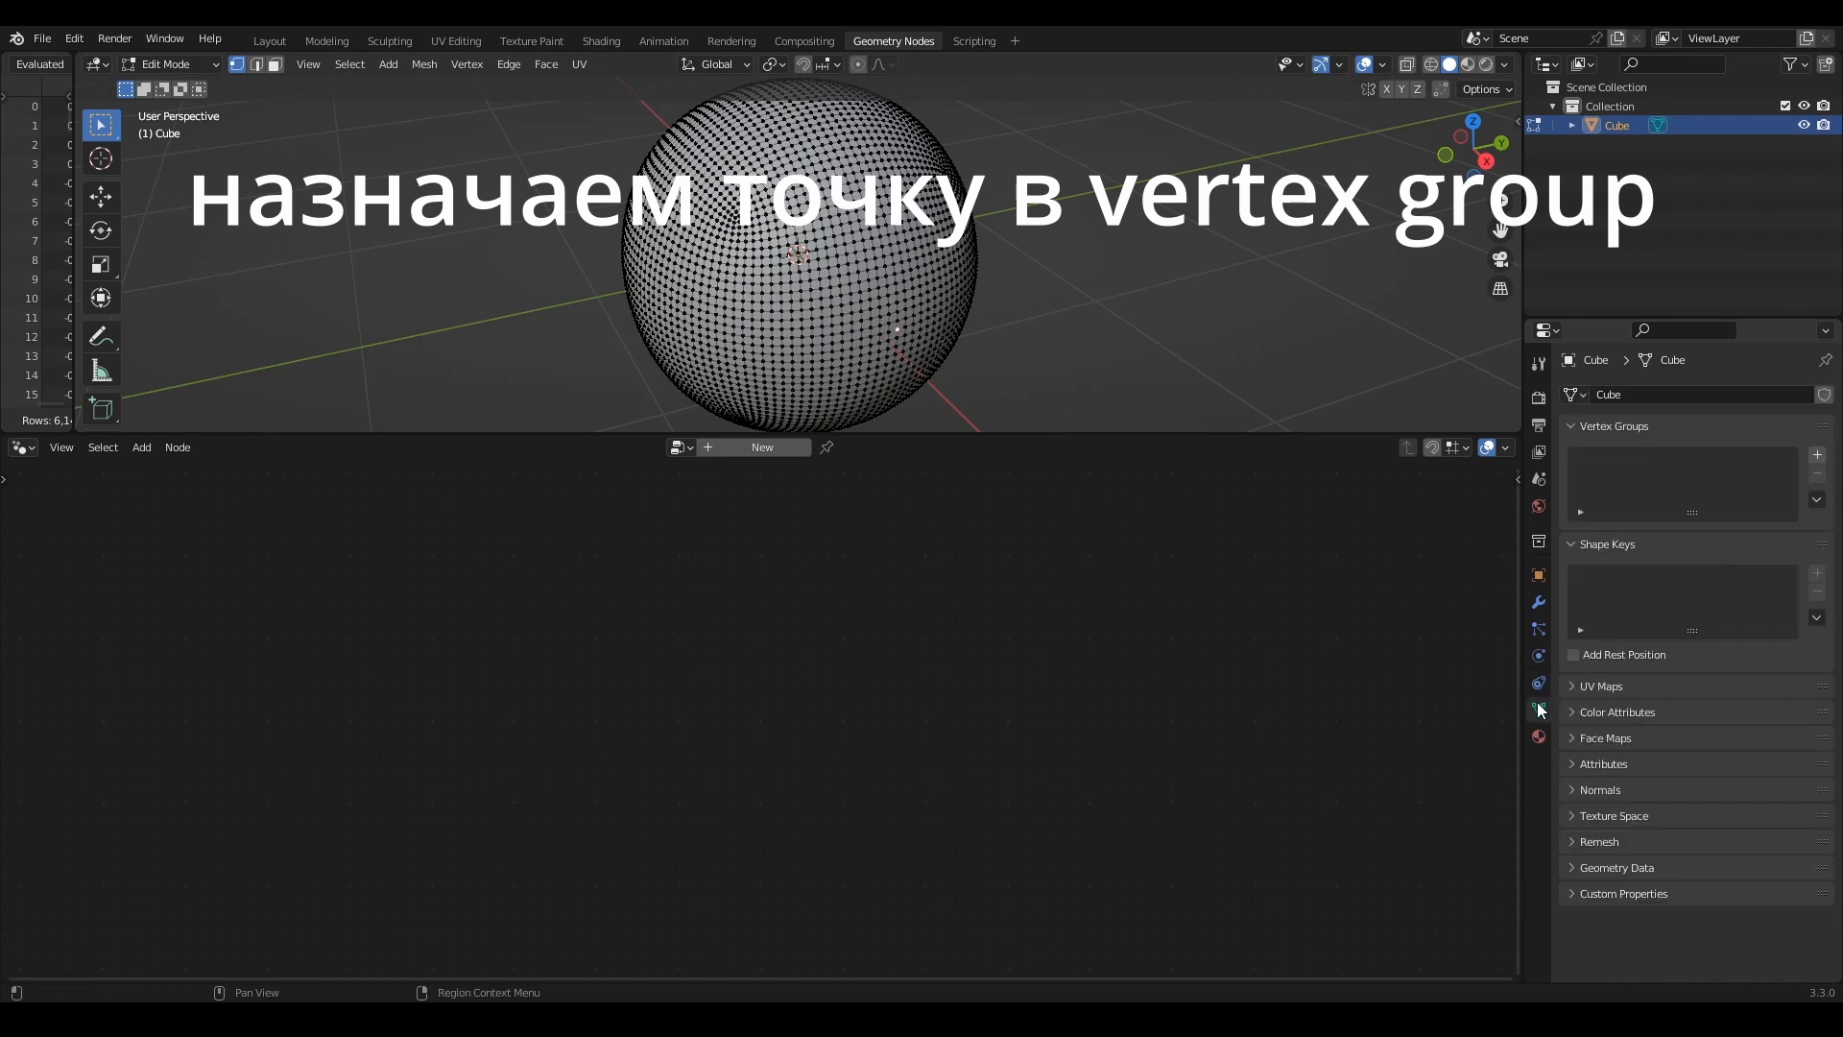
left_click(1818, 455)
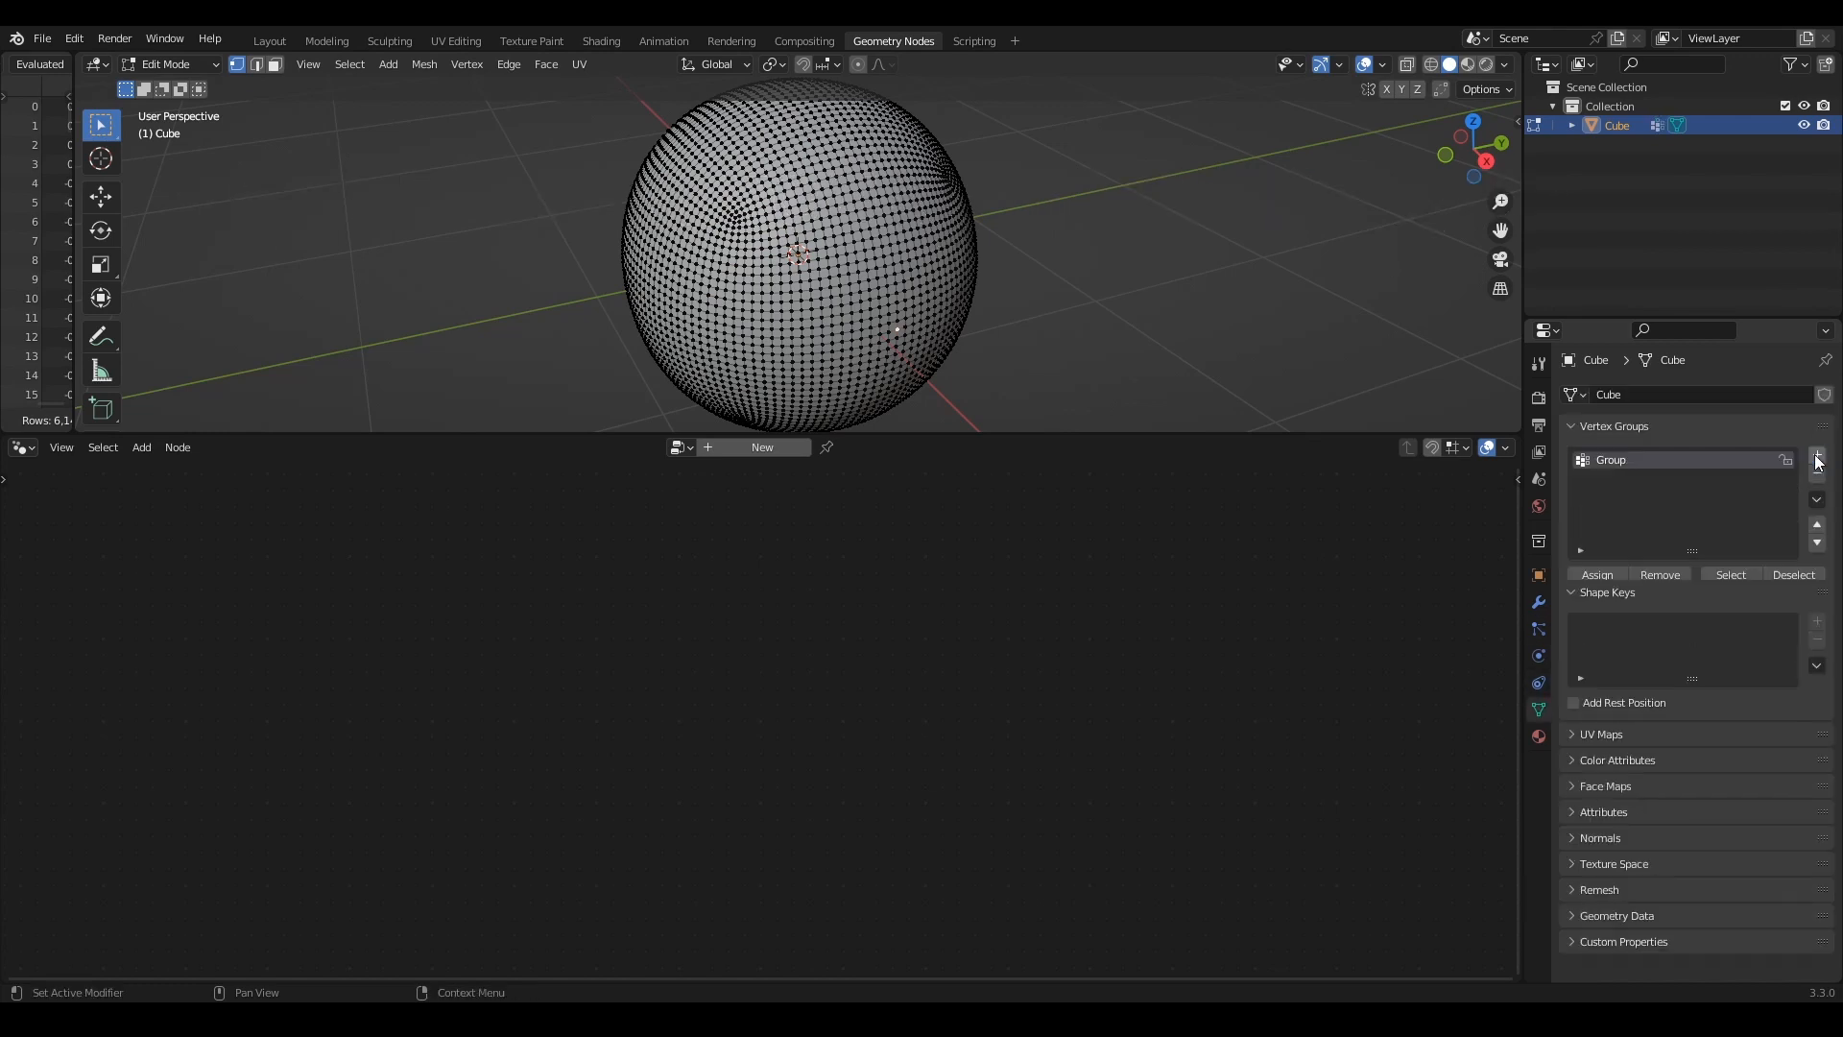
left_click(1598, 568)
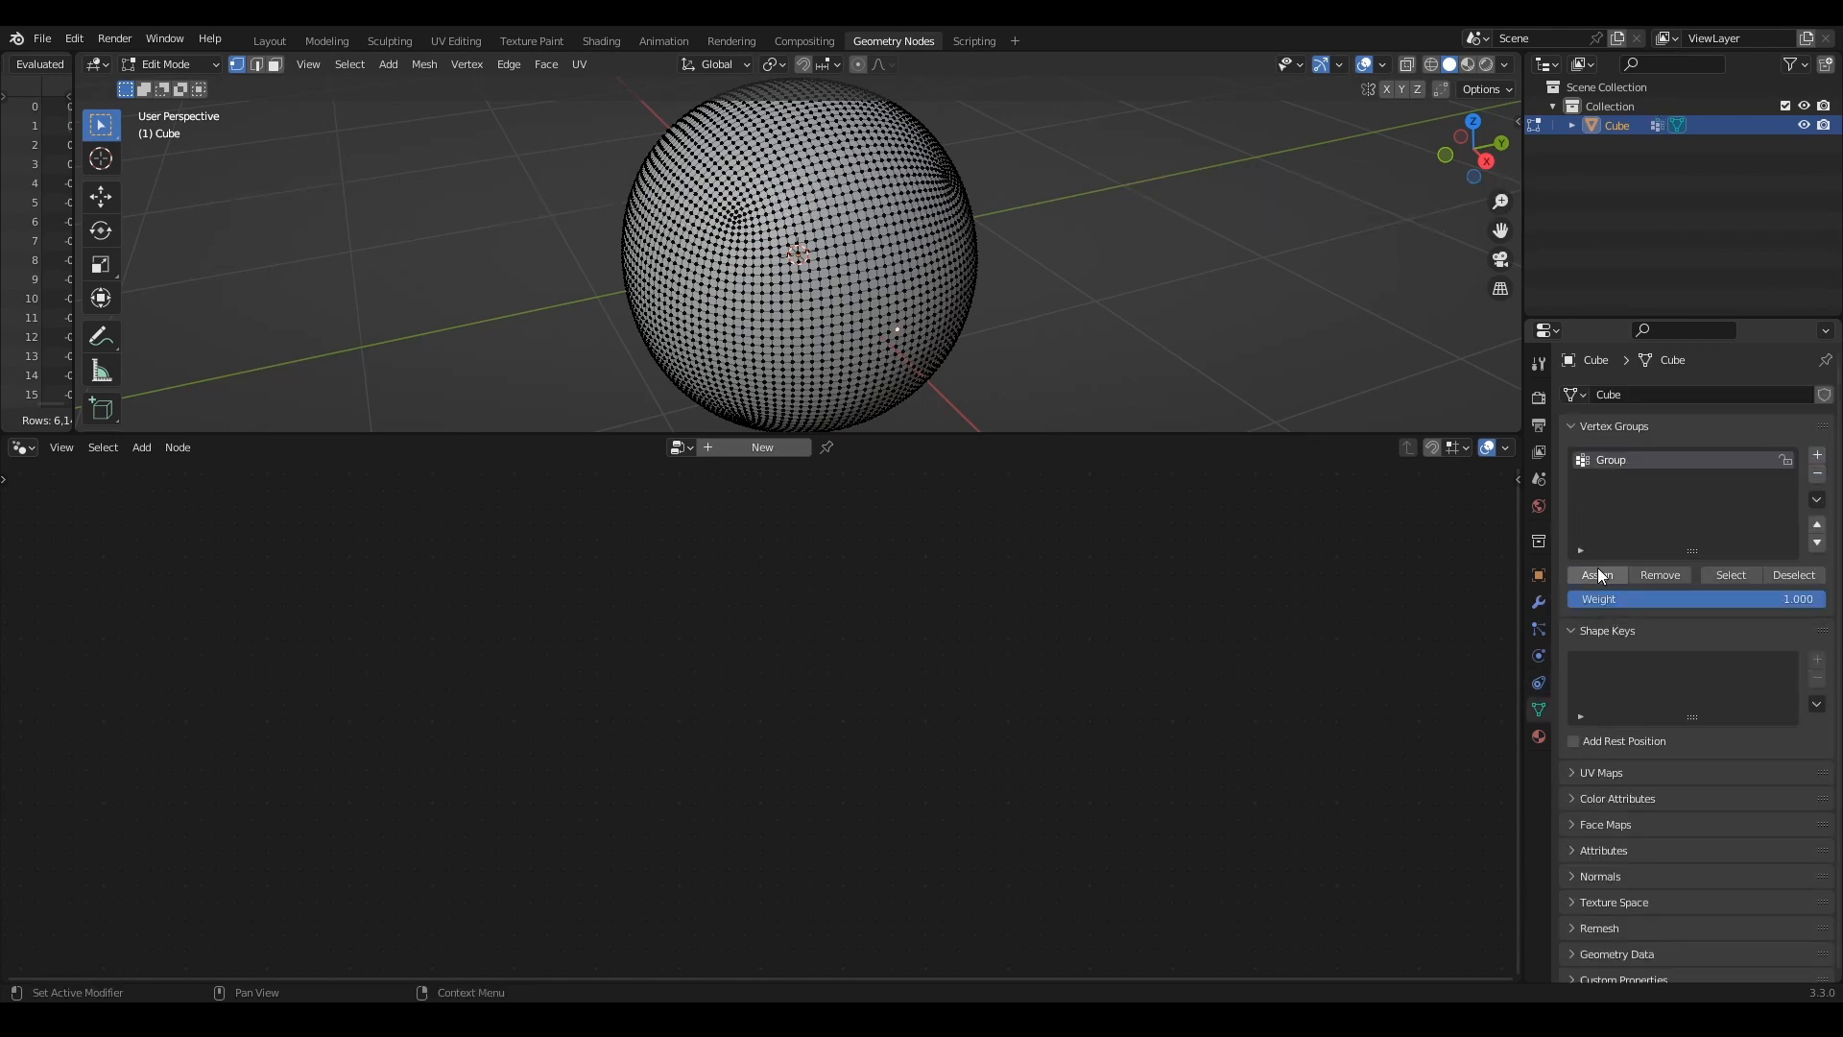
Step: Create a new geometry node tree with its Group Input and Group Output spread farther apart, and return to Object Mode
left_click(762, 447)
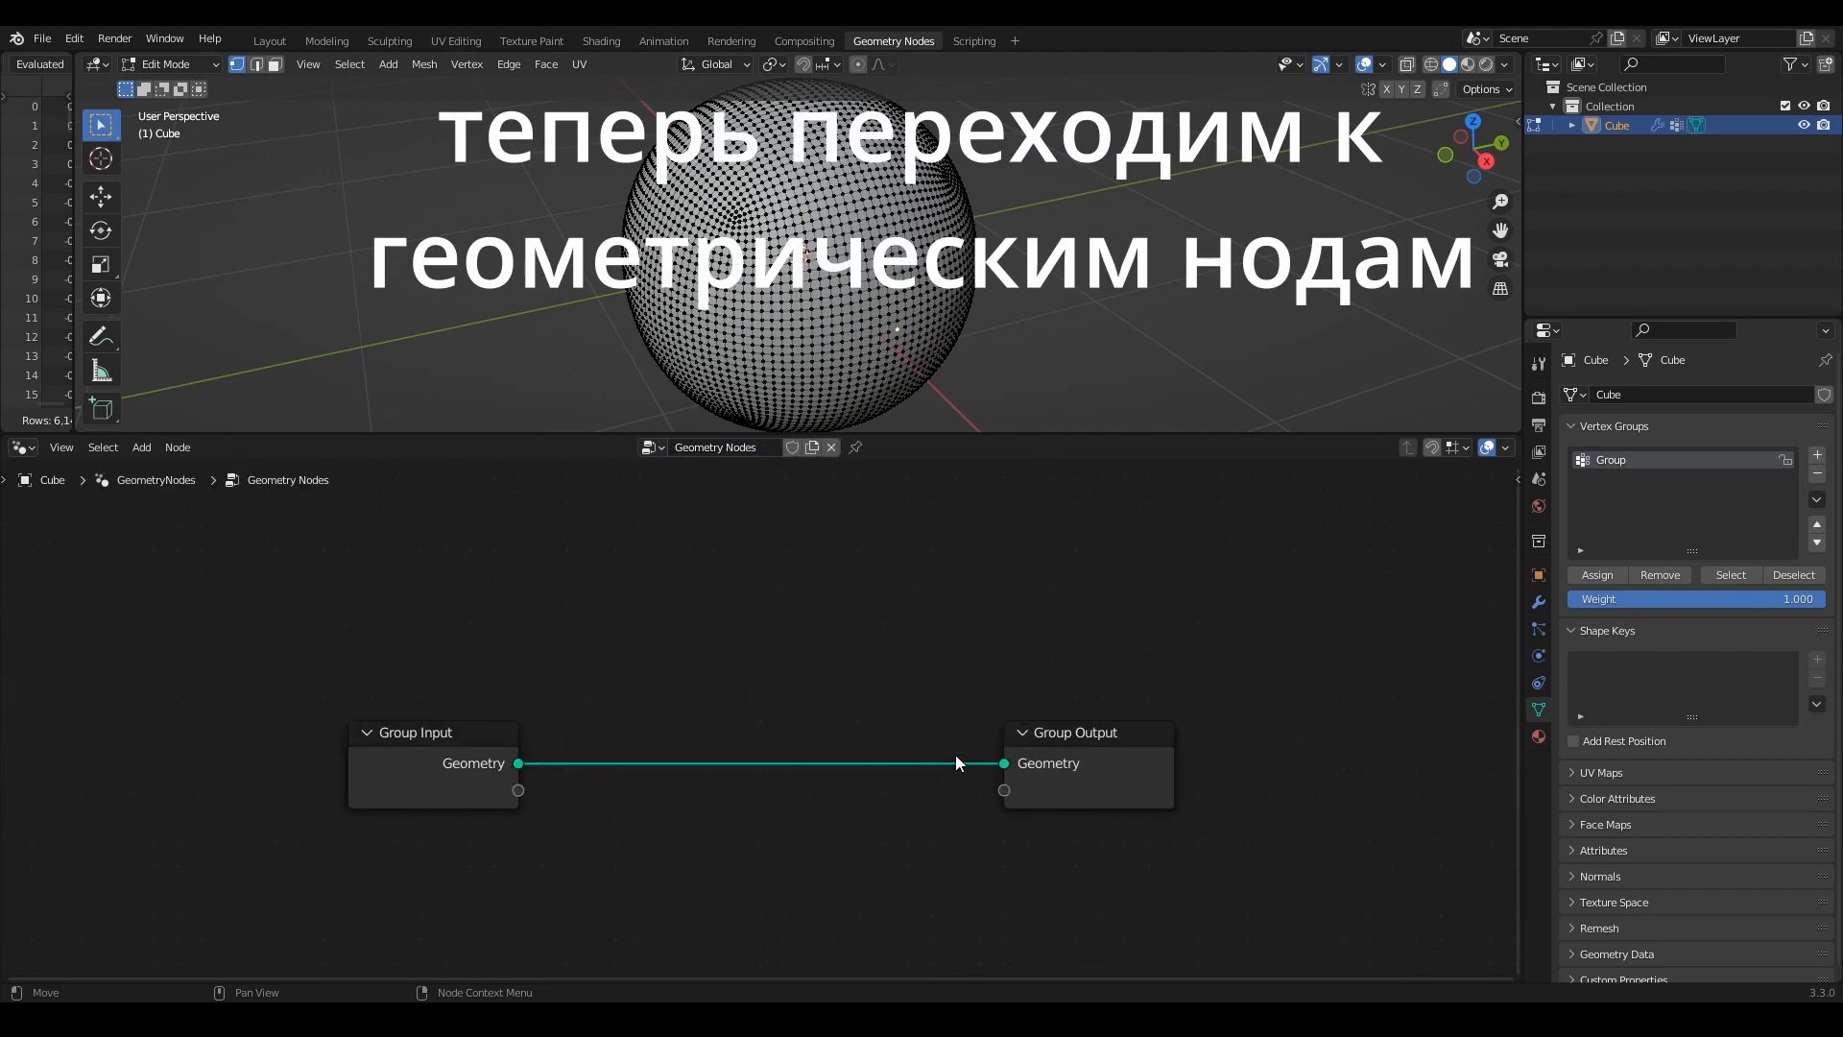
left_click_drag(1046, 763, 1205, 752)
left_click_drag(412, 739, 238, 724)
middle_click_drag(700, 642, 787, 574)
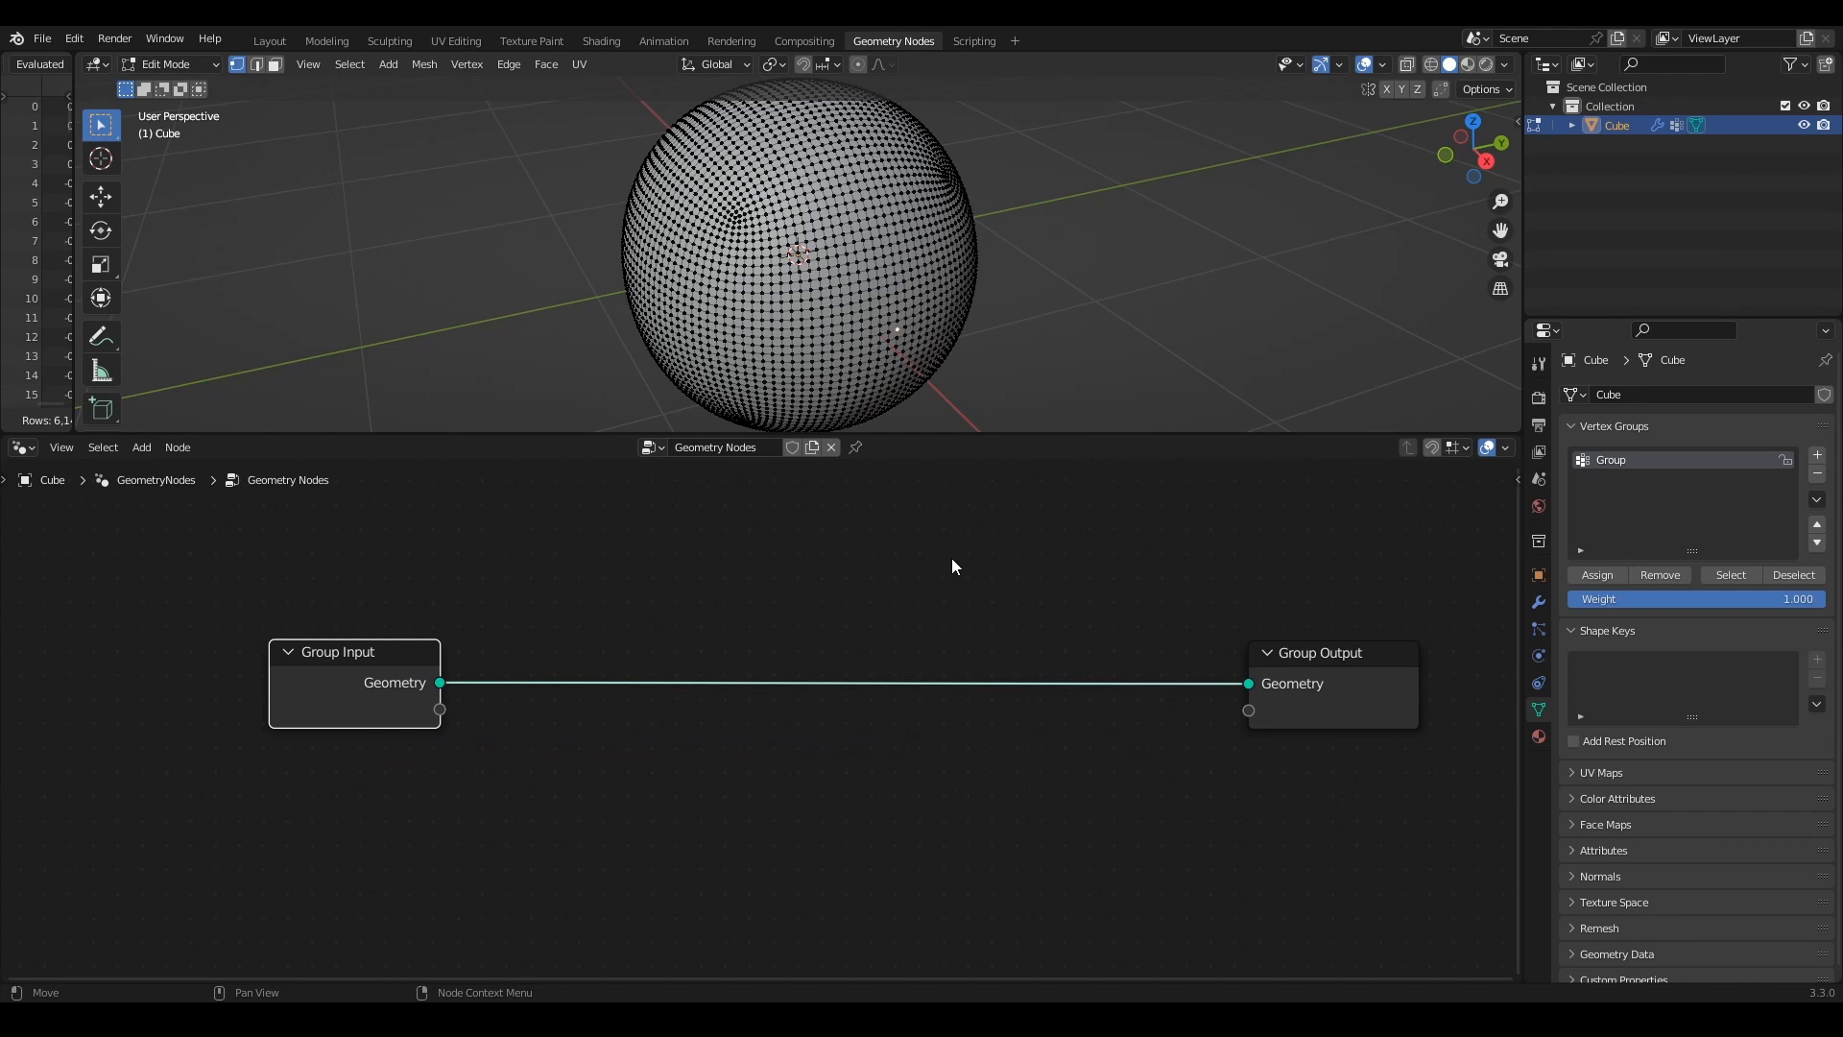
left_click(794, 580)
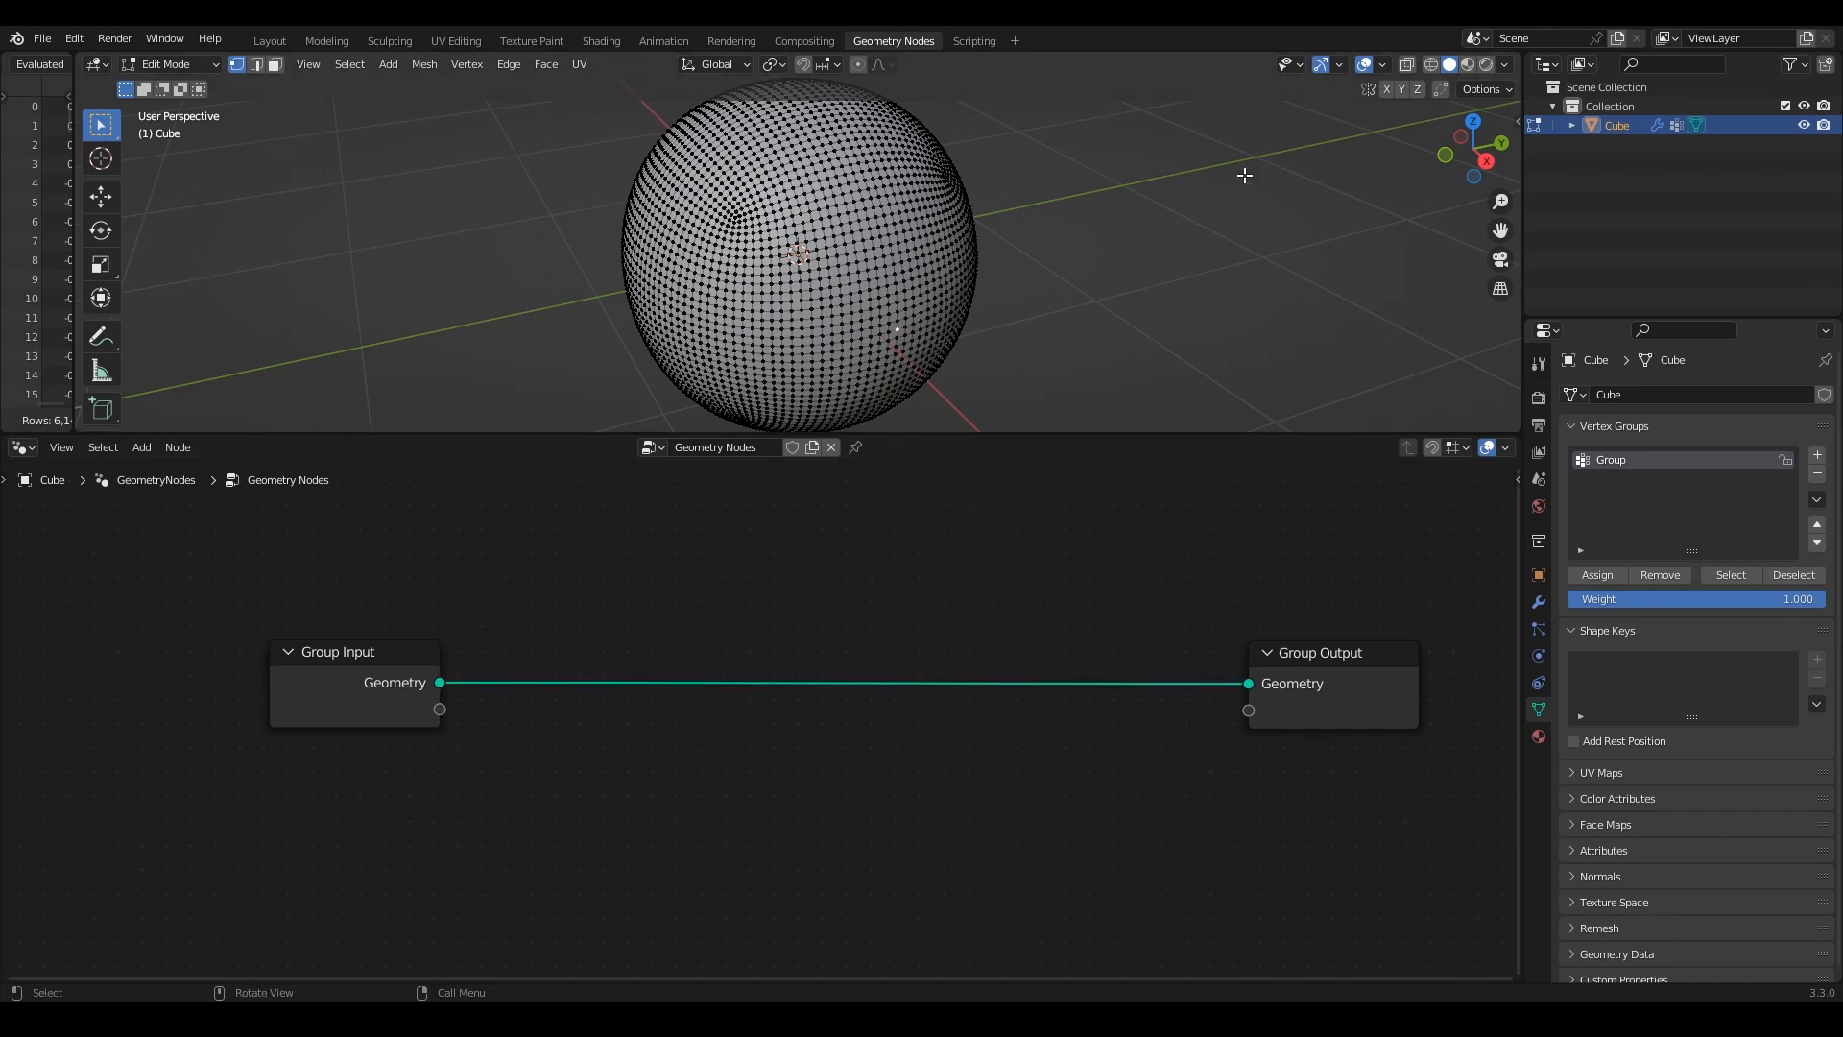
key("Tab")
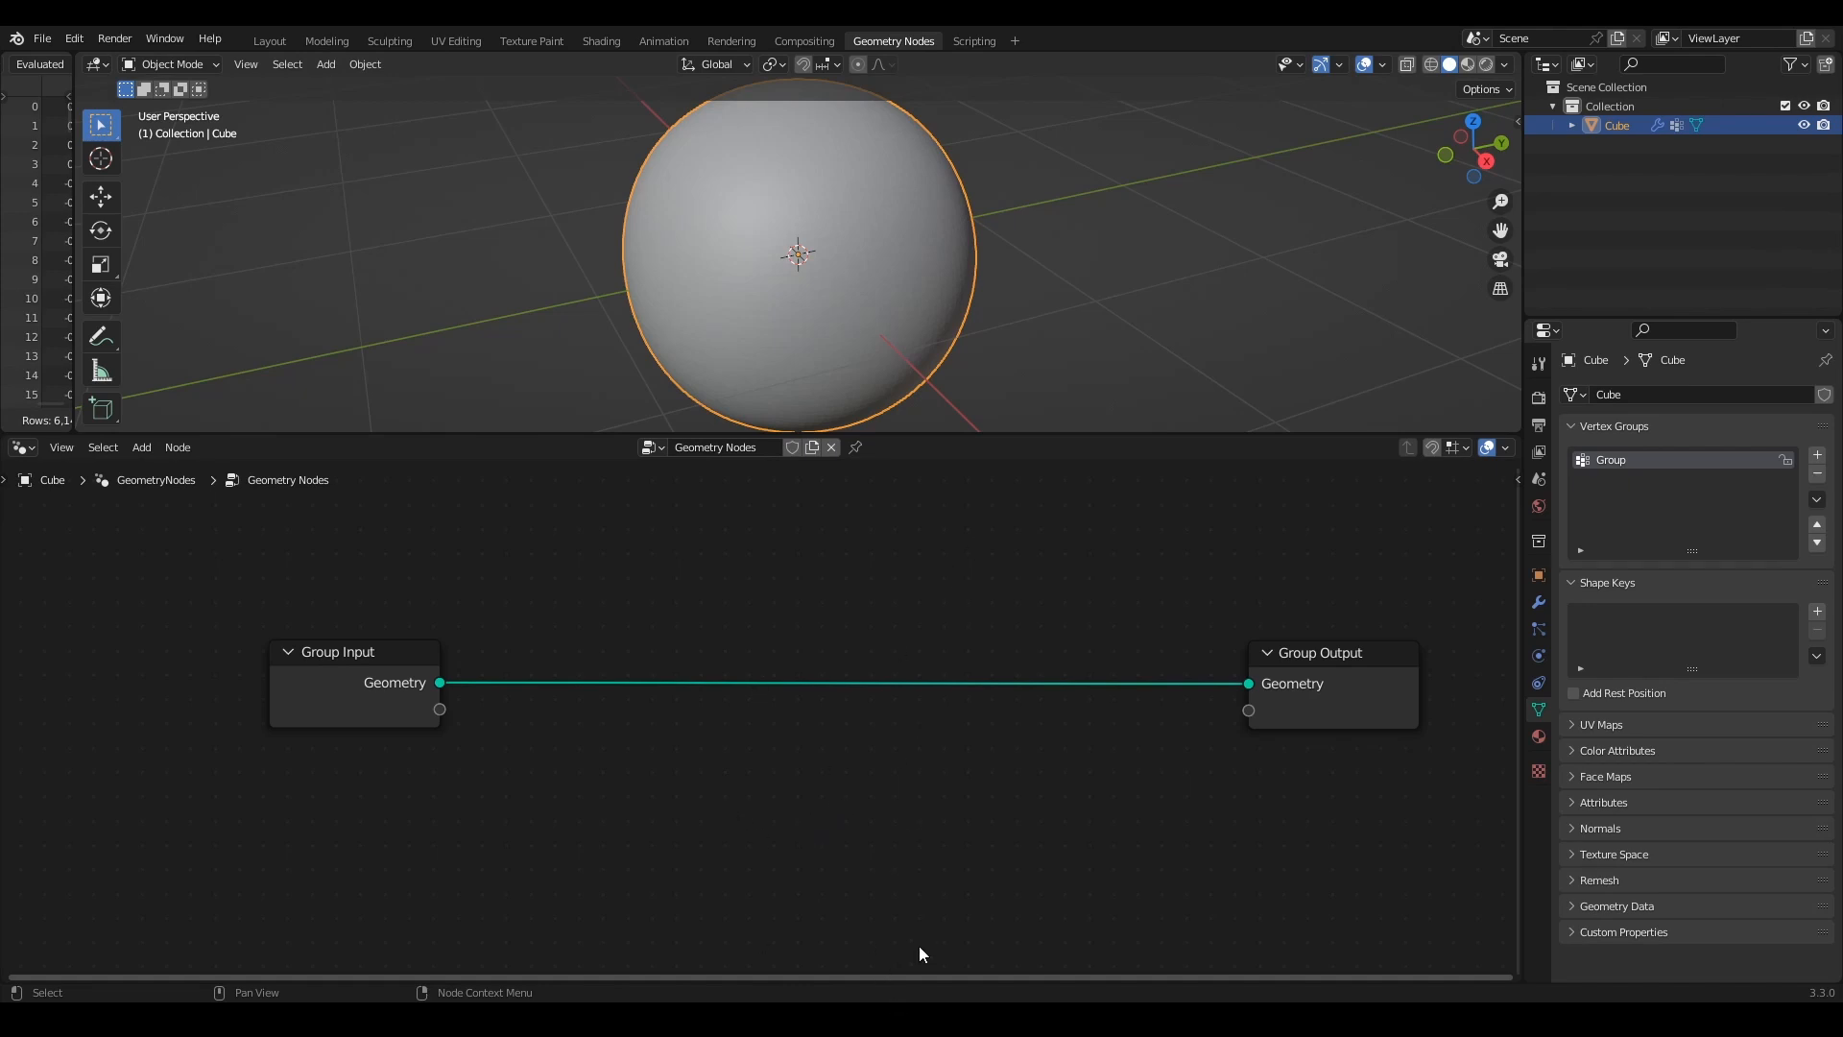
key("shift+a")
key("shift+a")
left_click(866, 565)
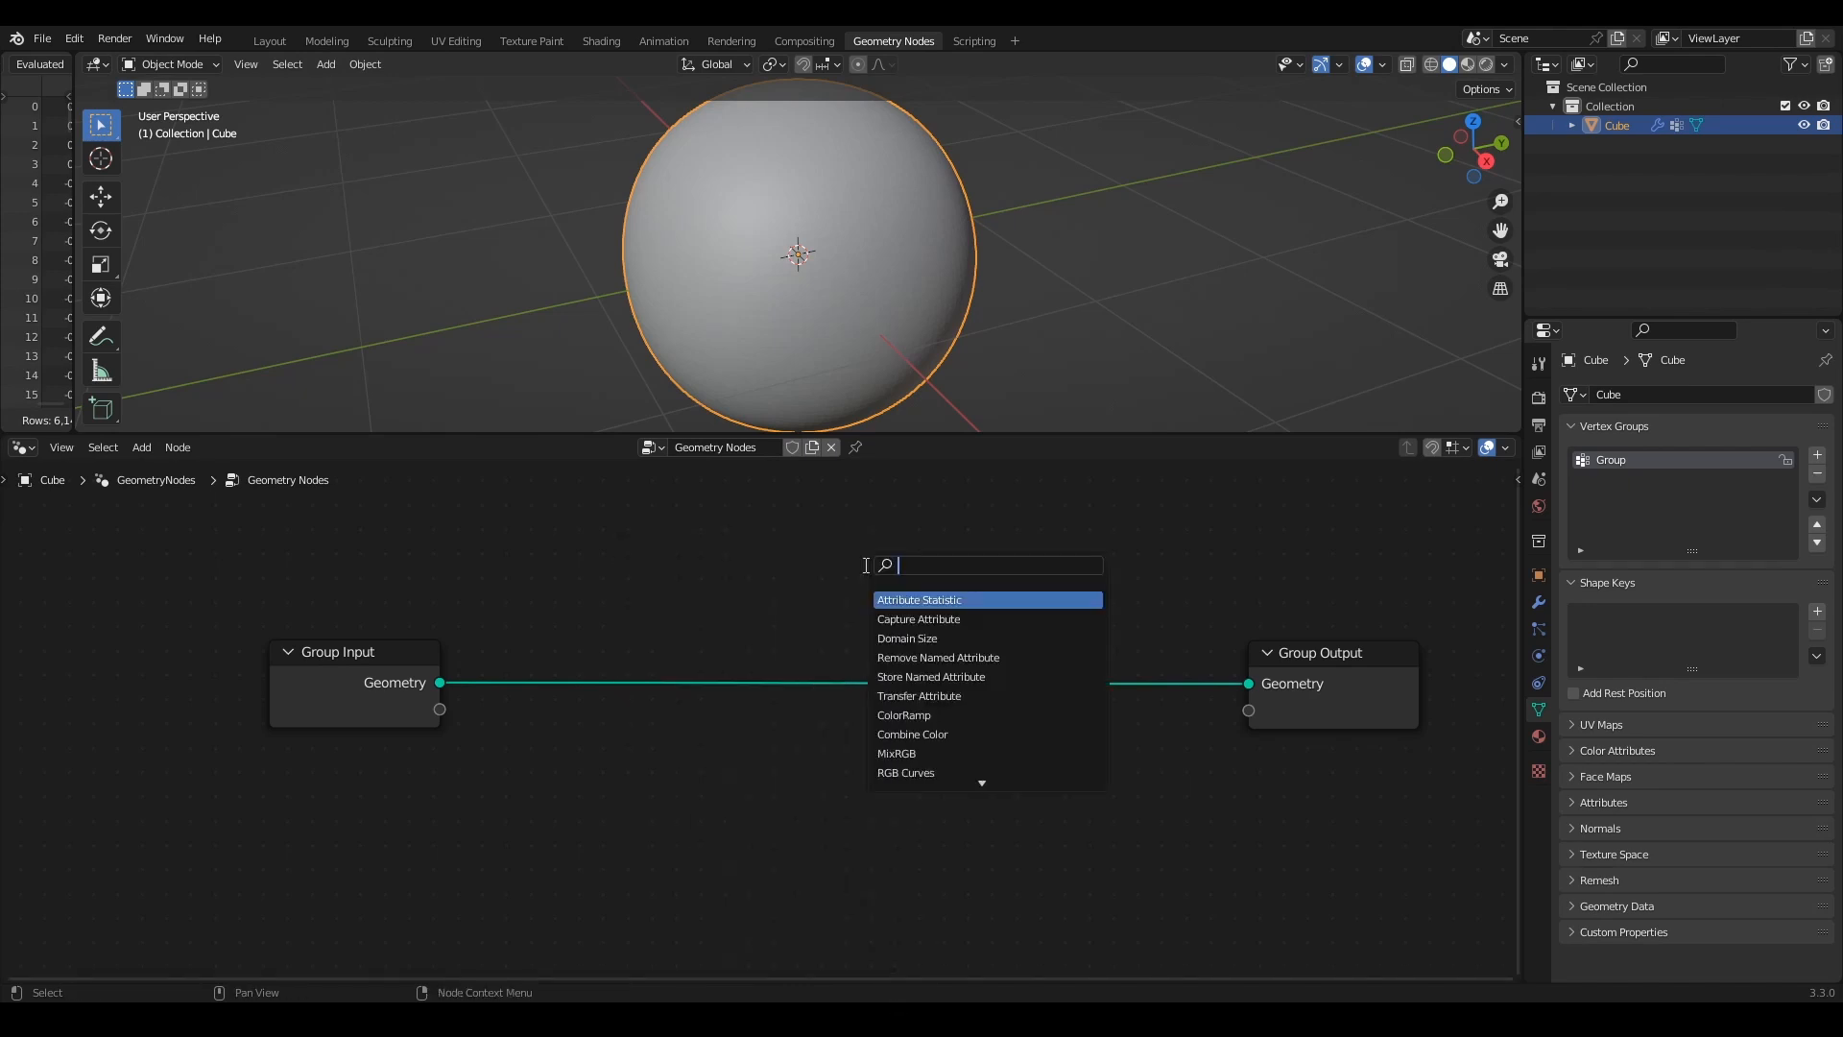
type("rad")
key("Escape")
Step: Insert an Edge Paths to Curves node on the link between Group Input and Group Output
key("shift+a")
key("shift+a")
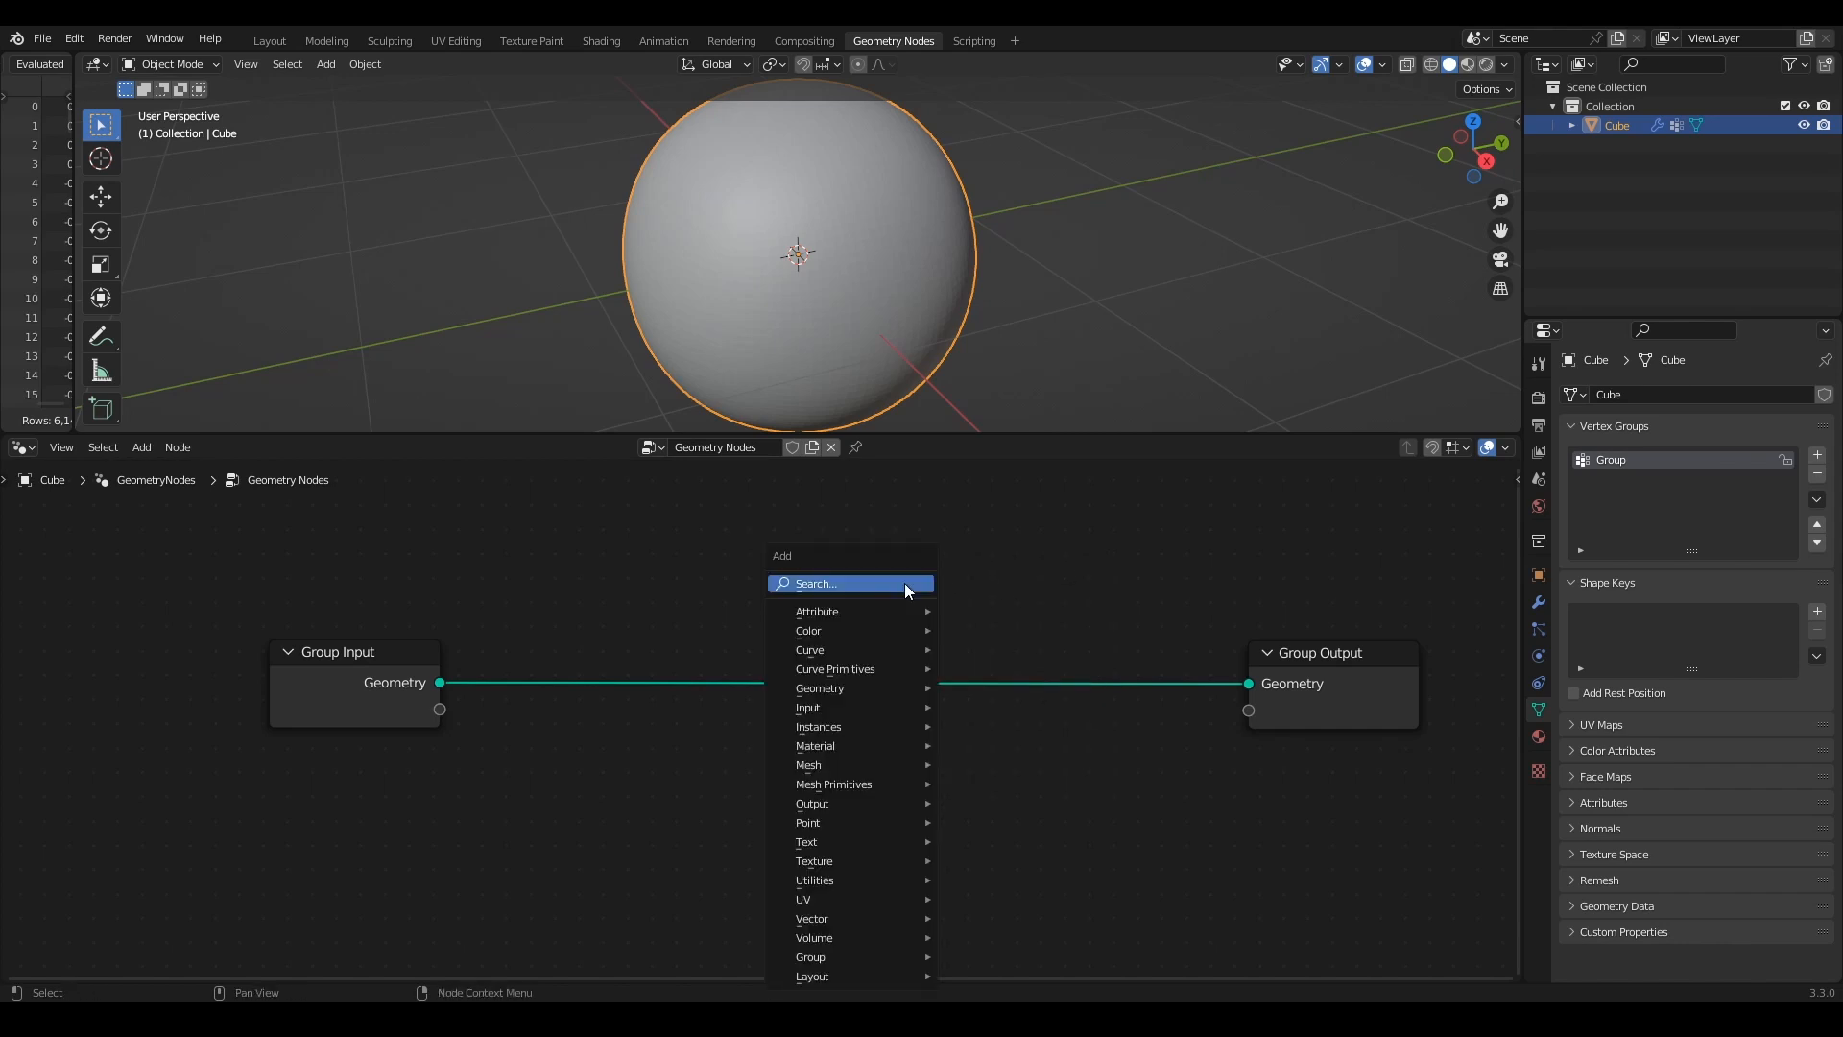
left_click(907, 590)
type("edgs")
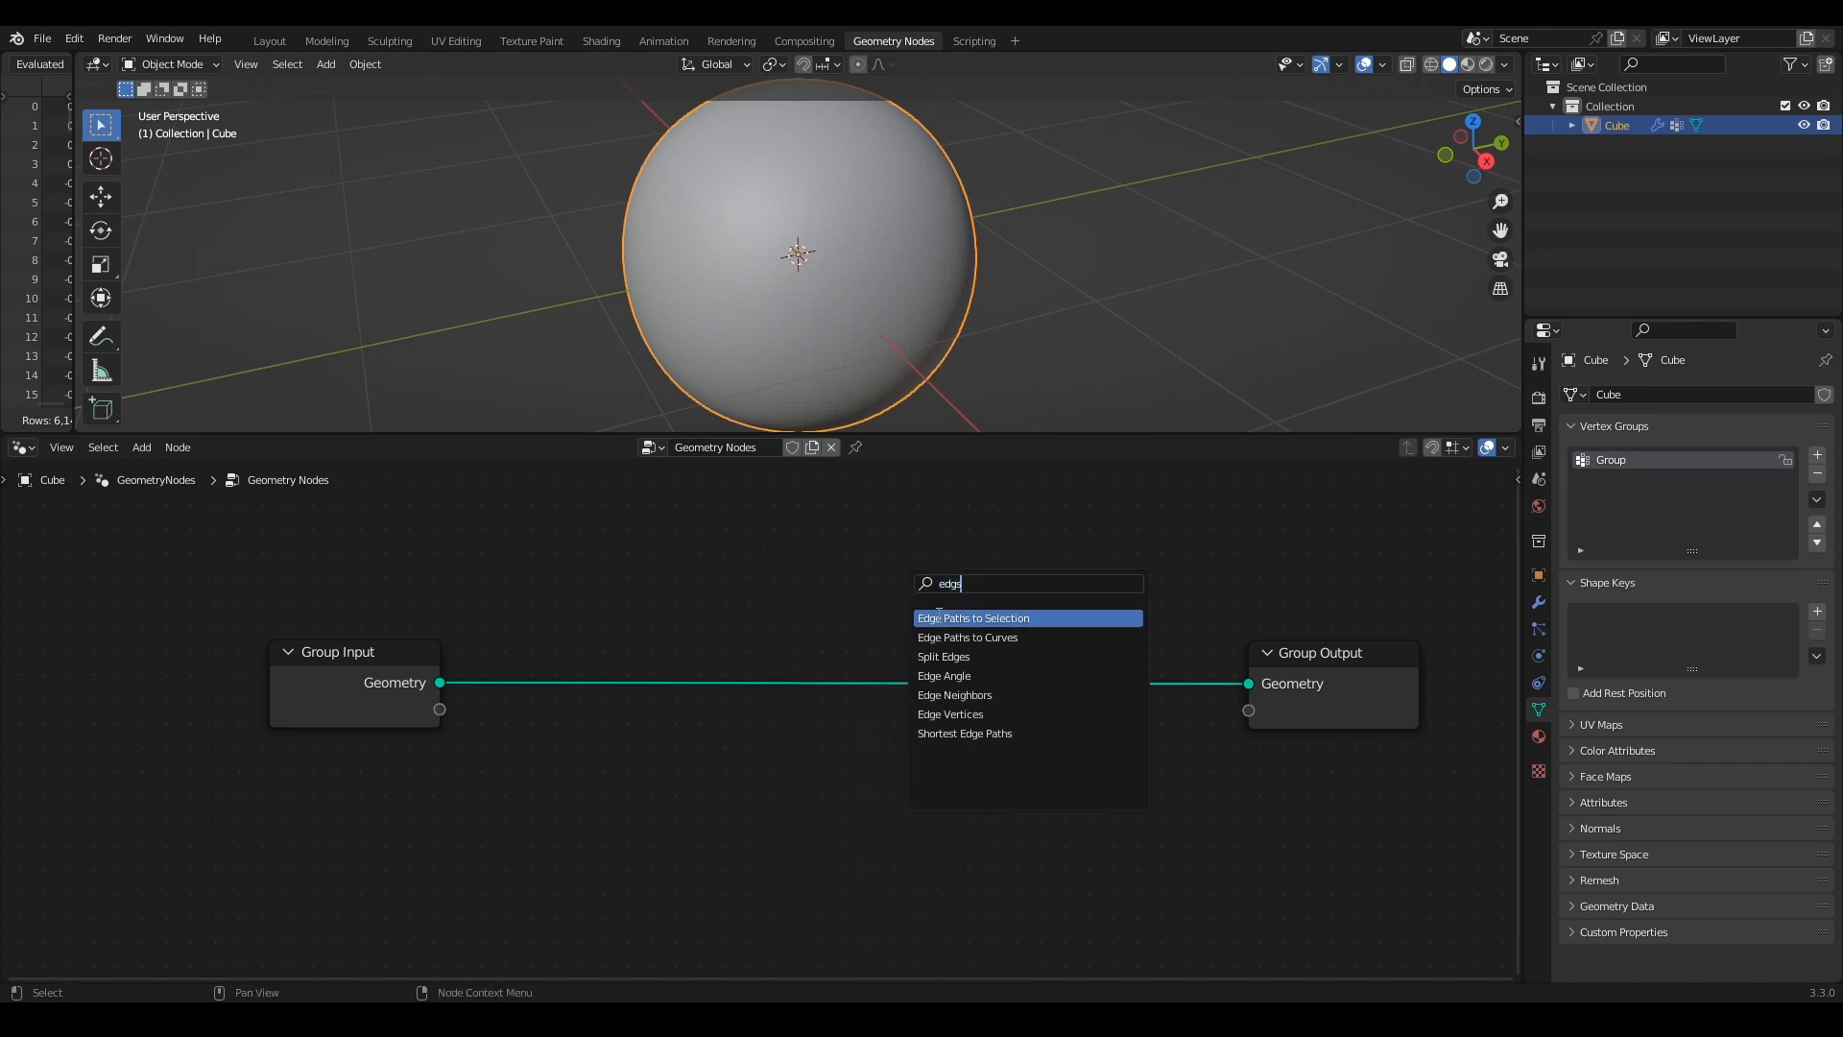
left_click(972, 637)
left_click(968, 689)
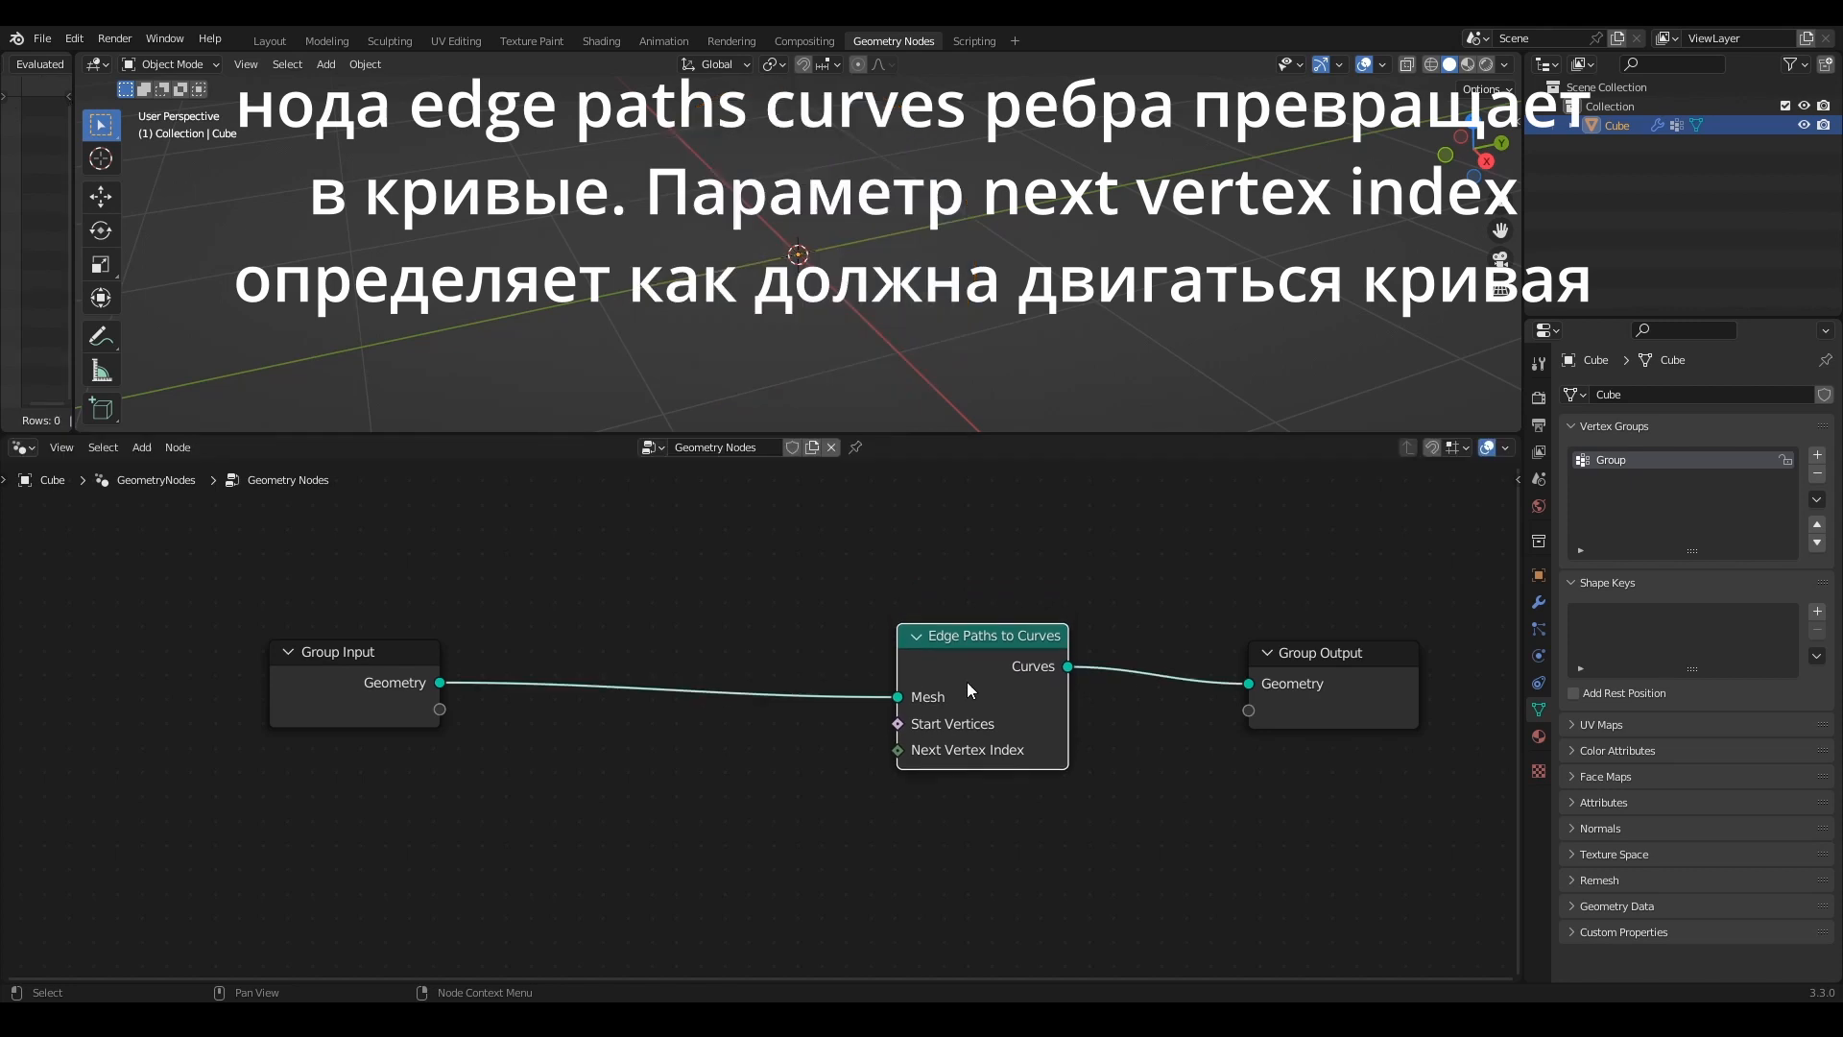
scroll(748, 591, "up", 3, "ctrl")
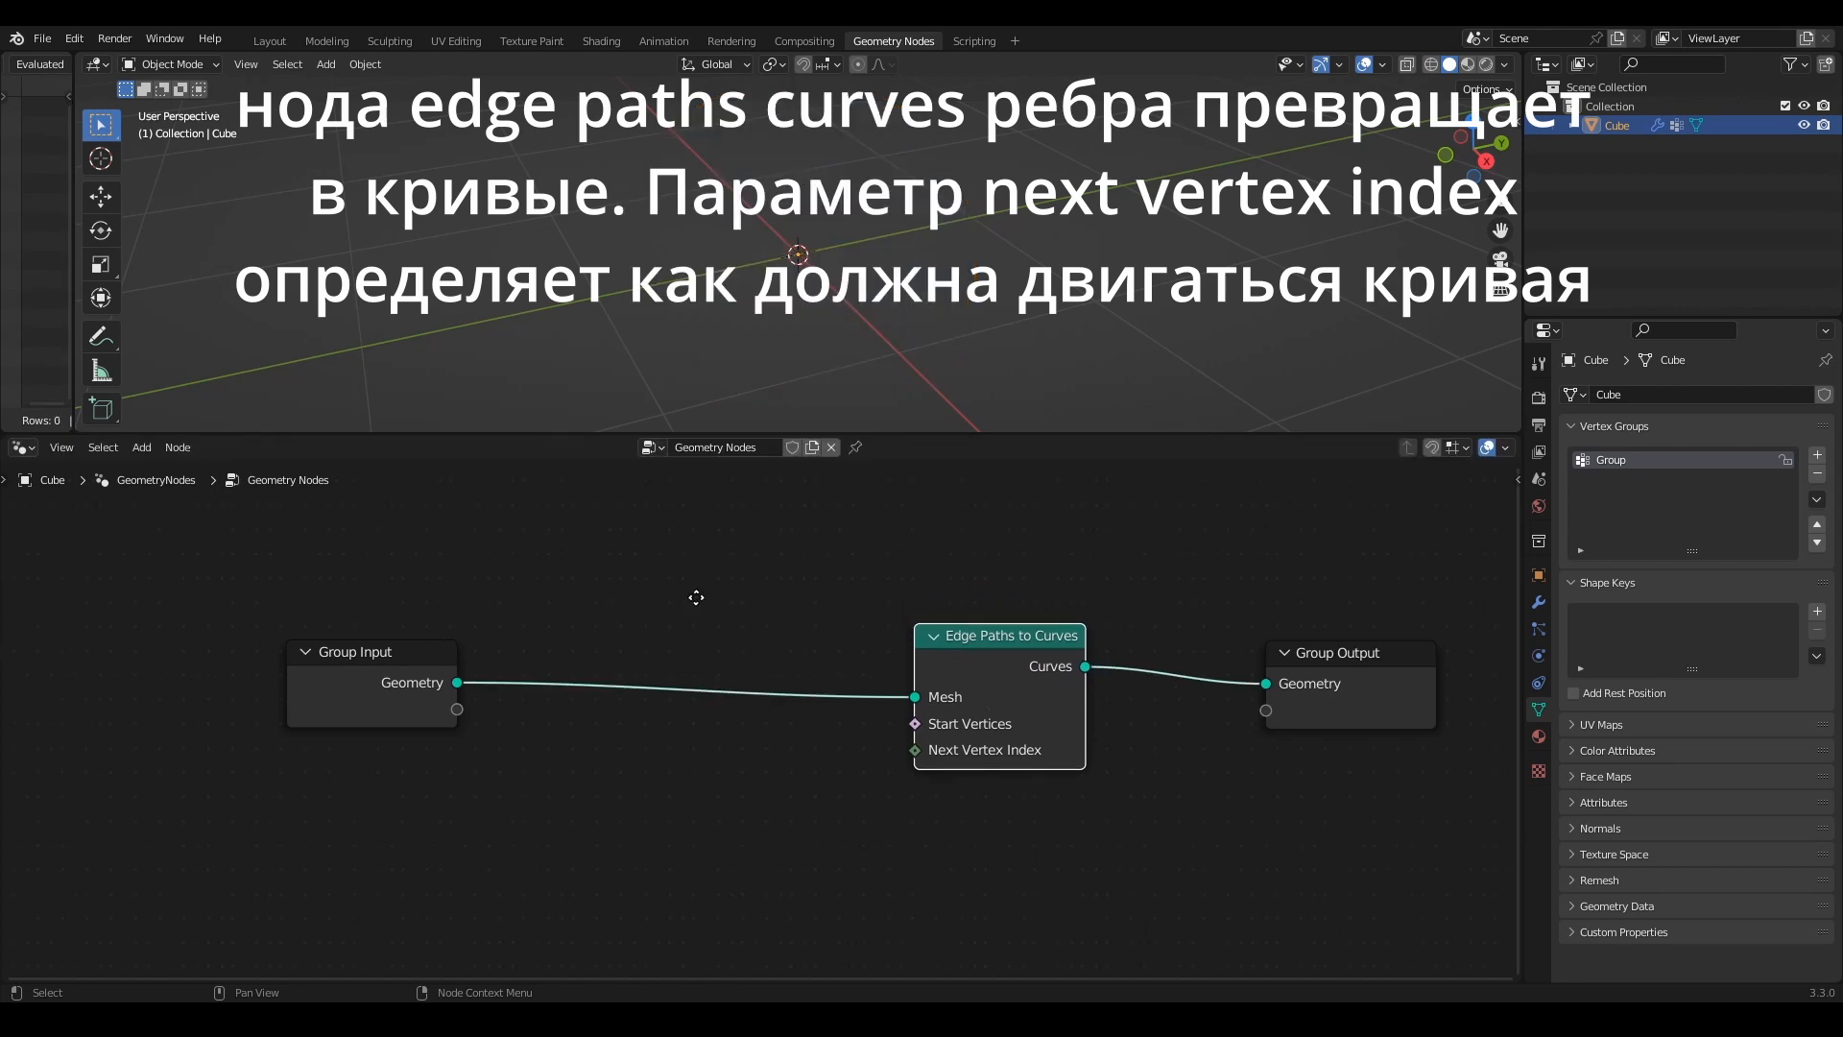
key("shift+a")
left_click(767, 592)
type("edg")
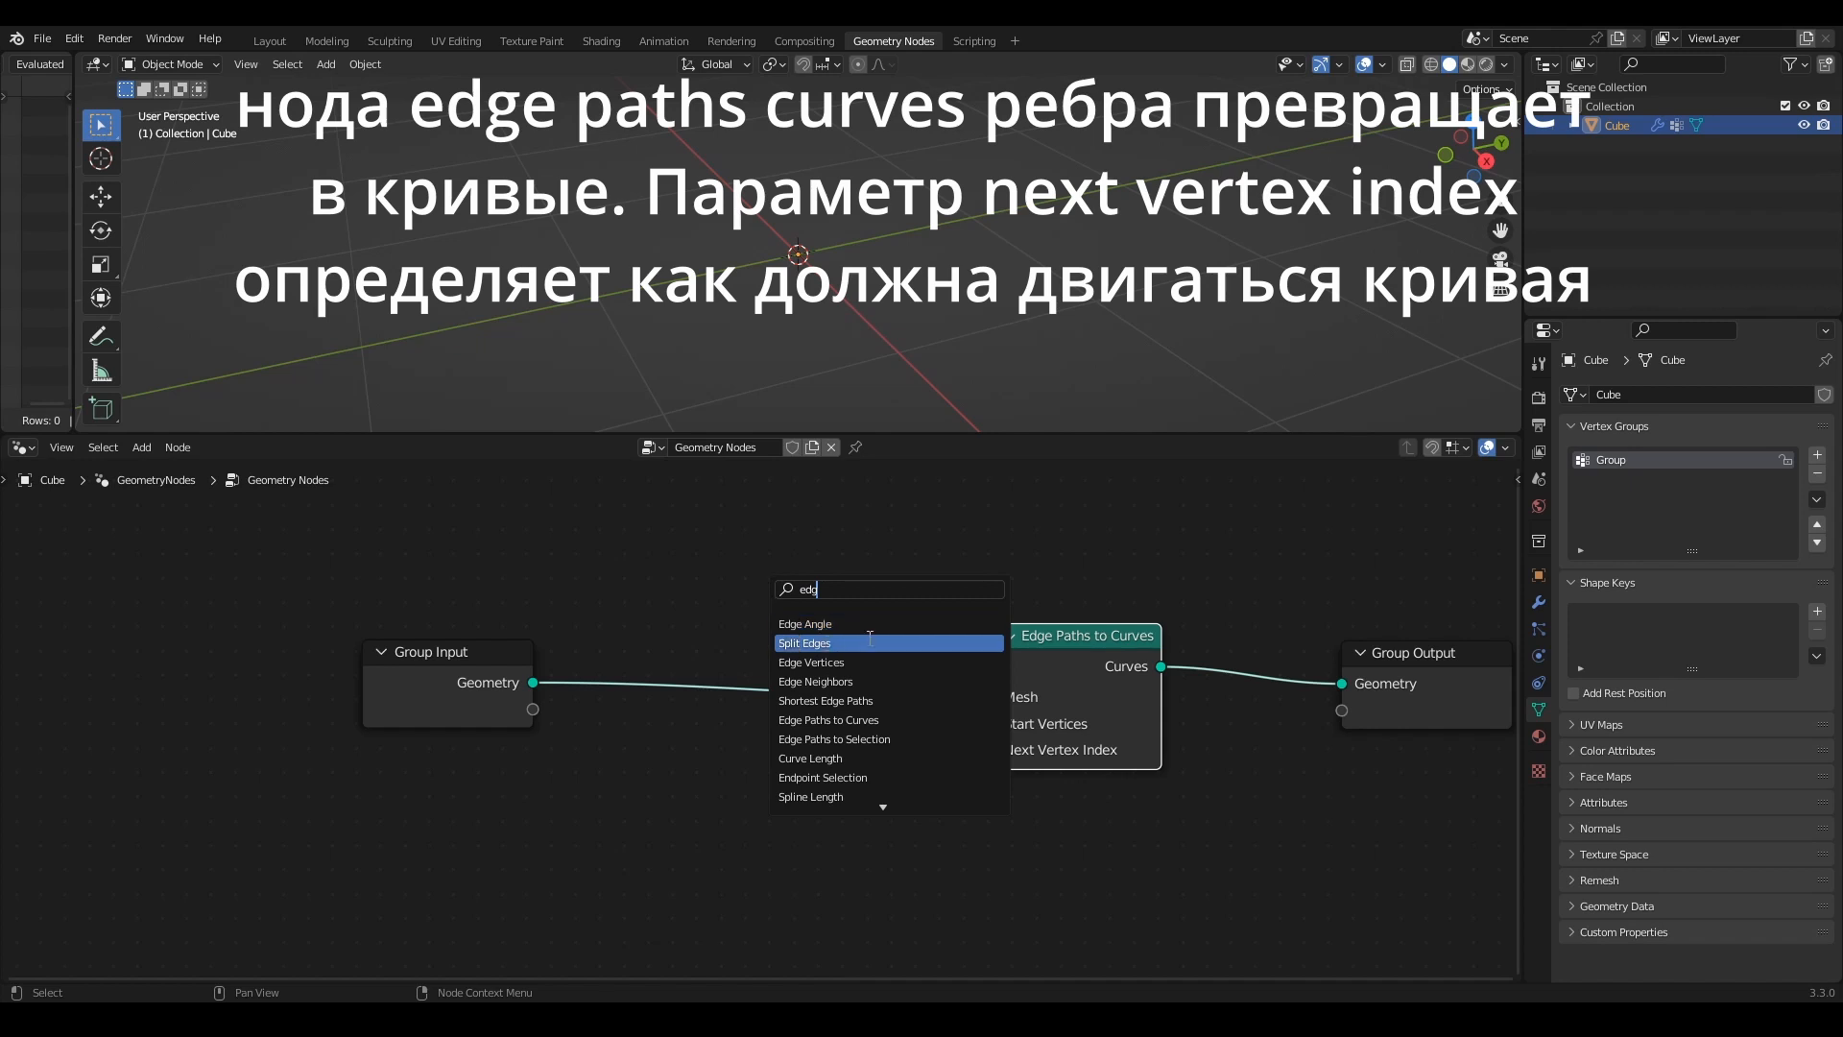
type("e")
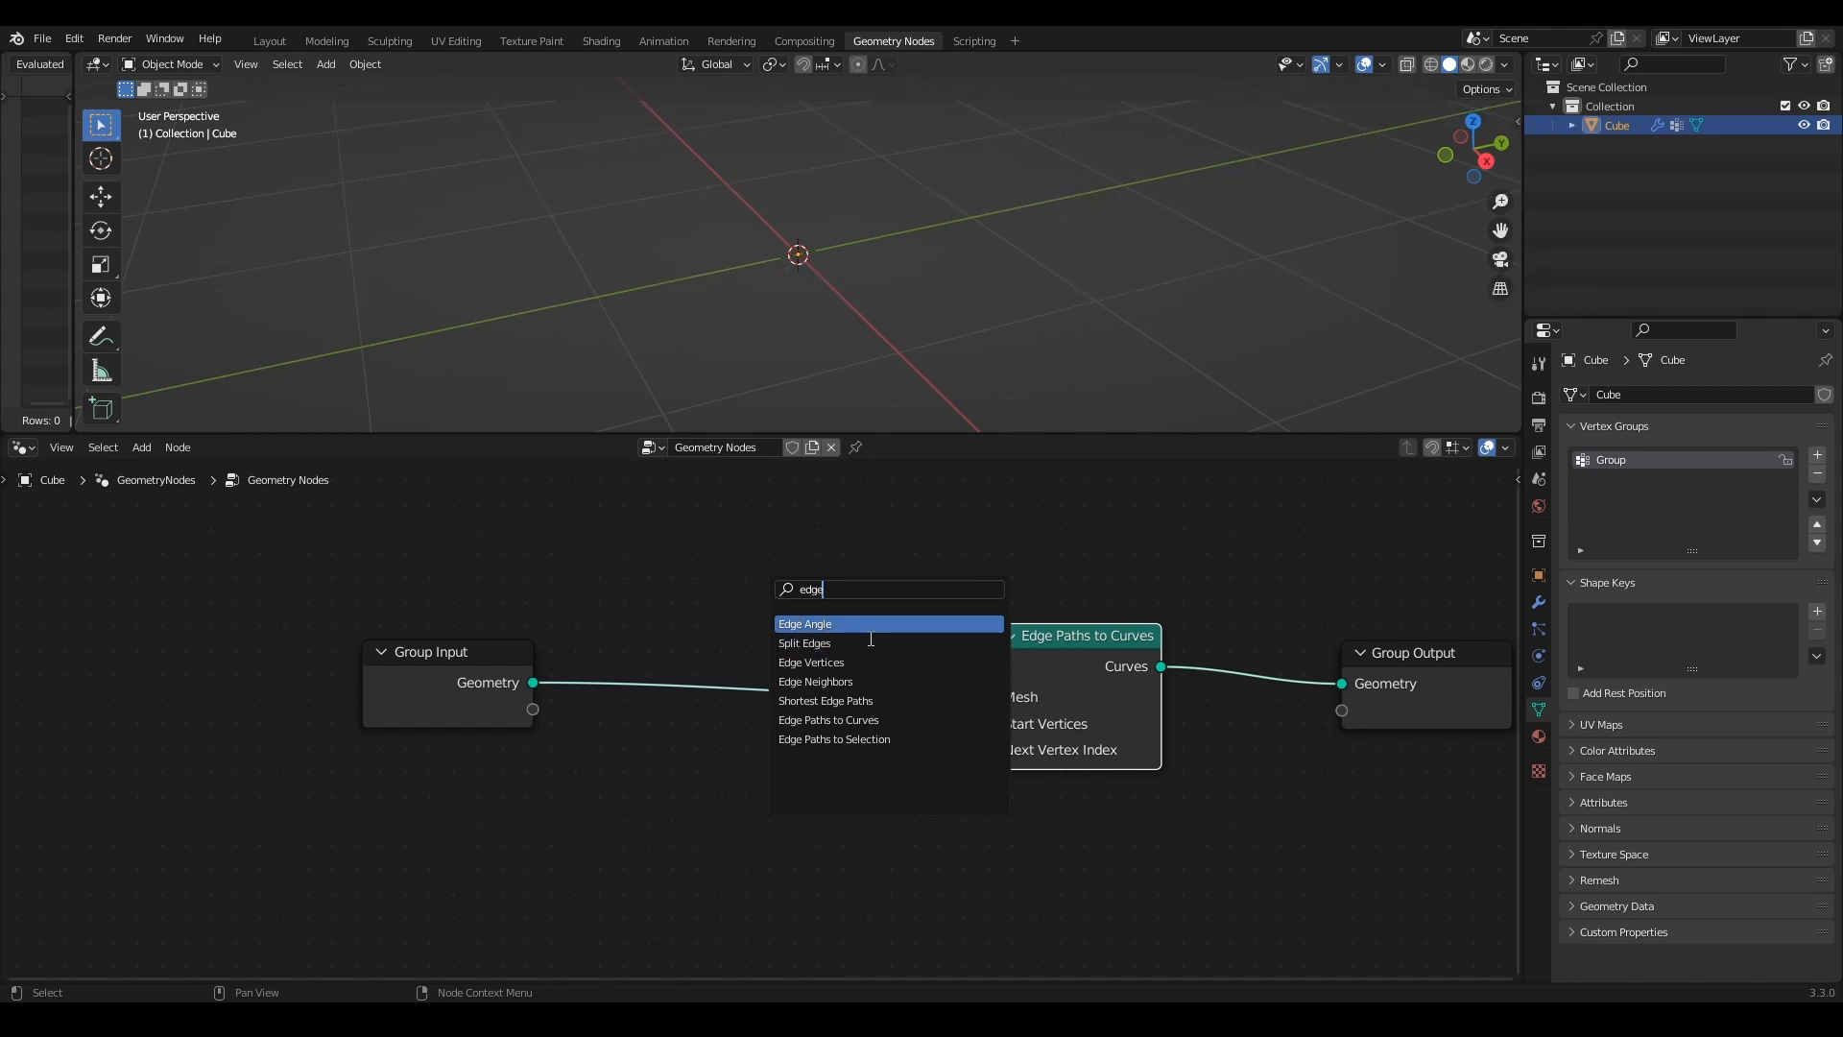
left_click(864, 720)
left_click(863, 856)
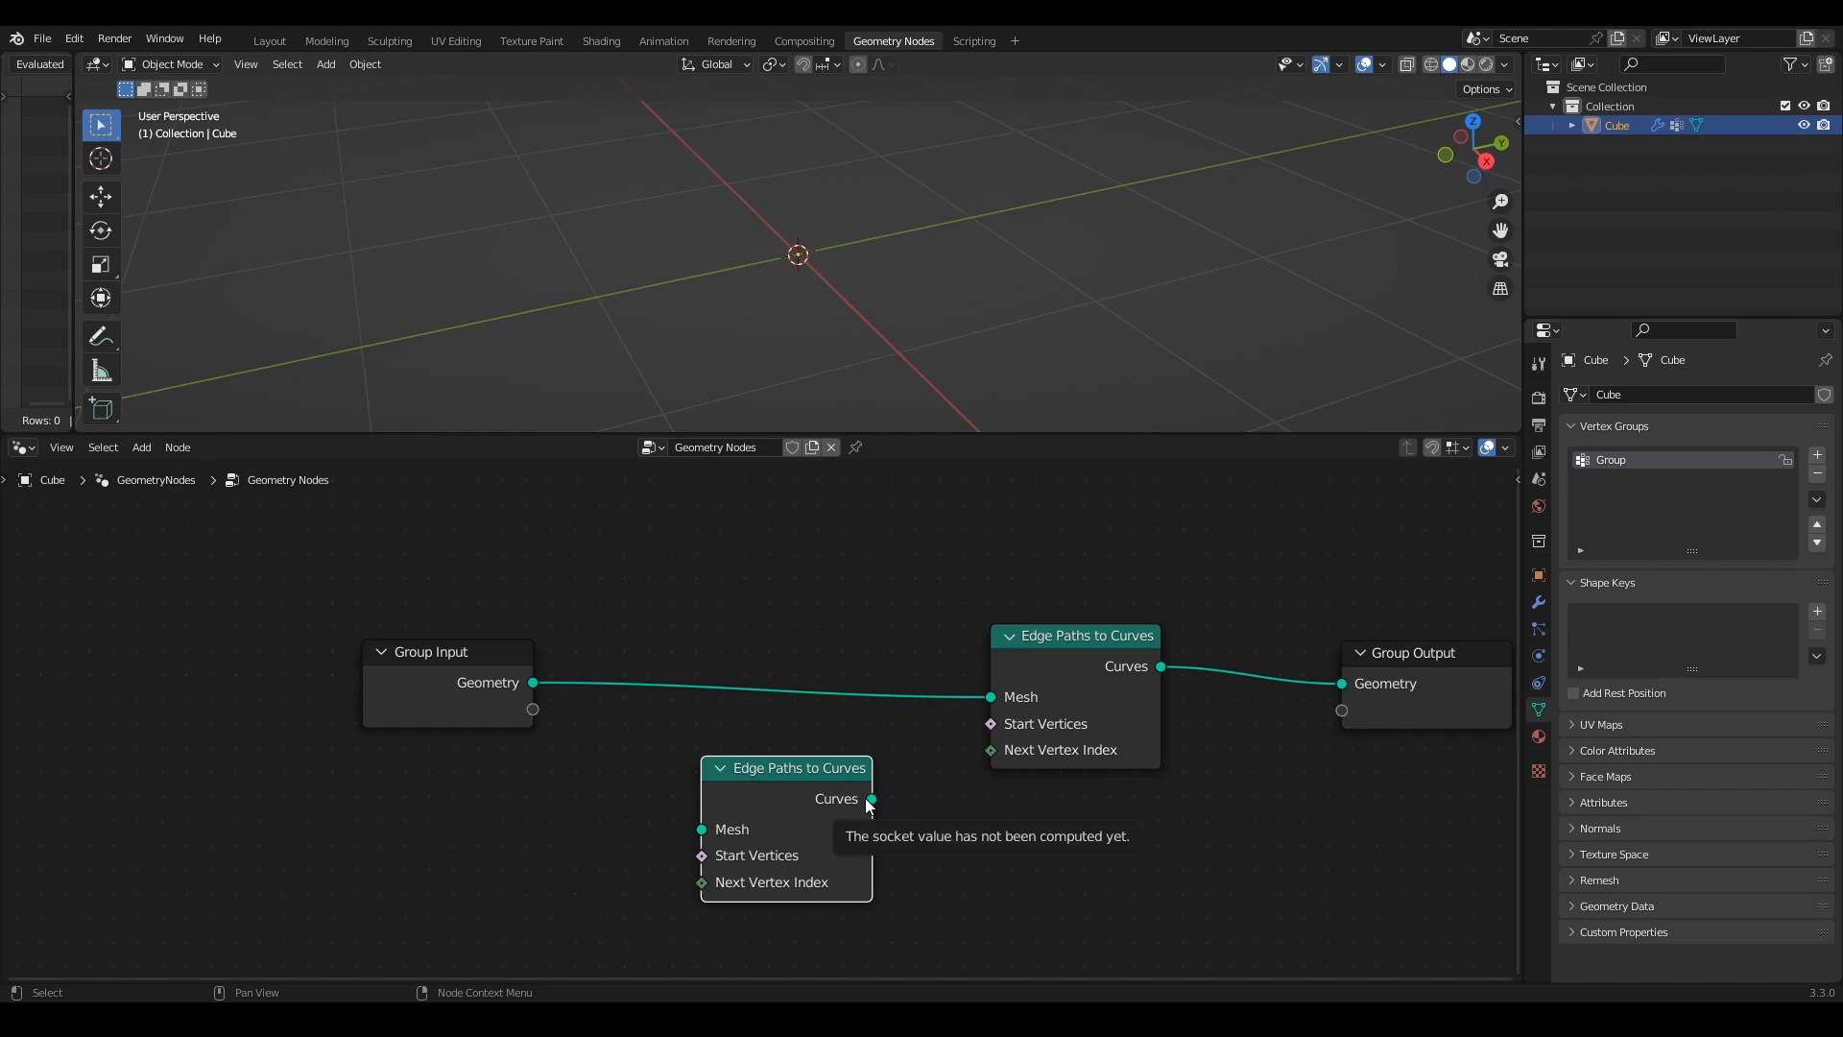
key("x")
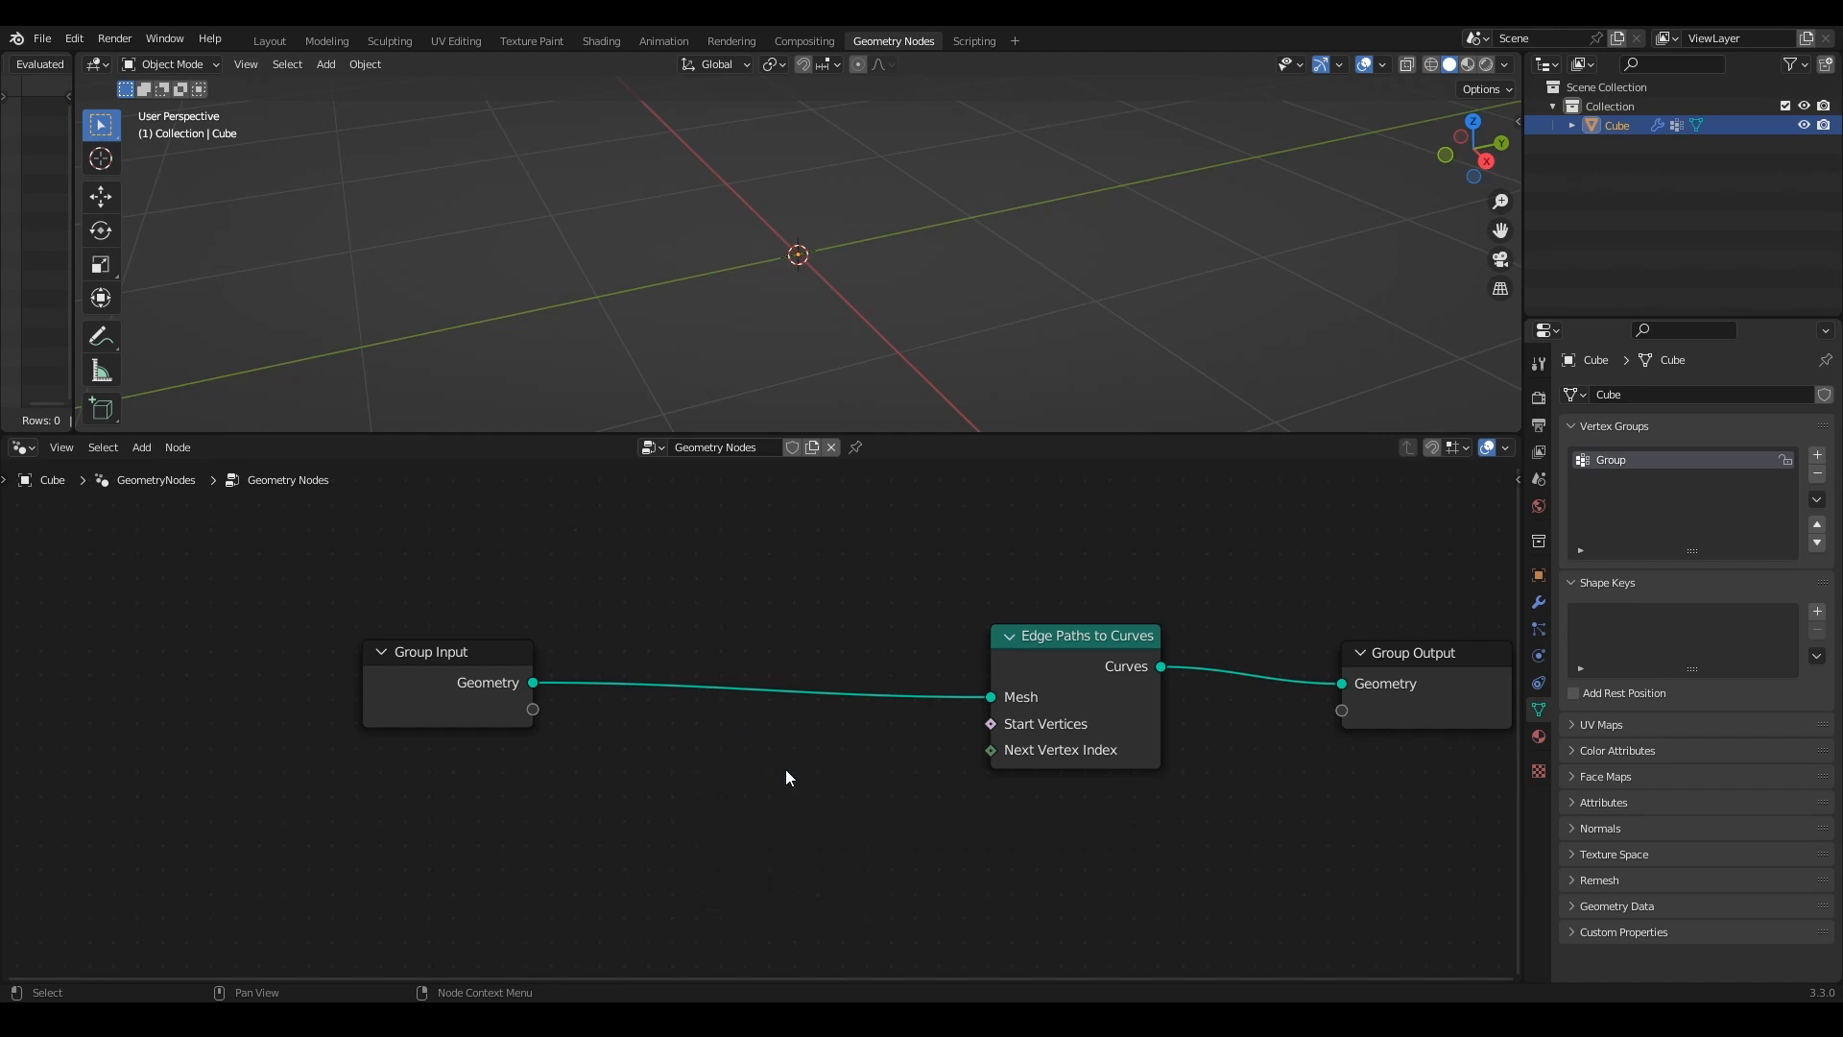
Step: Add a Shortest Edge Paths node and connect its Next Vertex Index to the same input of Edge Paths to Curves
key("shift+a")
left_click(753, 591)
type("s")
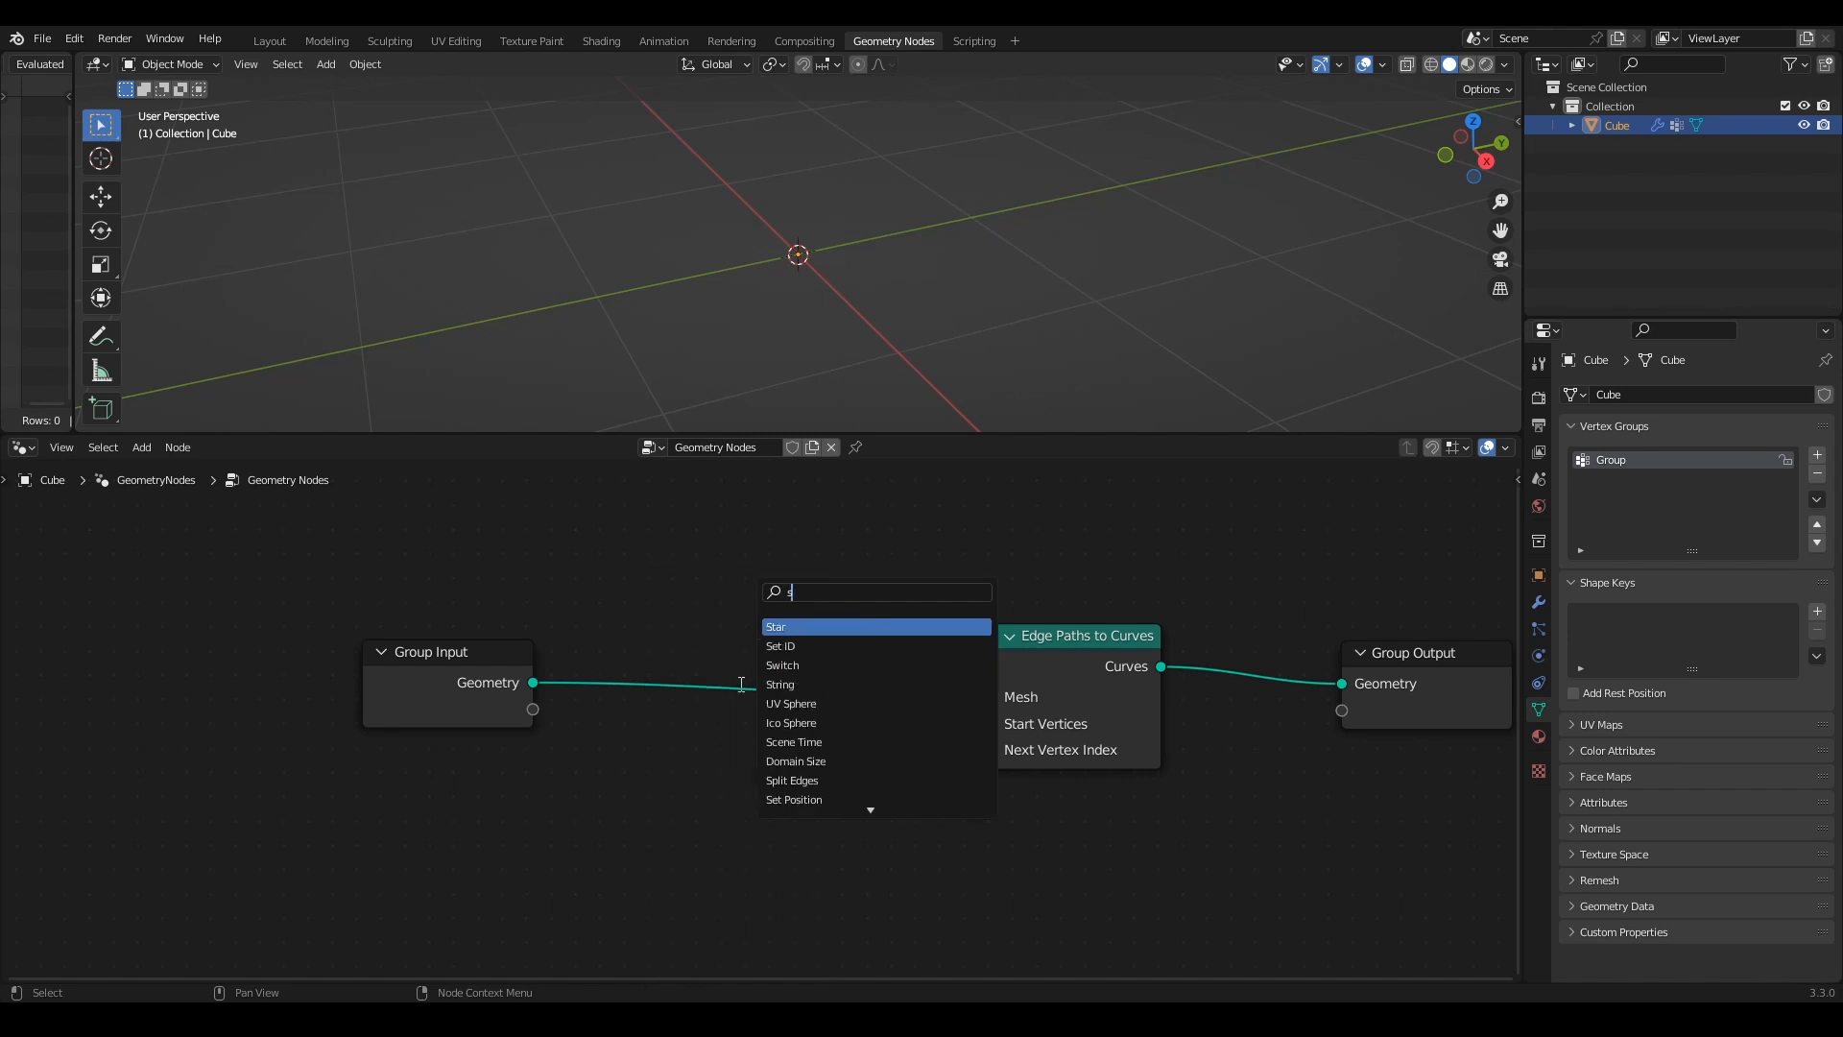
key("BackSpace")
type("e")
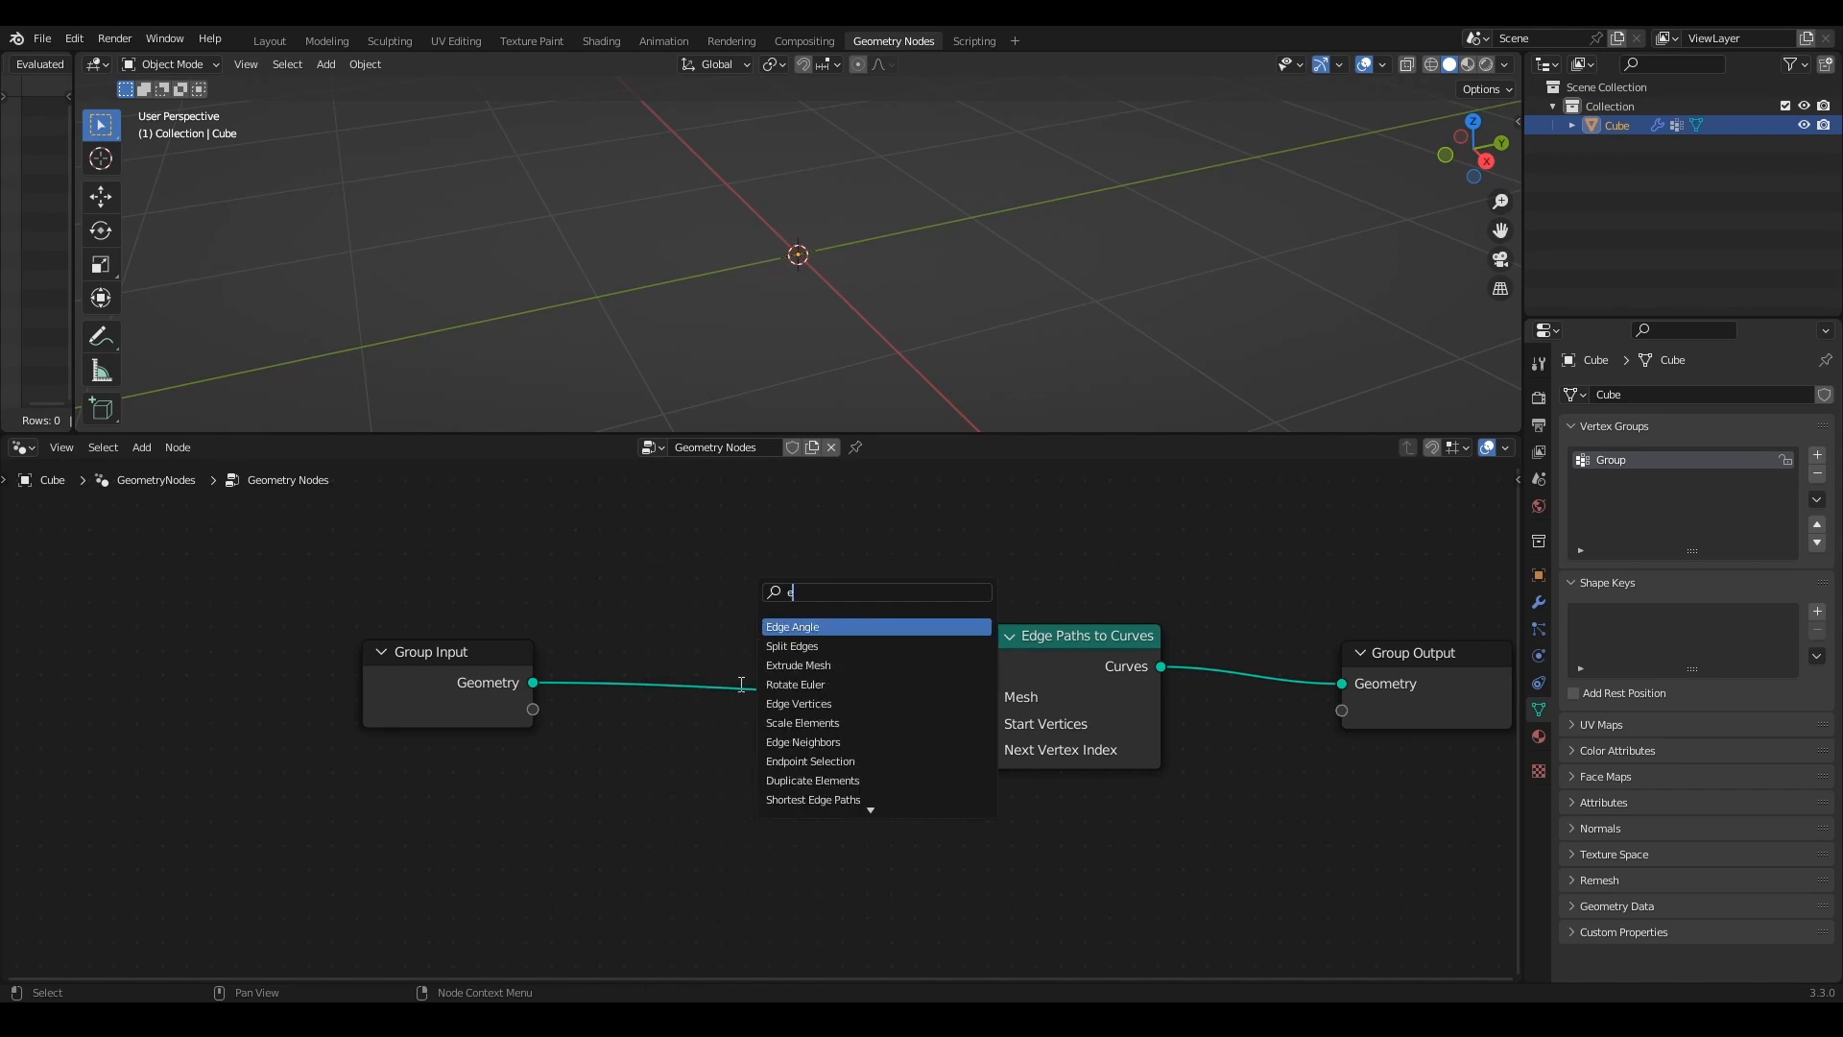
type("dge")
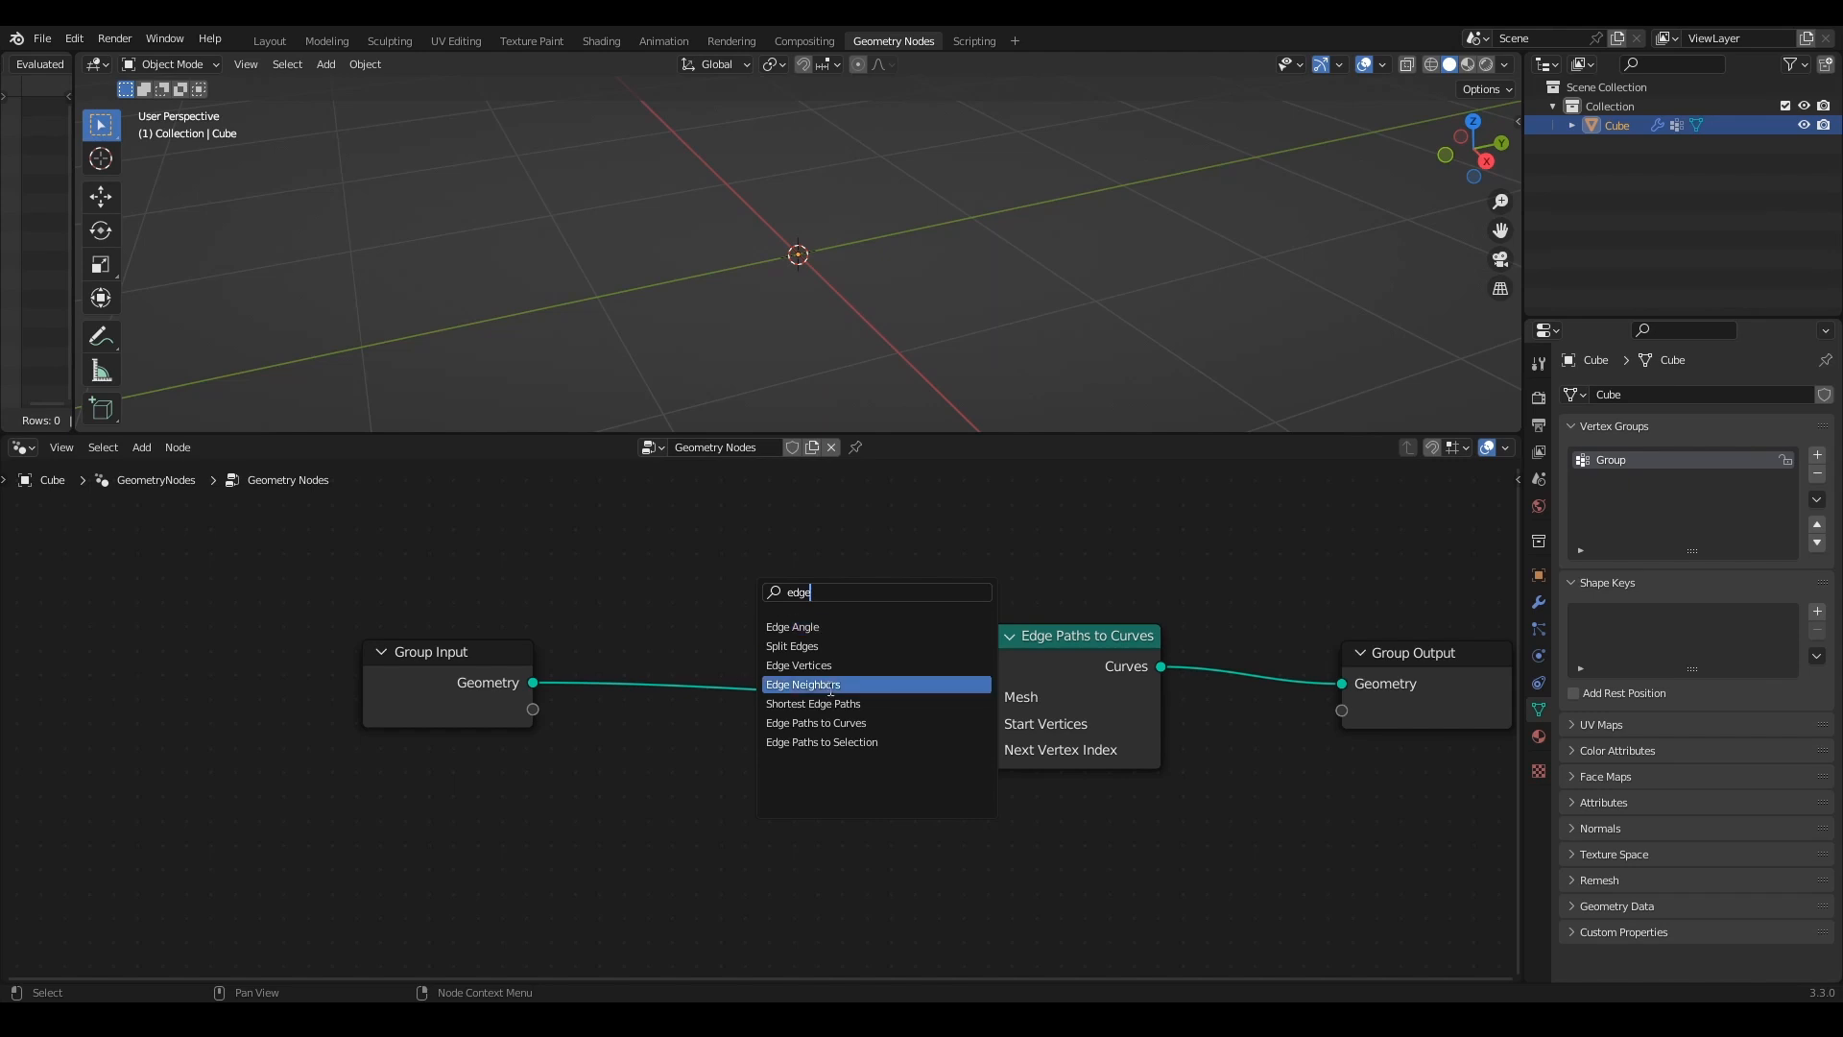
left_click(787, 703)
left_click(752, 854)
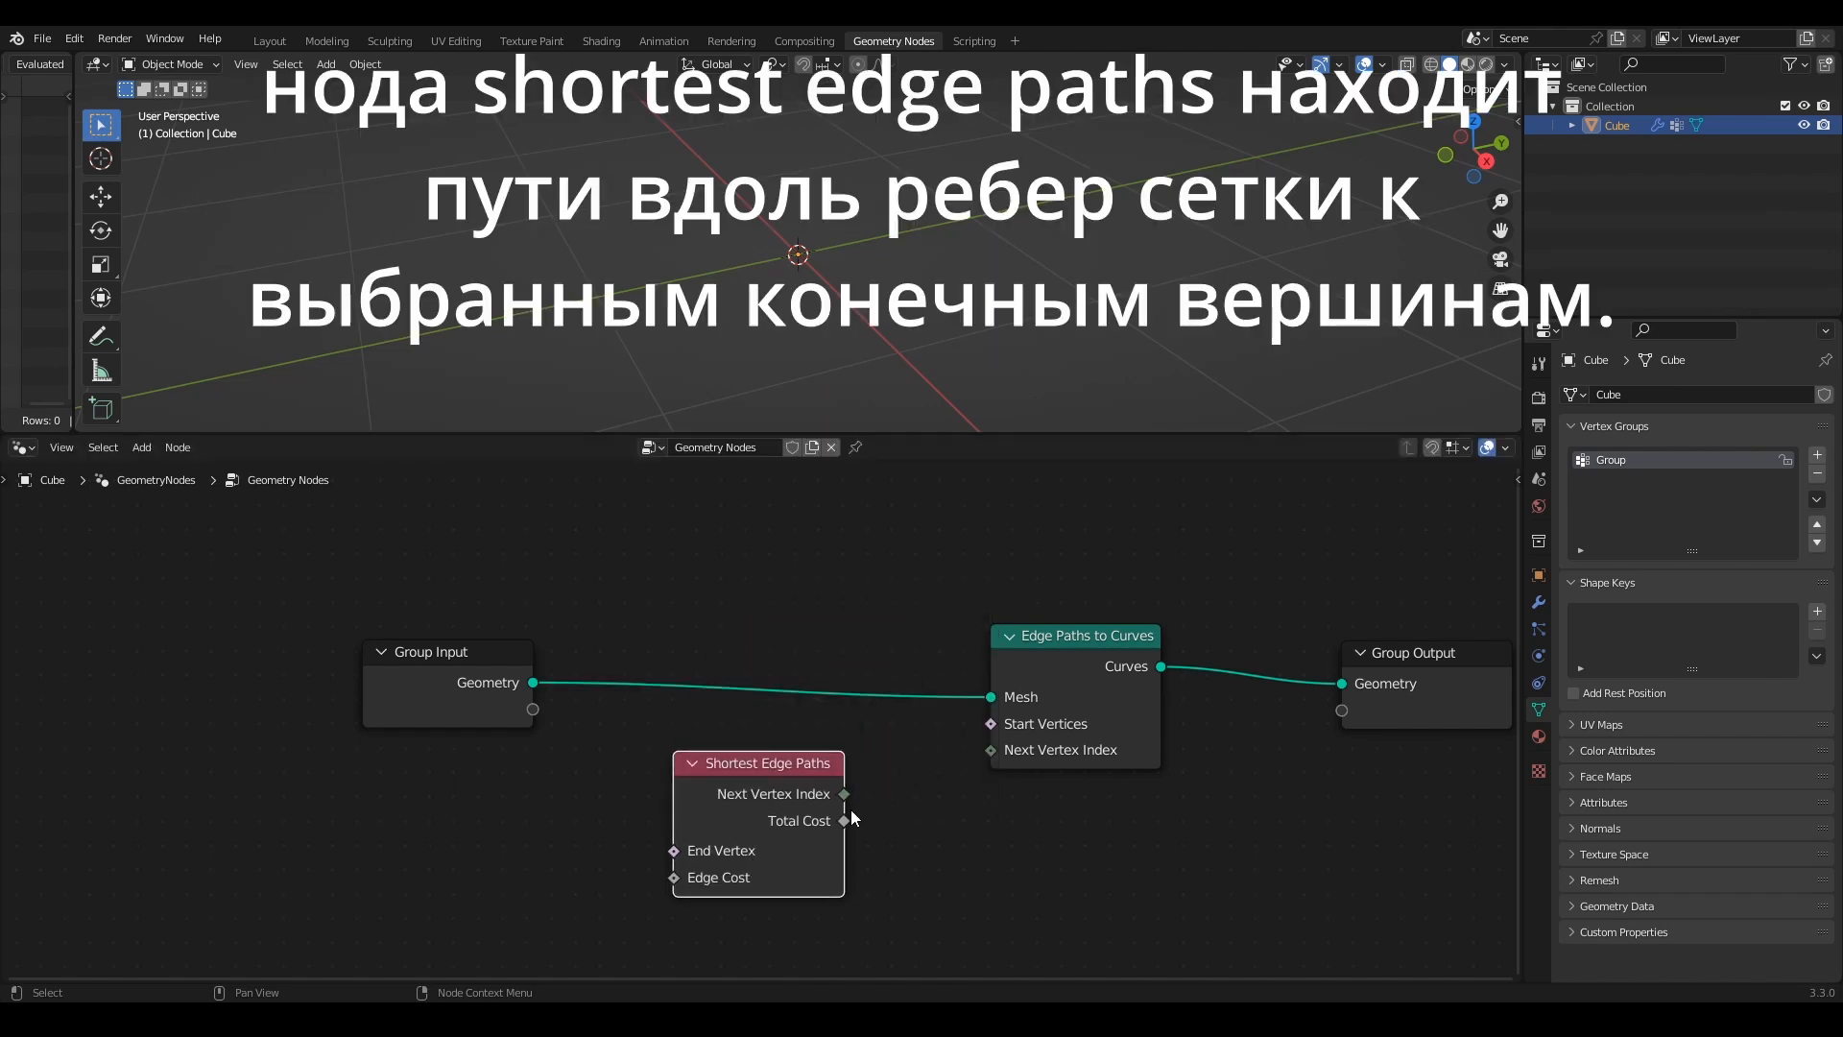
left_click_drag(843, 794, 991, 751)
Step: Expose End Vertex of Shortest Edge Paths through Group Input and set it to the Group attribute in the modifier
left_click_drag(676, 852, 533, 710)
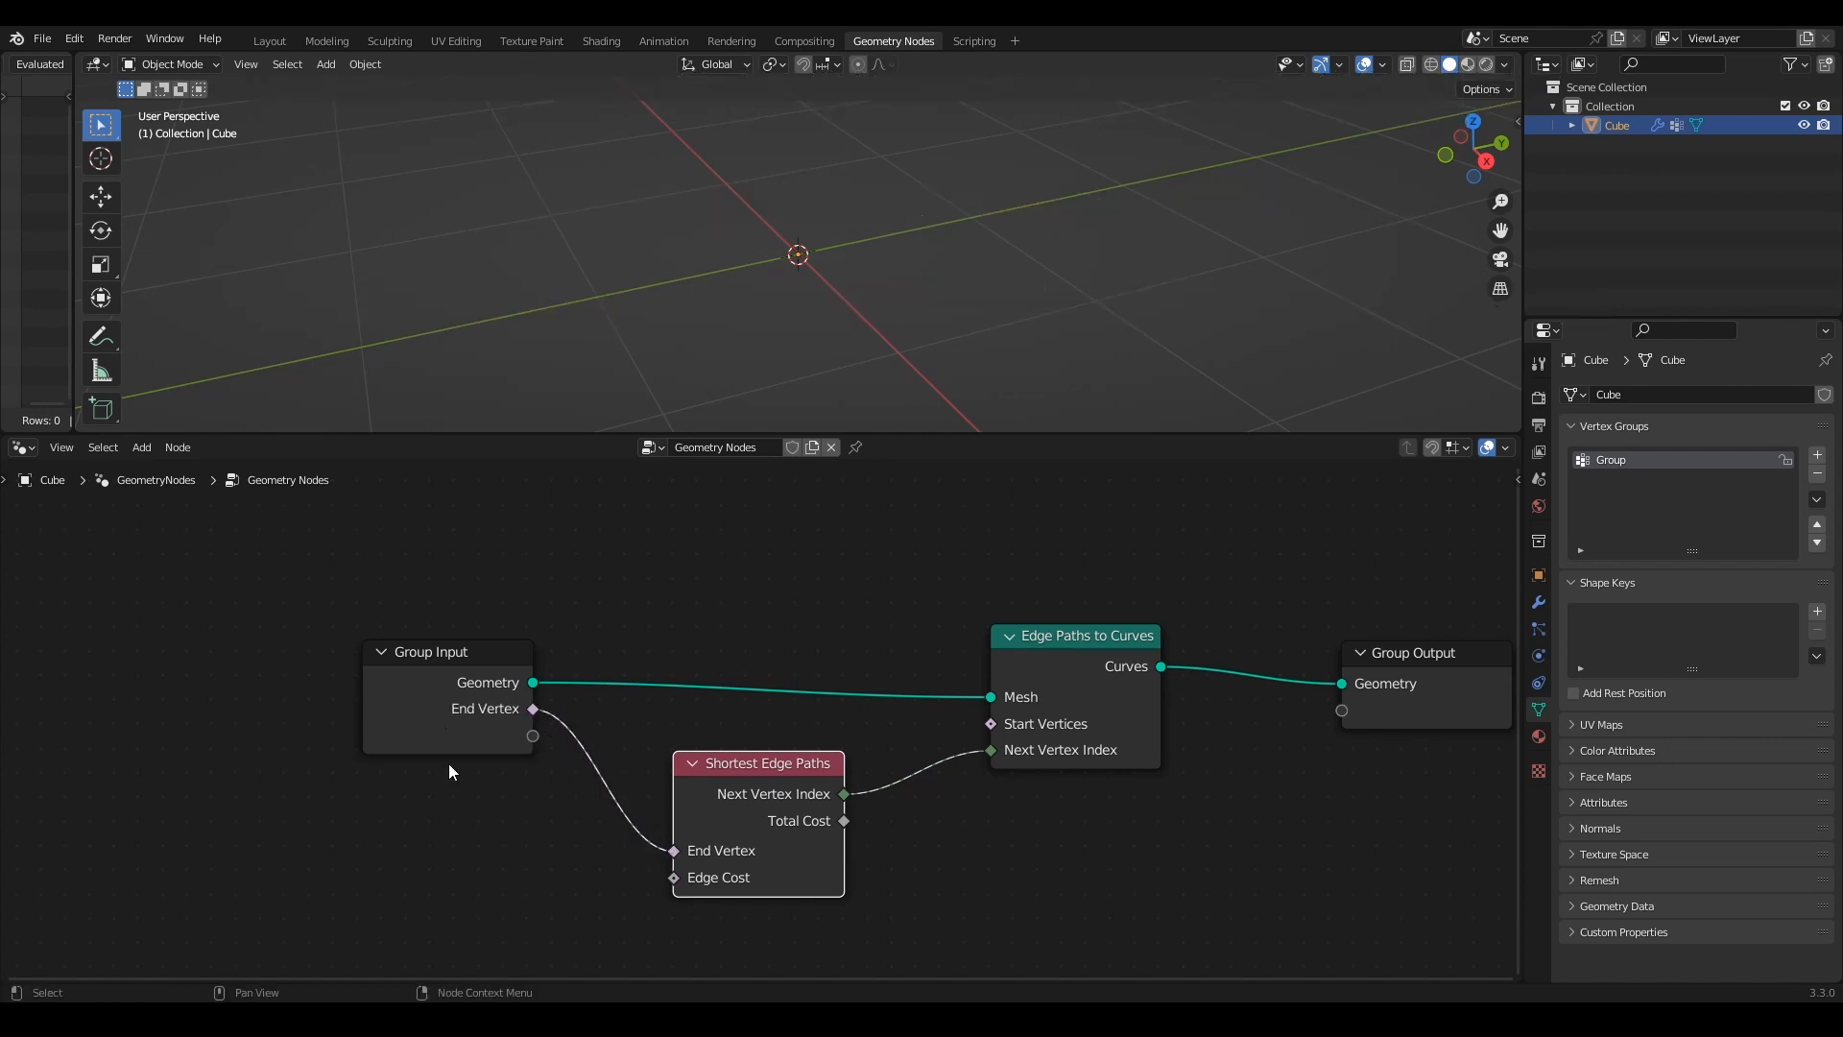
left_click(422, 683)
left_click(1539, 601)
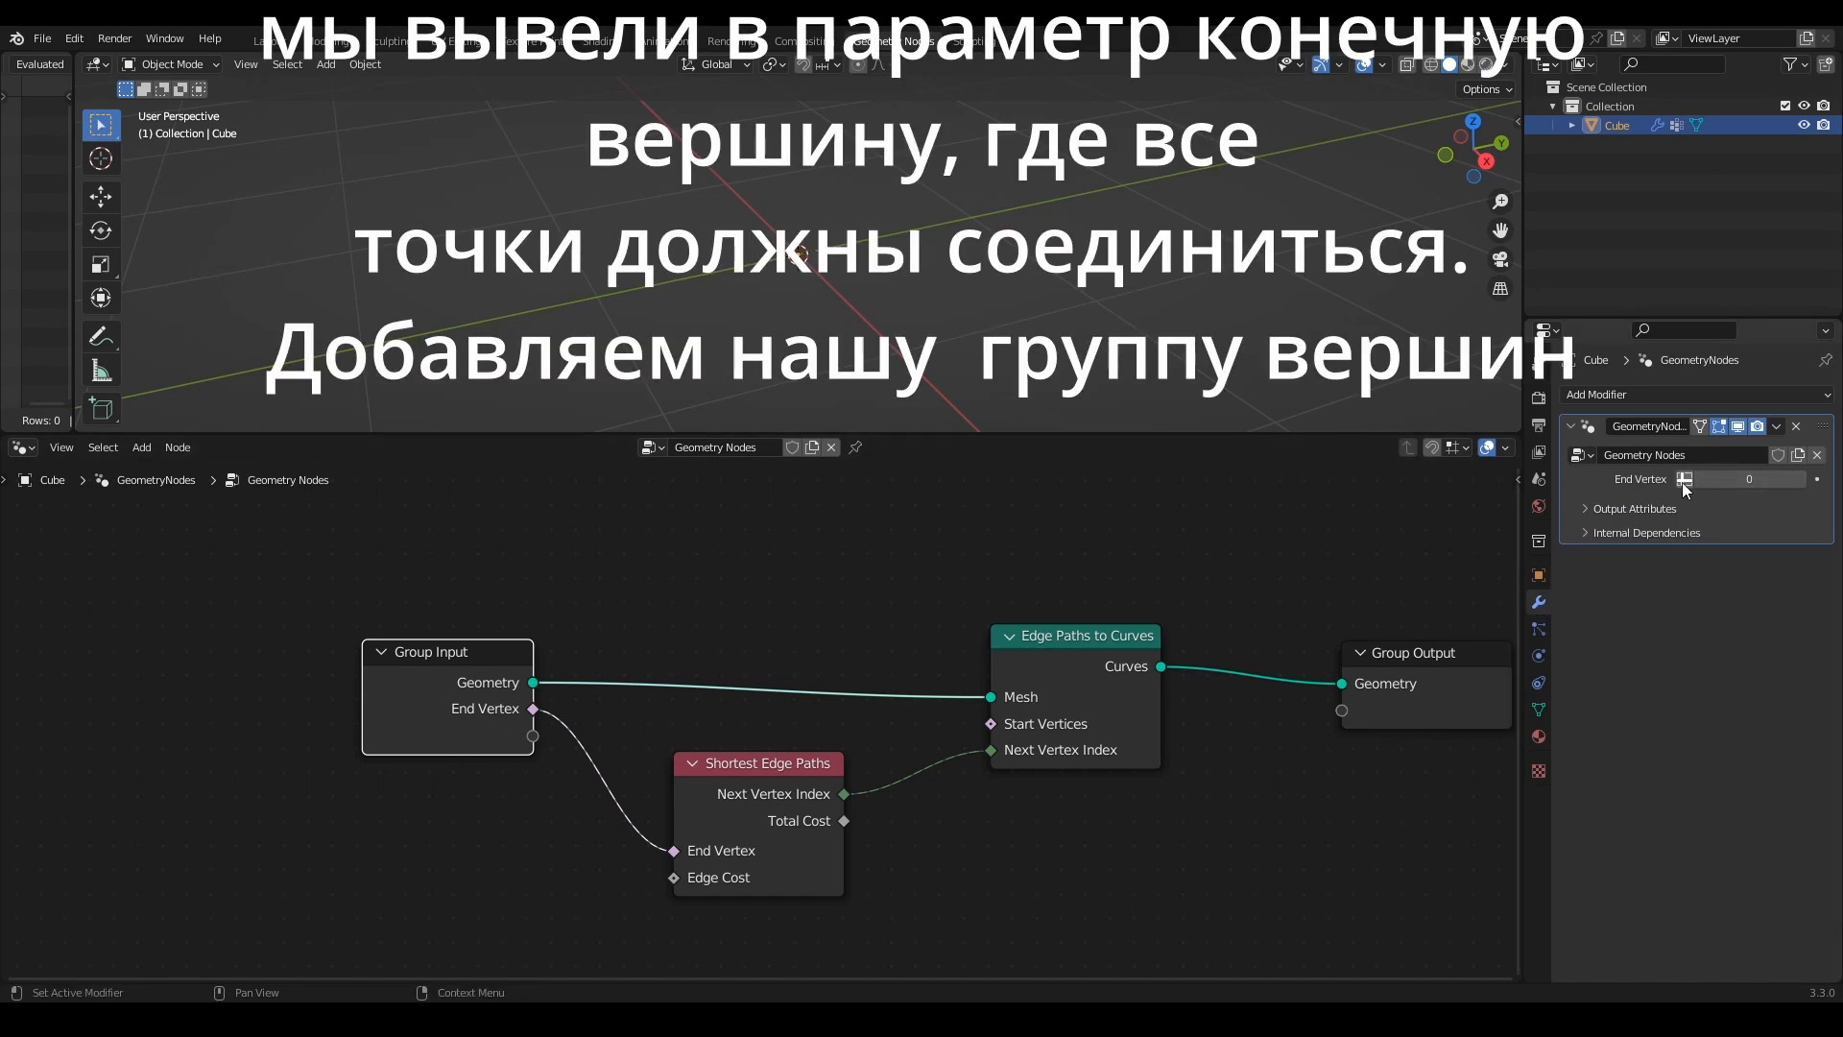
left_click(1685, 480)
left_click(1747, 479)
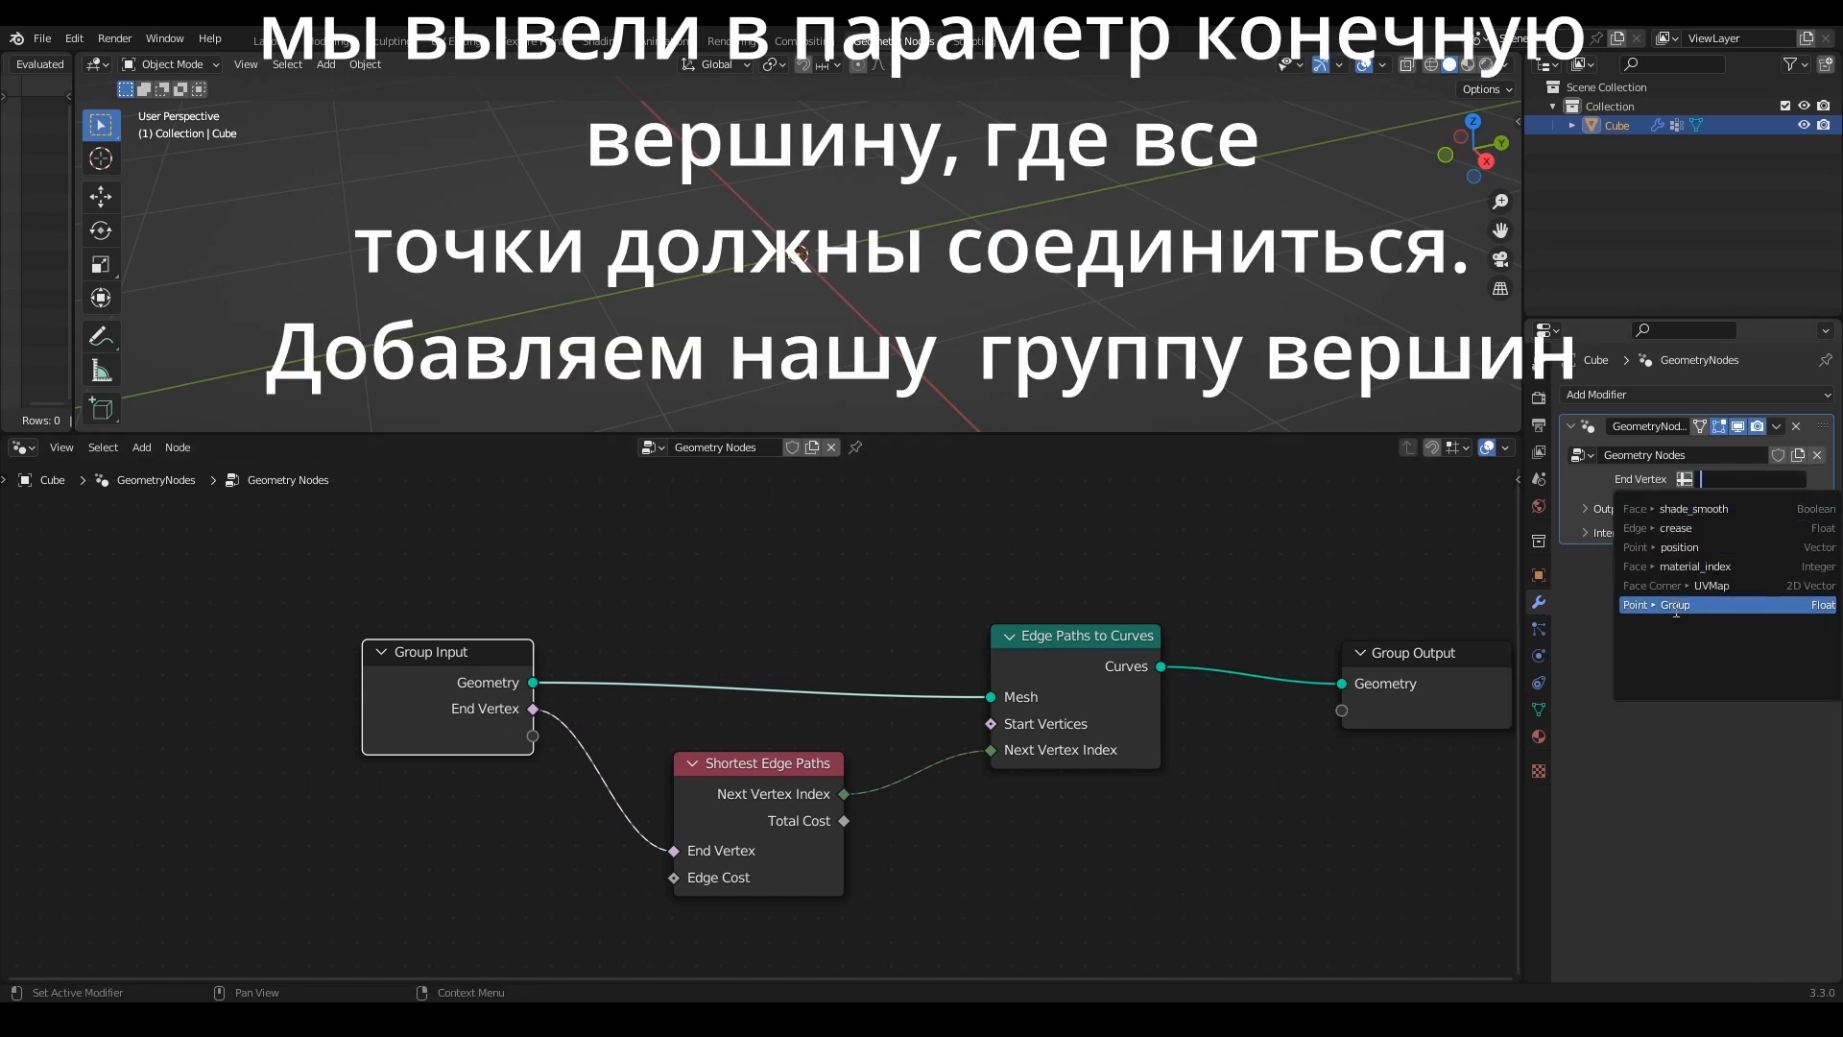
left_click(1709, 607)
left_click(1118, 223)
middle_click_drag(976, 267, 663, 203)
Step: Insert a Trim Curve node between Edge Paths to Curves and Group Output and try out its Start factor
left_click_drag(1407, 663, 1296, 616)
key("shift+a")
left_click(1002, 563)
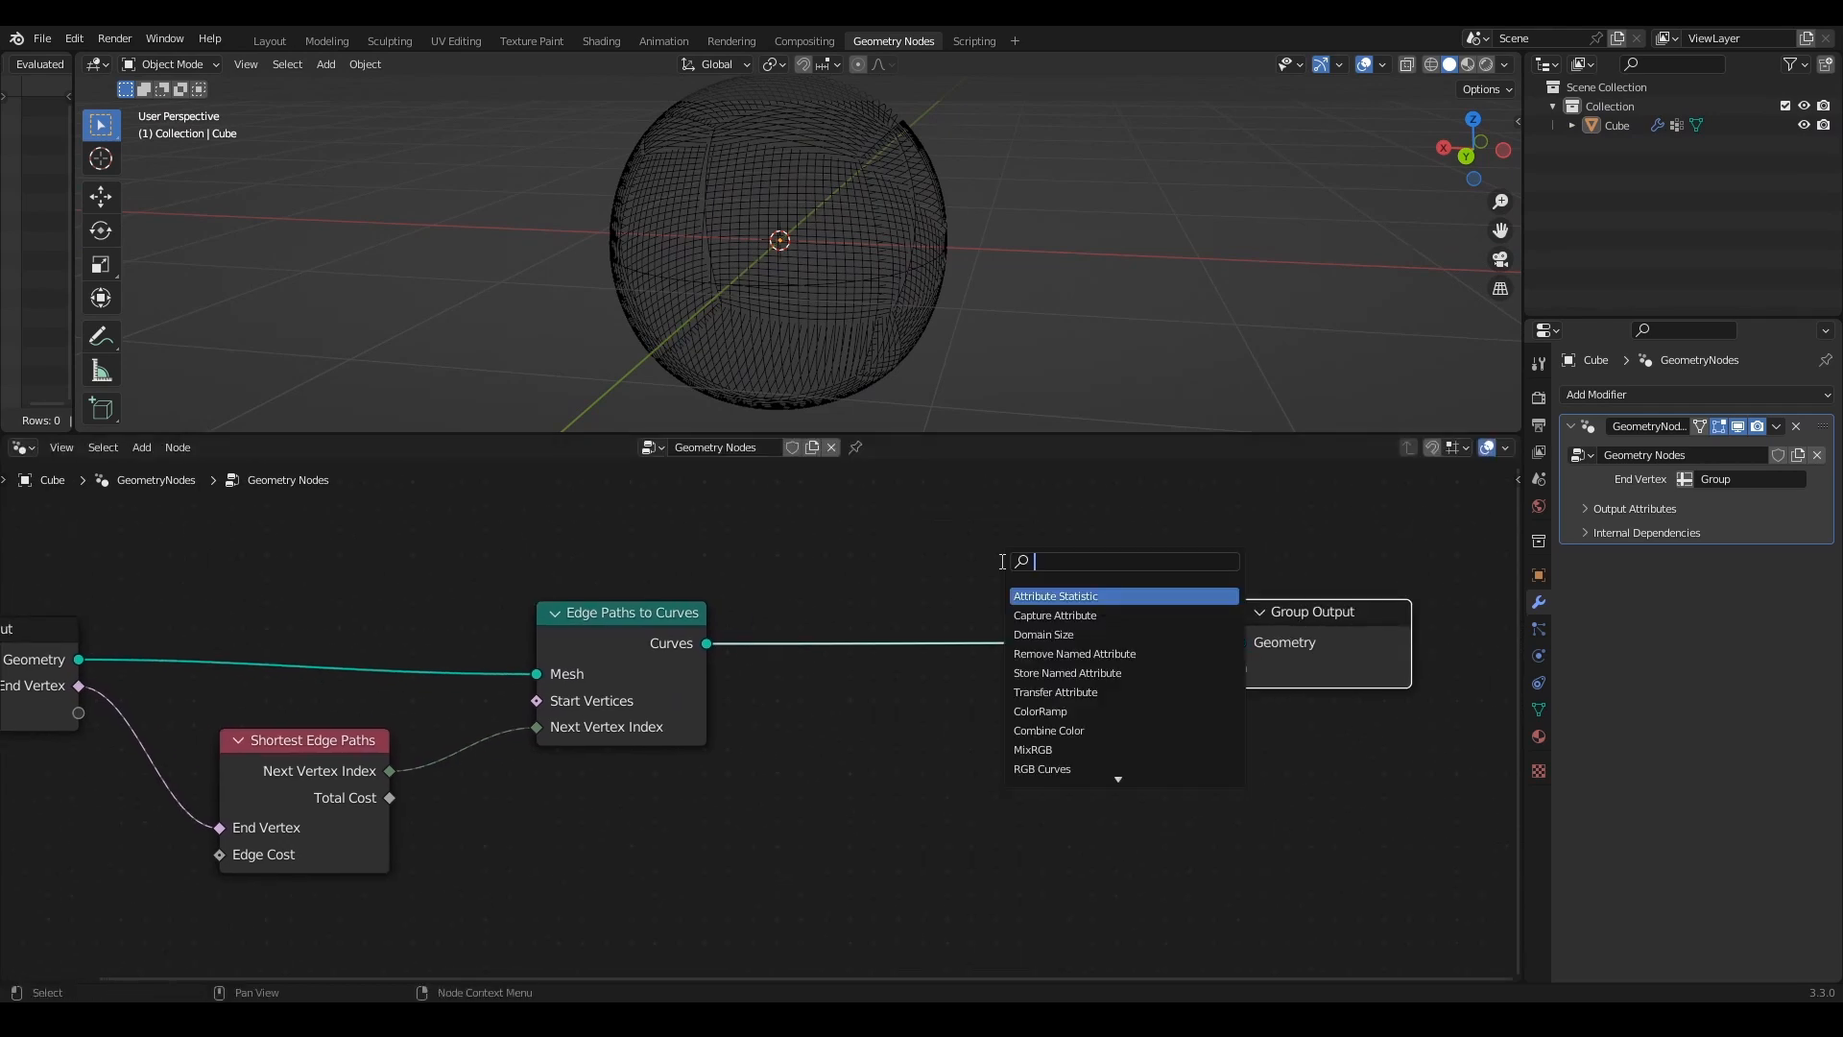
type("trim")
key("Return")
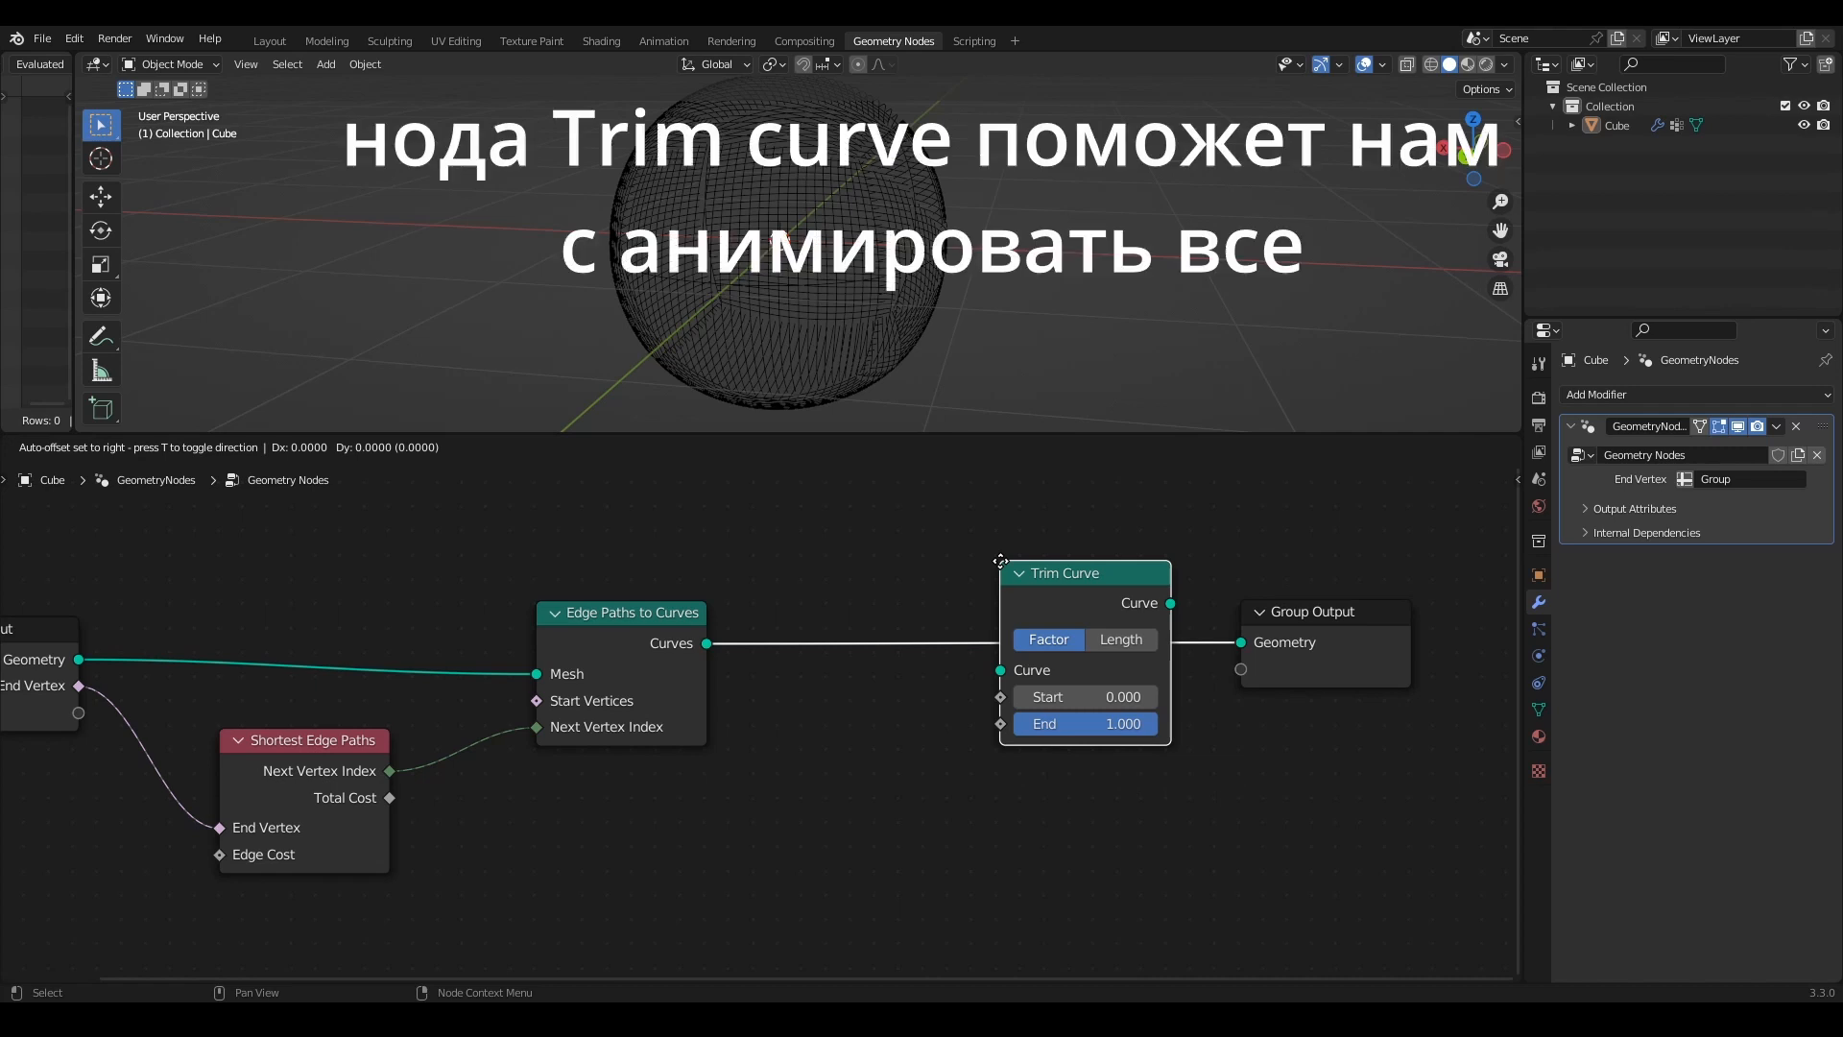
left_click(890, 552)
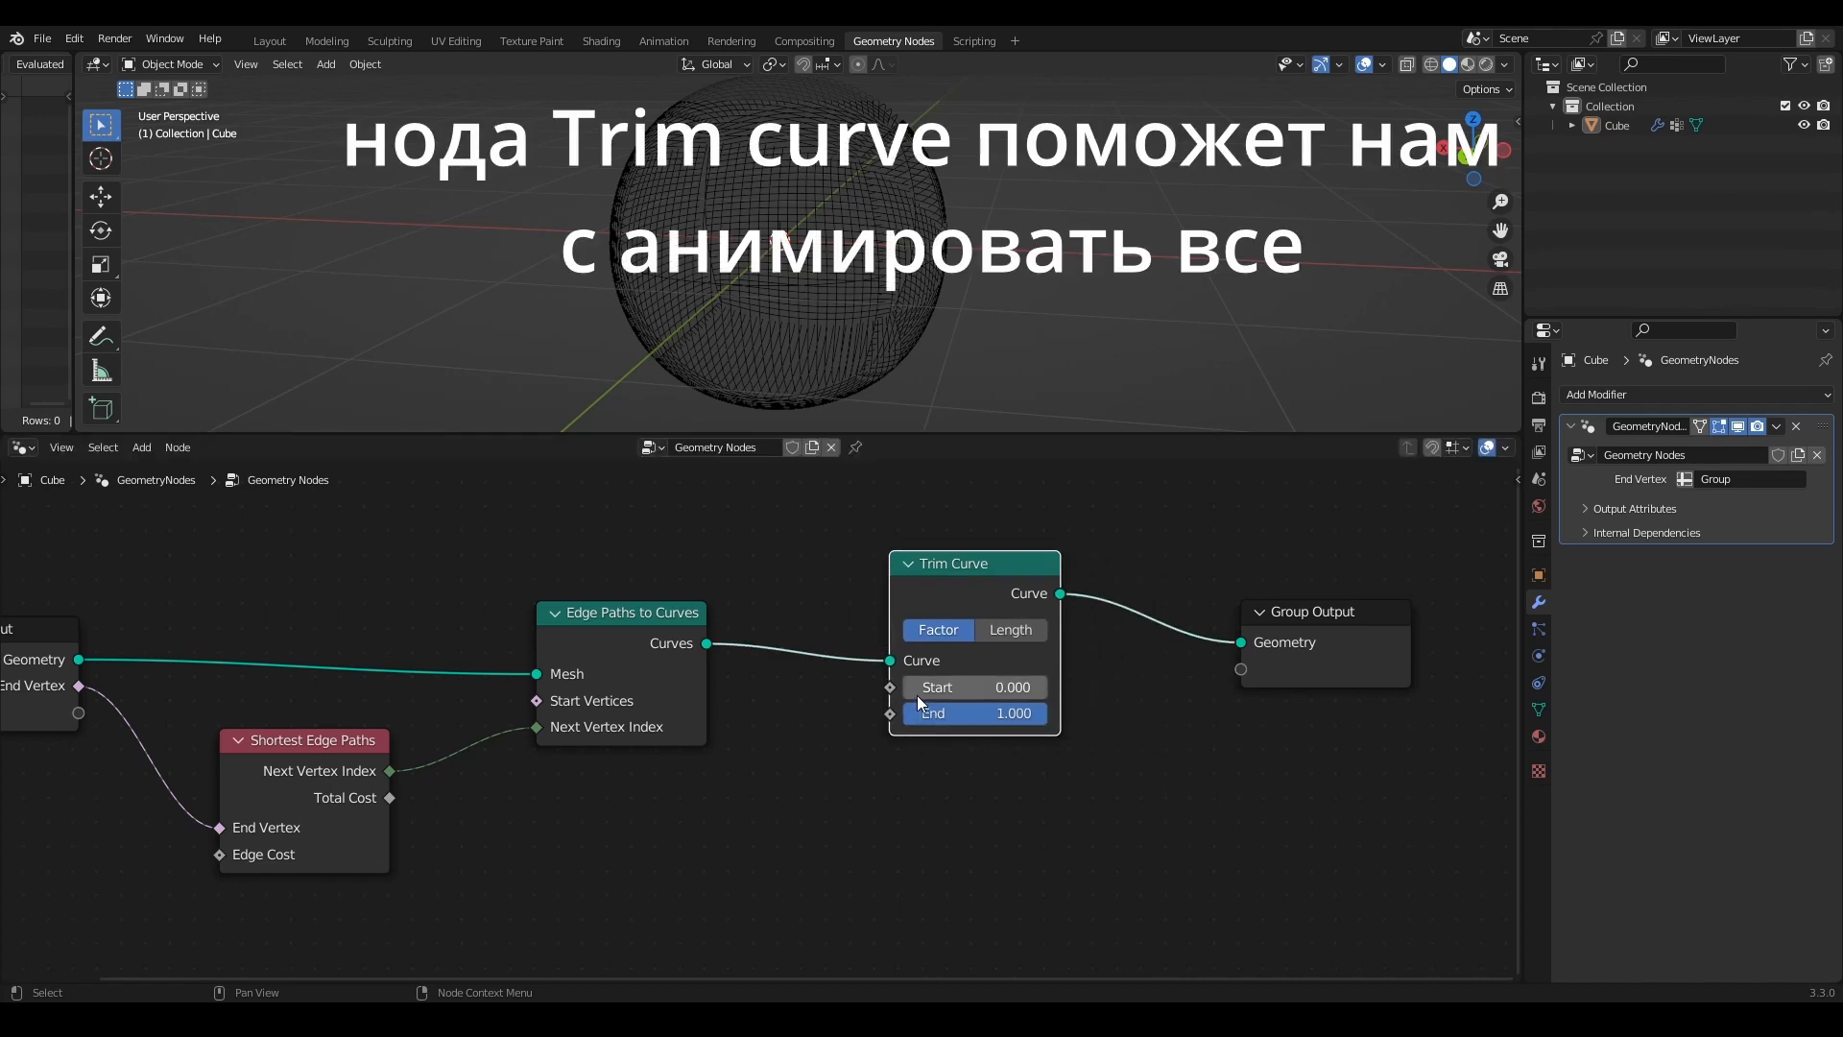
mouse_move(926, 687)
left_mouse_down()
mouse_move(1046, 687)
mouse_move(907, 688)
left_mouse_up()
middle_click_drag(614, 240, 910, 176)
Step: Collapse the Group Input node in the node tree
scroll(633, 691, "down", 2)
middle_click_drag(465, 827, 987, 786)
left_click(508, 638)
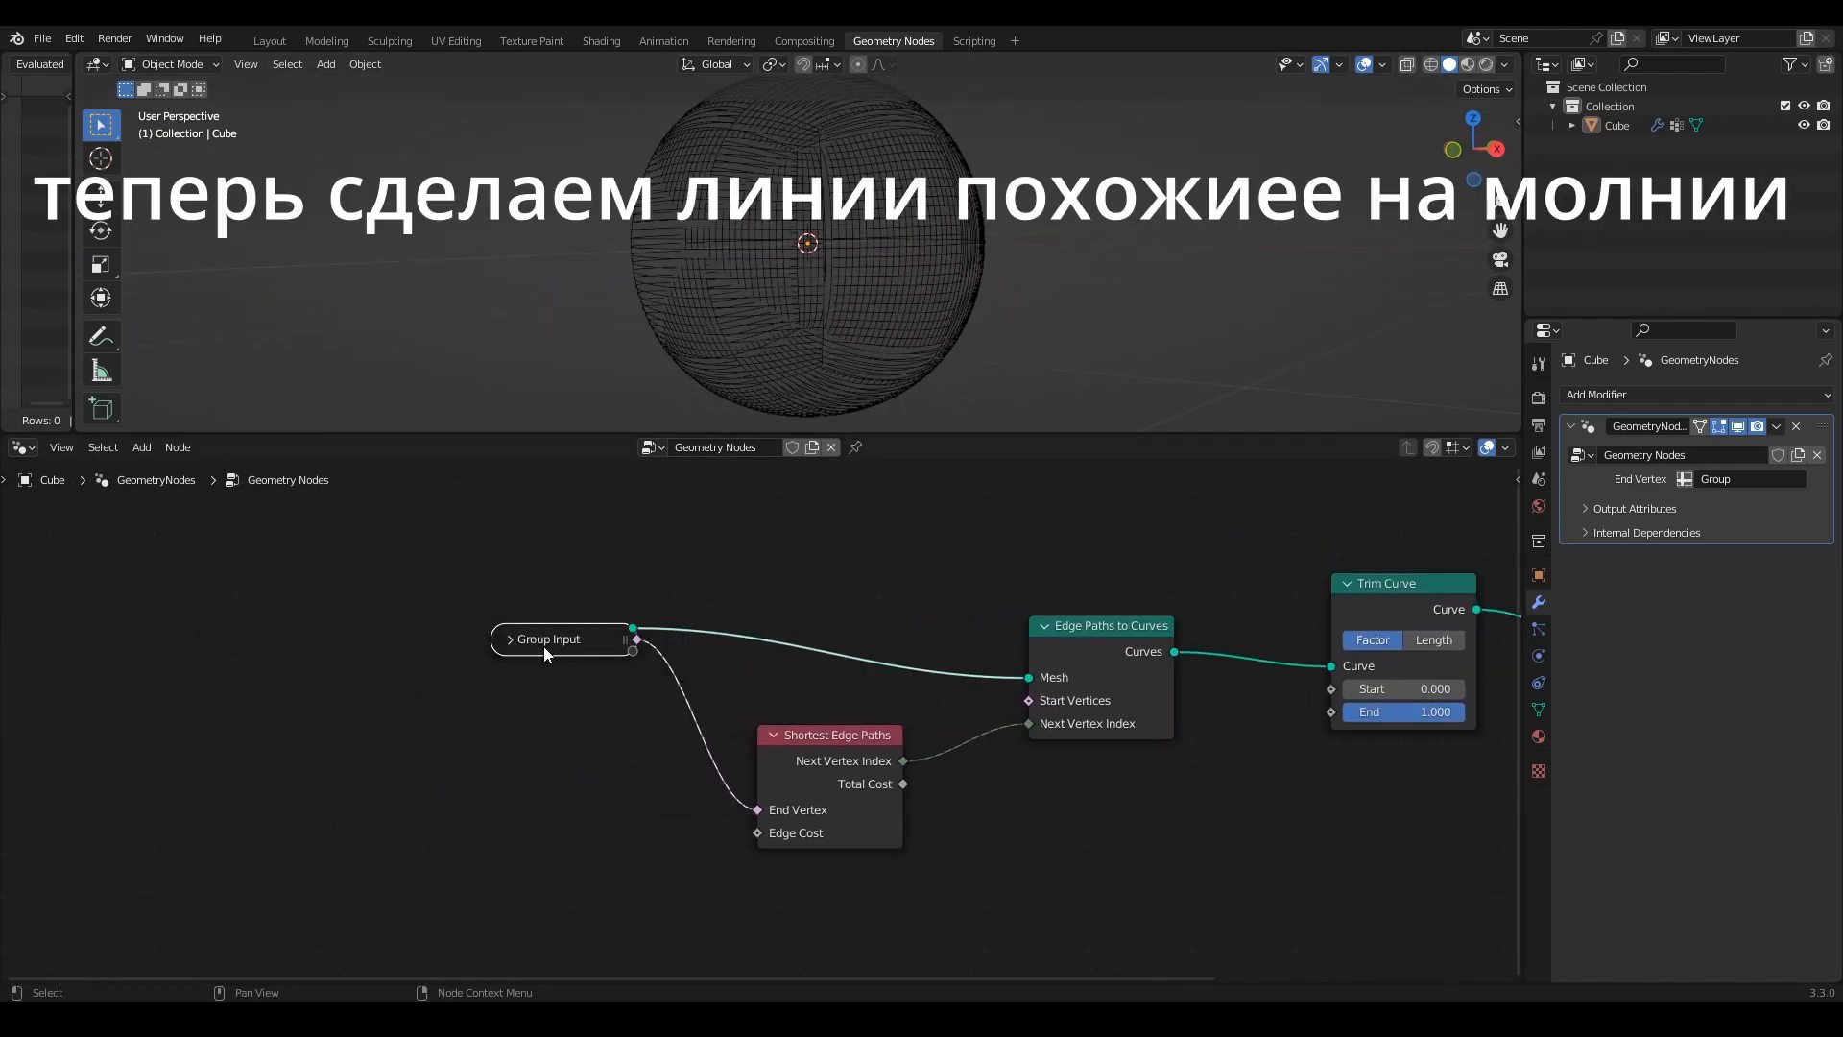
Step: Expand the Group Input node and move it and Shortest Edge Paths apart to make room for another node
left_click(513, 642)
mouse_move(513, 643)
left_mouse_down()
mouse_move(471, 648)
mouse_move(491, 646)
left_mouse_up()
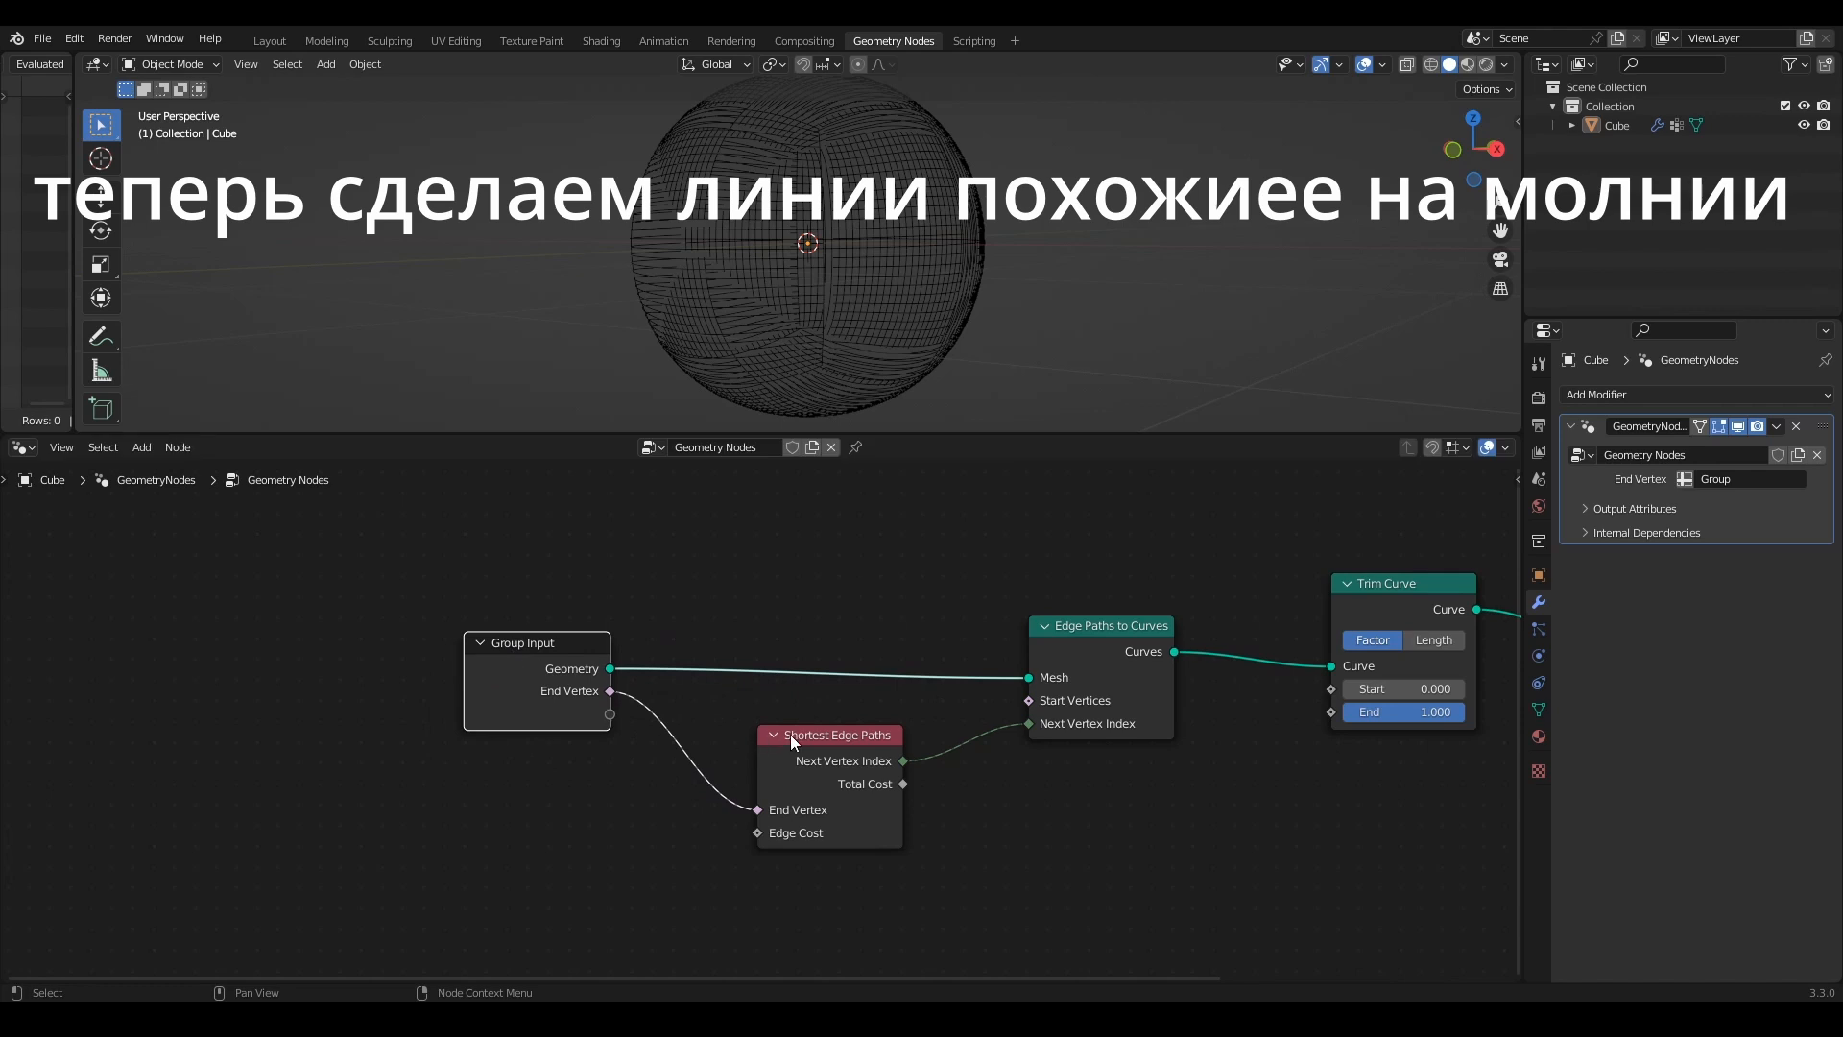
left_click_drag(793, 742, 789, 783)
left_click_drag(560, 655, 515, 683)
Step: Insert a Set Position node between Group Input and the Mesh input of Edge Paths to Curves
key("shift+a")
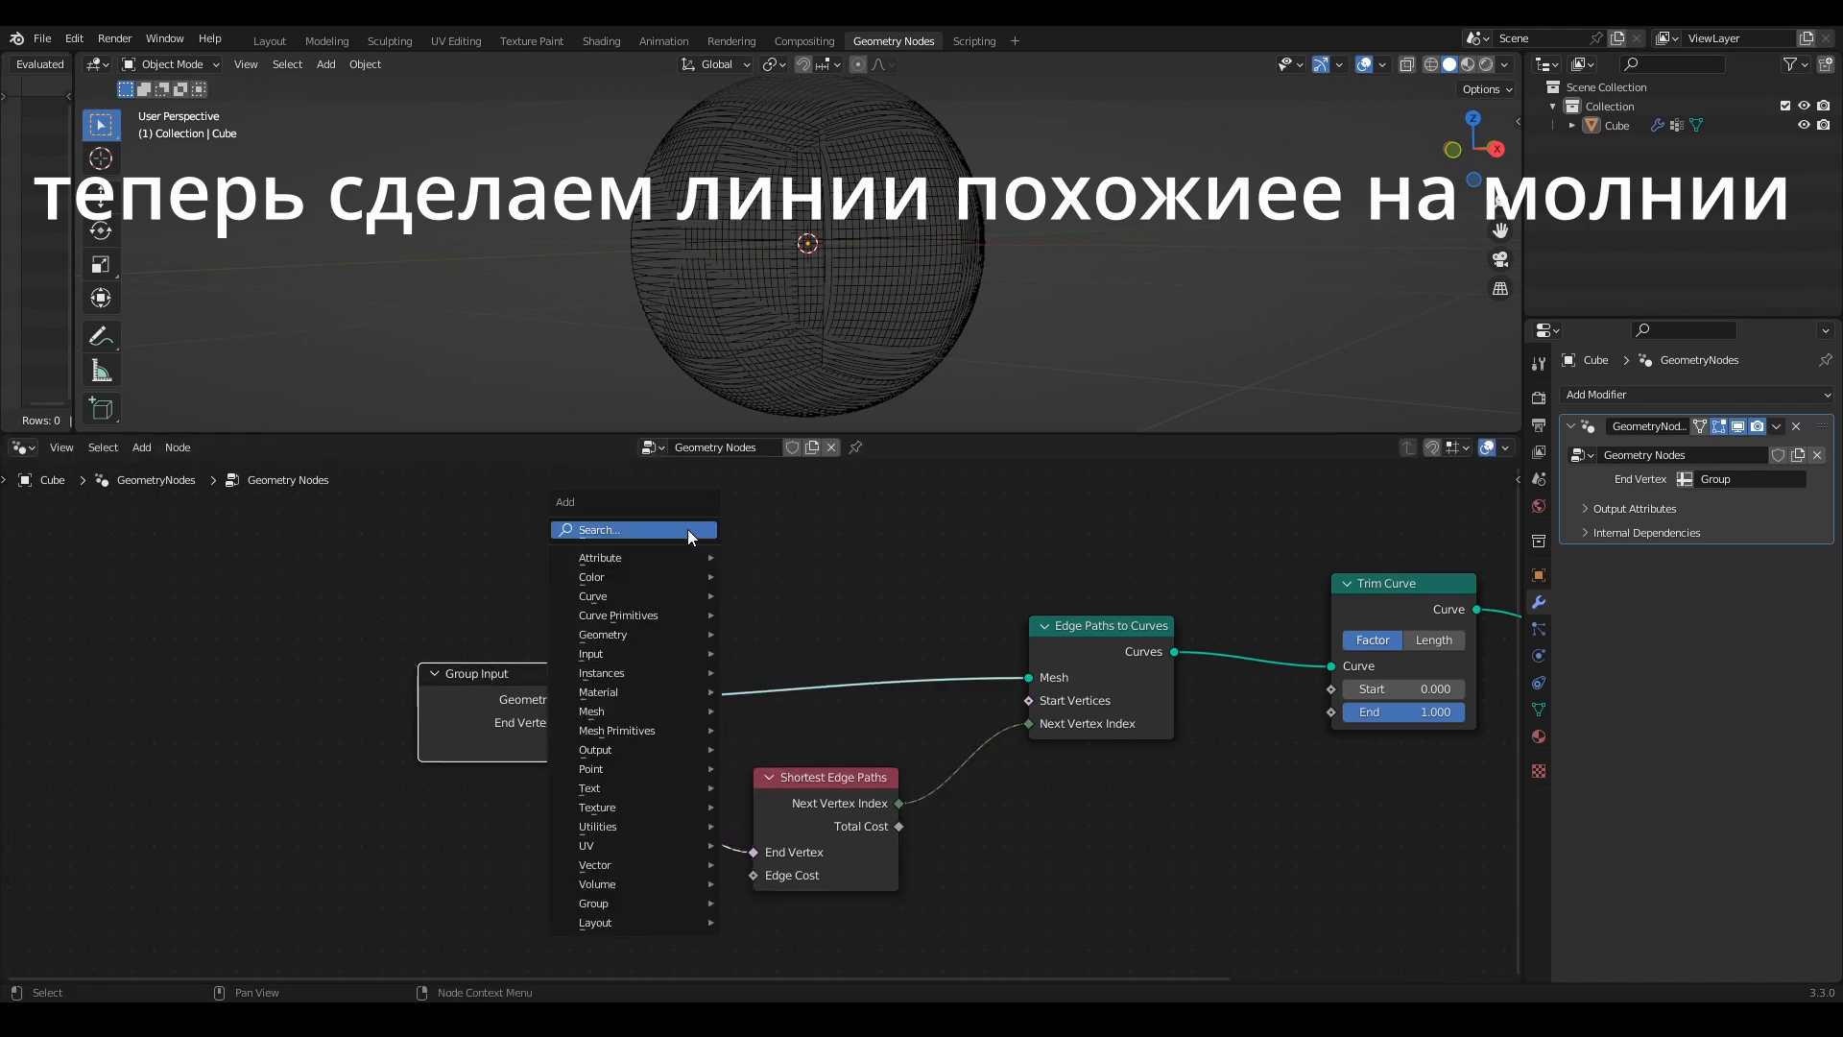
type("set")
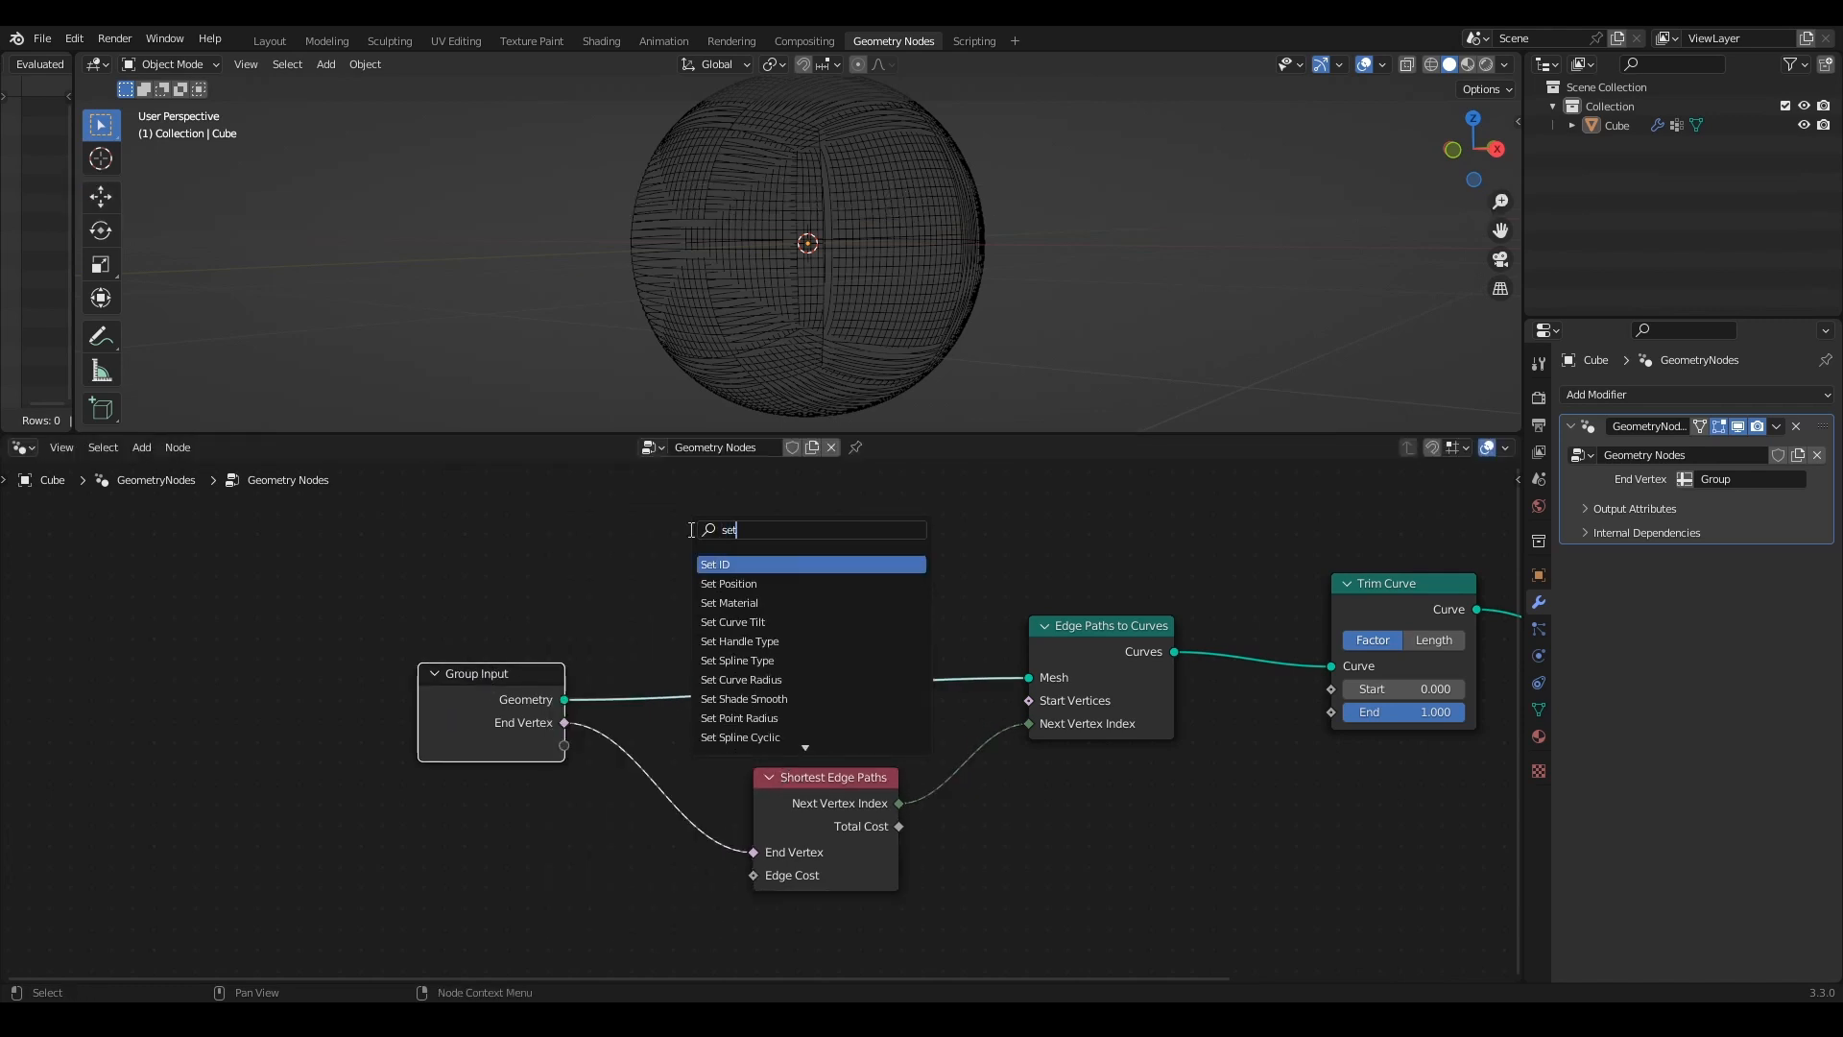
type(" po")
key("Return")
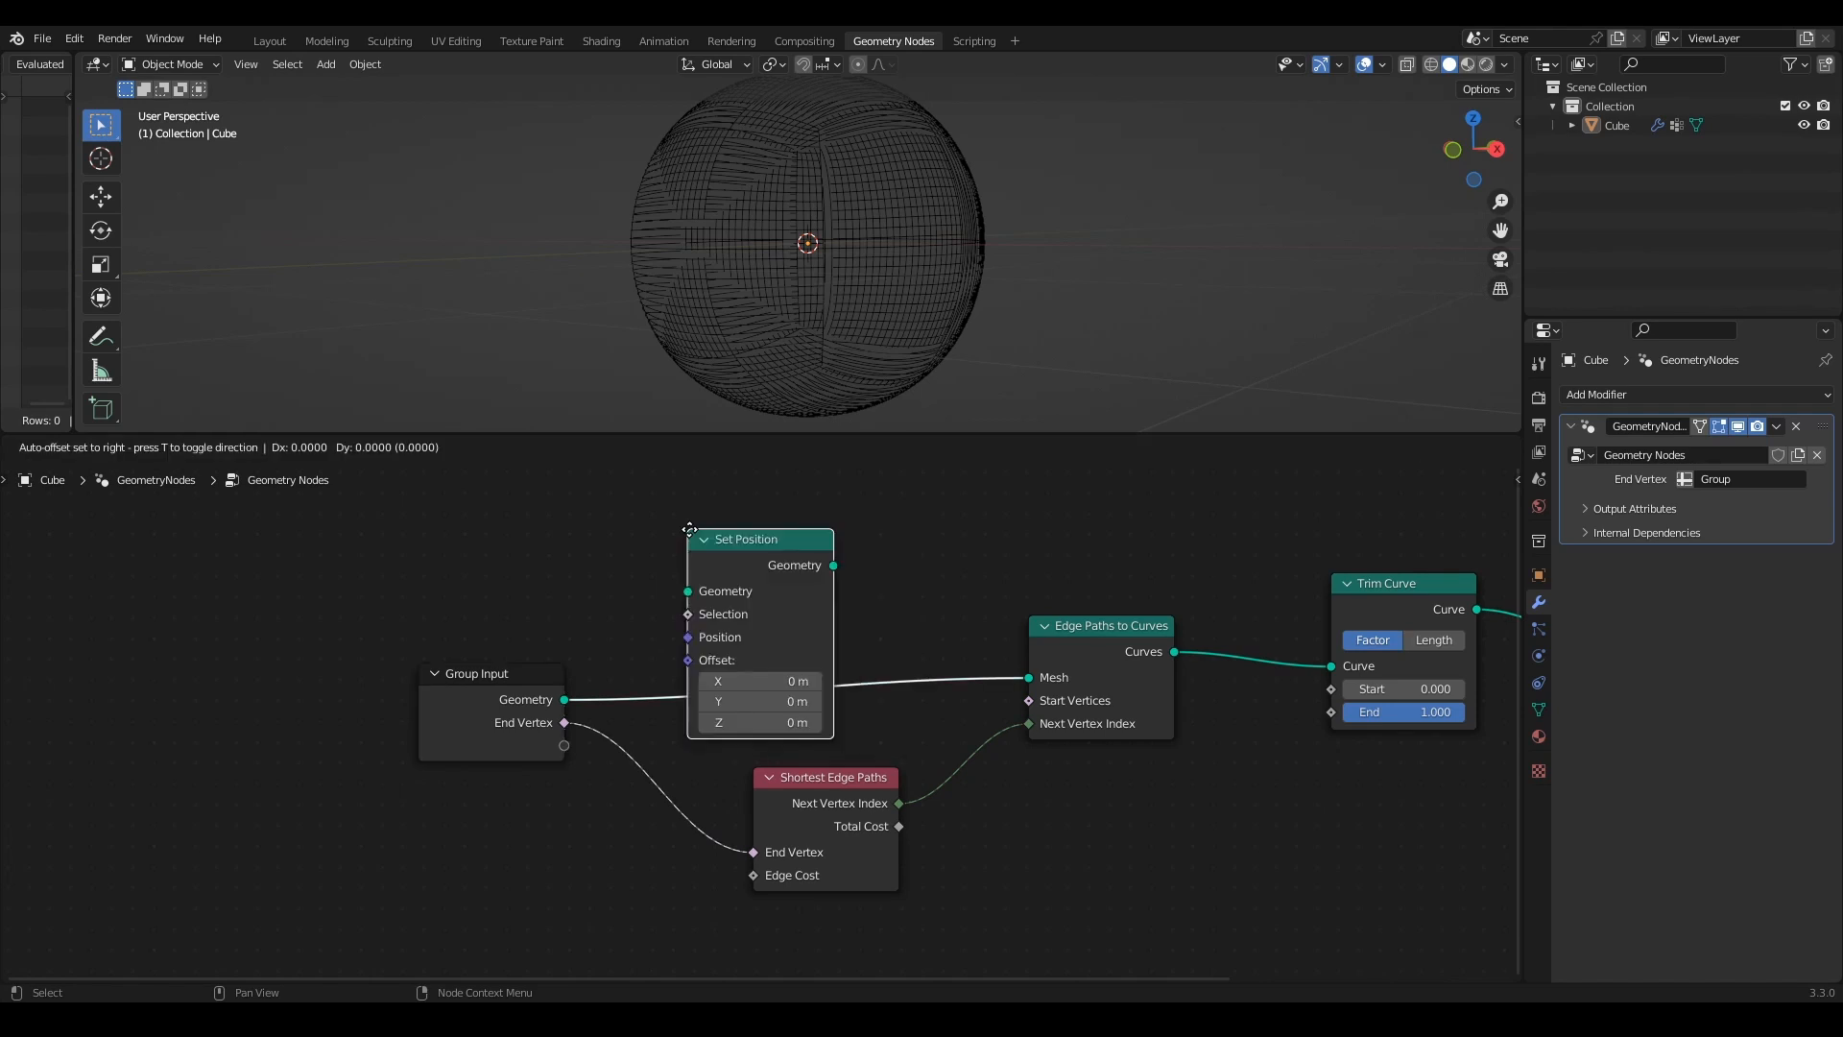
left_click(755, 536)
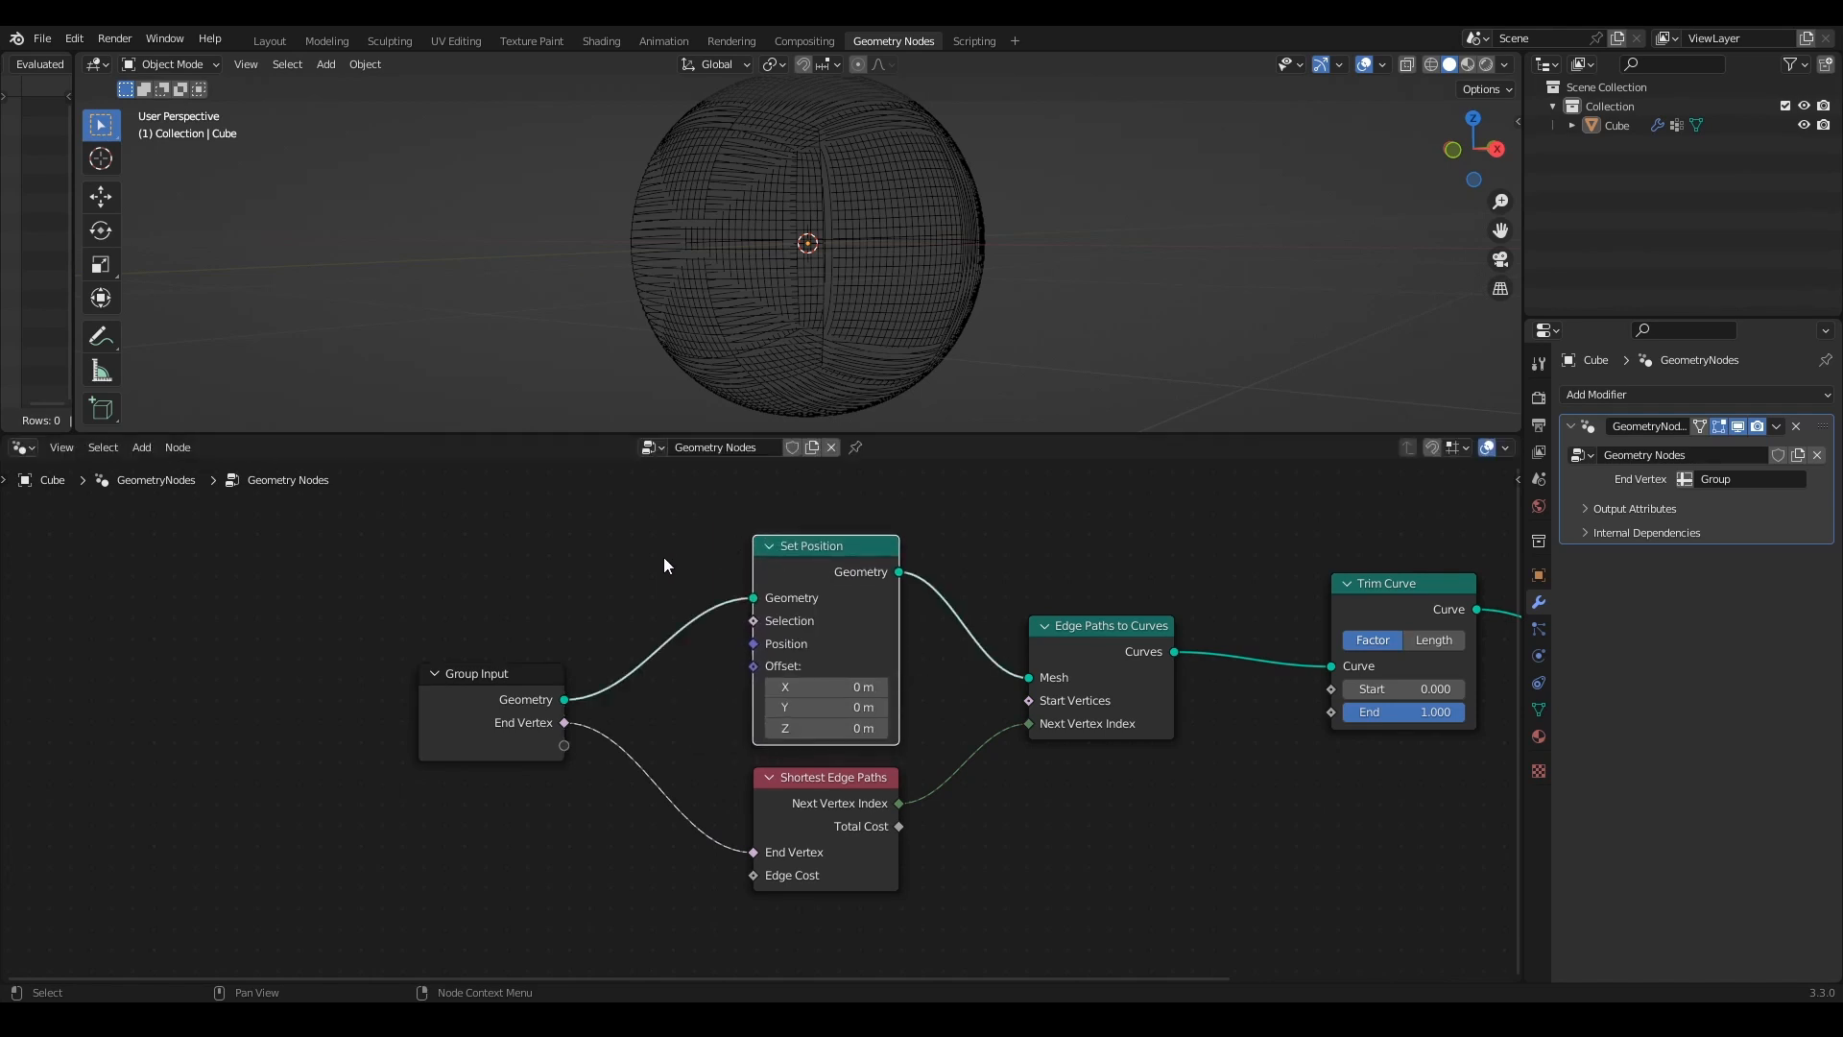
Step: Add a Voronoi Texture node whose Distance output feeds the Offset of Set Position, placed above Group Input
middle_click_drag(632, 562, 855, 700)
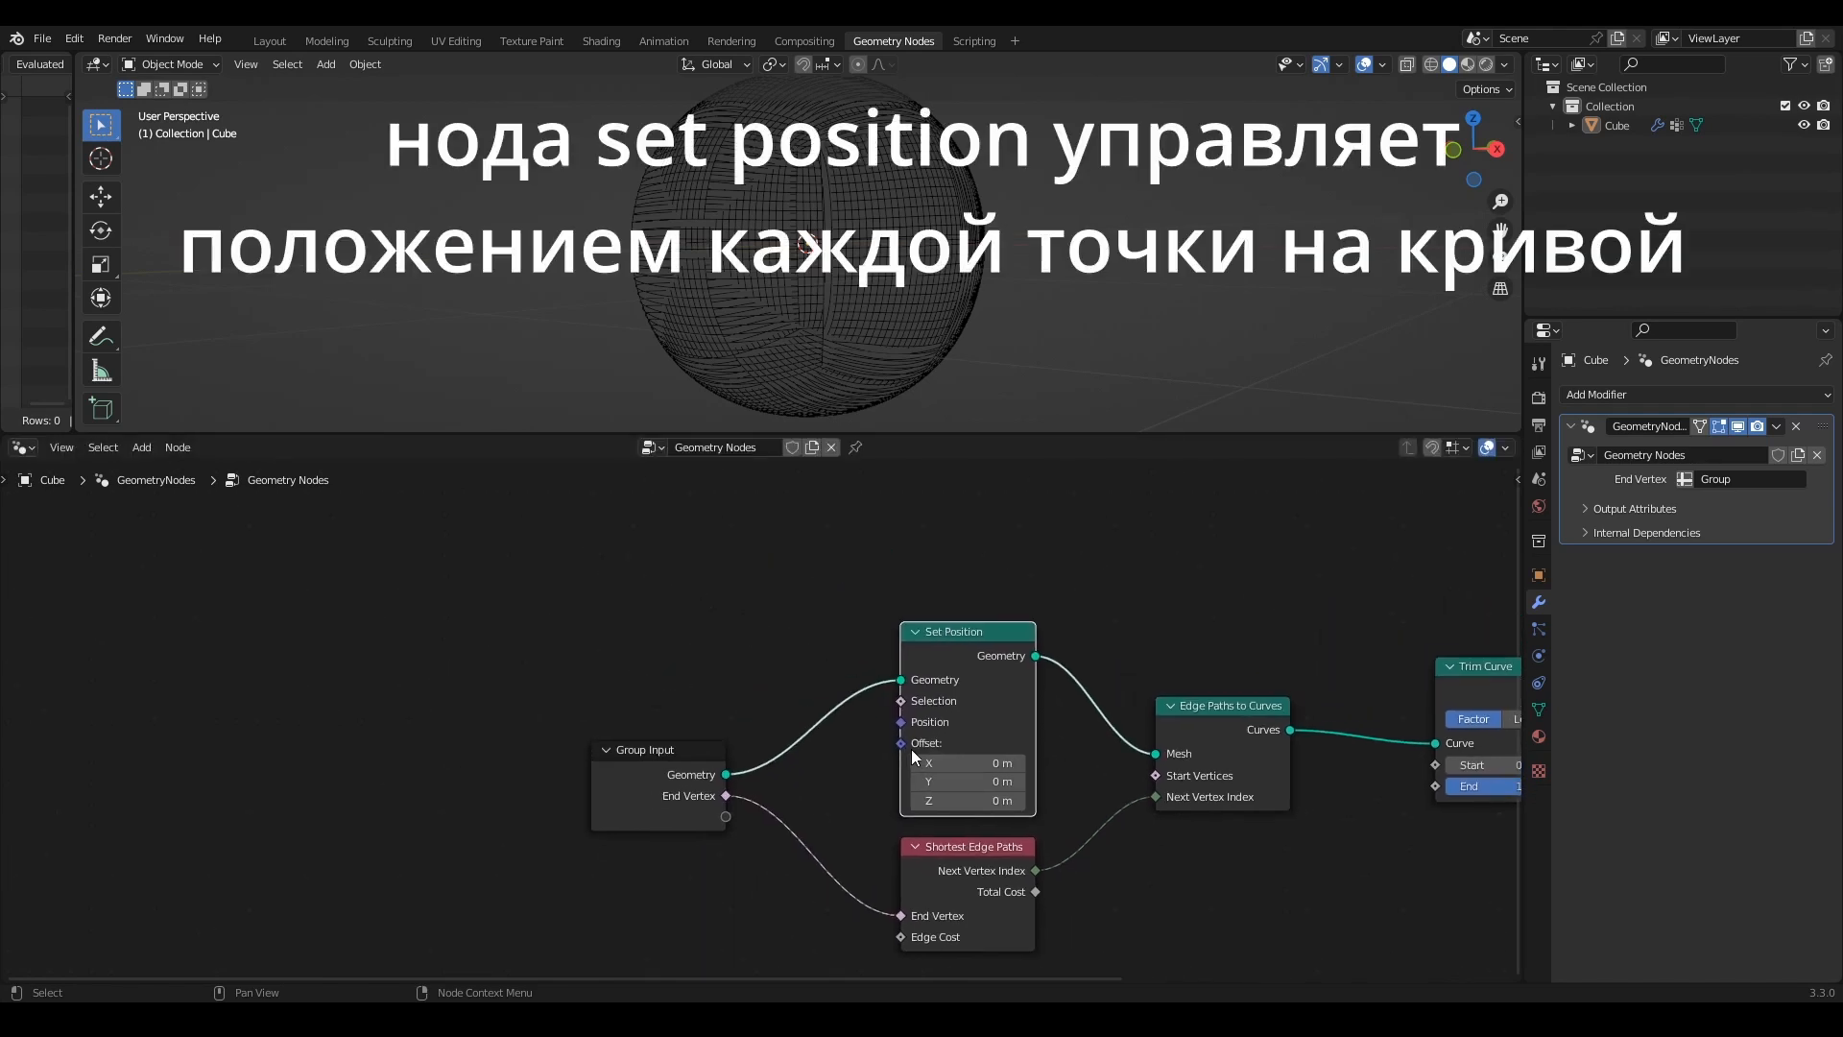
left_click_drag(900, 743, 671, 562)
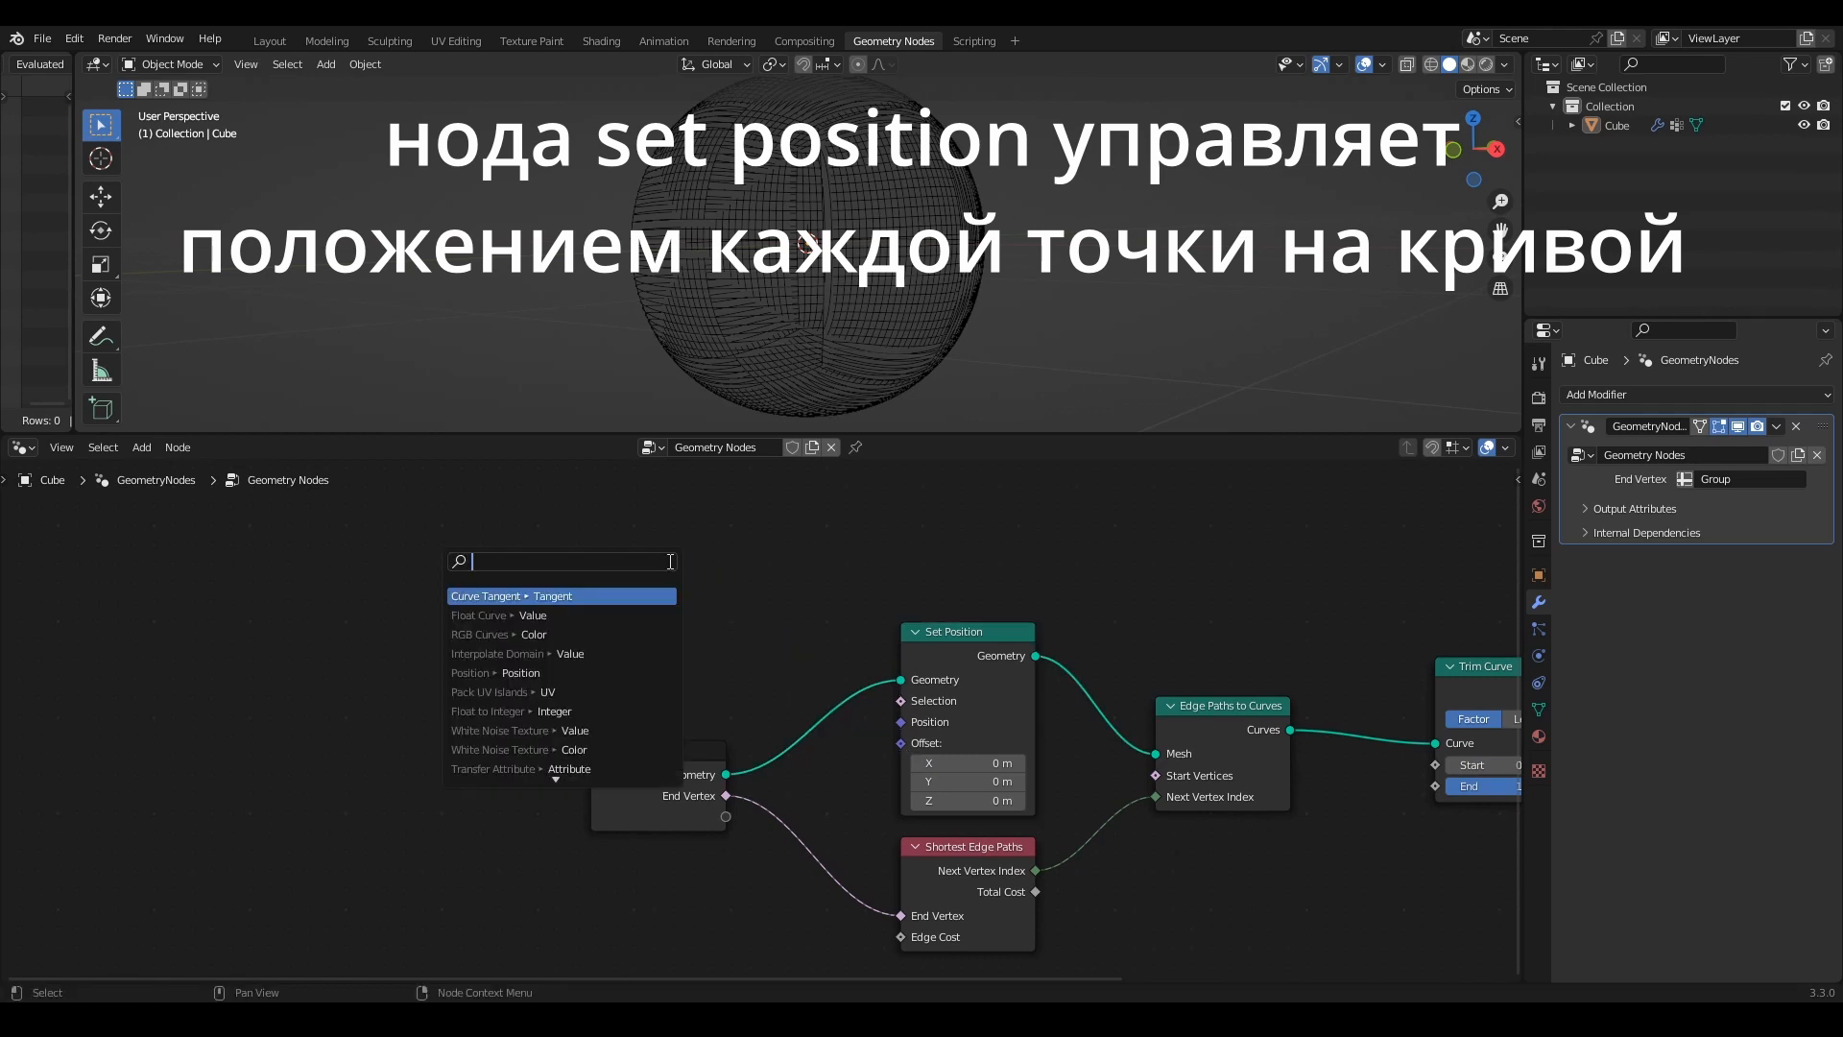
type("vor")
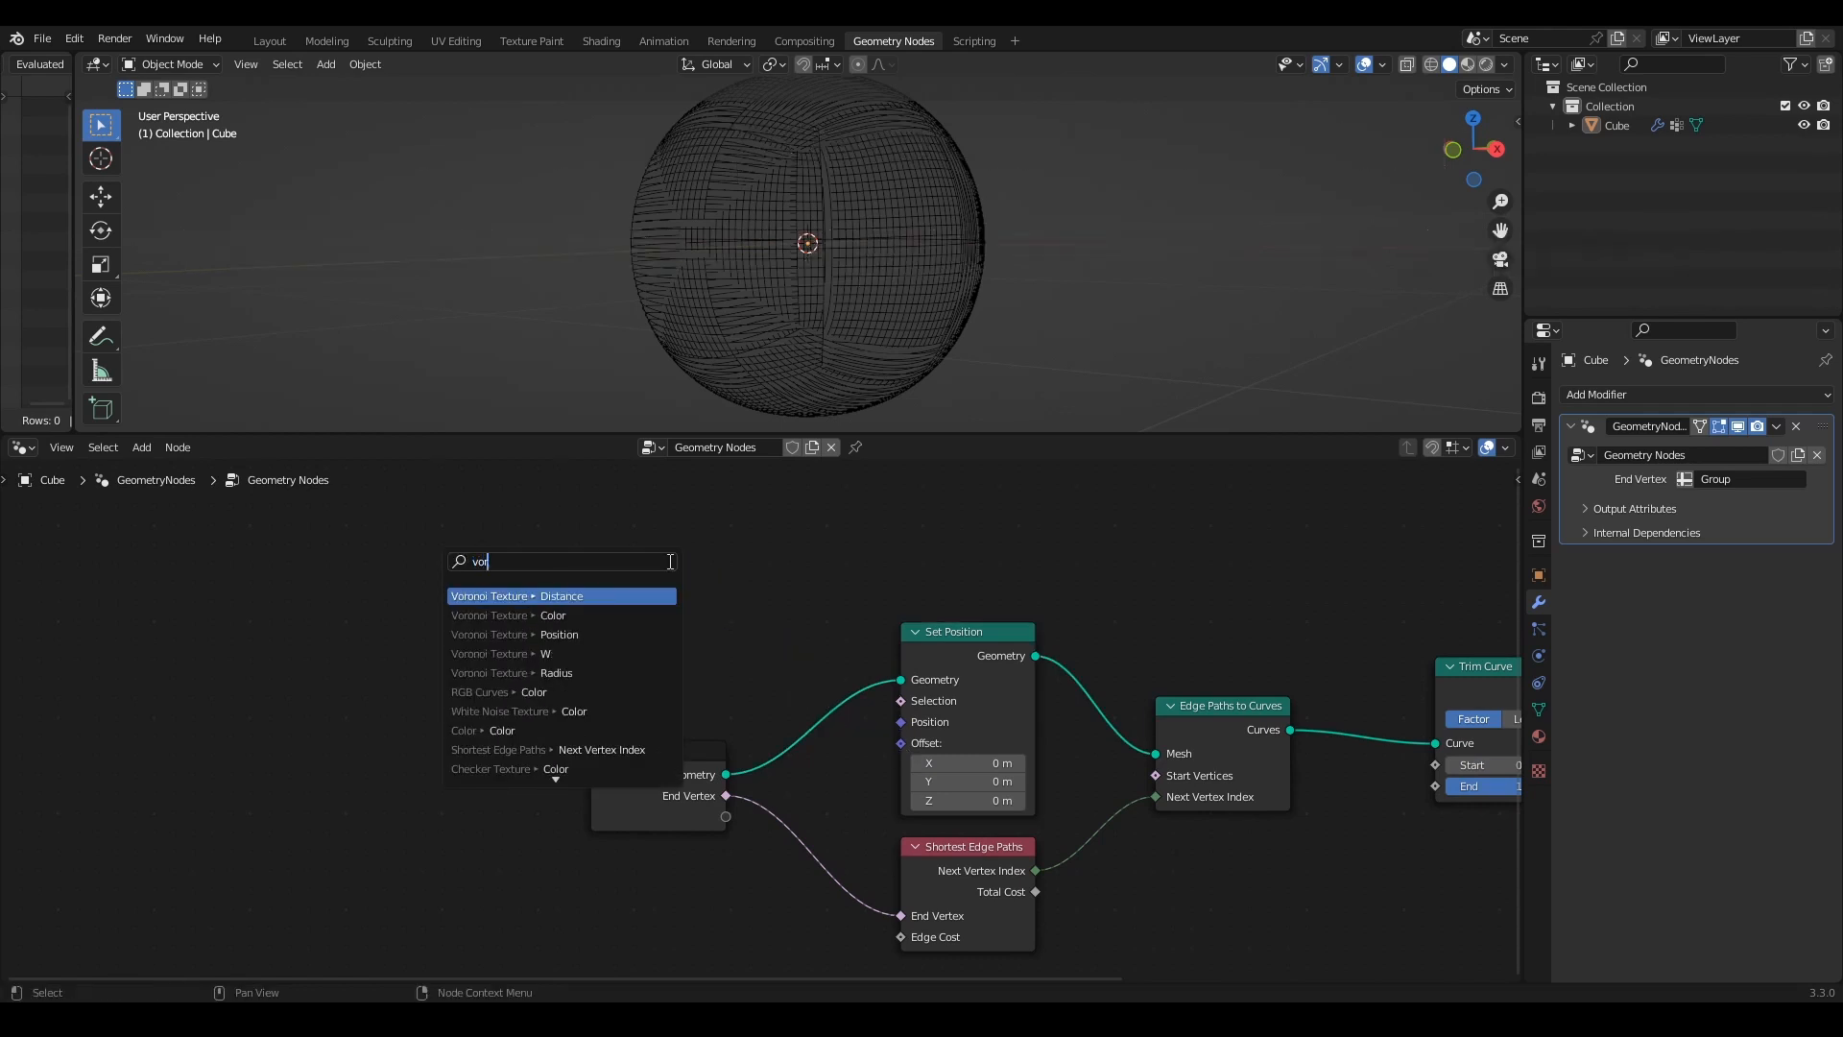
key("Return")
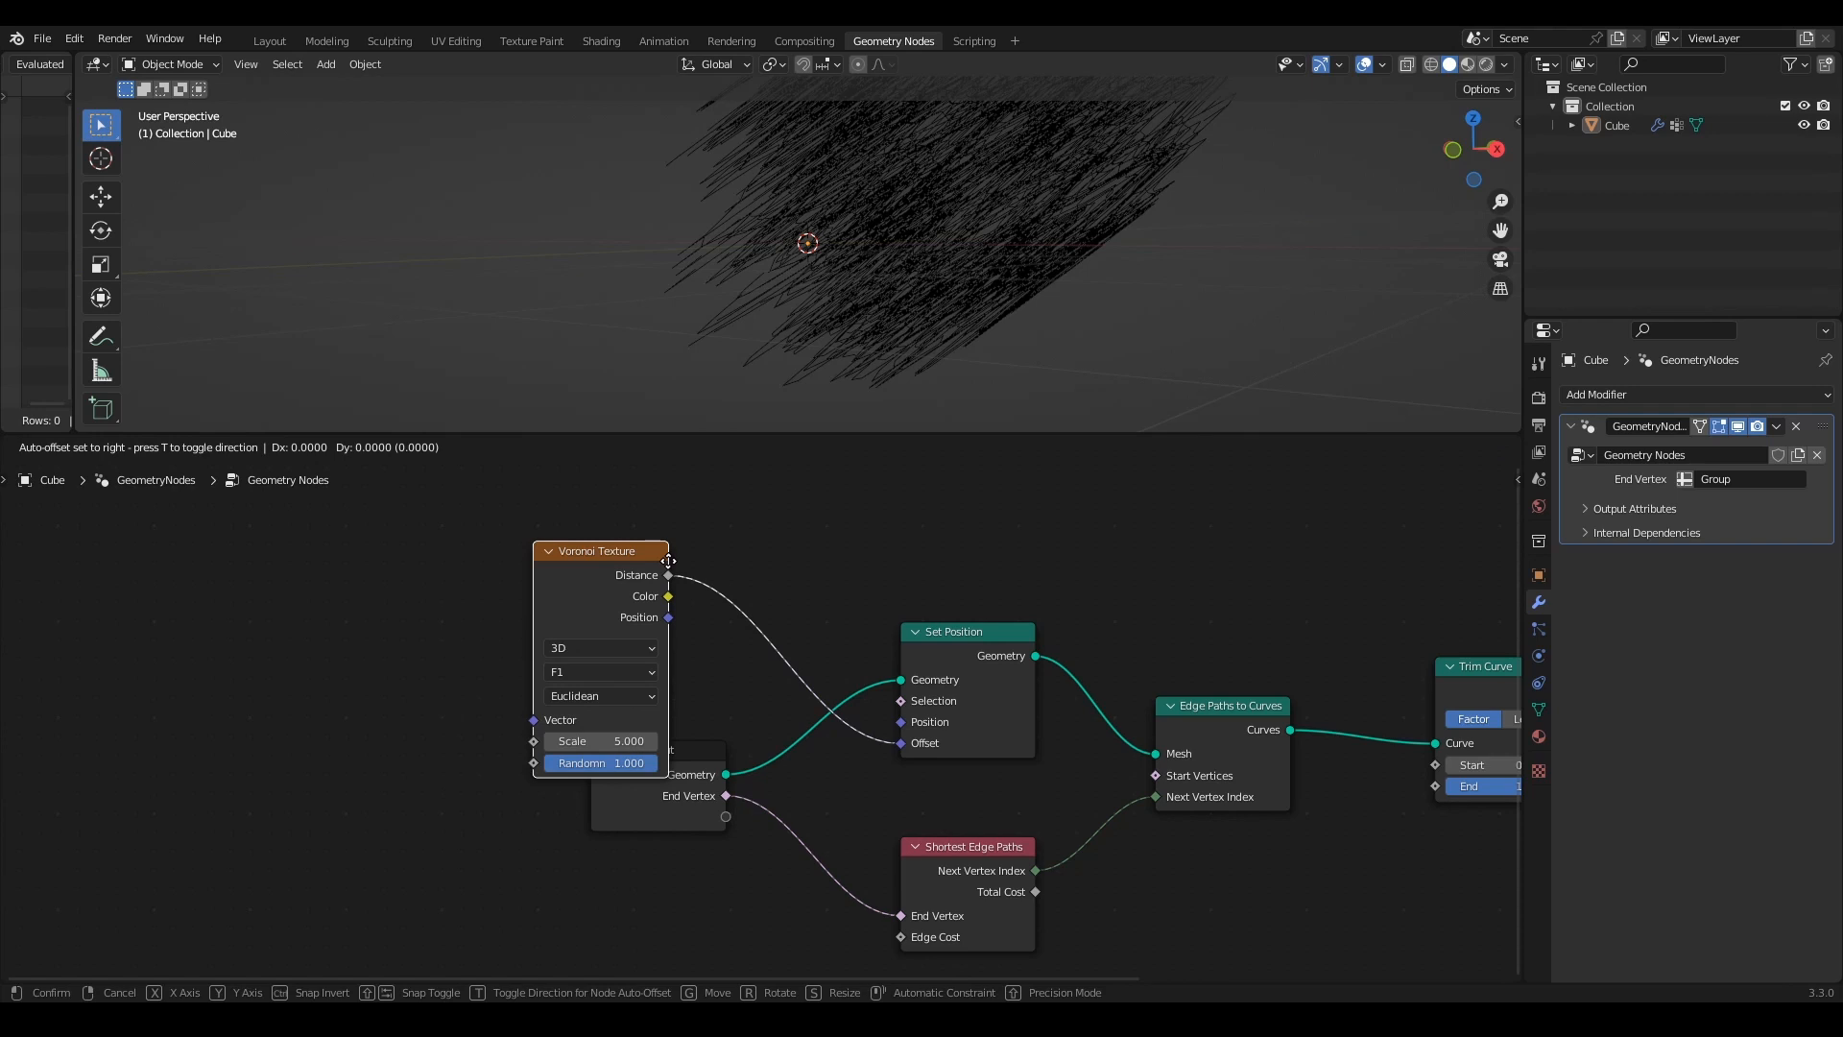
left_click(666, 505)
Step: Link the Voronoi Texture's Position output to Set Position's Offset instead, then reroute that link to its Position input
scroll(760, 573, "down", 1)
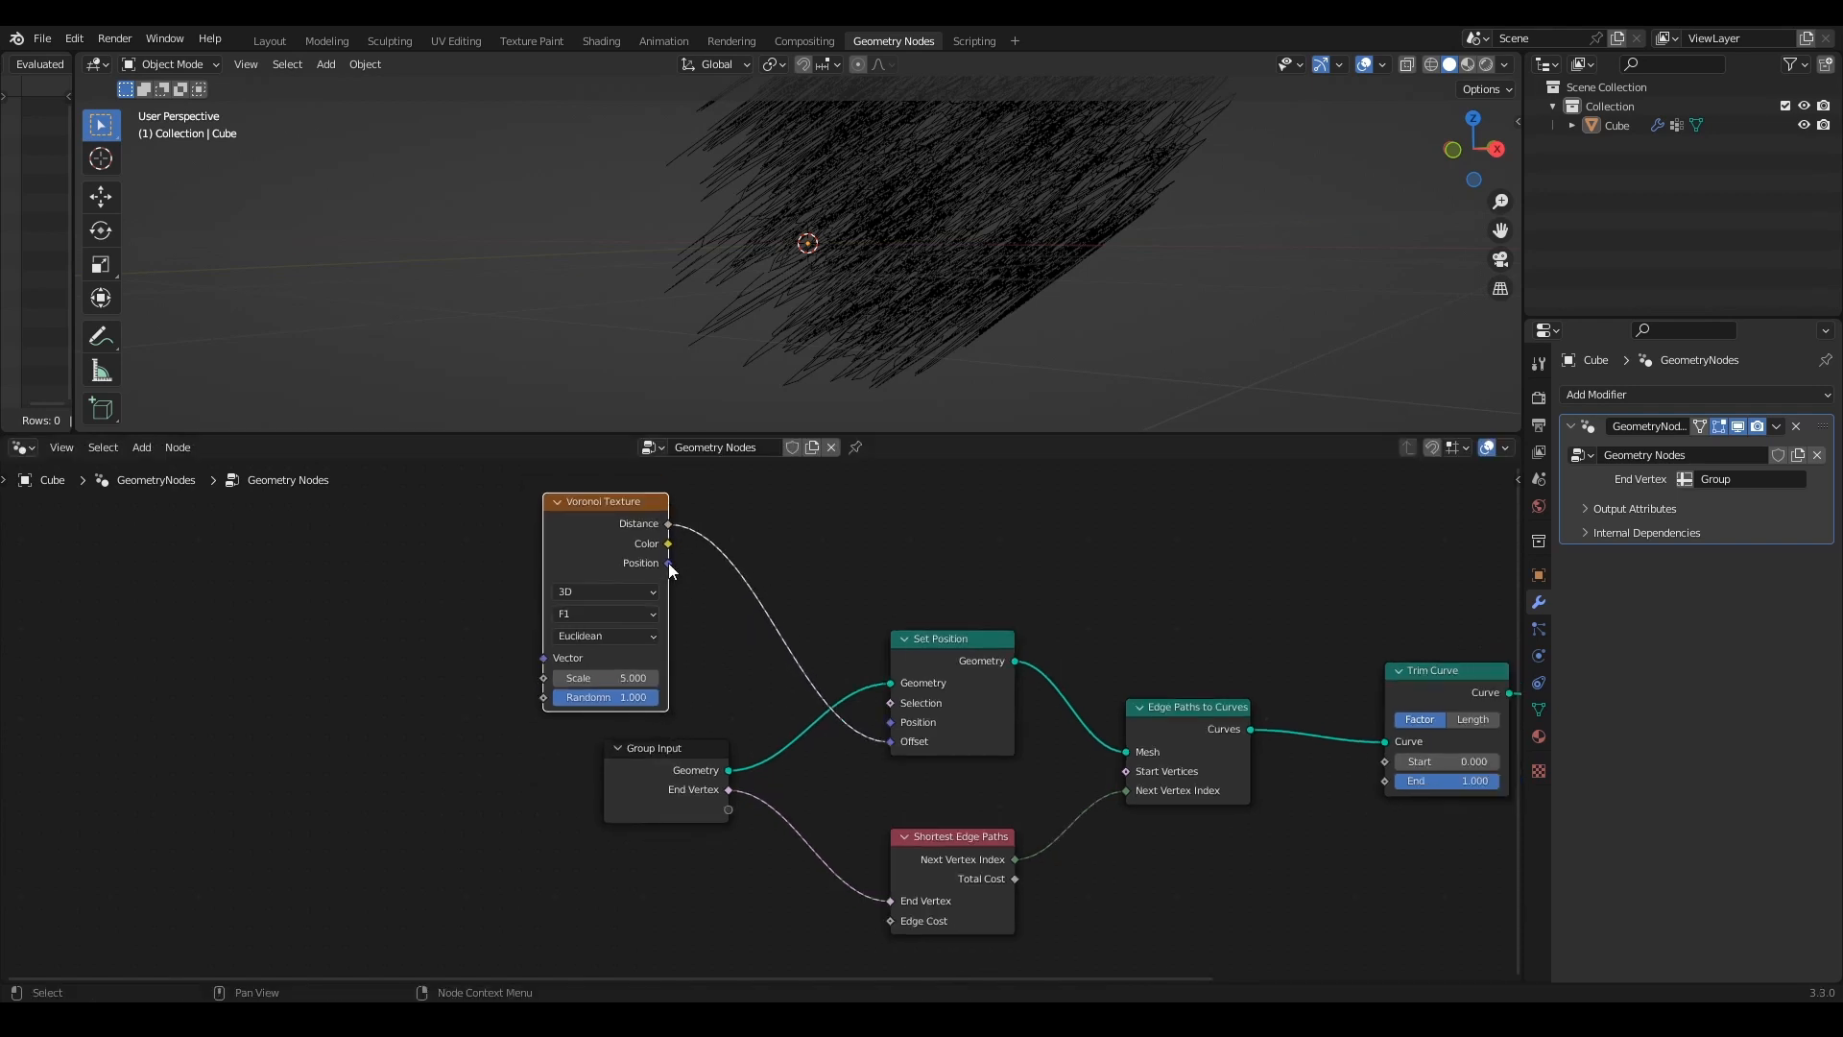
left_click_drag(668, 563, 891, 744)
scroll(902, 315, "down", 5)
middle_click_drag(899, 313, 547, 307)
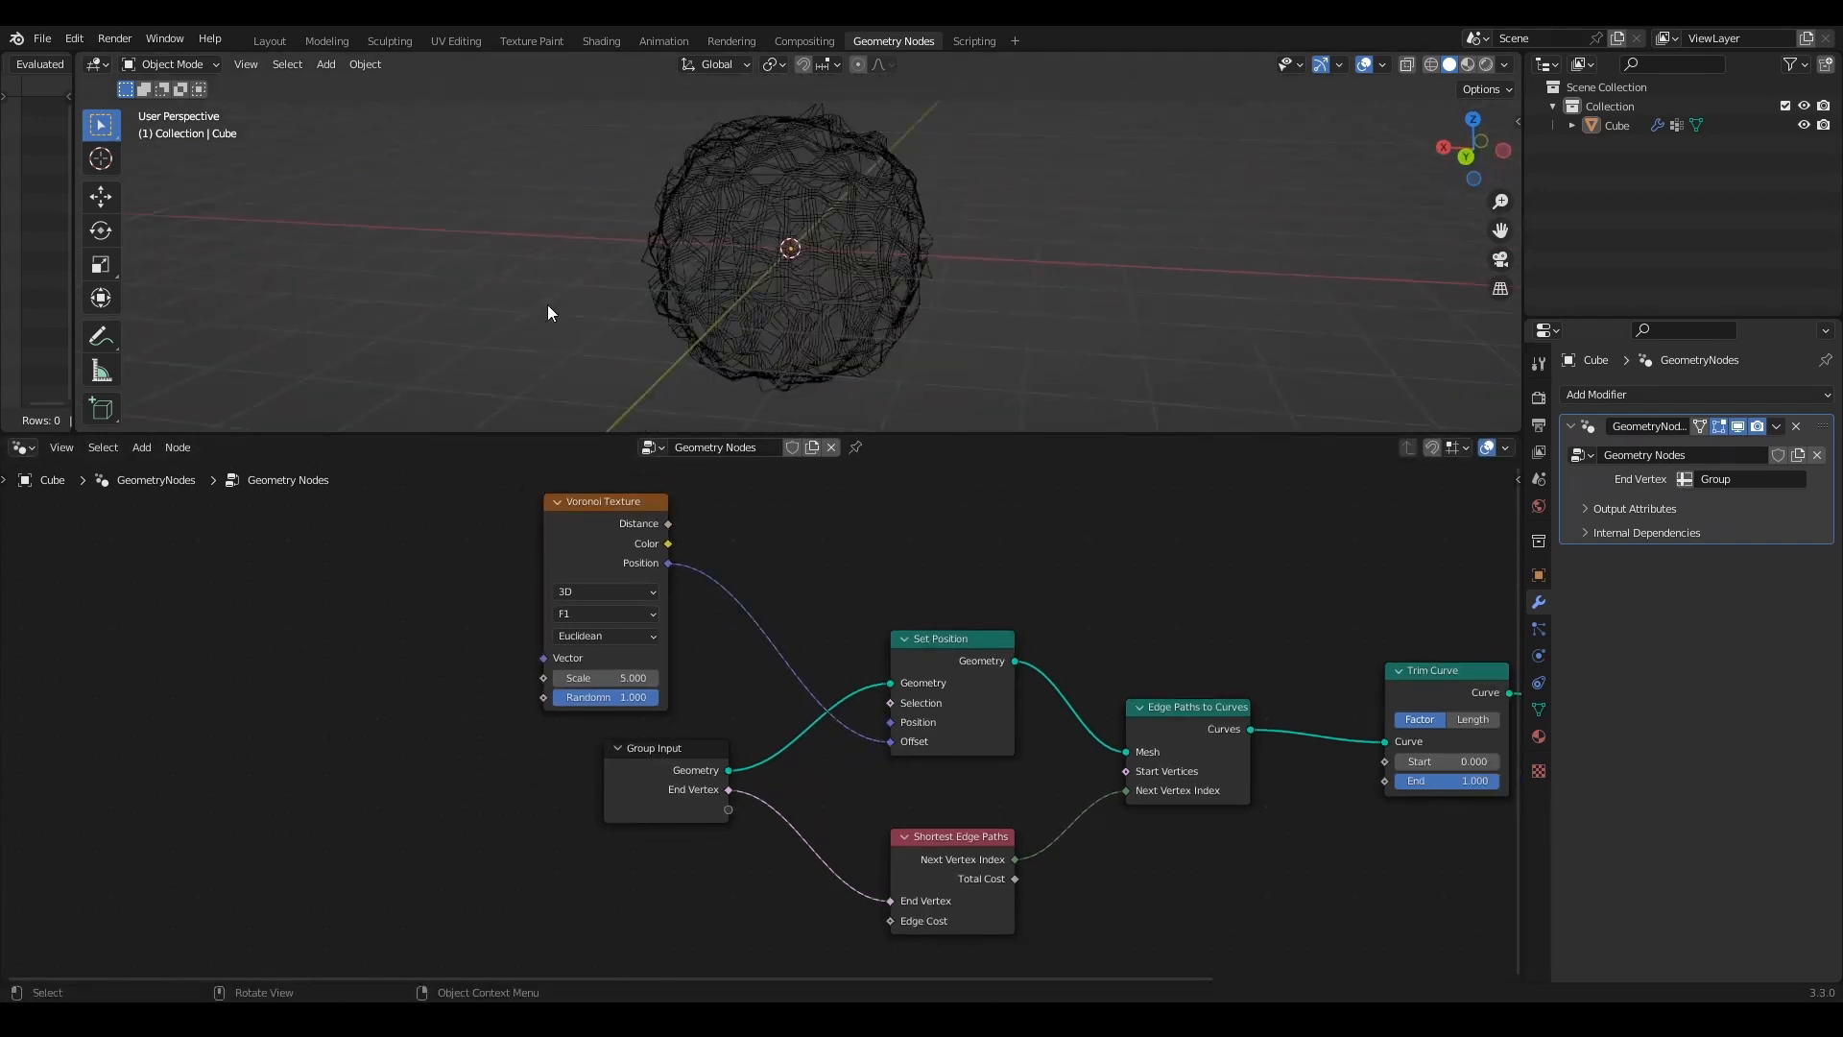
scroll(851, 308, "up", 3)
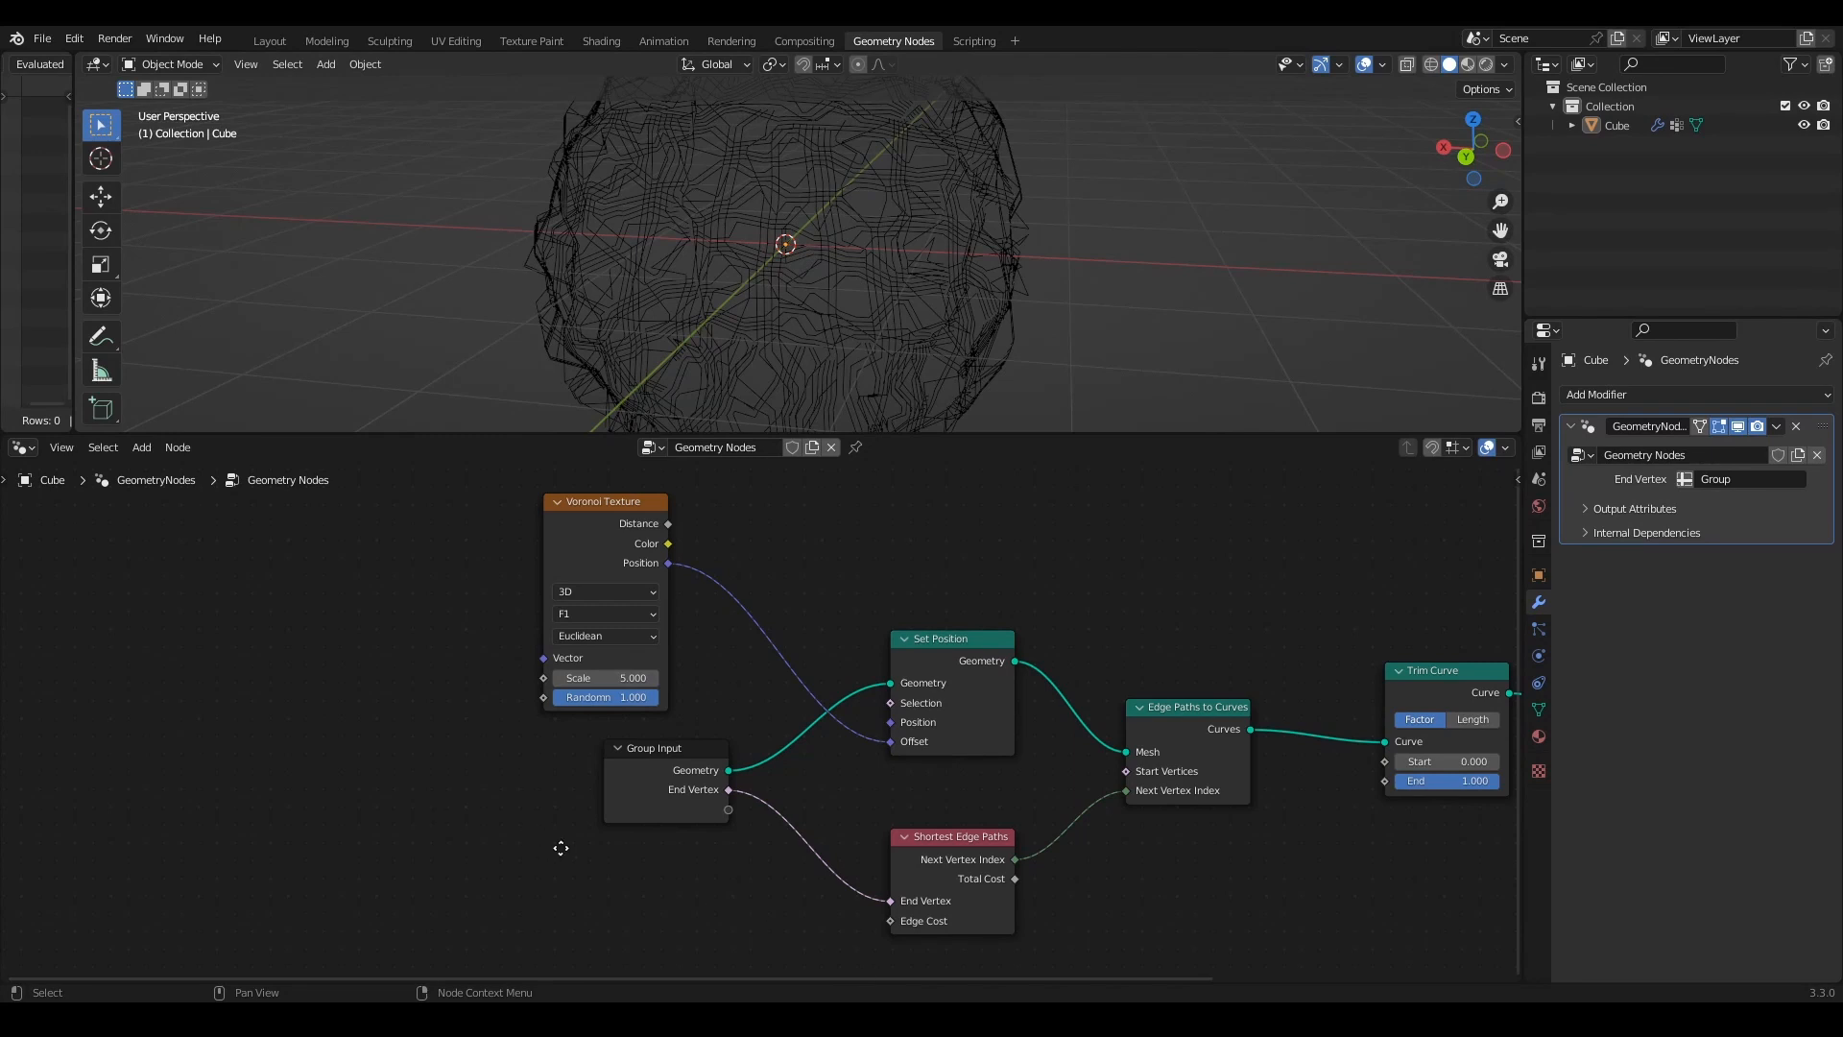
mouse_move(891, 741)
left_mouse_down()
mouse_move(869, 741)
mouse_move(891, 721)
left_mouse_up()
middle_click_drag(975, 185, 893, 384)
middle_click_drag(916, 920, 941, 716)
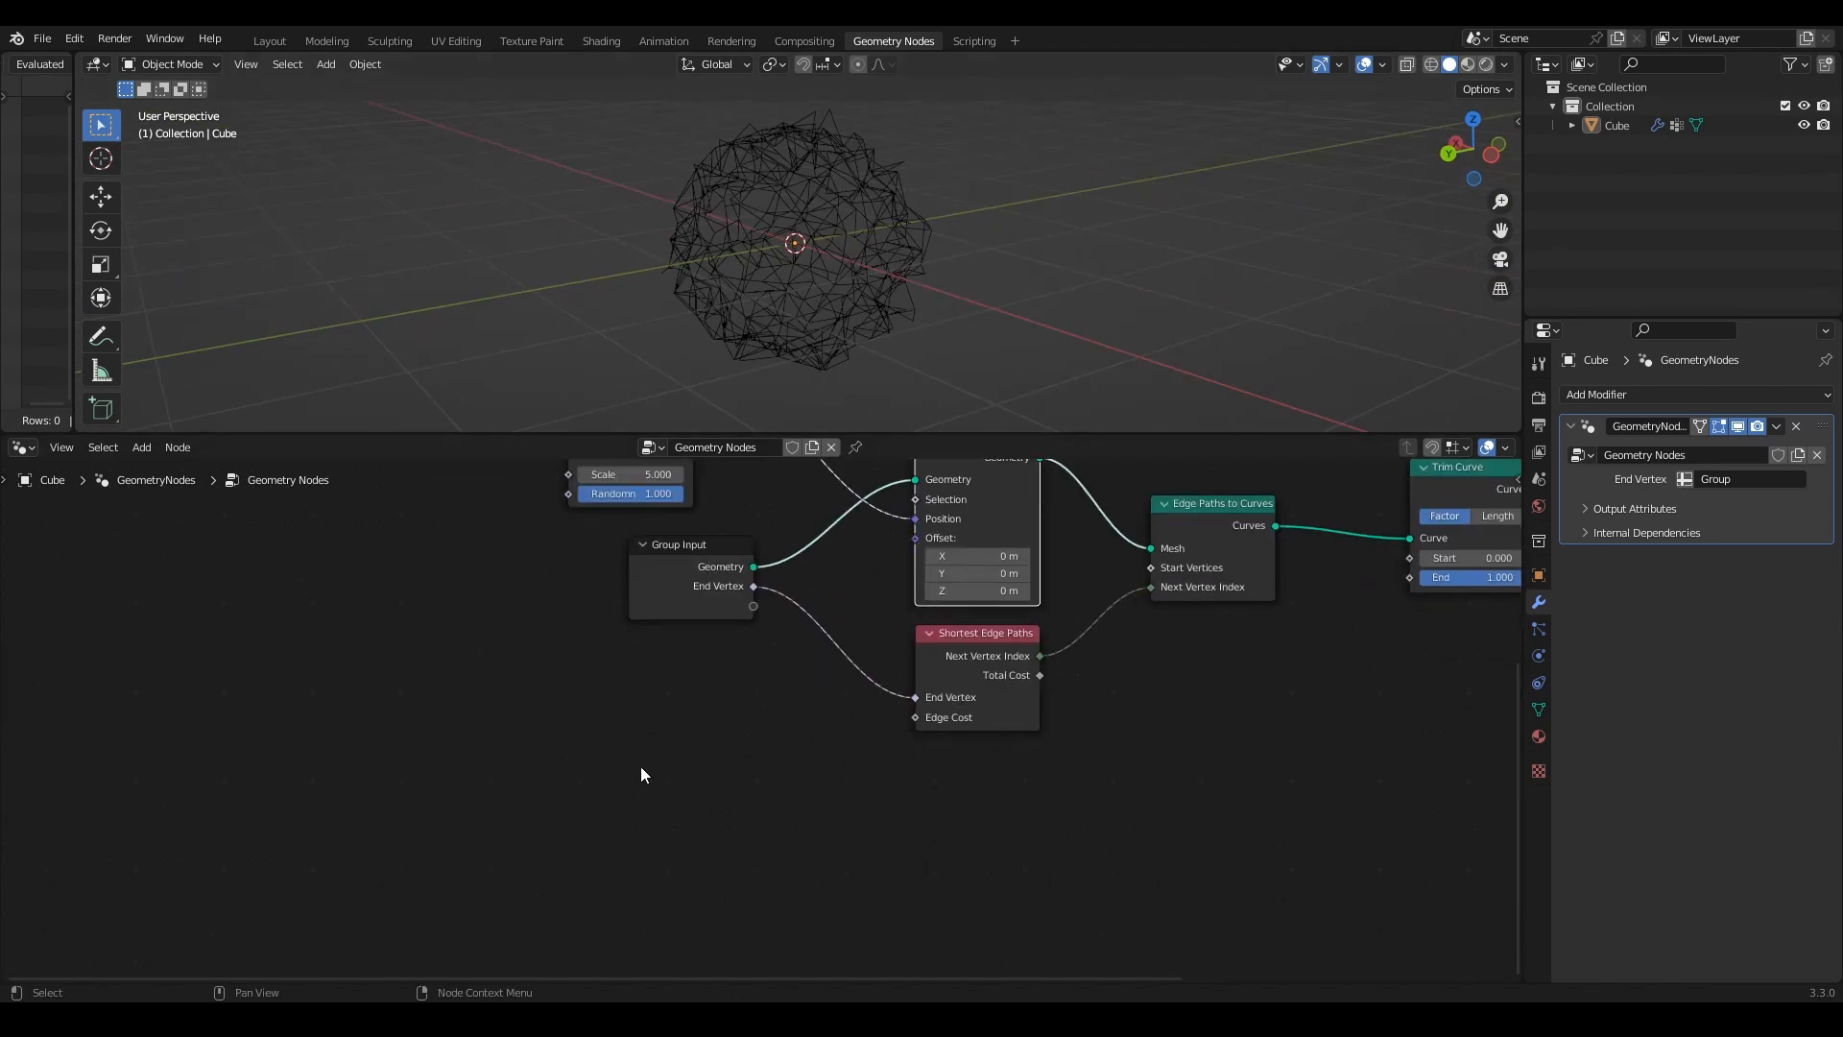
Step: Add an Edge Vertices node below the Group Input node
key("shift+a")
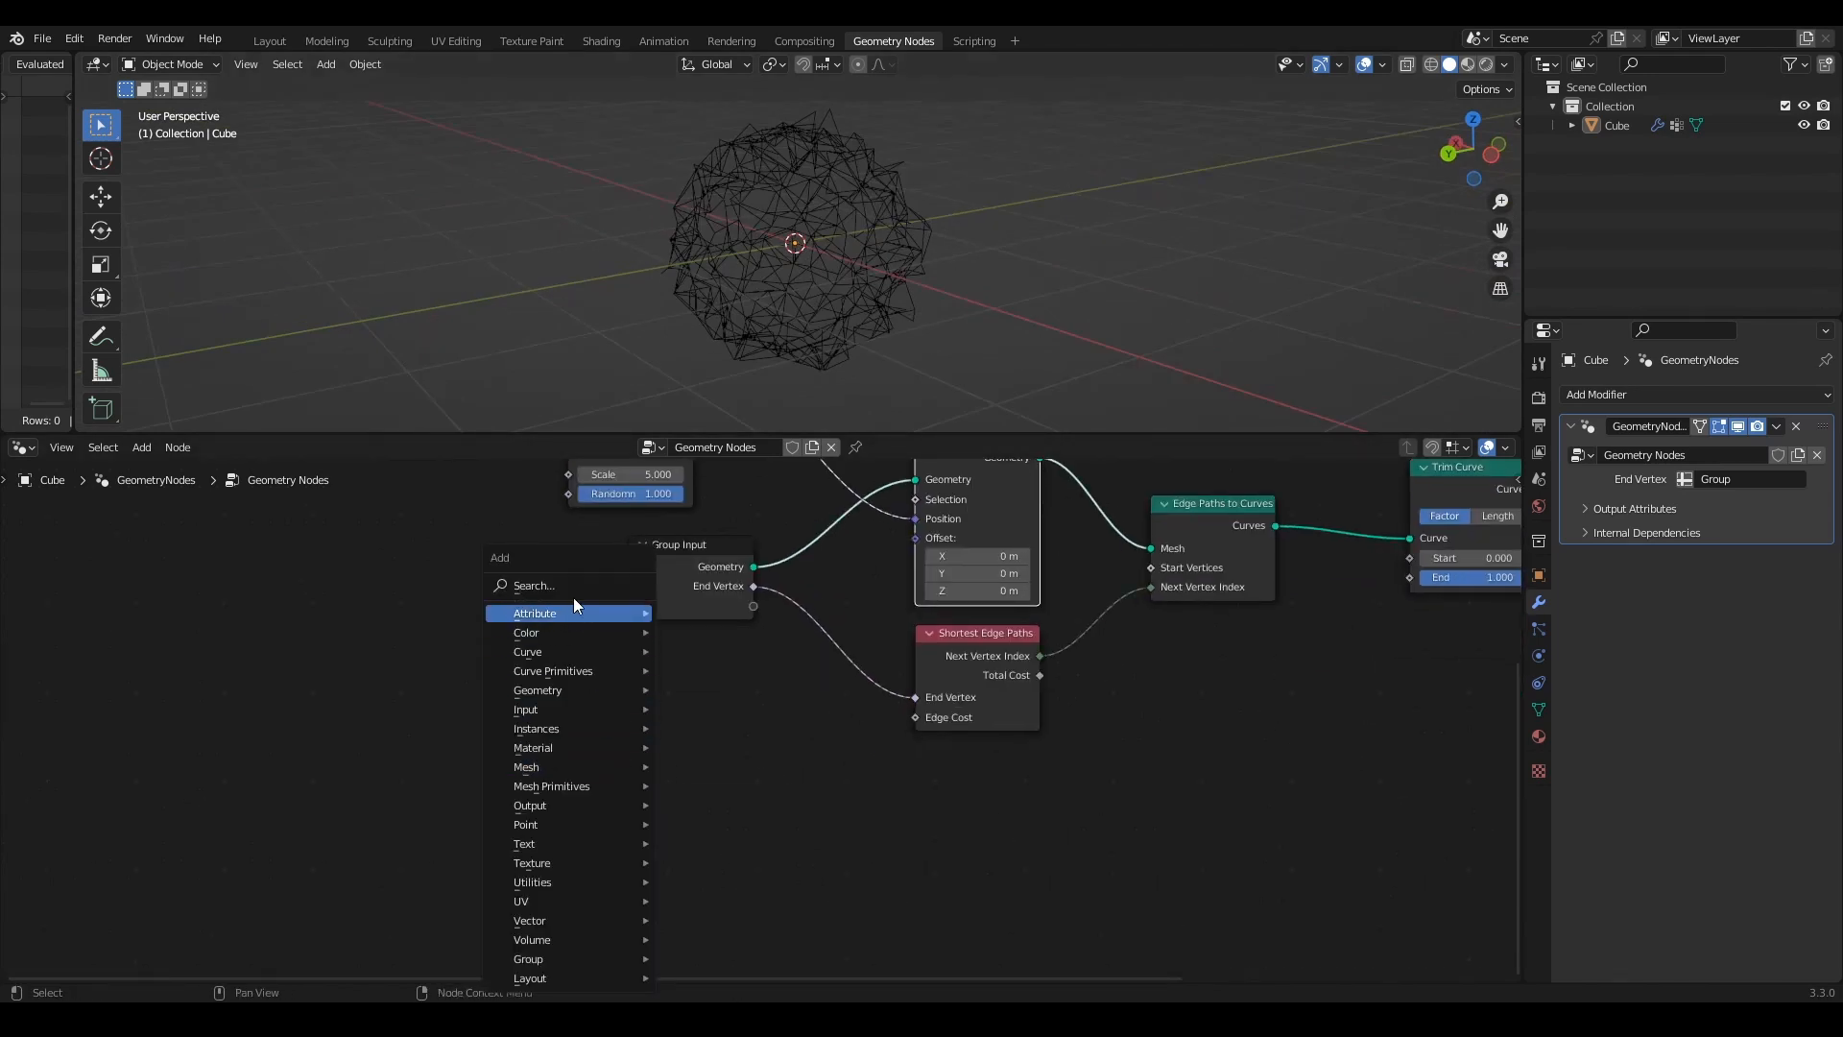
left_click(578, 602)
type("eg")
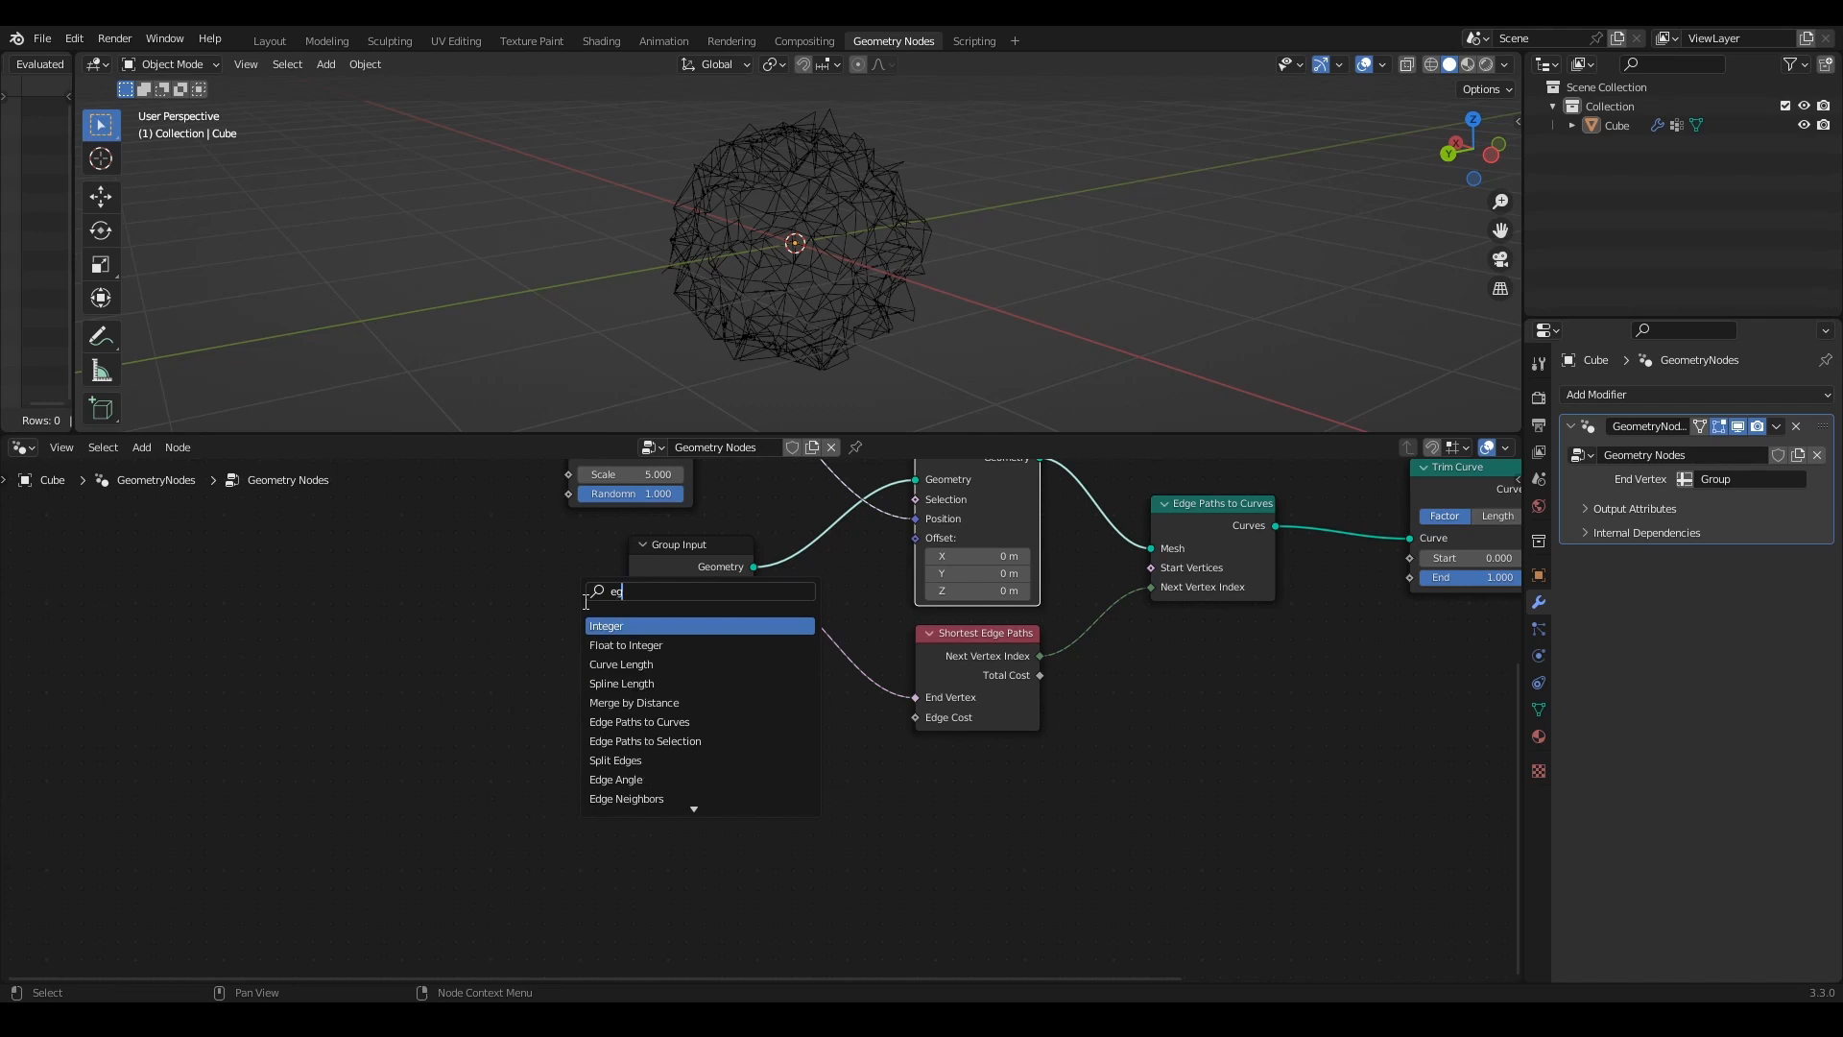
key("BackSpace")
type("dge")
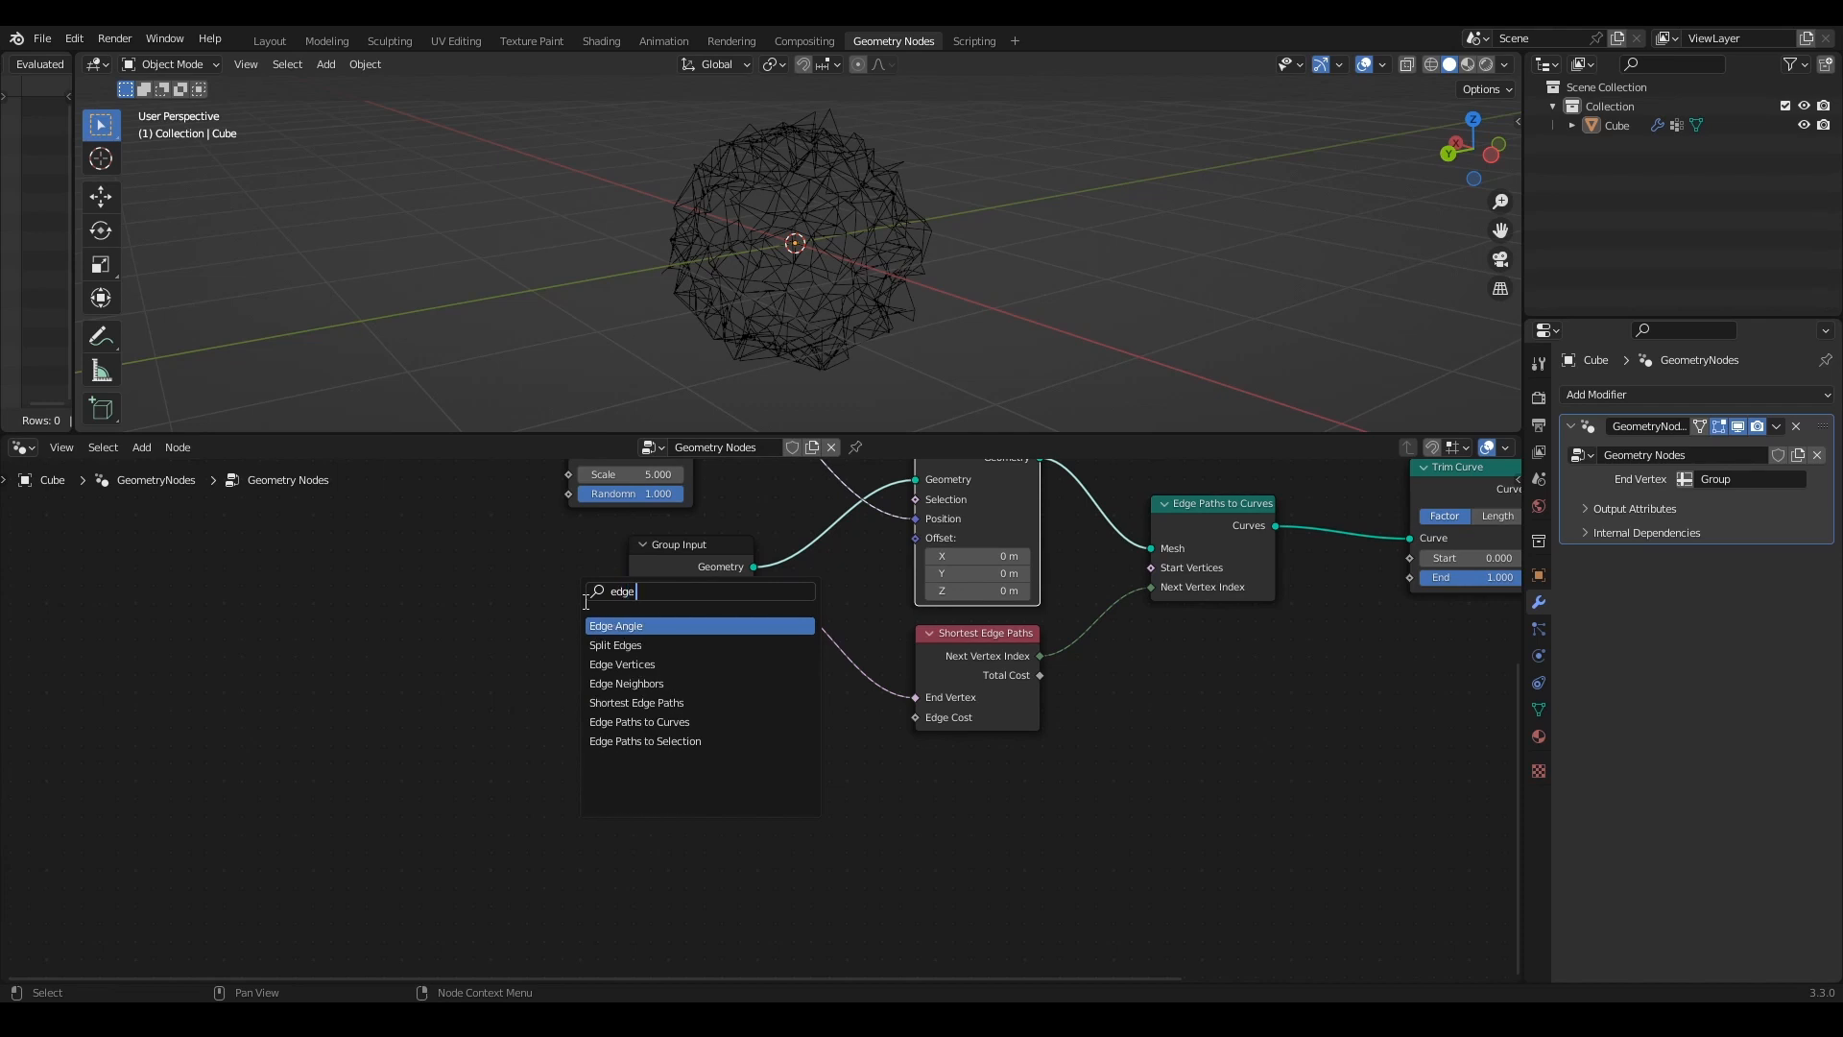
key("Down")
key("Down")
key("Return")
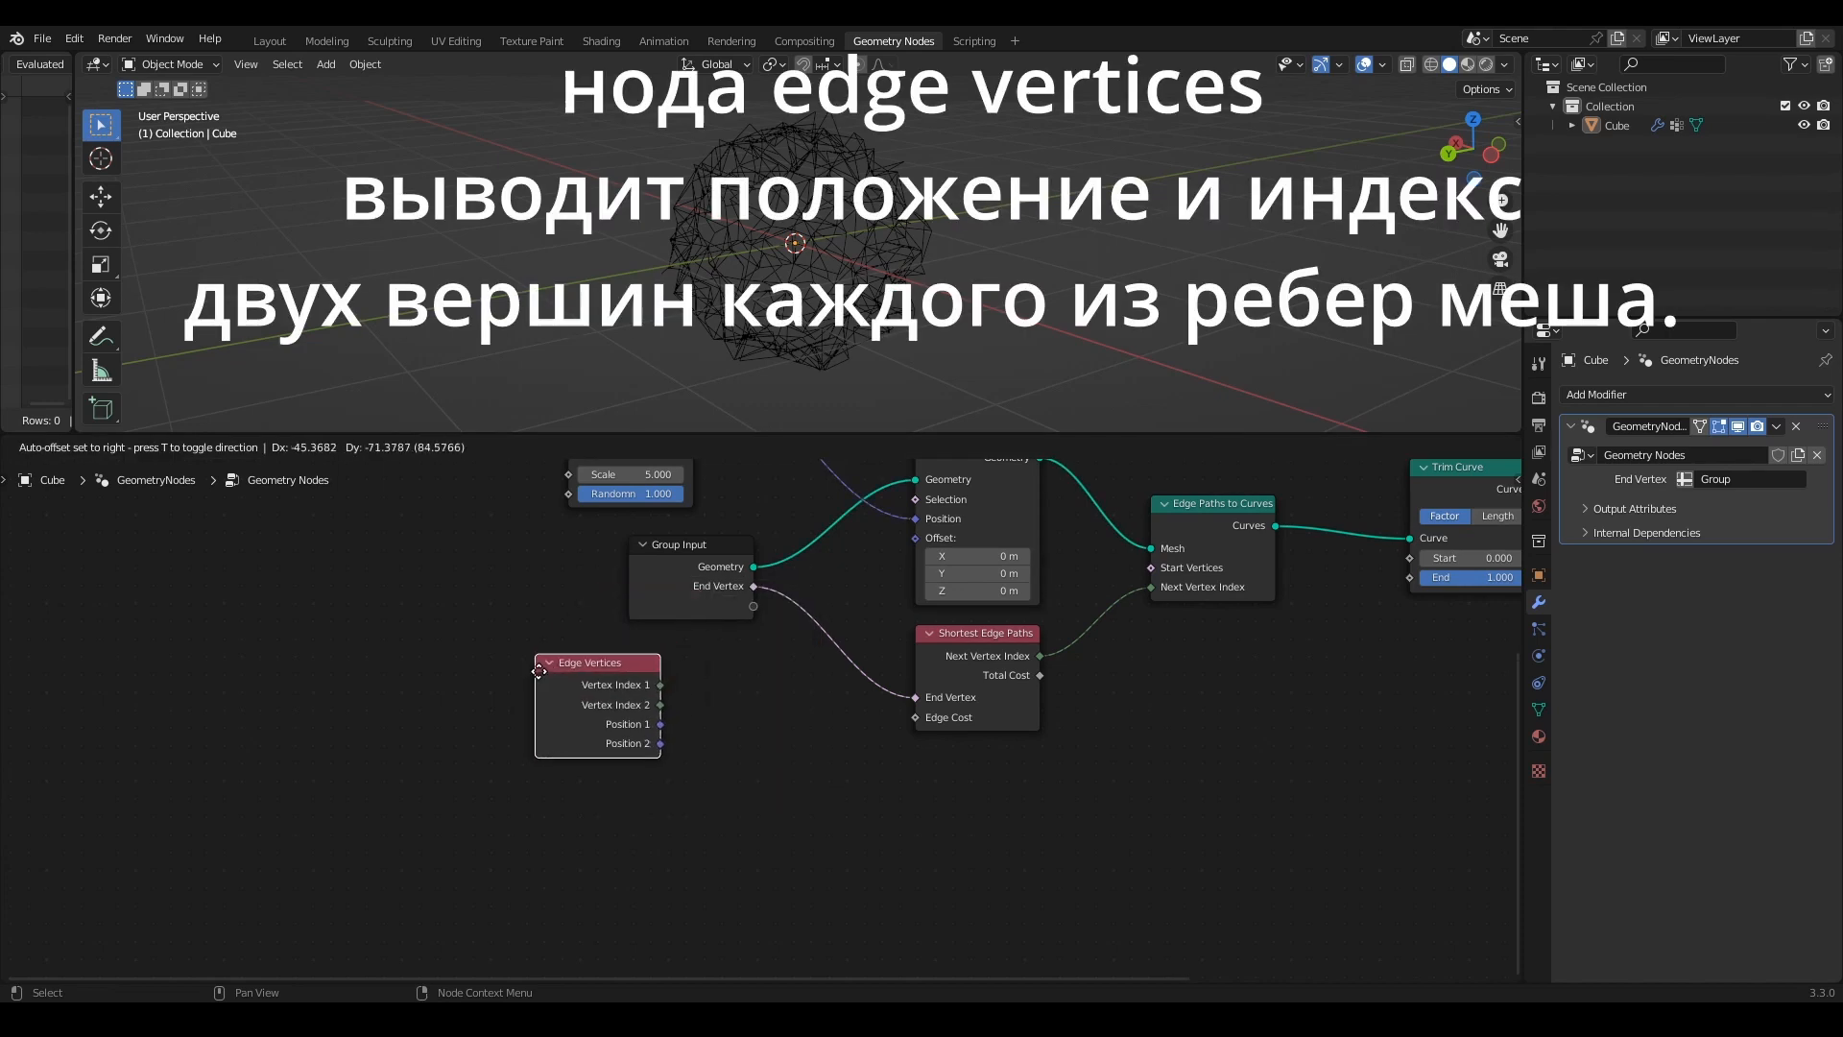
left_click(503, 714)
Step: Add a Vector Math node and connect Position 1 and Position 2 of Edge Vertices to its two Vector inputs
left_click_drag(627, 765, 642, 585)
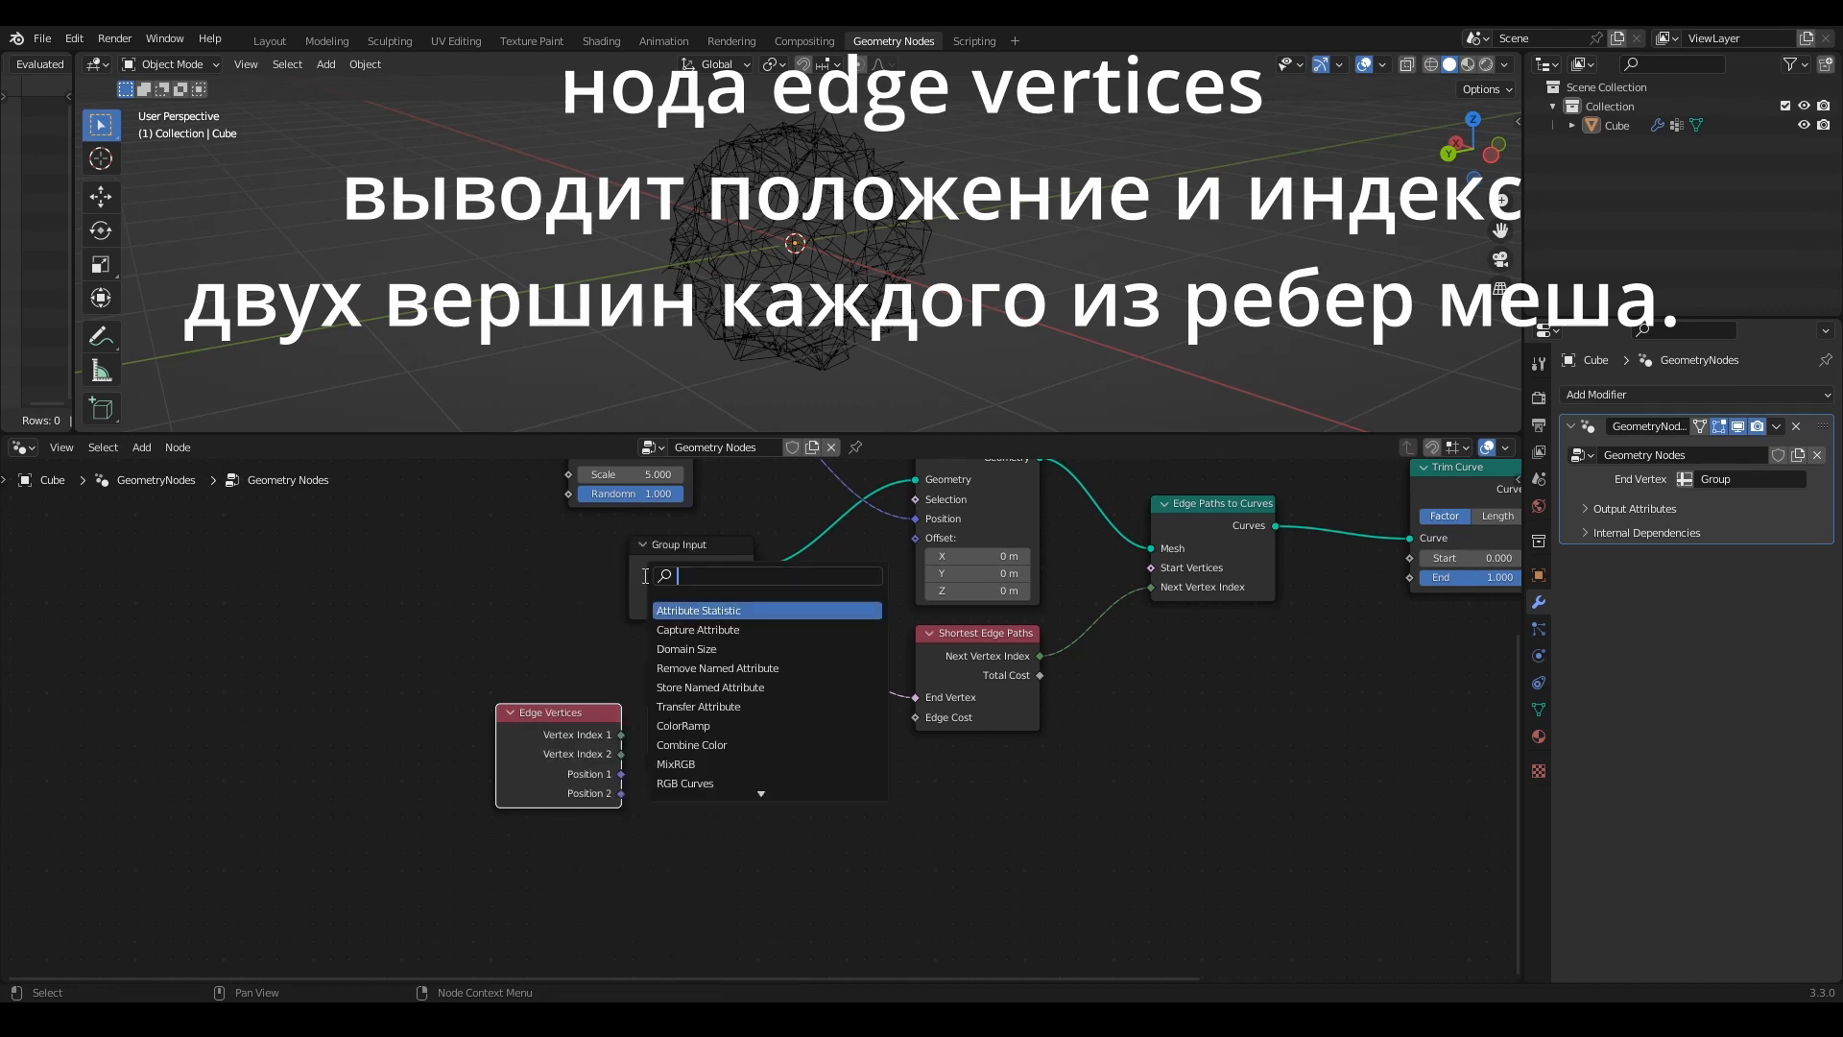
type("math")
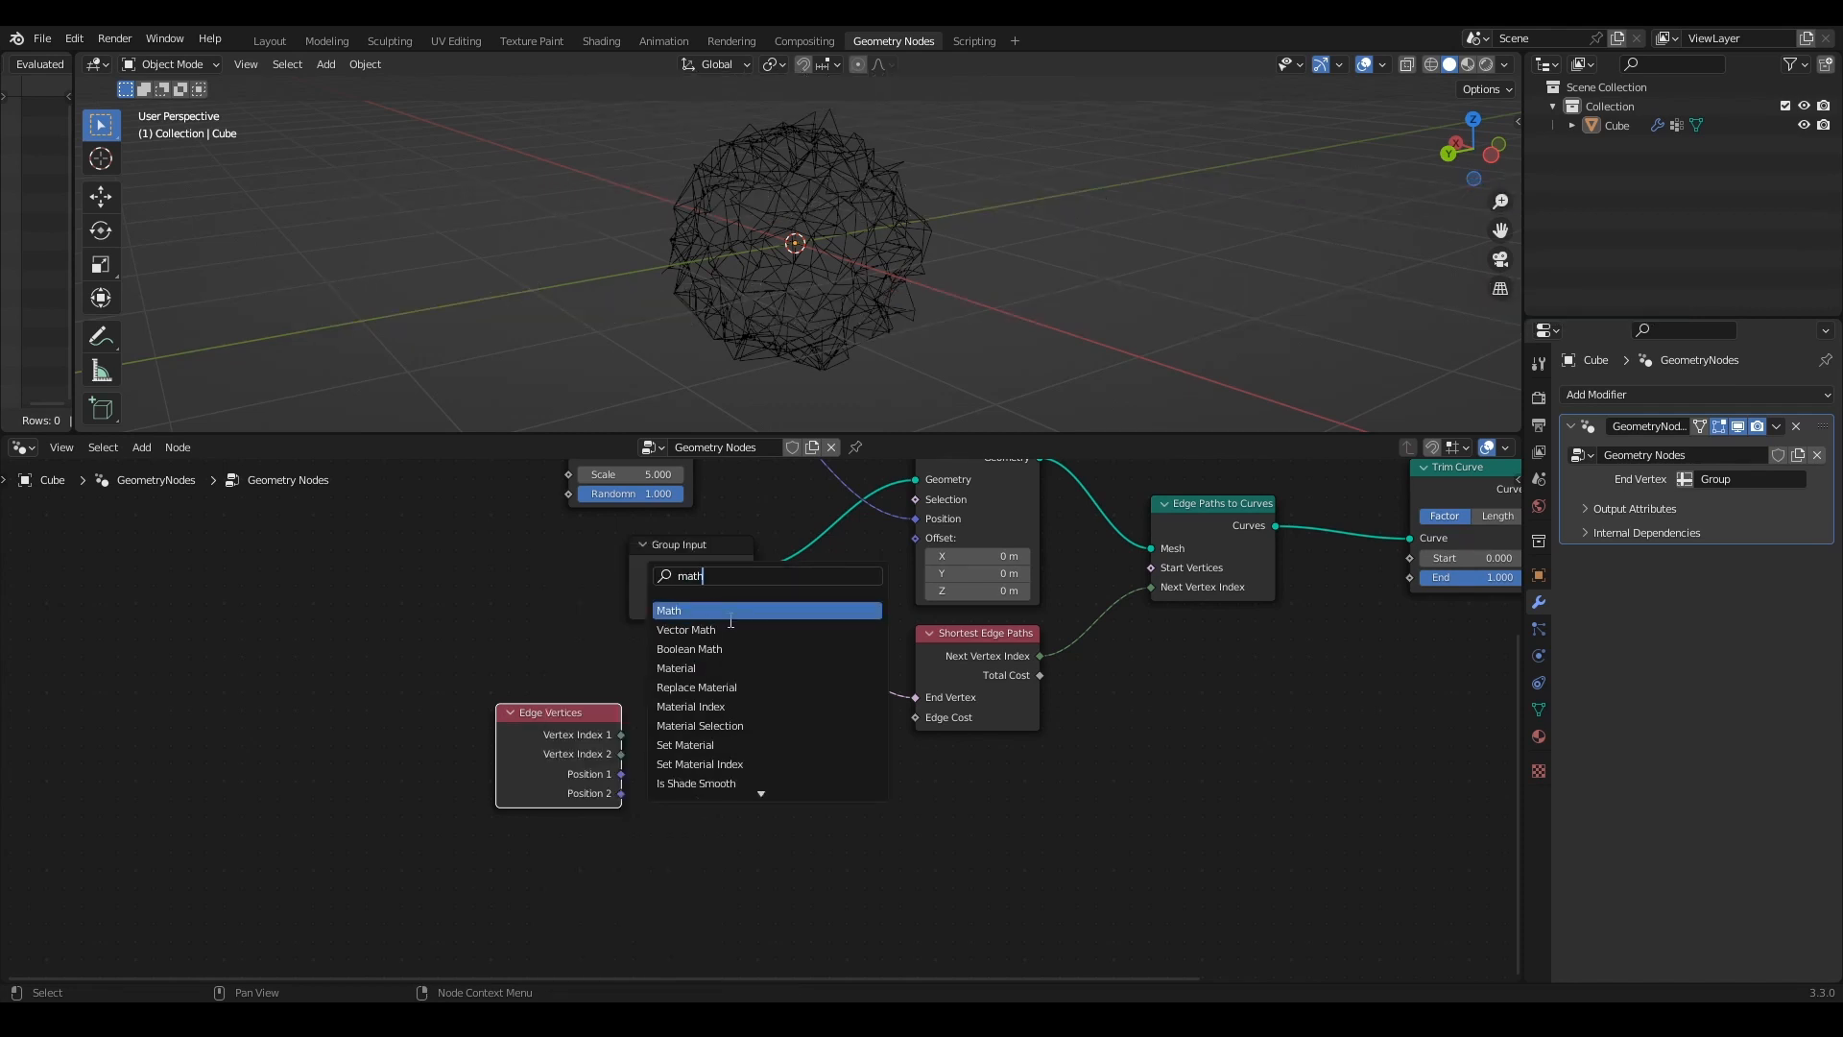
left_click(731, 629)
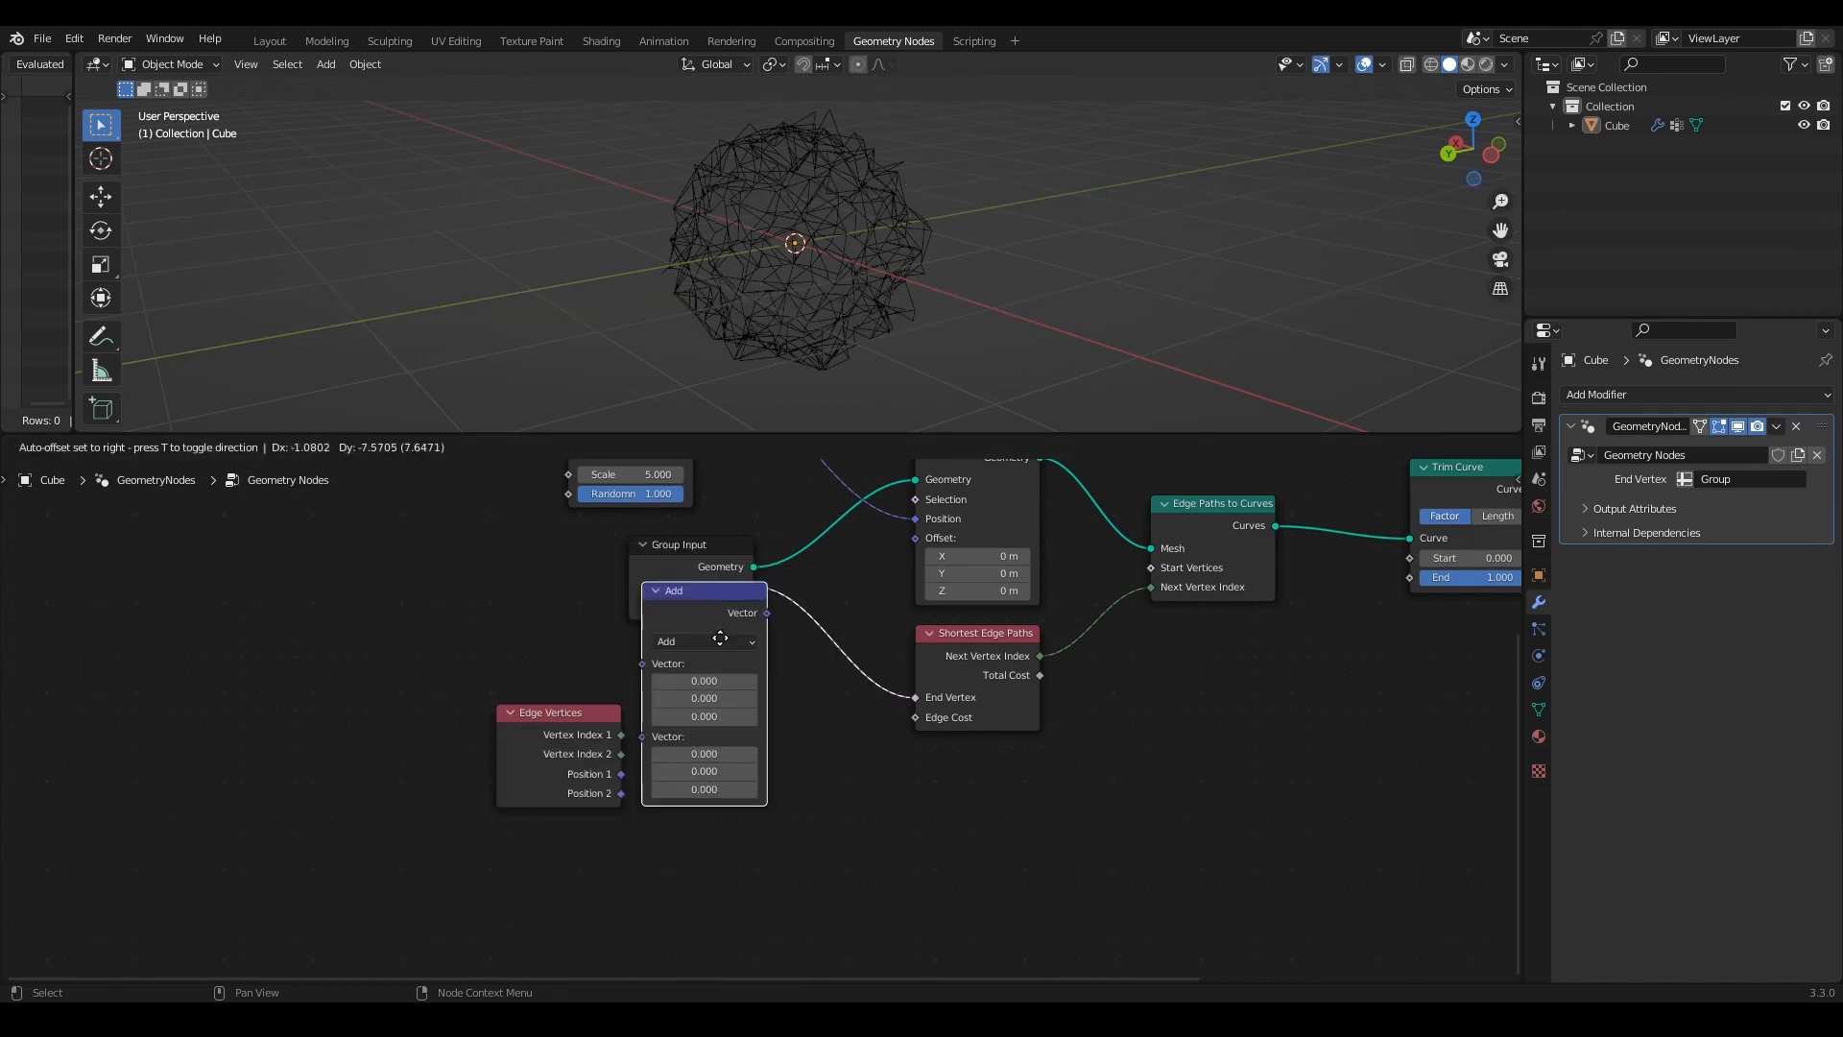
left_click(773, 715)
left_click_drag(620, 768, 688, 768)
Step: Set the Vector Math operation to Distance and connect its Value to Edge Cost of Shortest Edge Paths
left_click(739, 722)
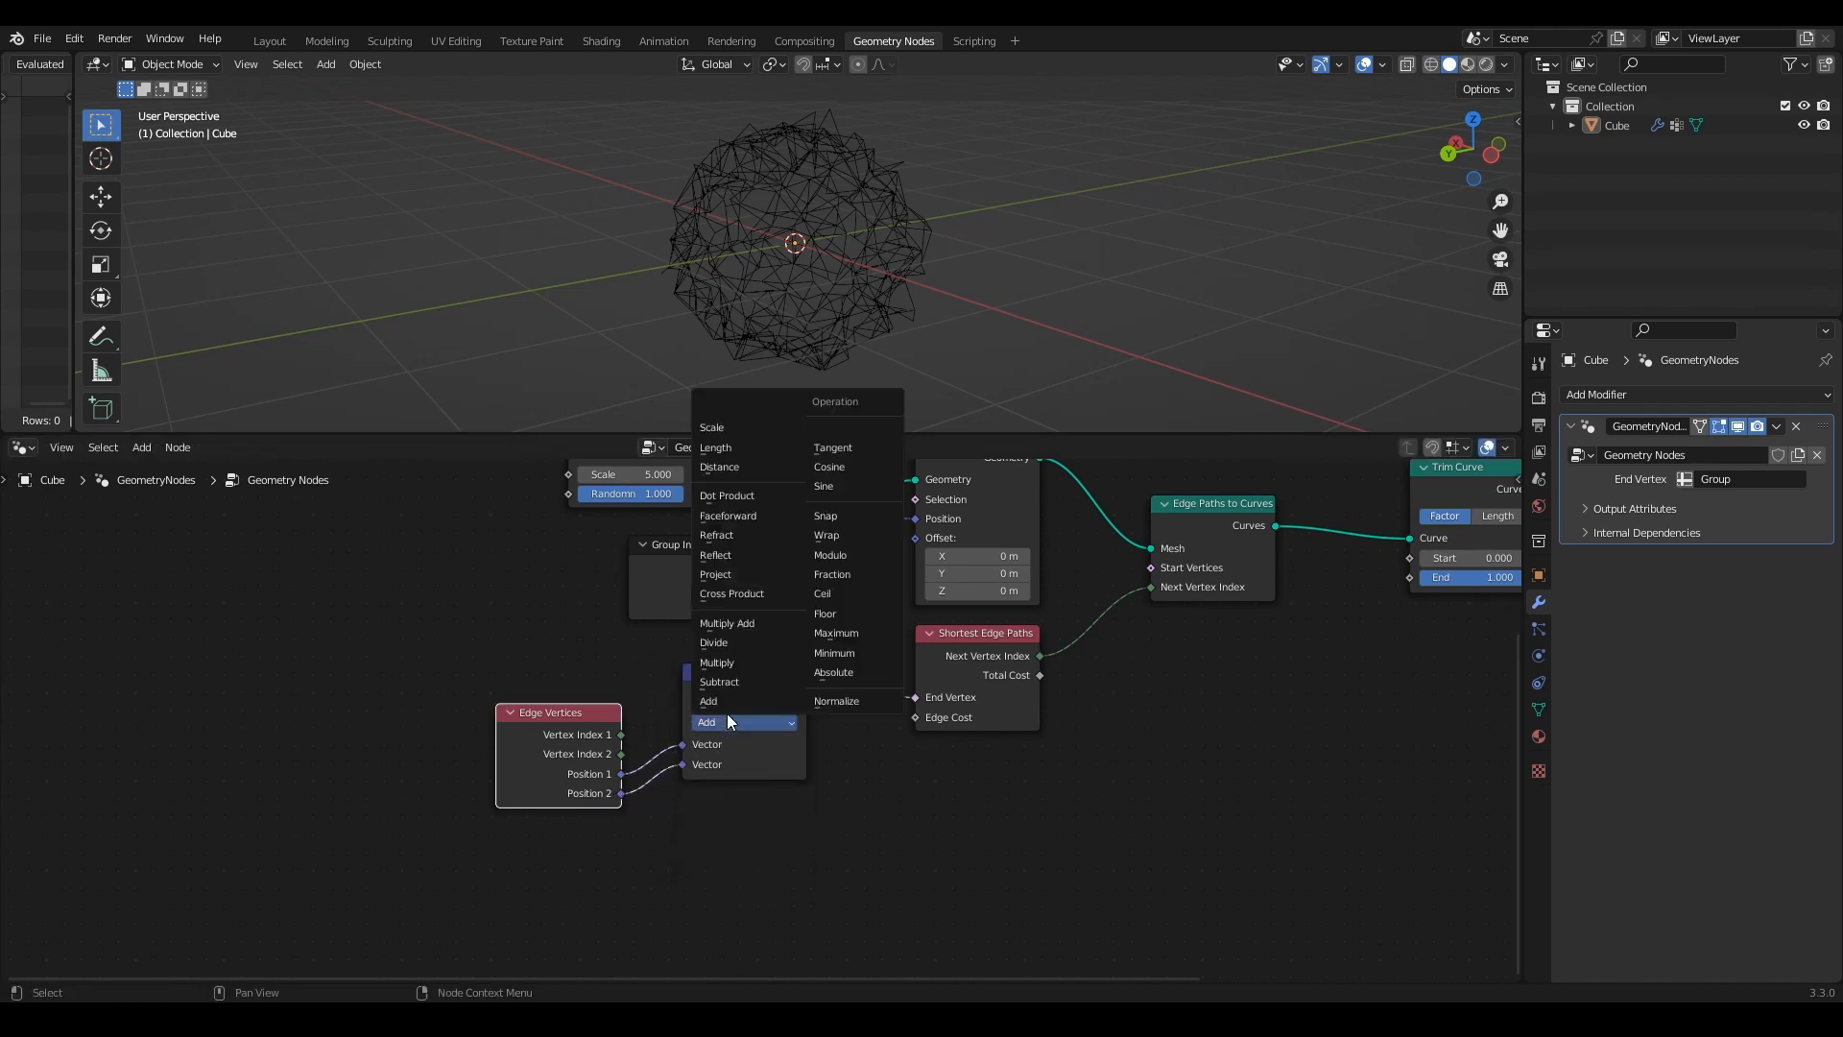
left_click(754, 463)
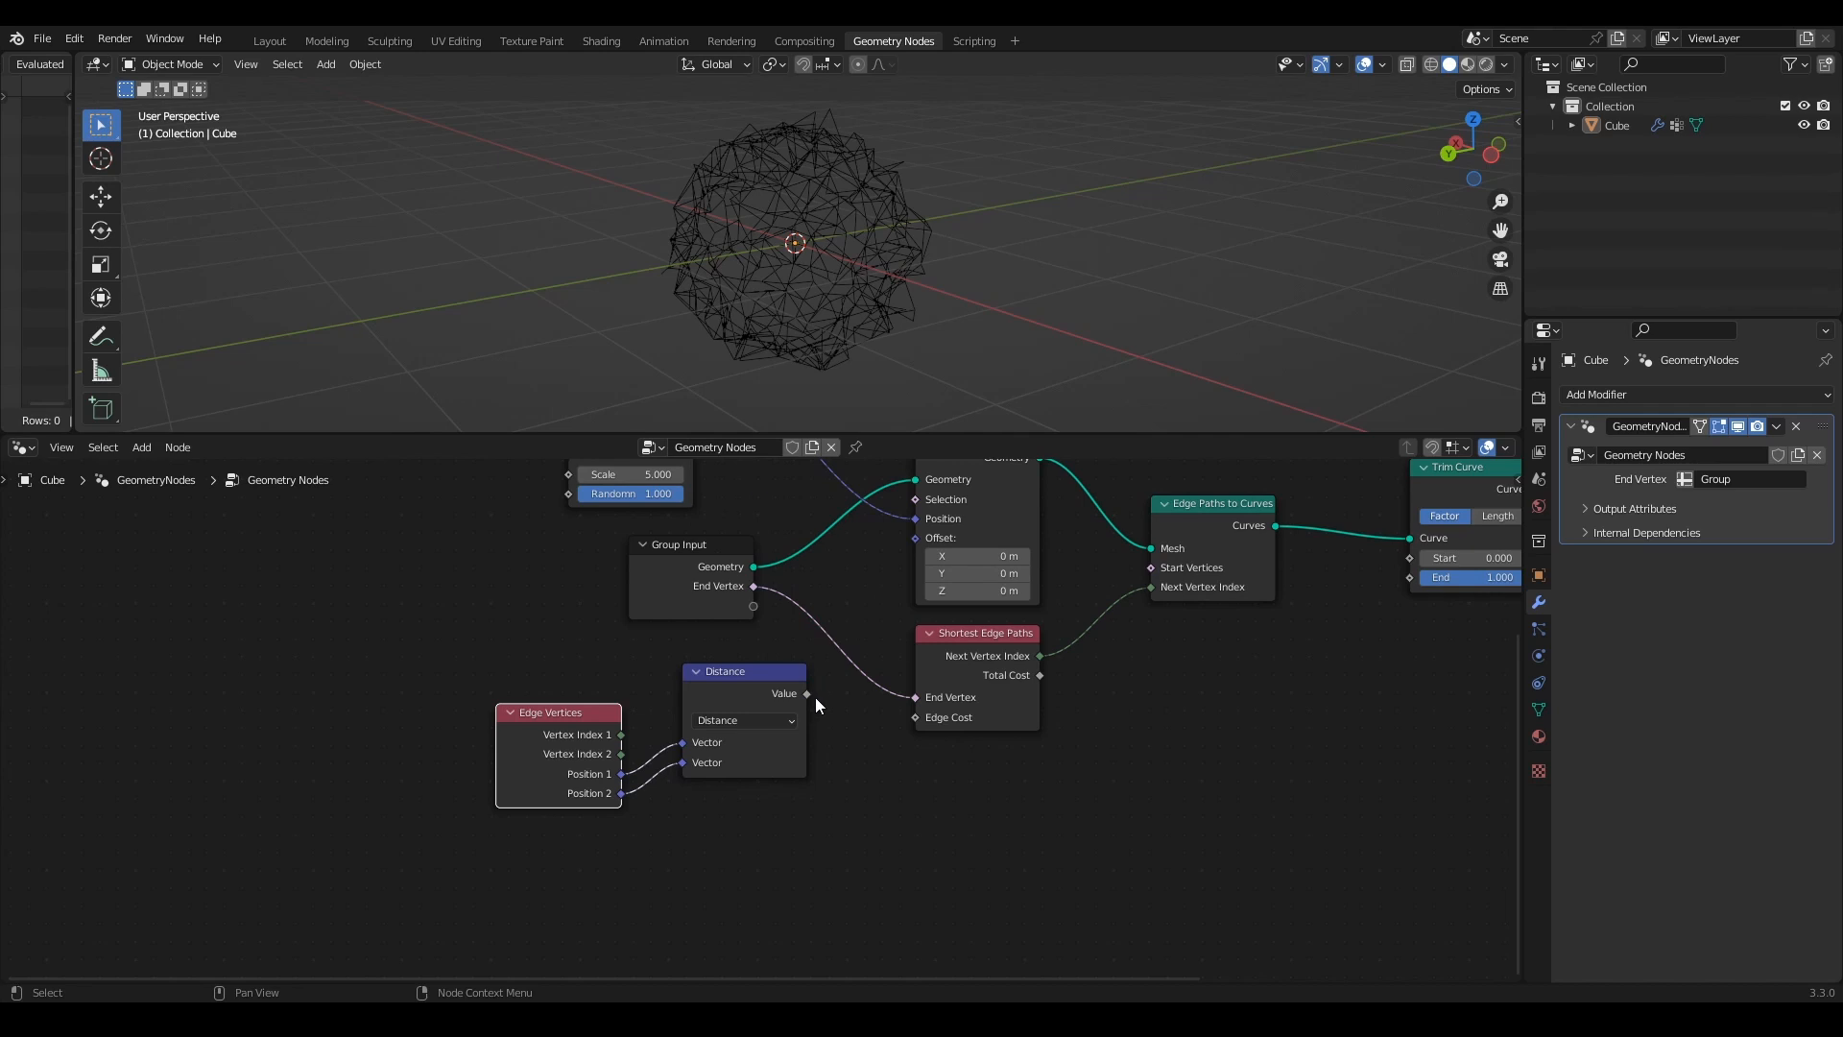
left_click_drag(809, 693, 919, 718)
middle_click_drag(906, 364, 391, 411)
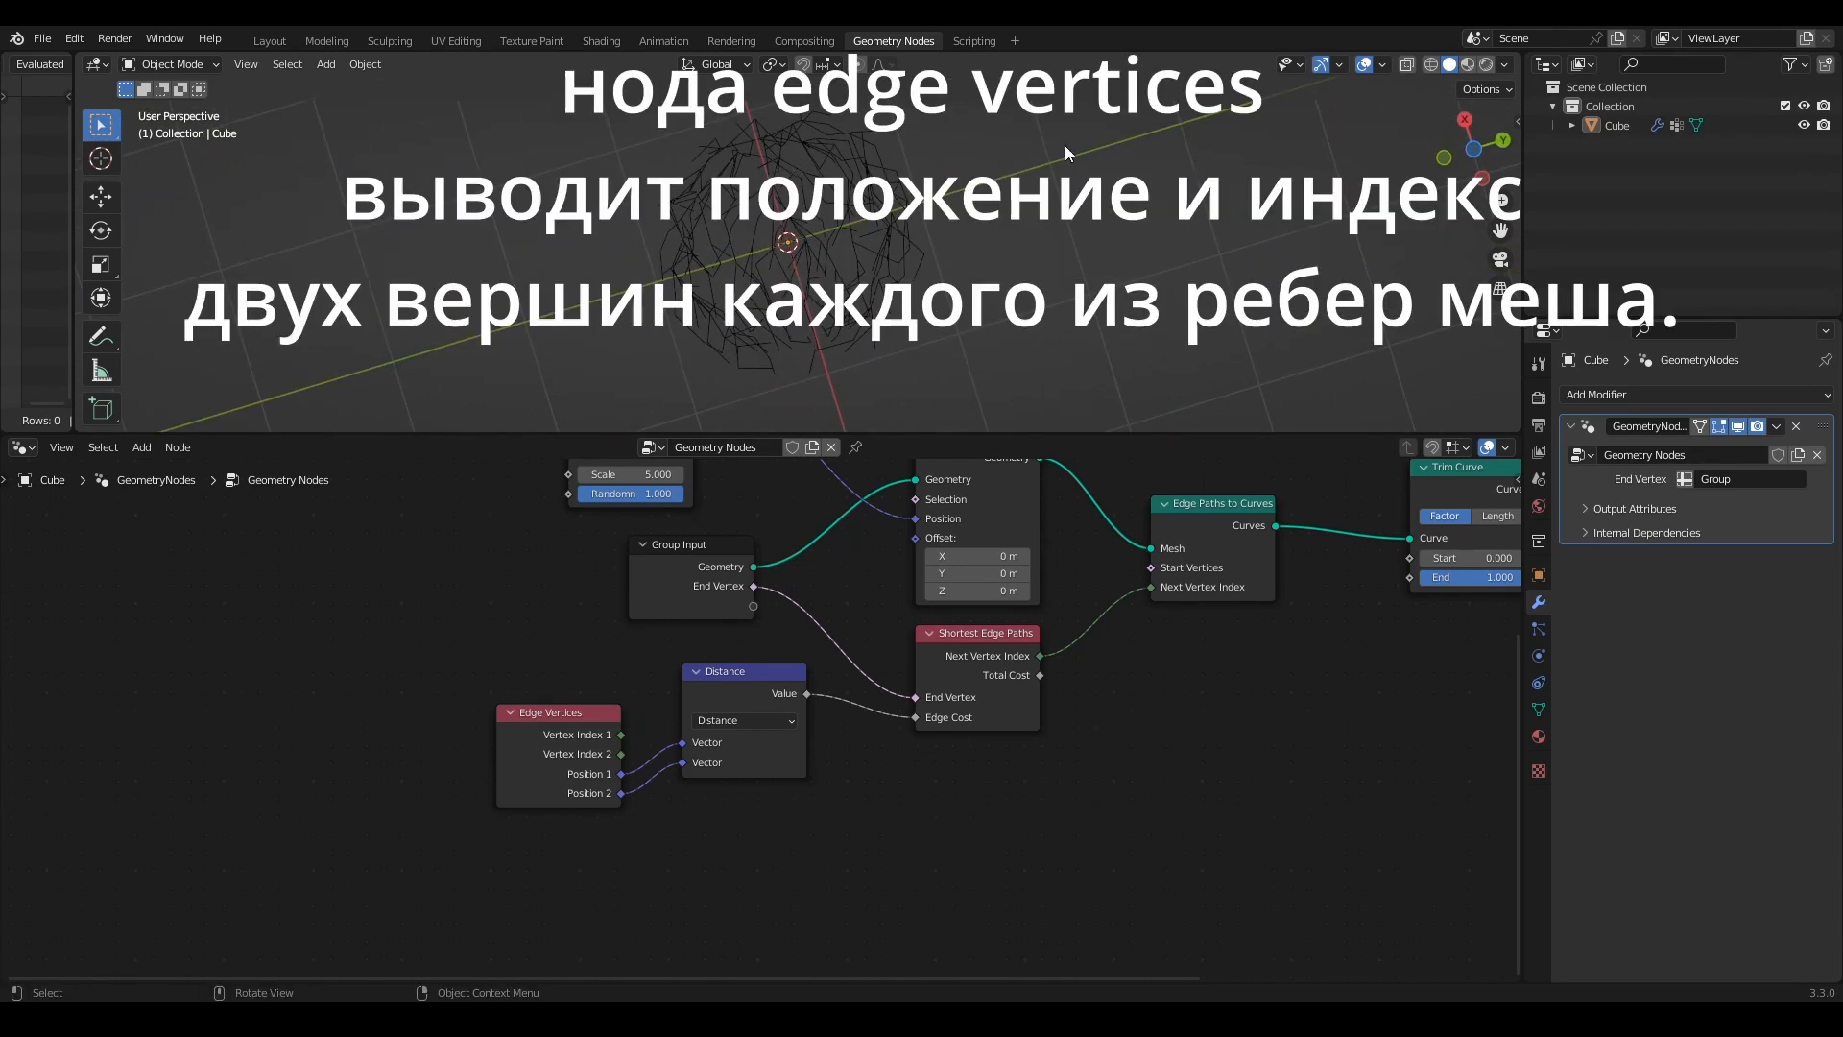
Step: Rotate the sphere object by -90° about the global Z axis in the bottom view
left_click(1484, 152)
left_click(912, 217)
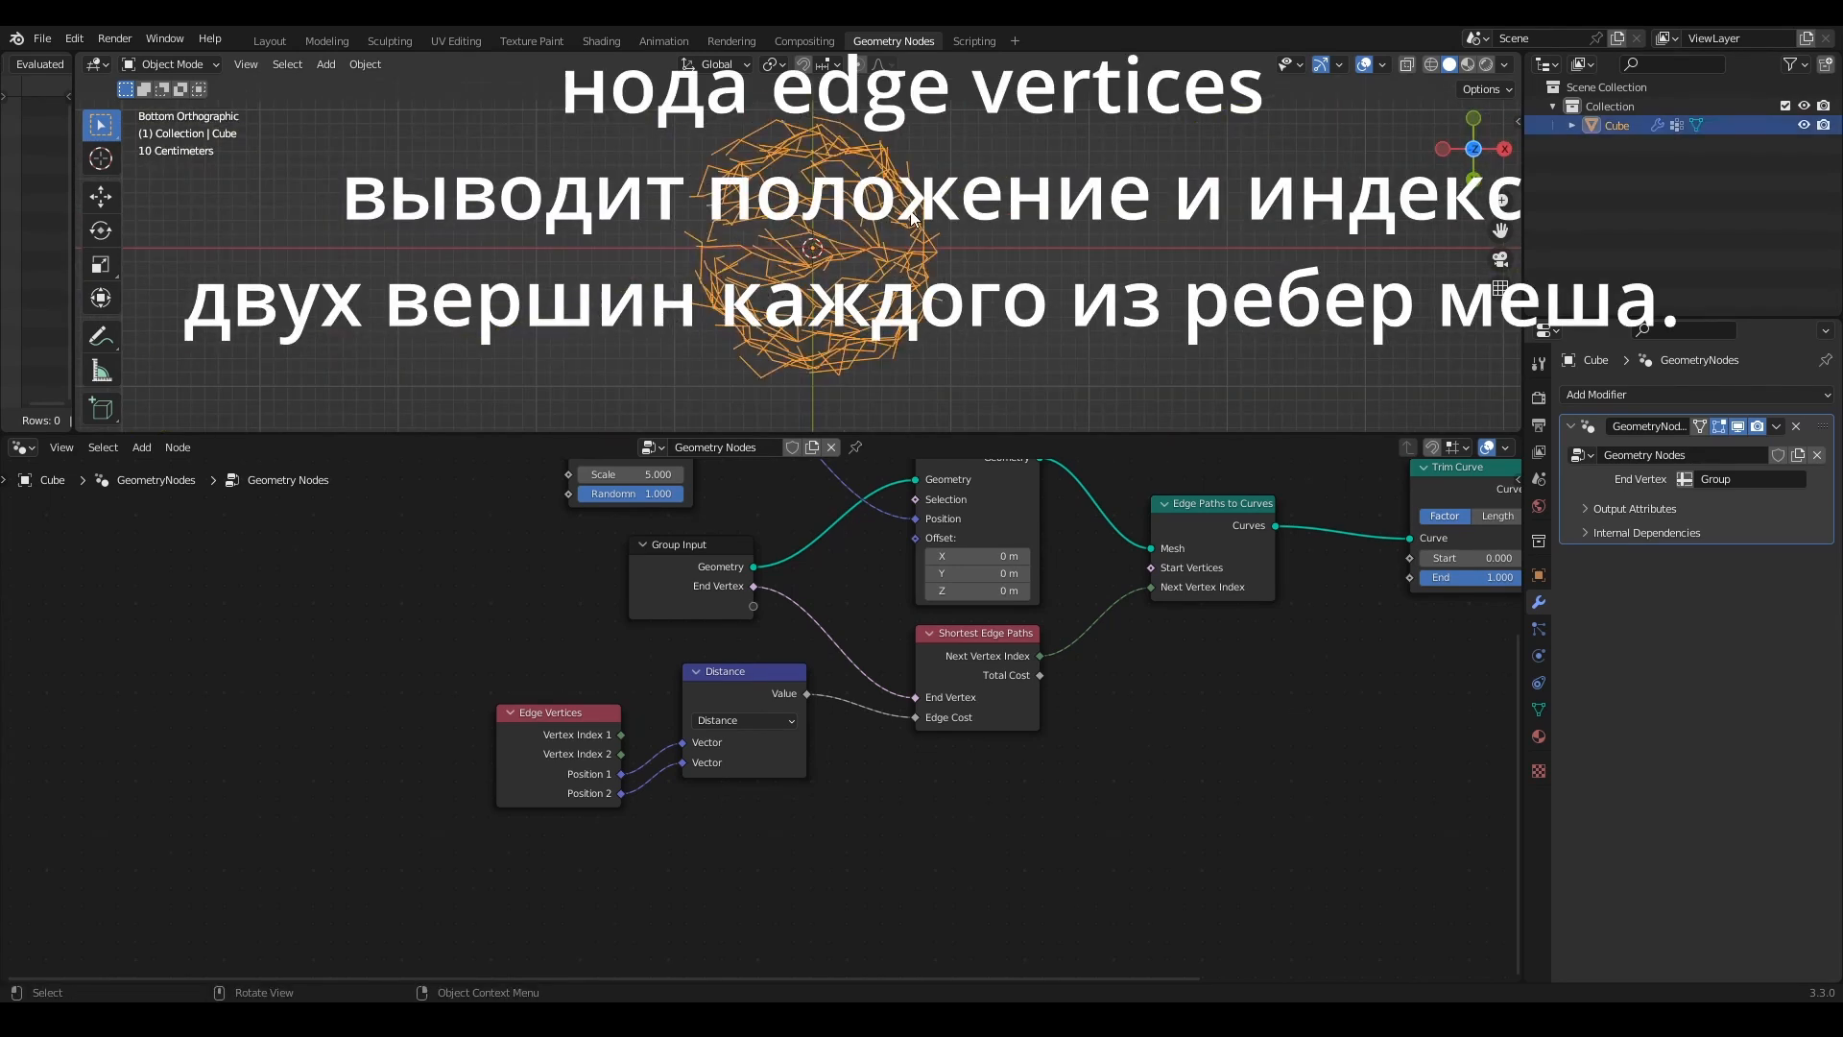
key("r")
key("z")
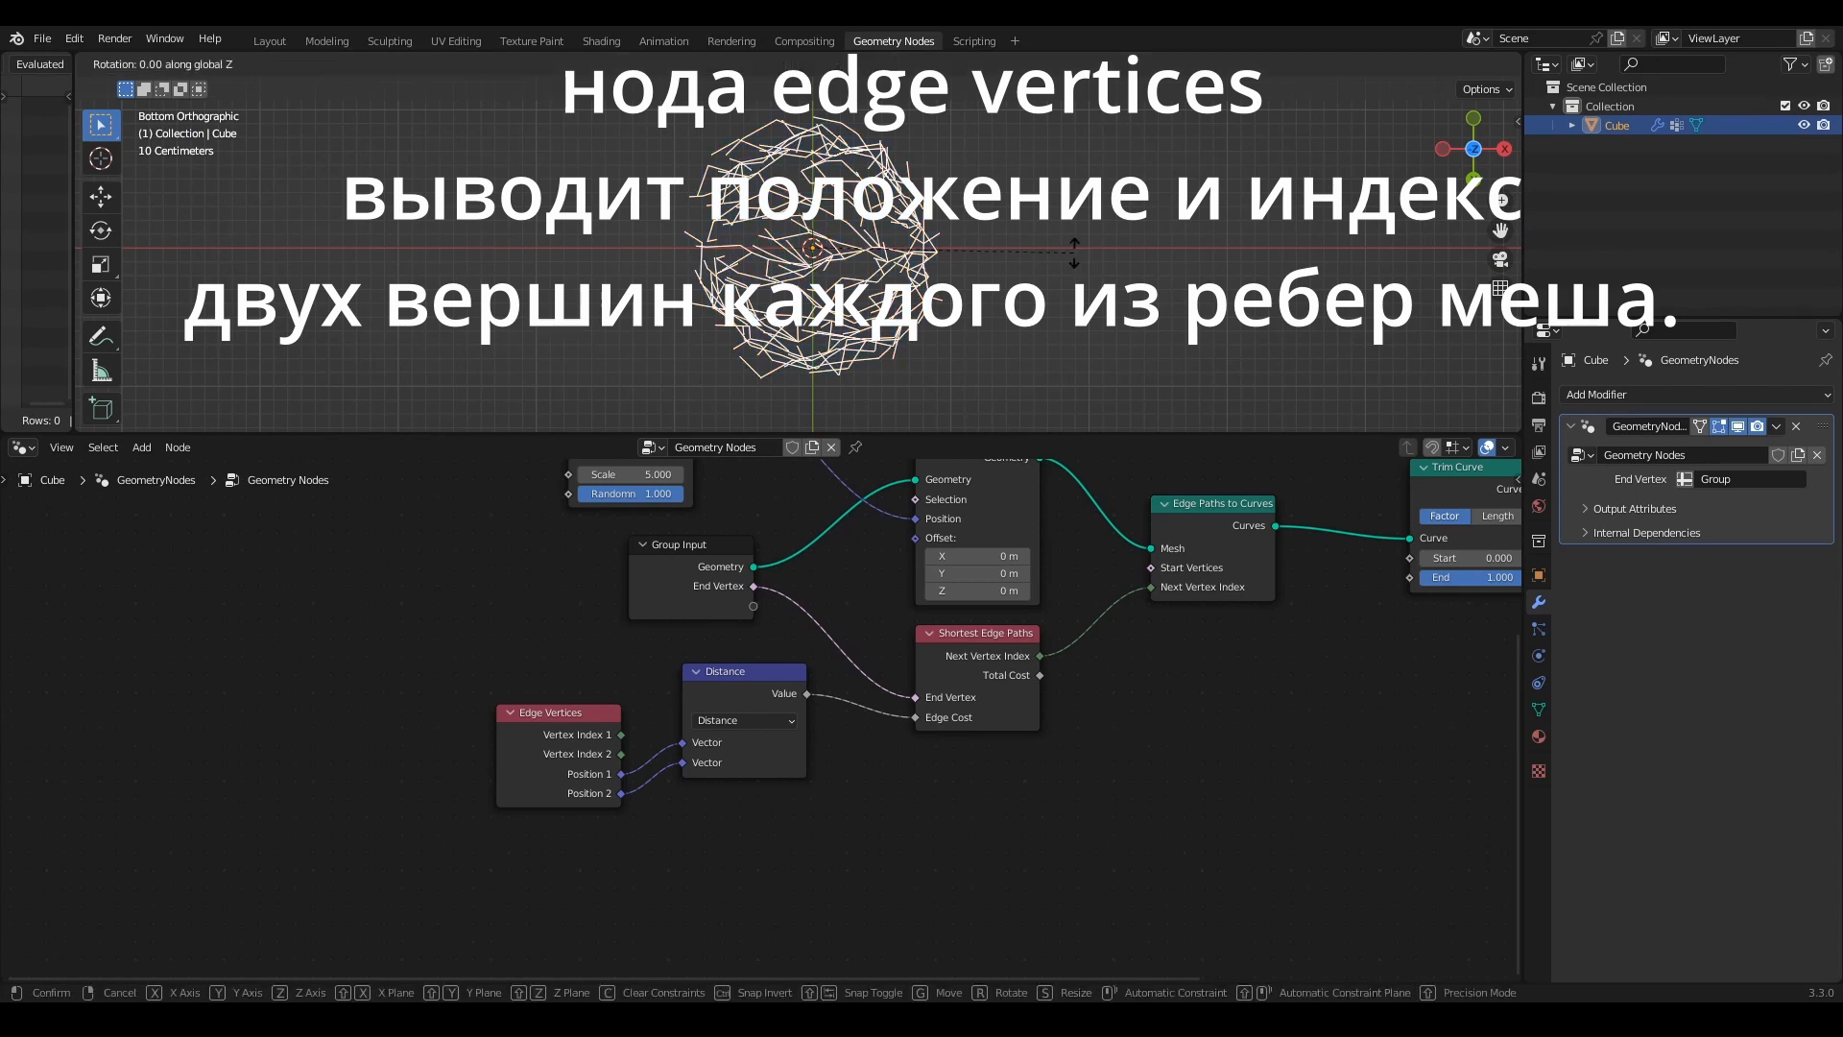
key("minus")
key("9")
key("0")
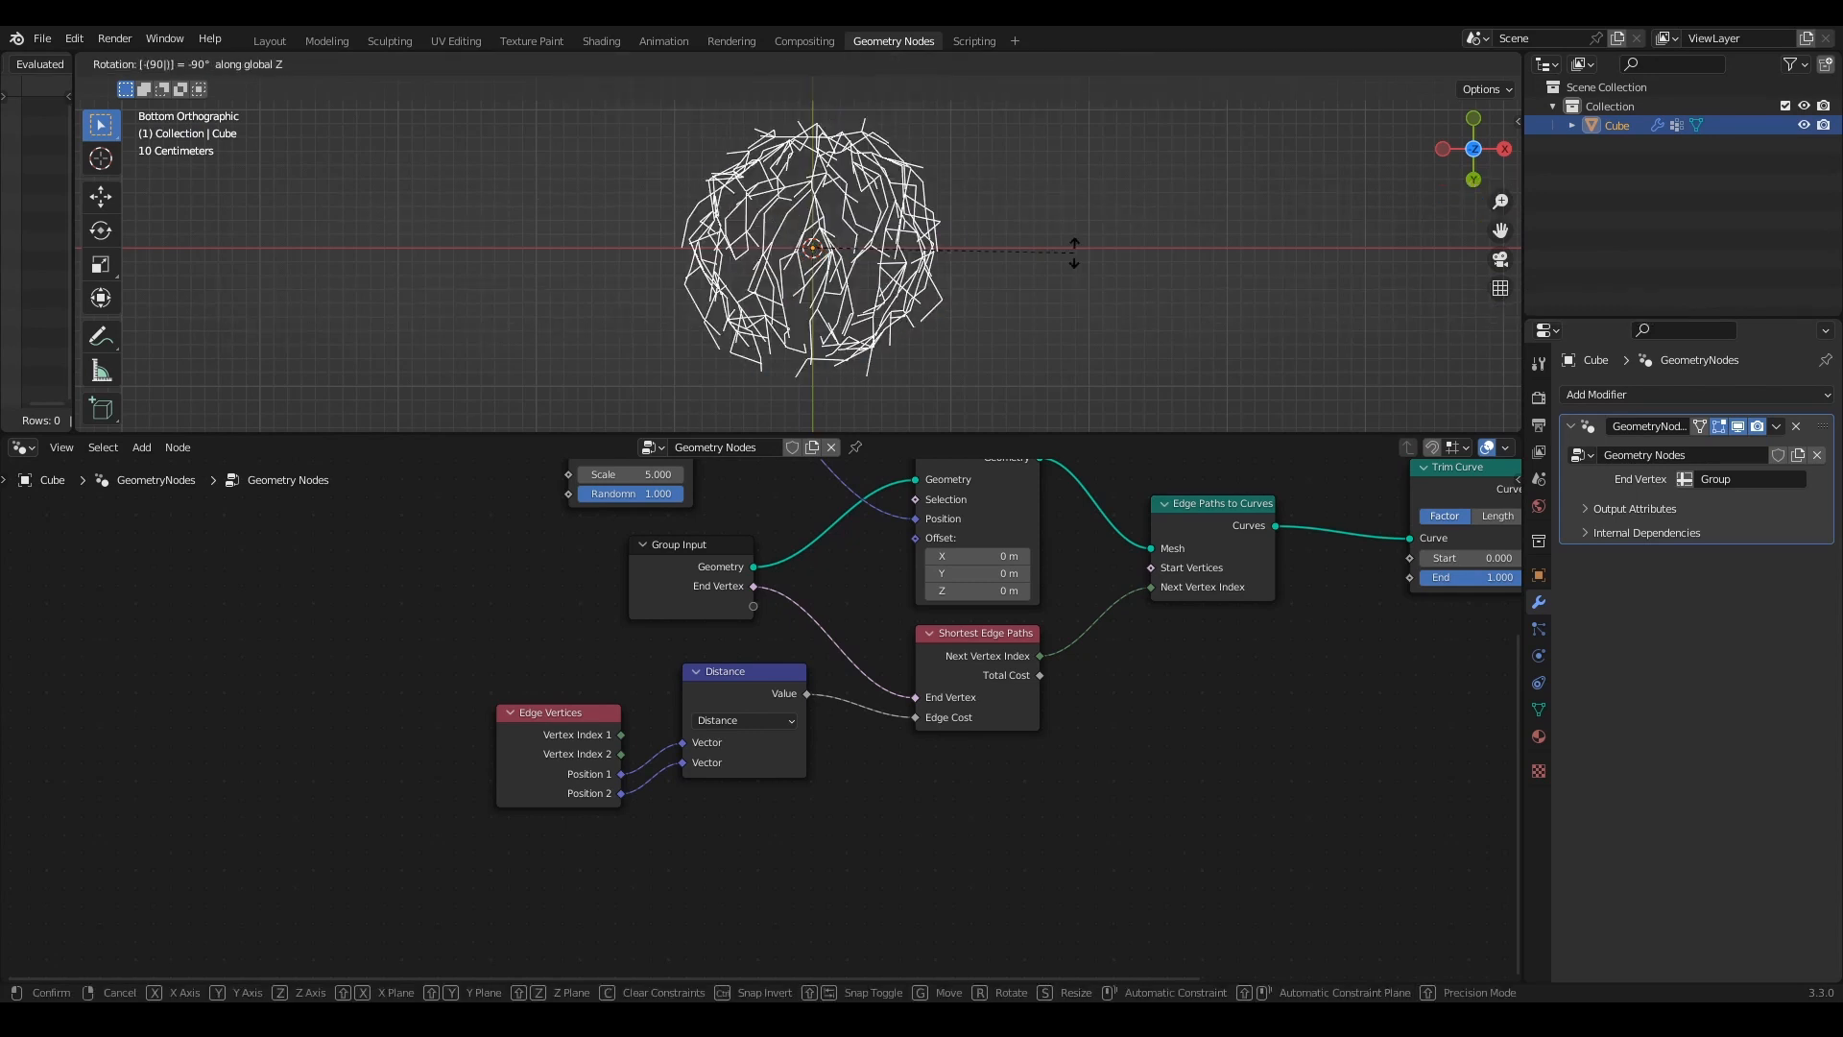
key("Return")
Step: Try out the Trim Curve node's Start factor on the jagged curves
middle_click_drag(1263, 667, 884, 712)
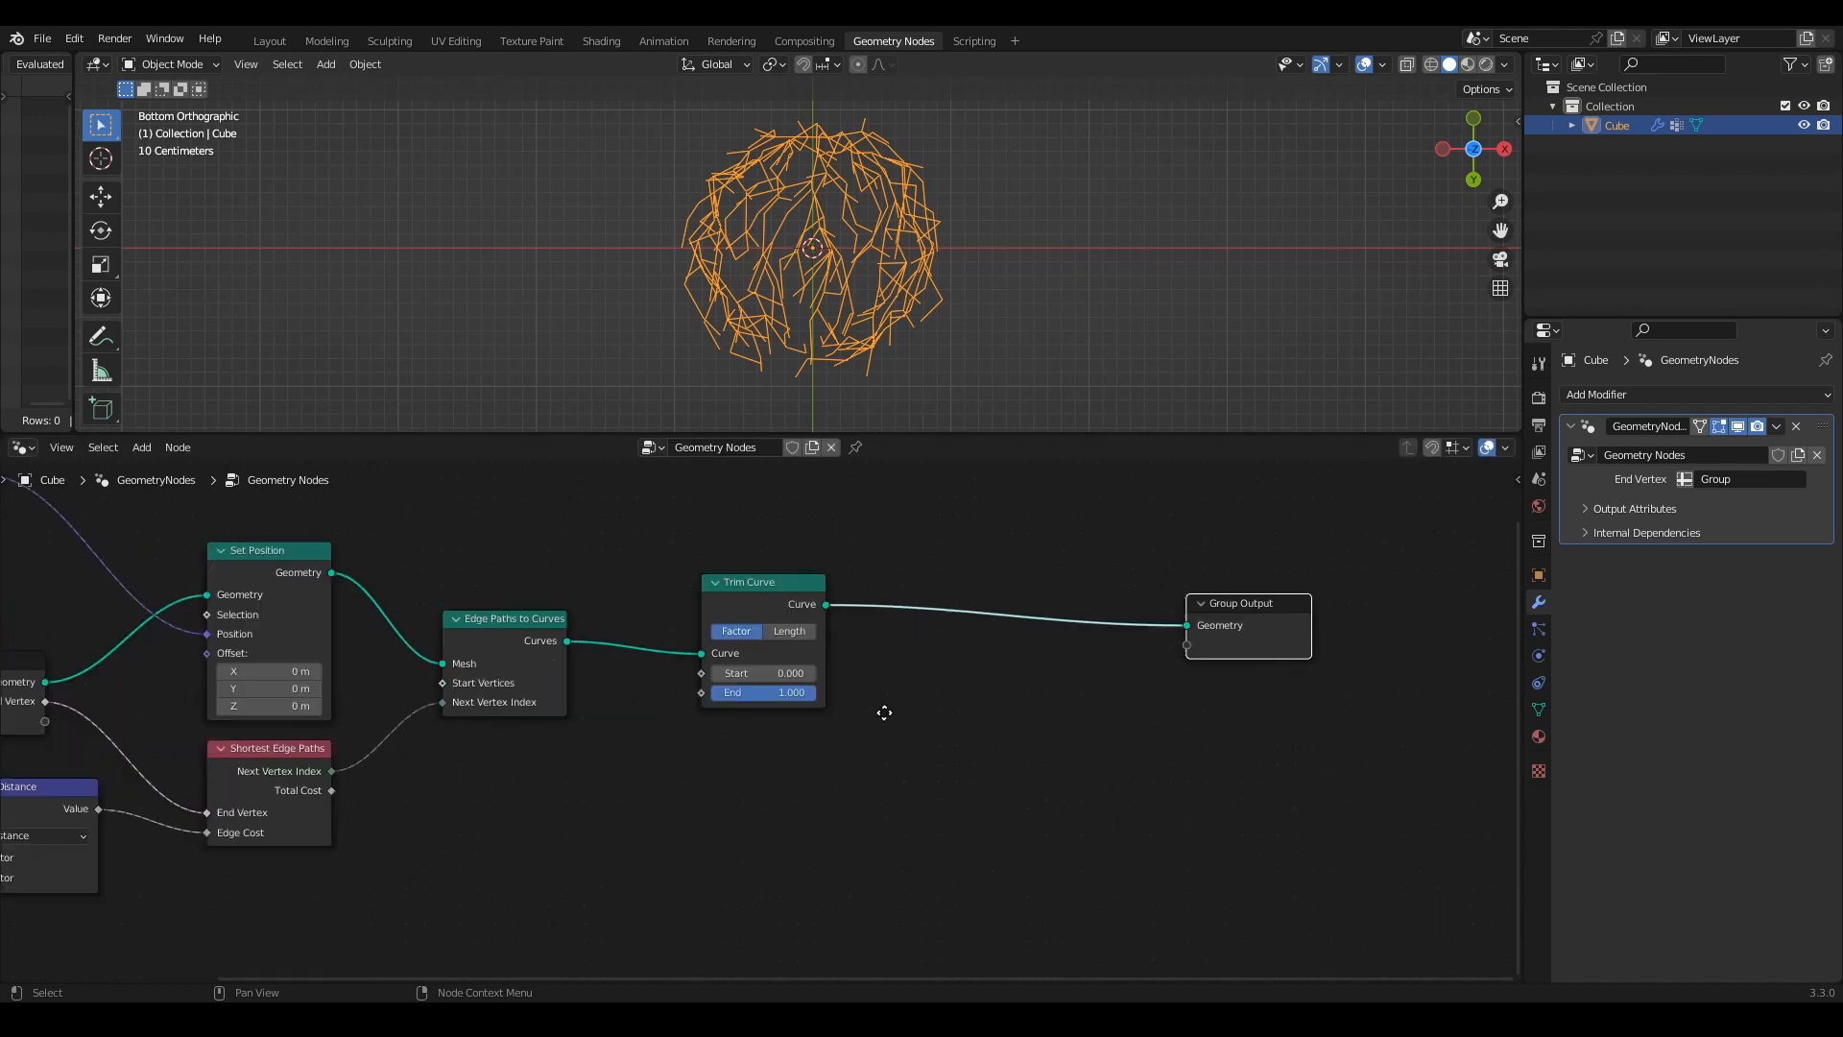
mouse_move(735, 673)
left_mouse_down()
mouse_move(797, 673)
mouse_move(725, 673)
left_mouse_up()
left_click(741, 806)
scroll(740, 806, "down", 3)
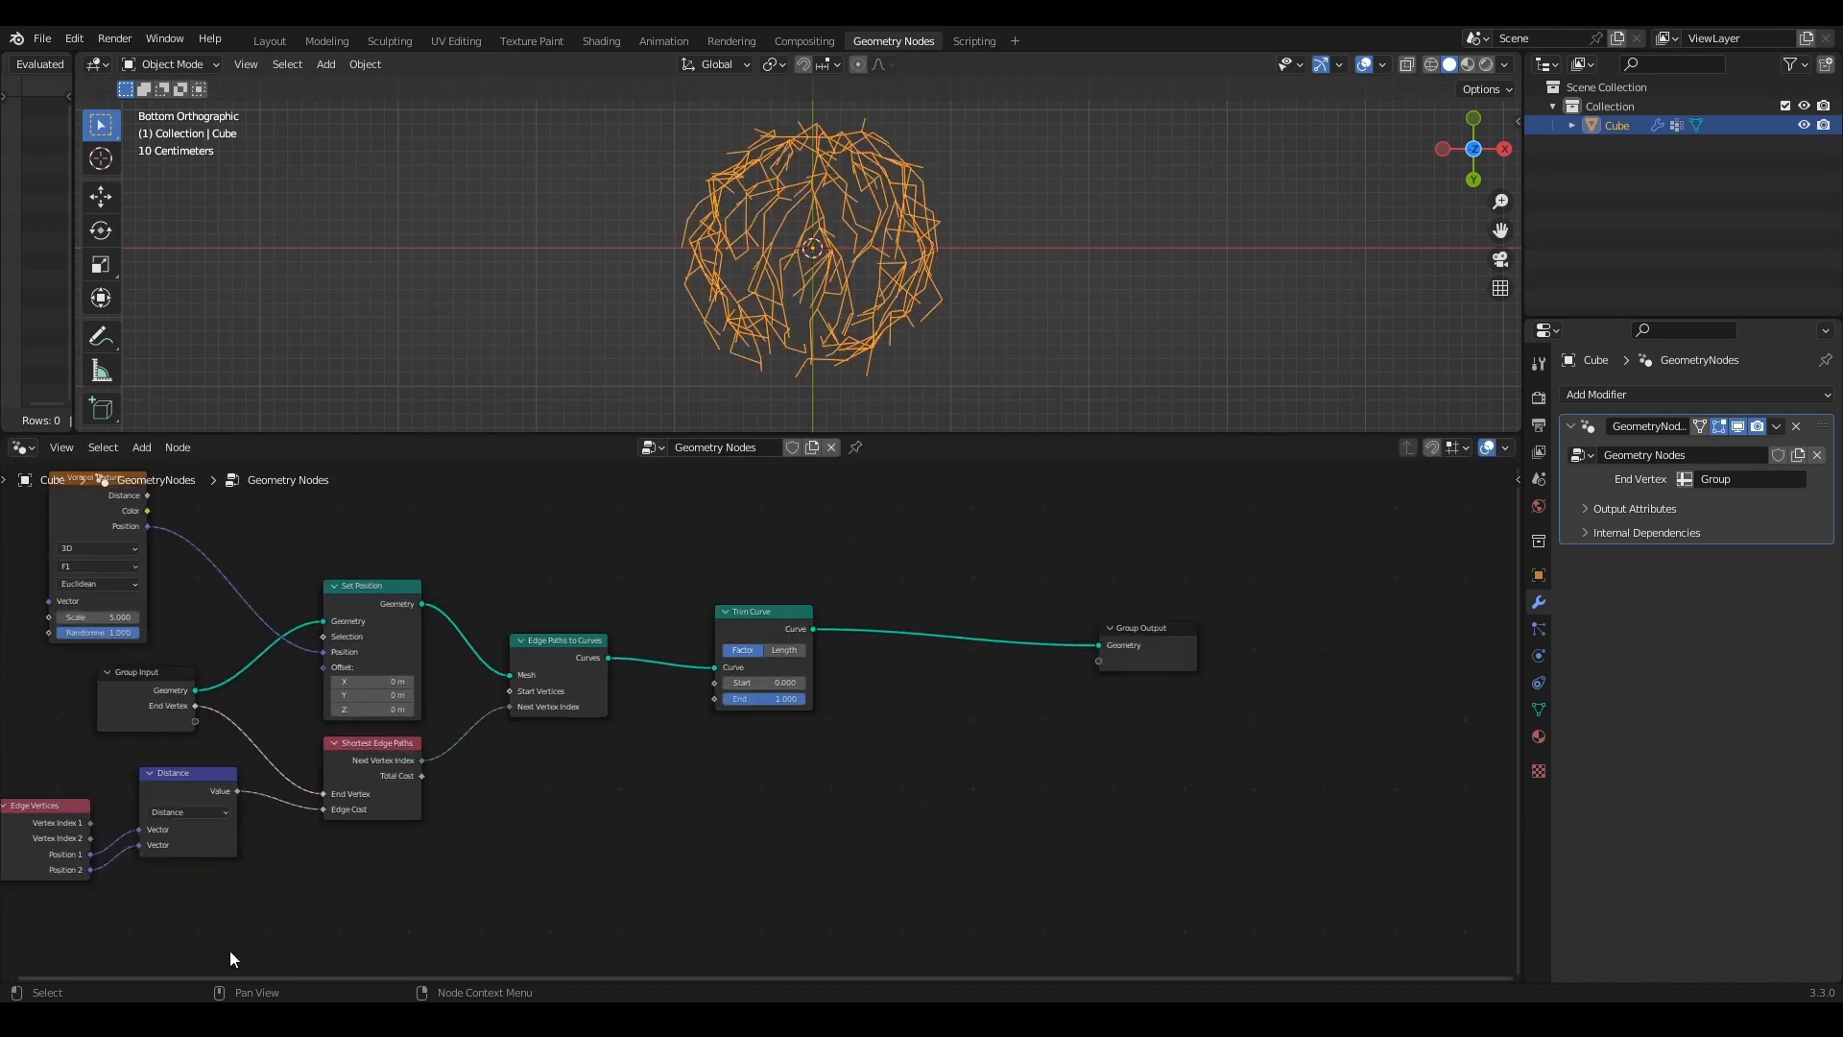
Step: Split the node editor area horizontally and turn the lower part into a Shader Editor
left_click_drag(2, 984, 21, 696)
left_click(23, 697)
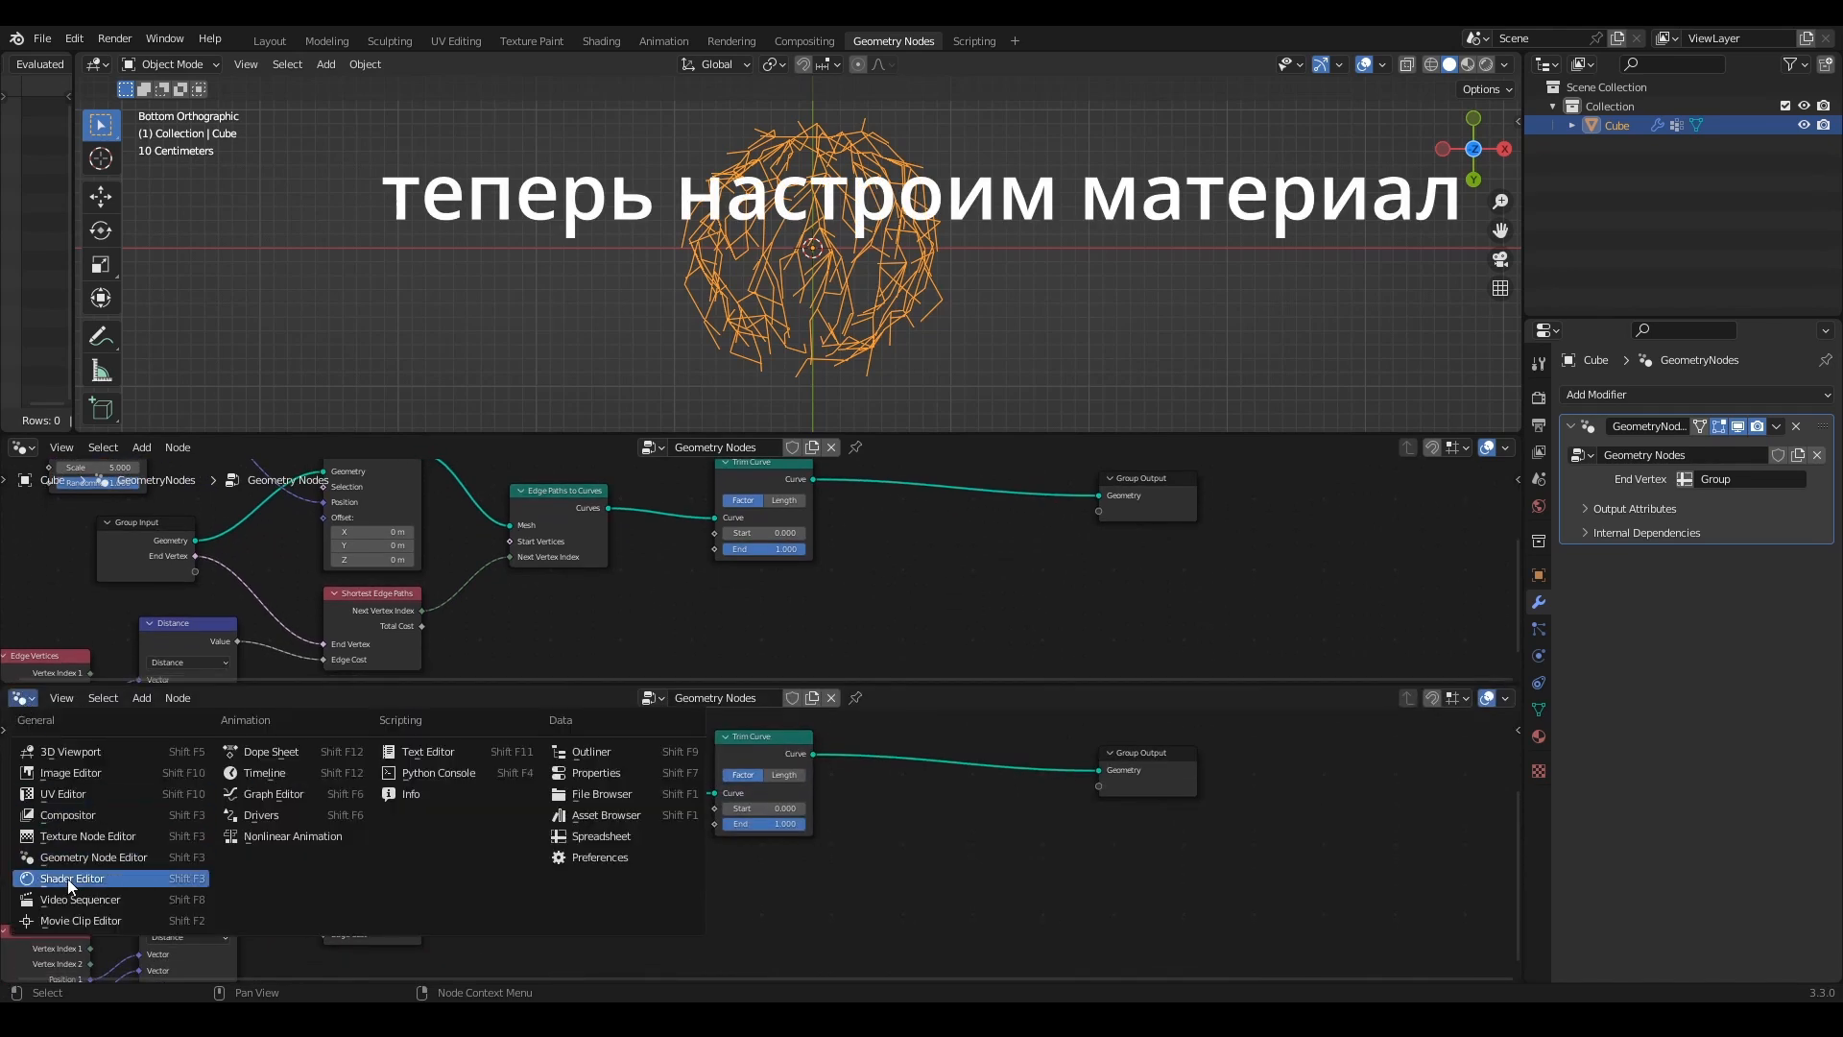
left_click(69, 878)
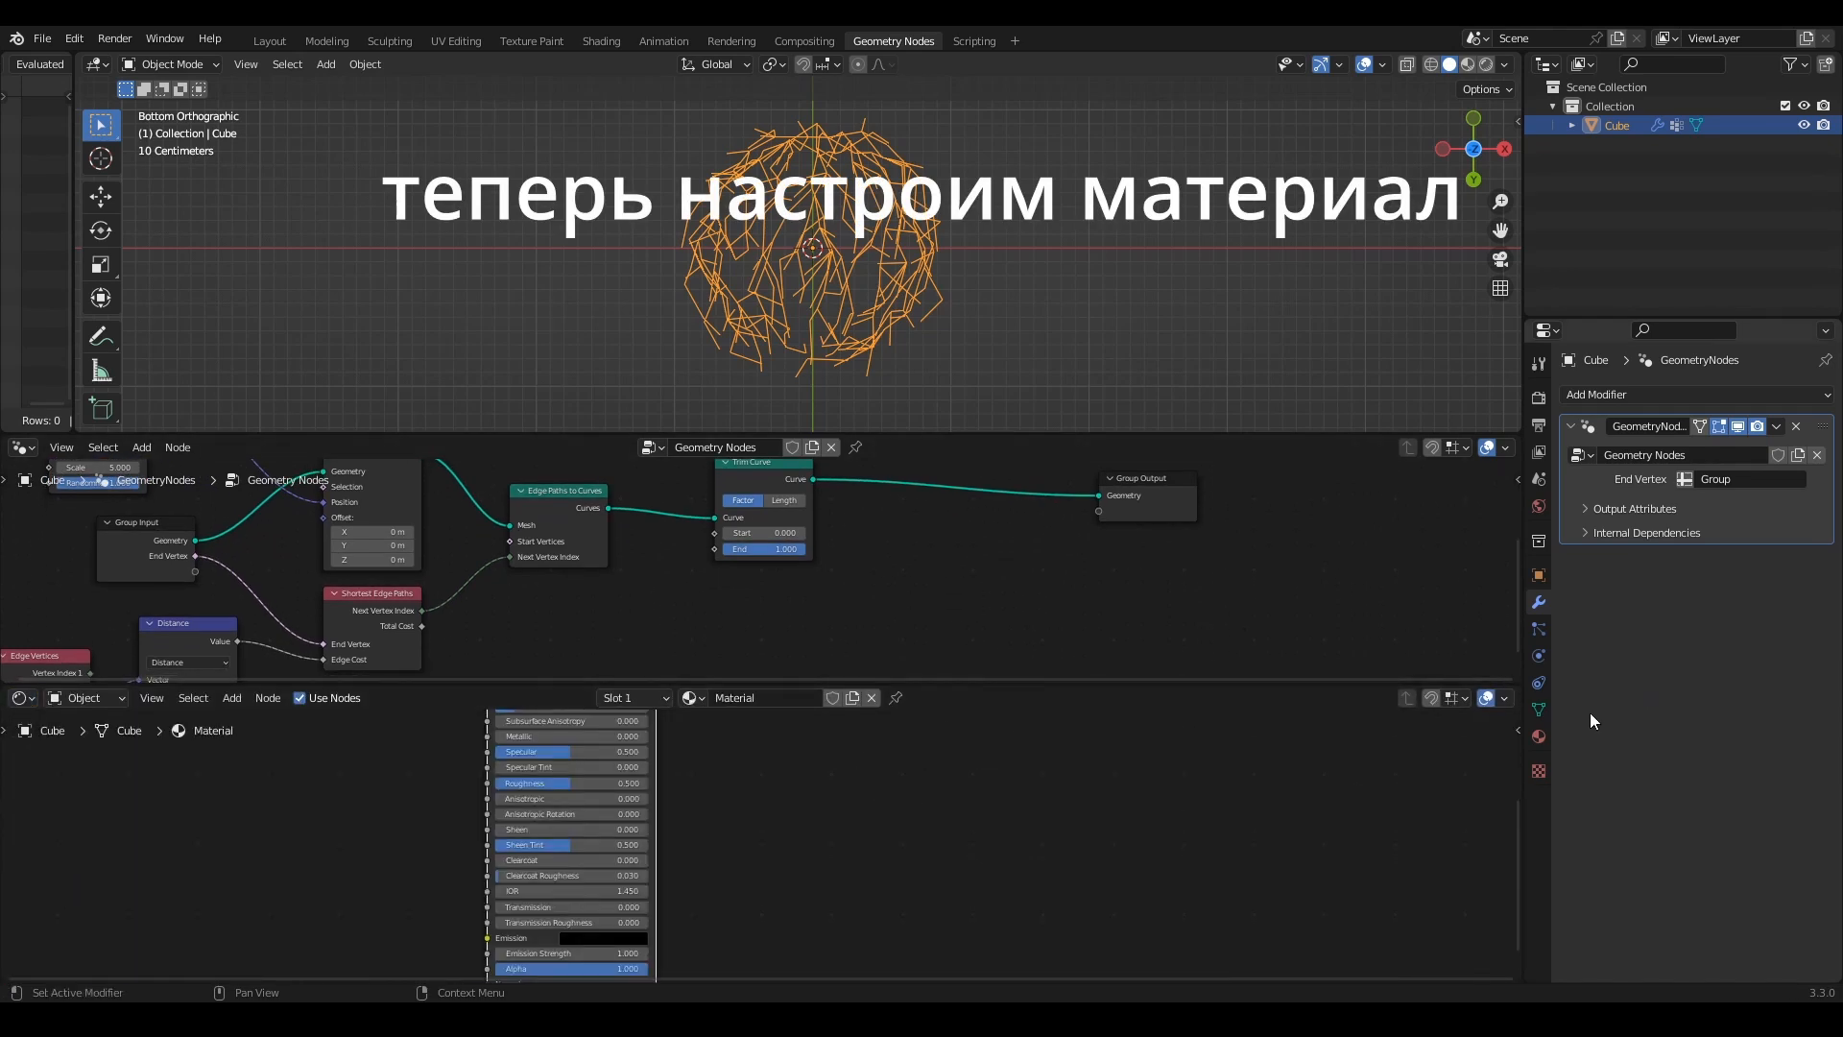
Step: Change the surface shader of the object's material to Emission
left_click(1539, 736)
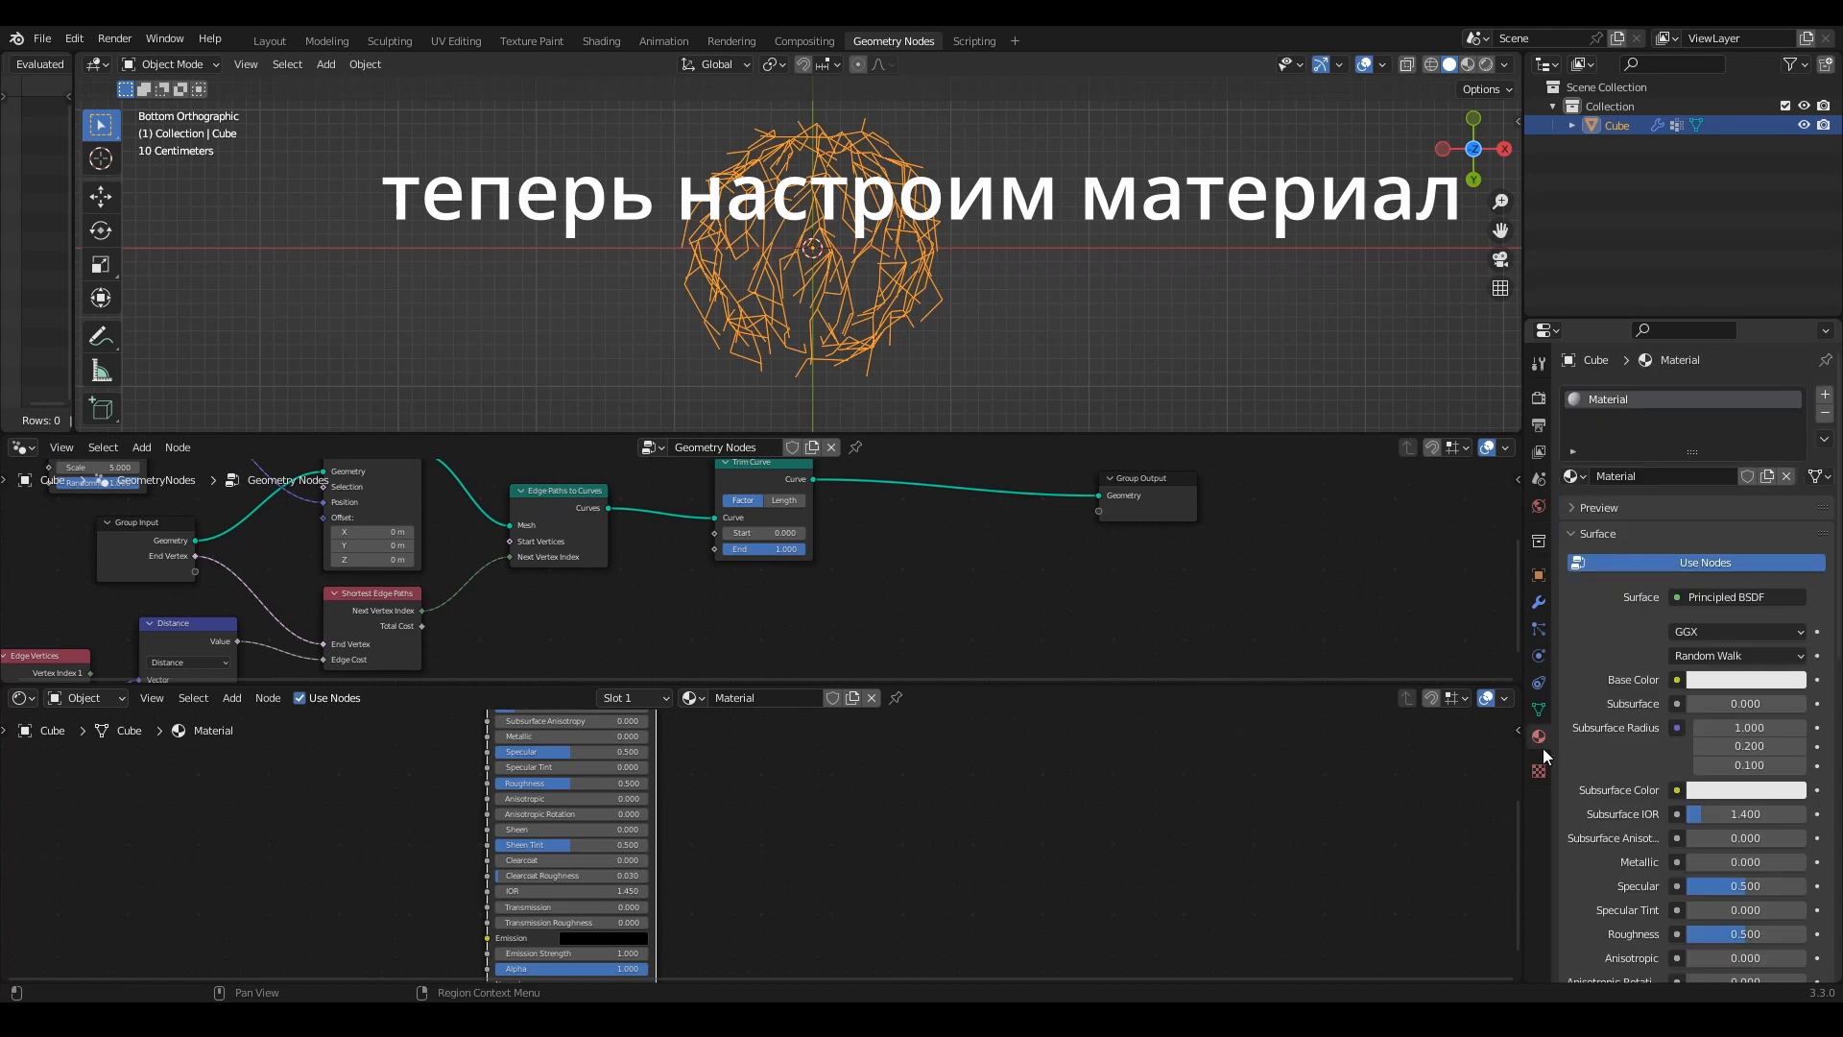
left_click(1728, 597)
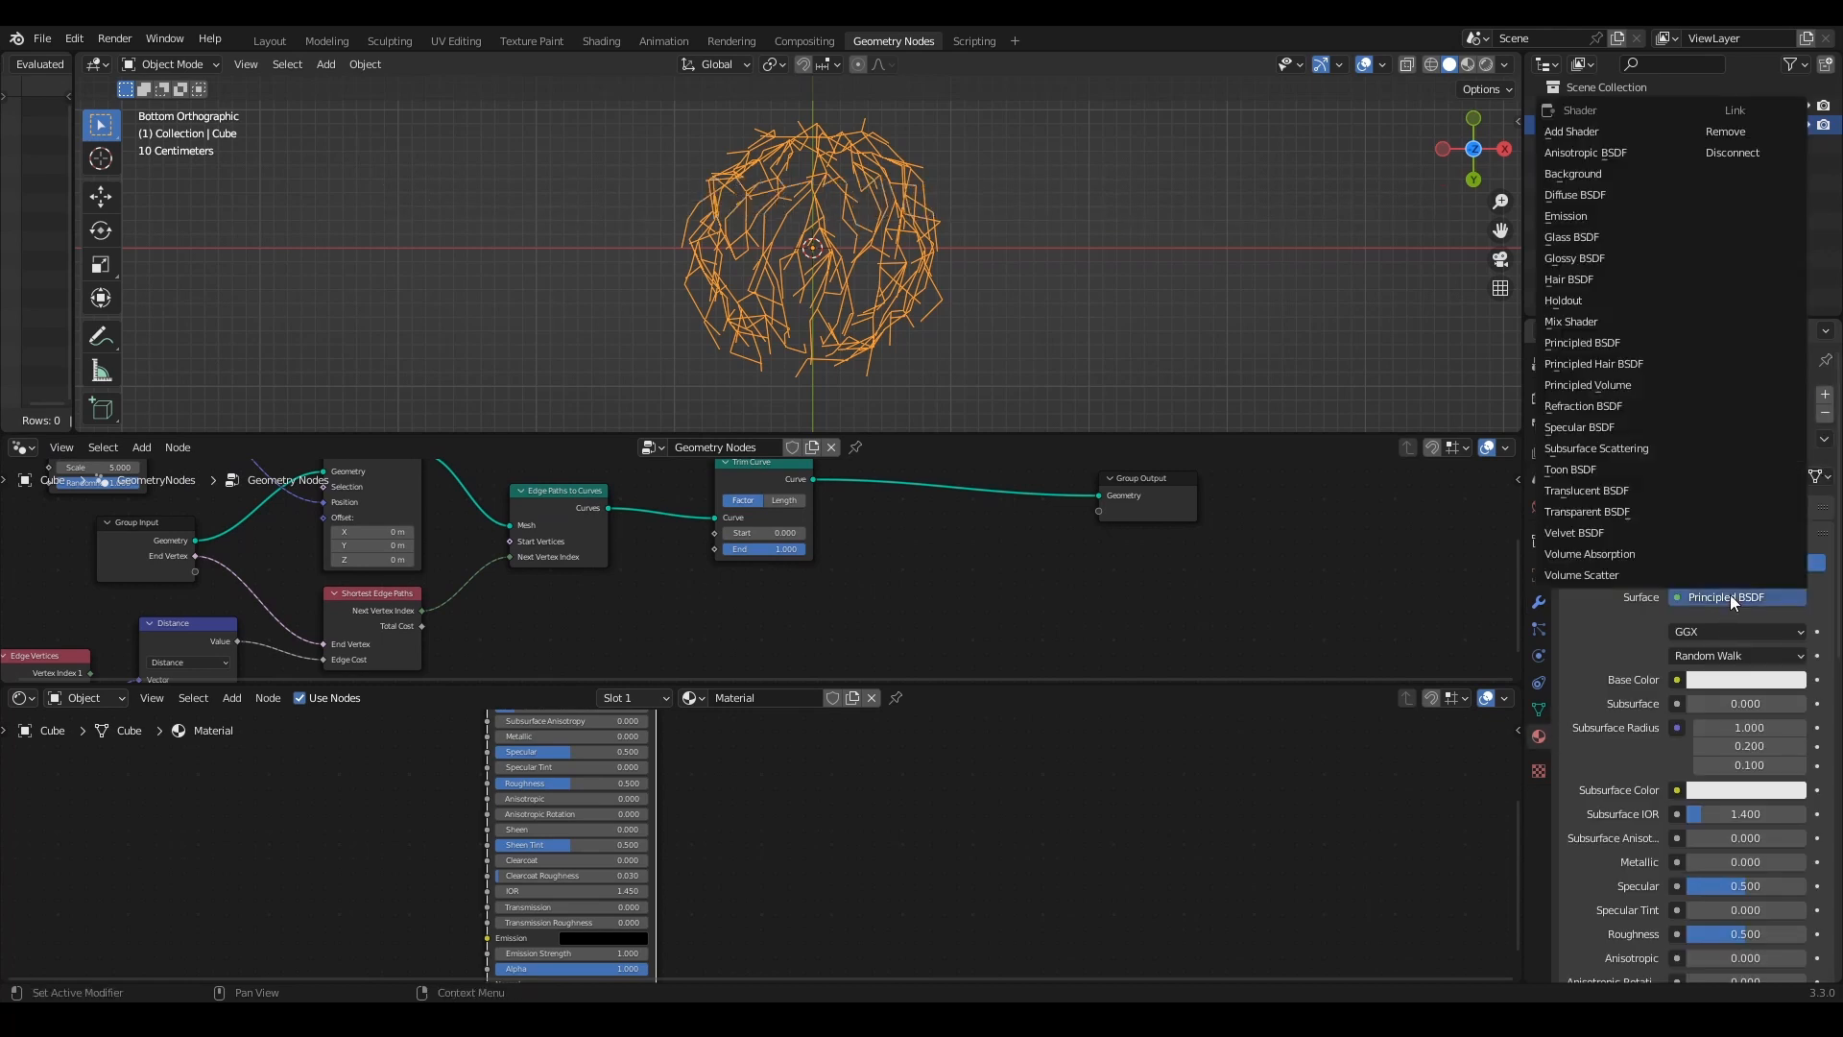
left_click(1621, 220)
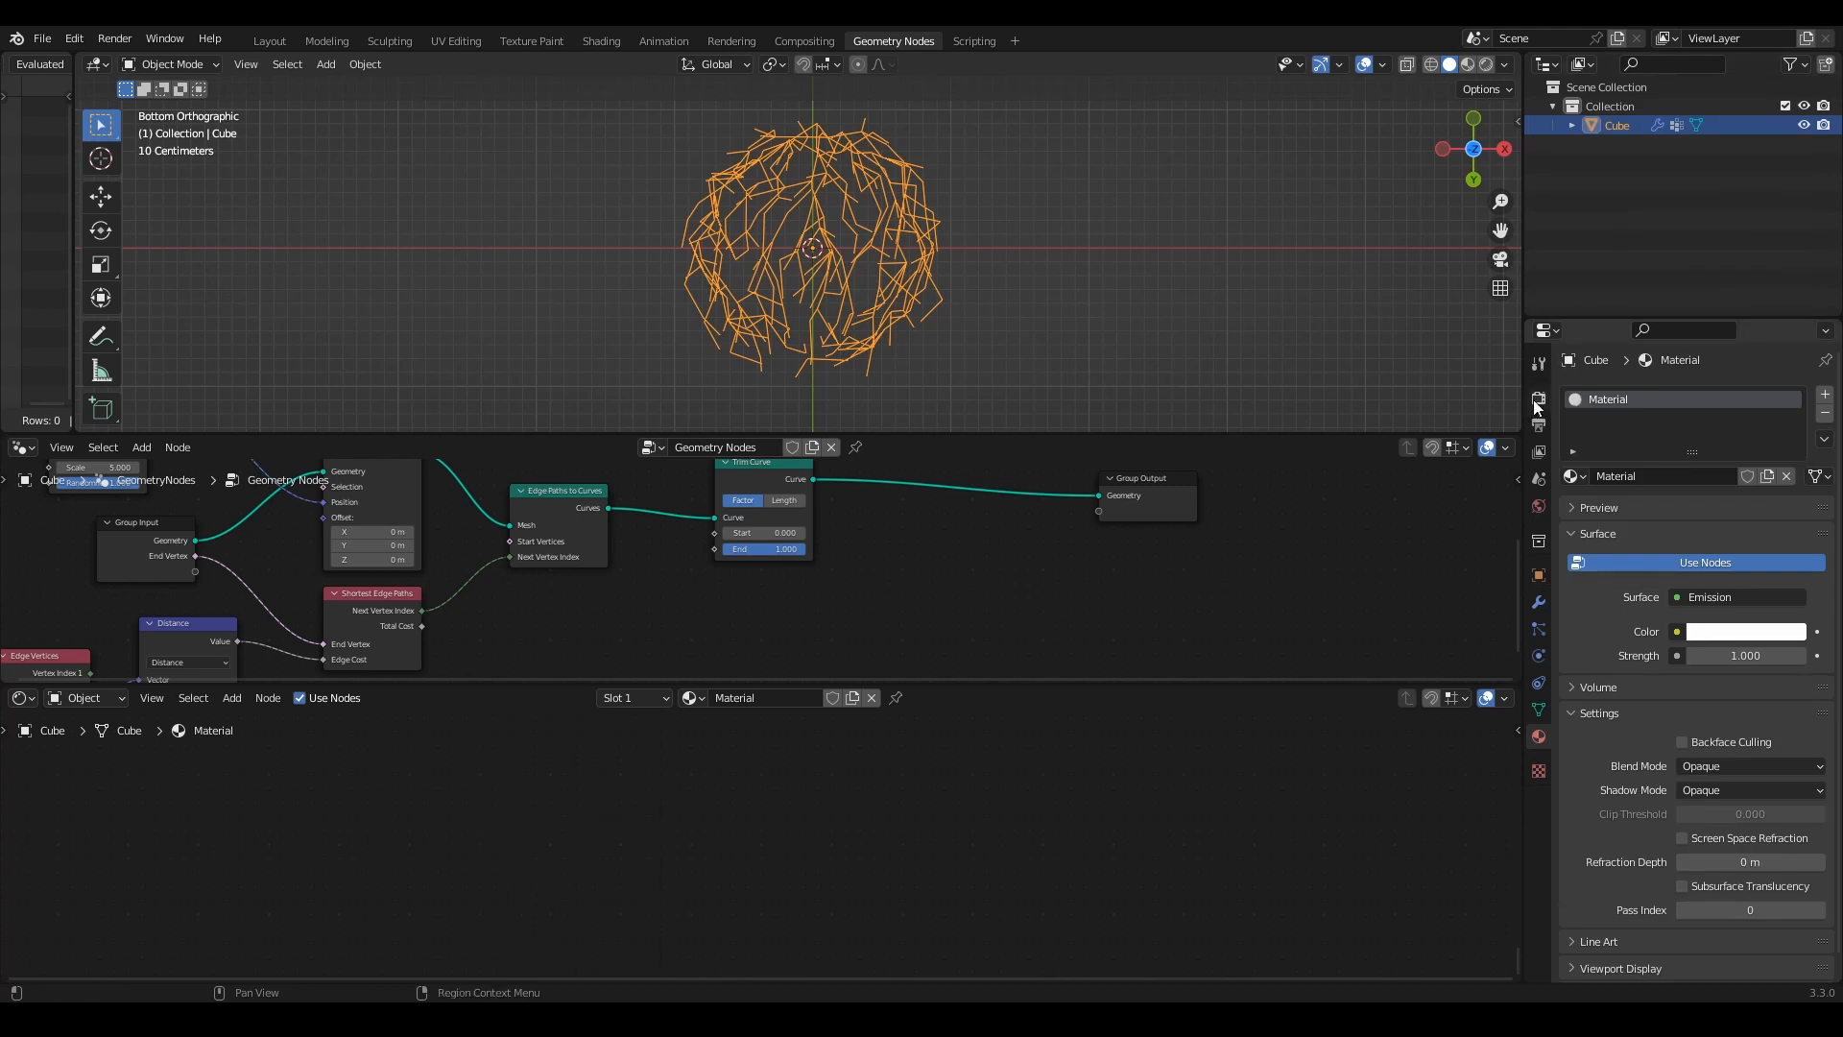
Step: Return to the material settings and switch the 3D viewport to Material Preview shading
left_click(1539, 398)
left_click(1539, 736)
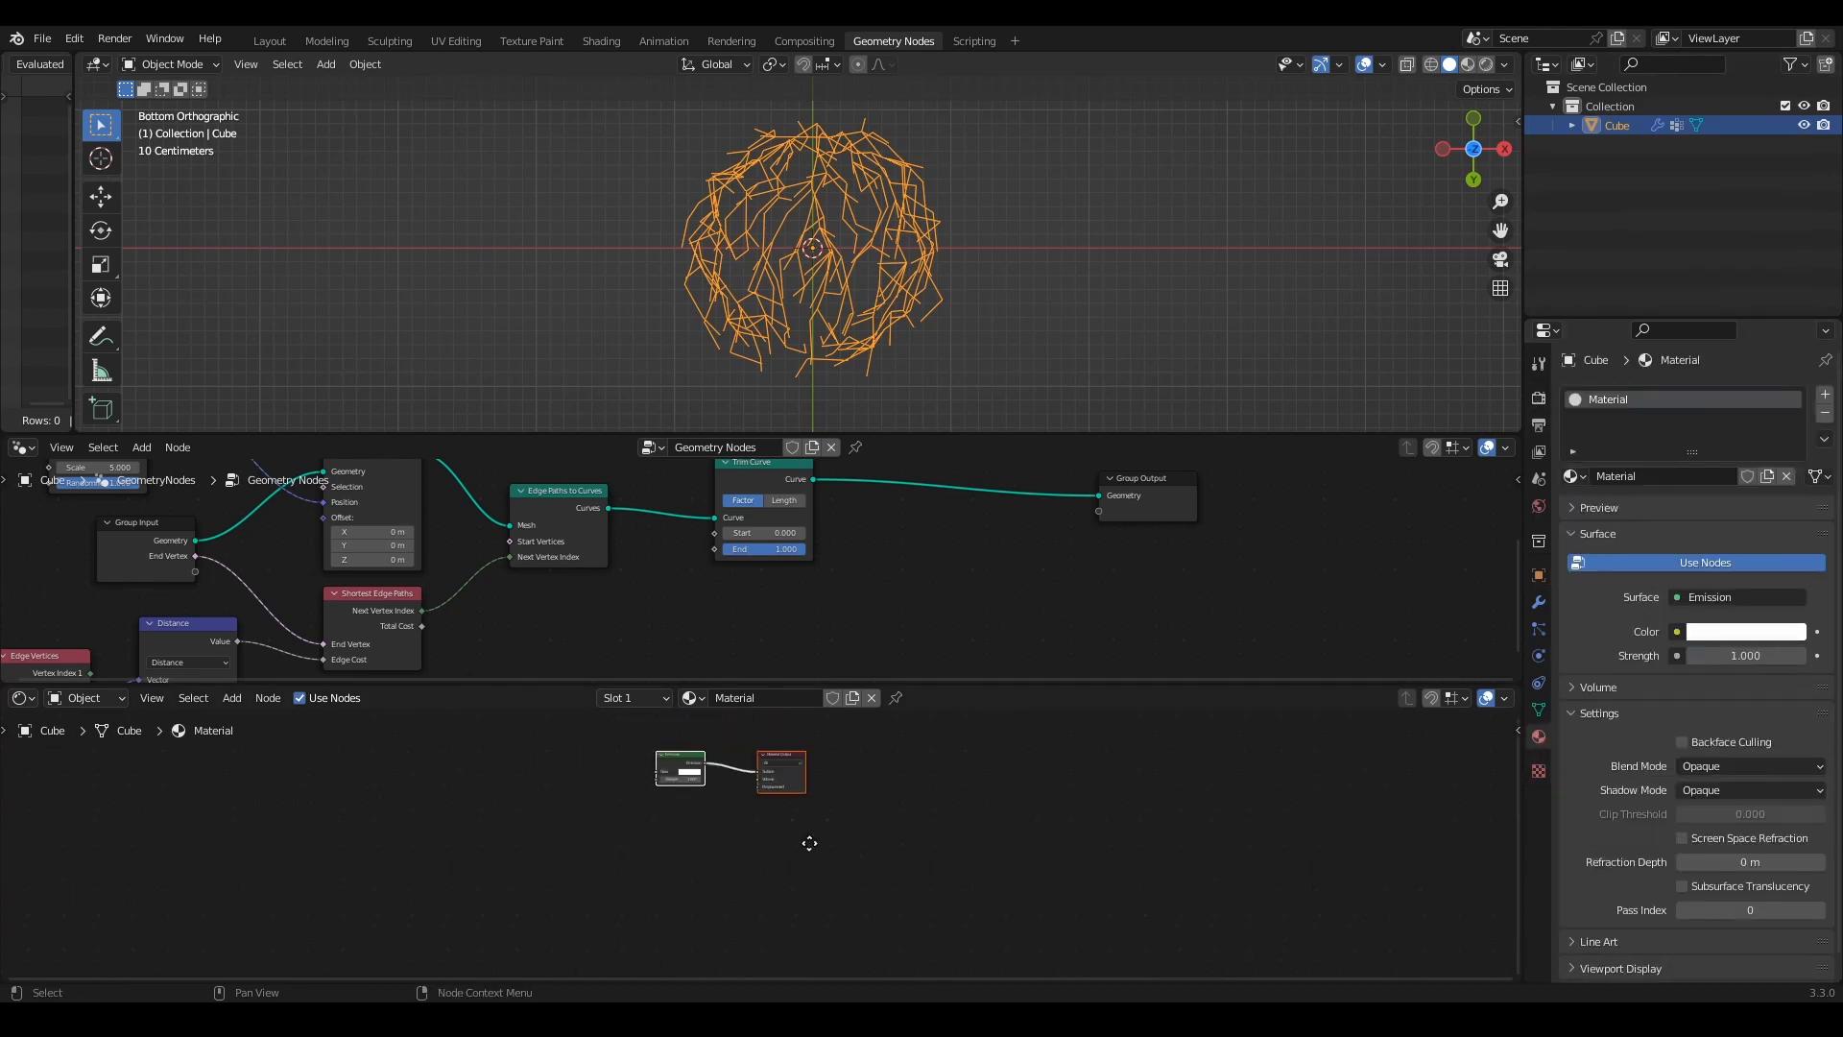
key("Home")
left_click(1468, 64)
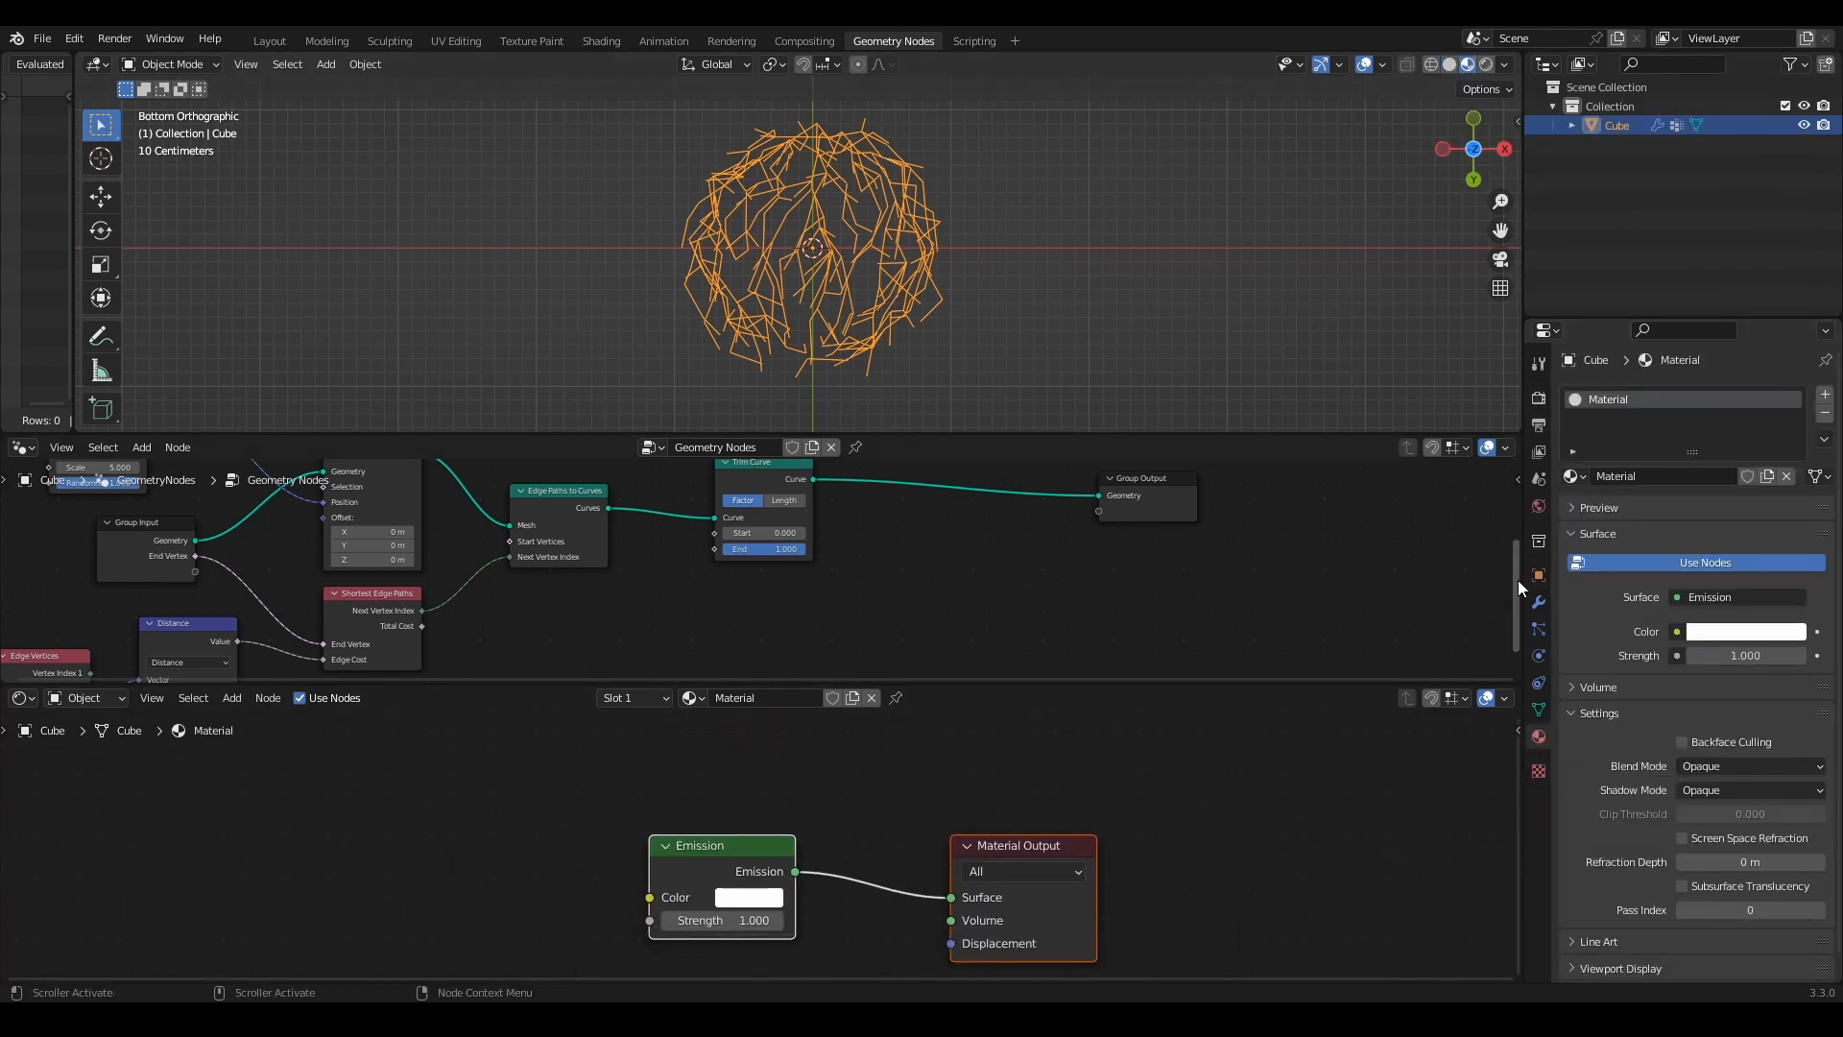
Step: Turn off the GeometryNodes modifier's viewport display and raise the Emission node's strength to 5.9
left_click(1539, 602)
left_click(1739, 426)
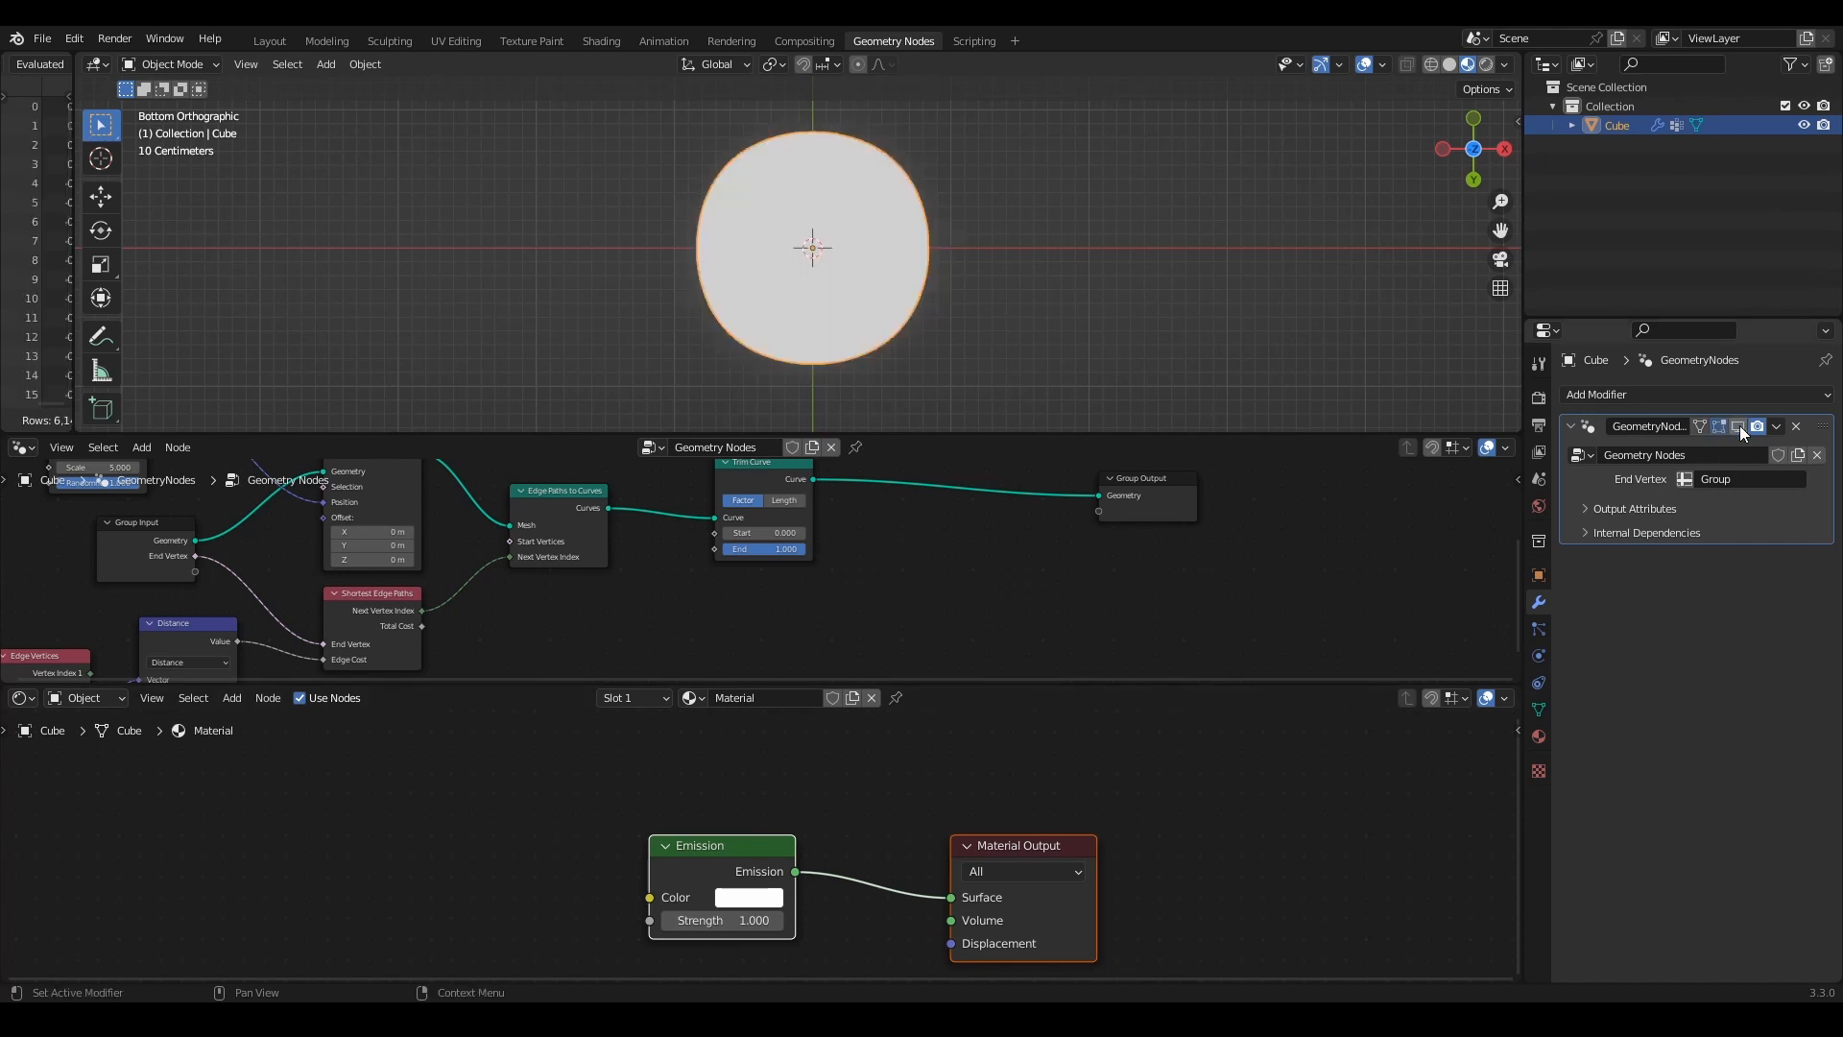
left_click_drag(745, 921, 785, 921)
left_click_drag(722, 921, 634, 921)
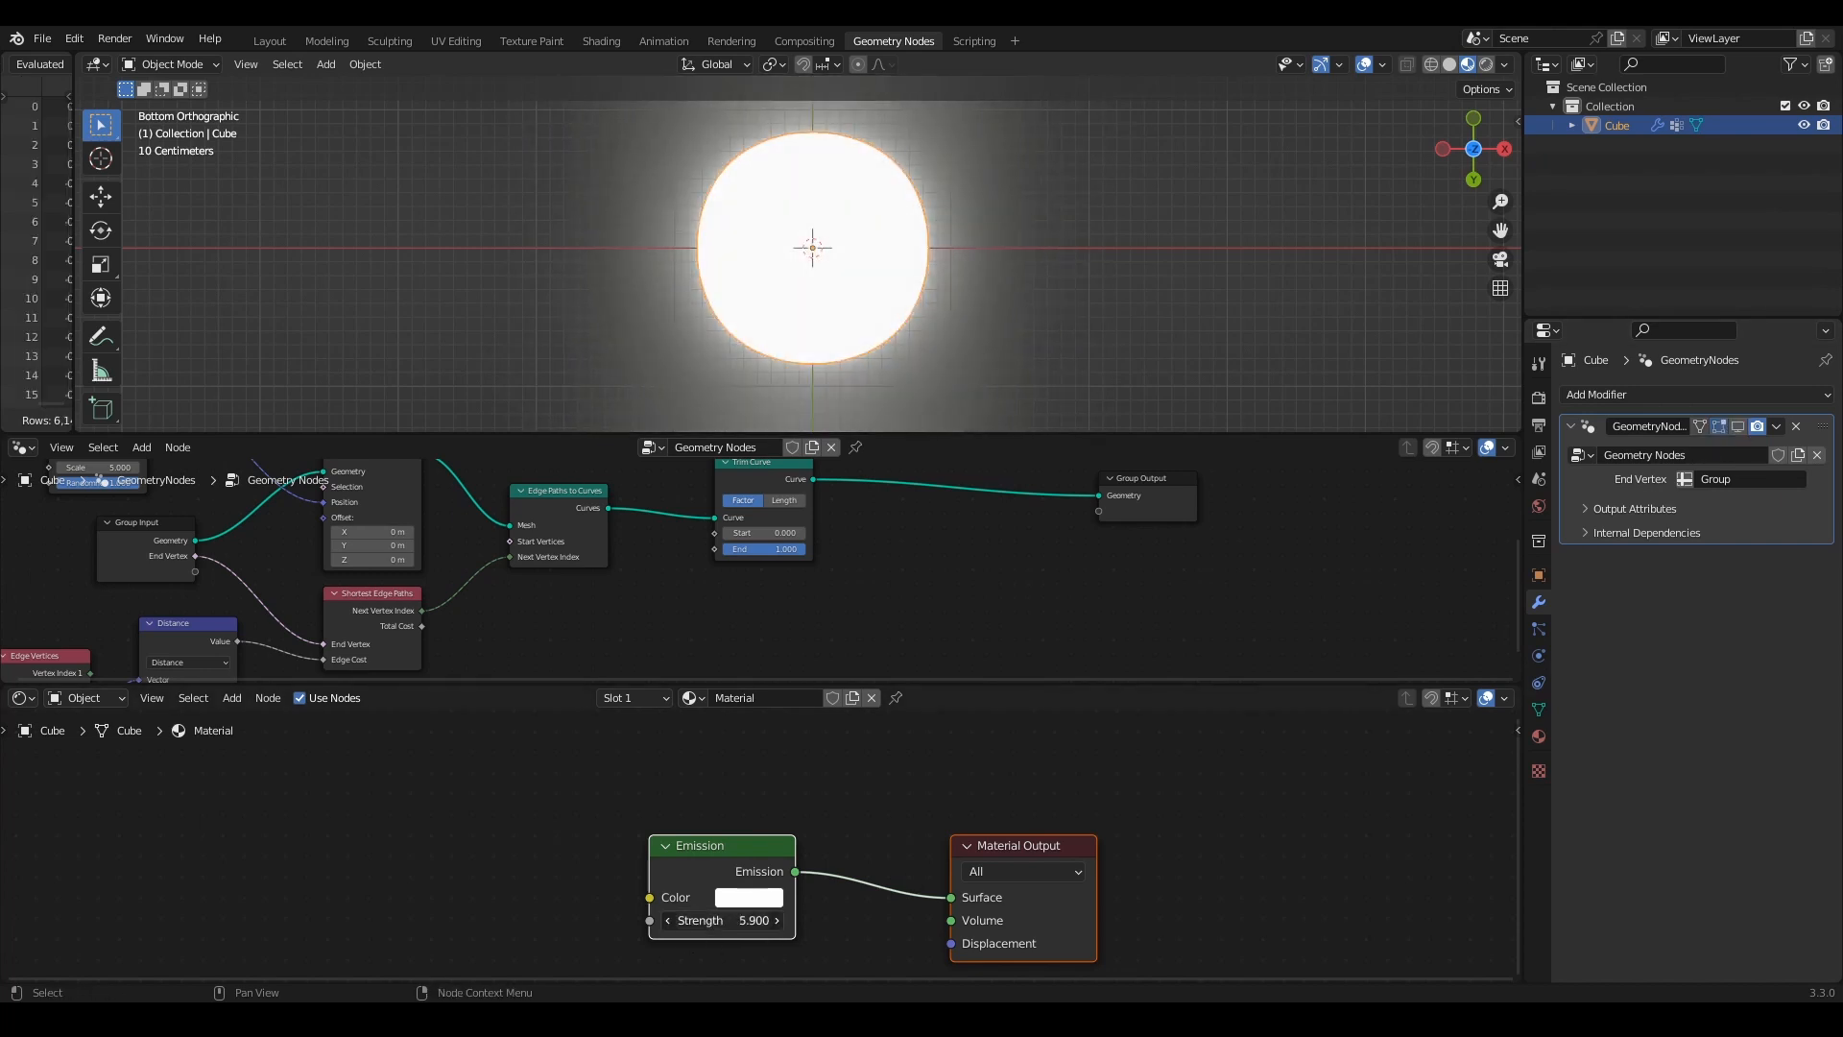
Step: Add a ColorRamp node to the material and connect its color output to the Emission color
middle_click_drag(276, 870, 535, 823)
key("shift+a")
left_click(557, 784)
type("color")
key("Return")
left_click(633, 779)
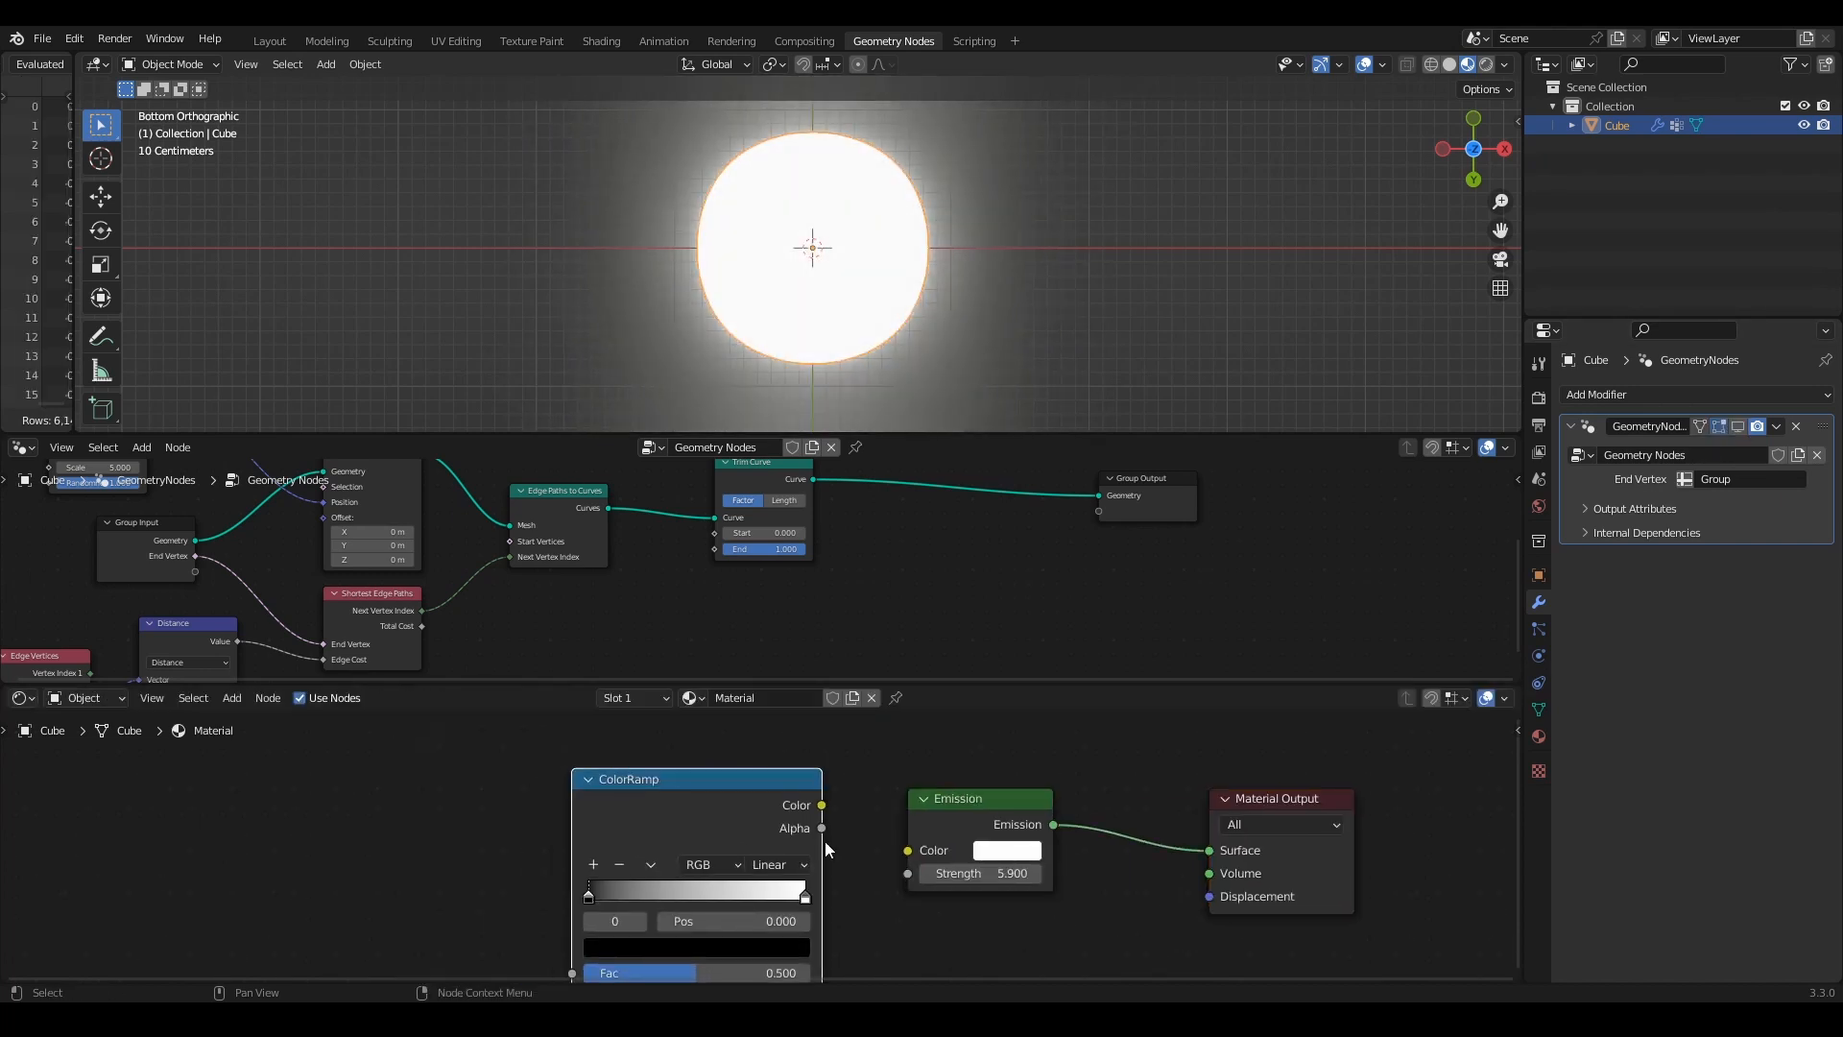
left_click_drag(822, 804, 907, 850)
Step: Move the ColorRamp's black stop to position 0.332 and recolor it saturated blue
left_click_drag(594, 896, 689, 902)
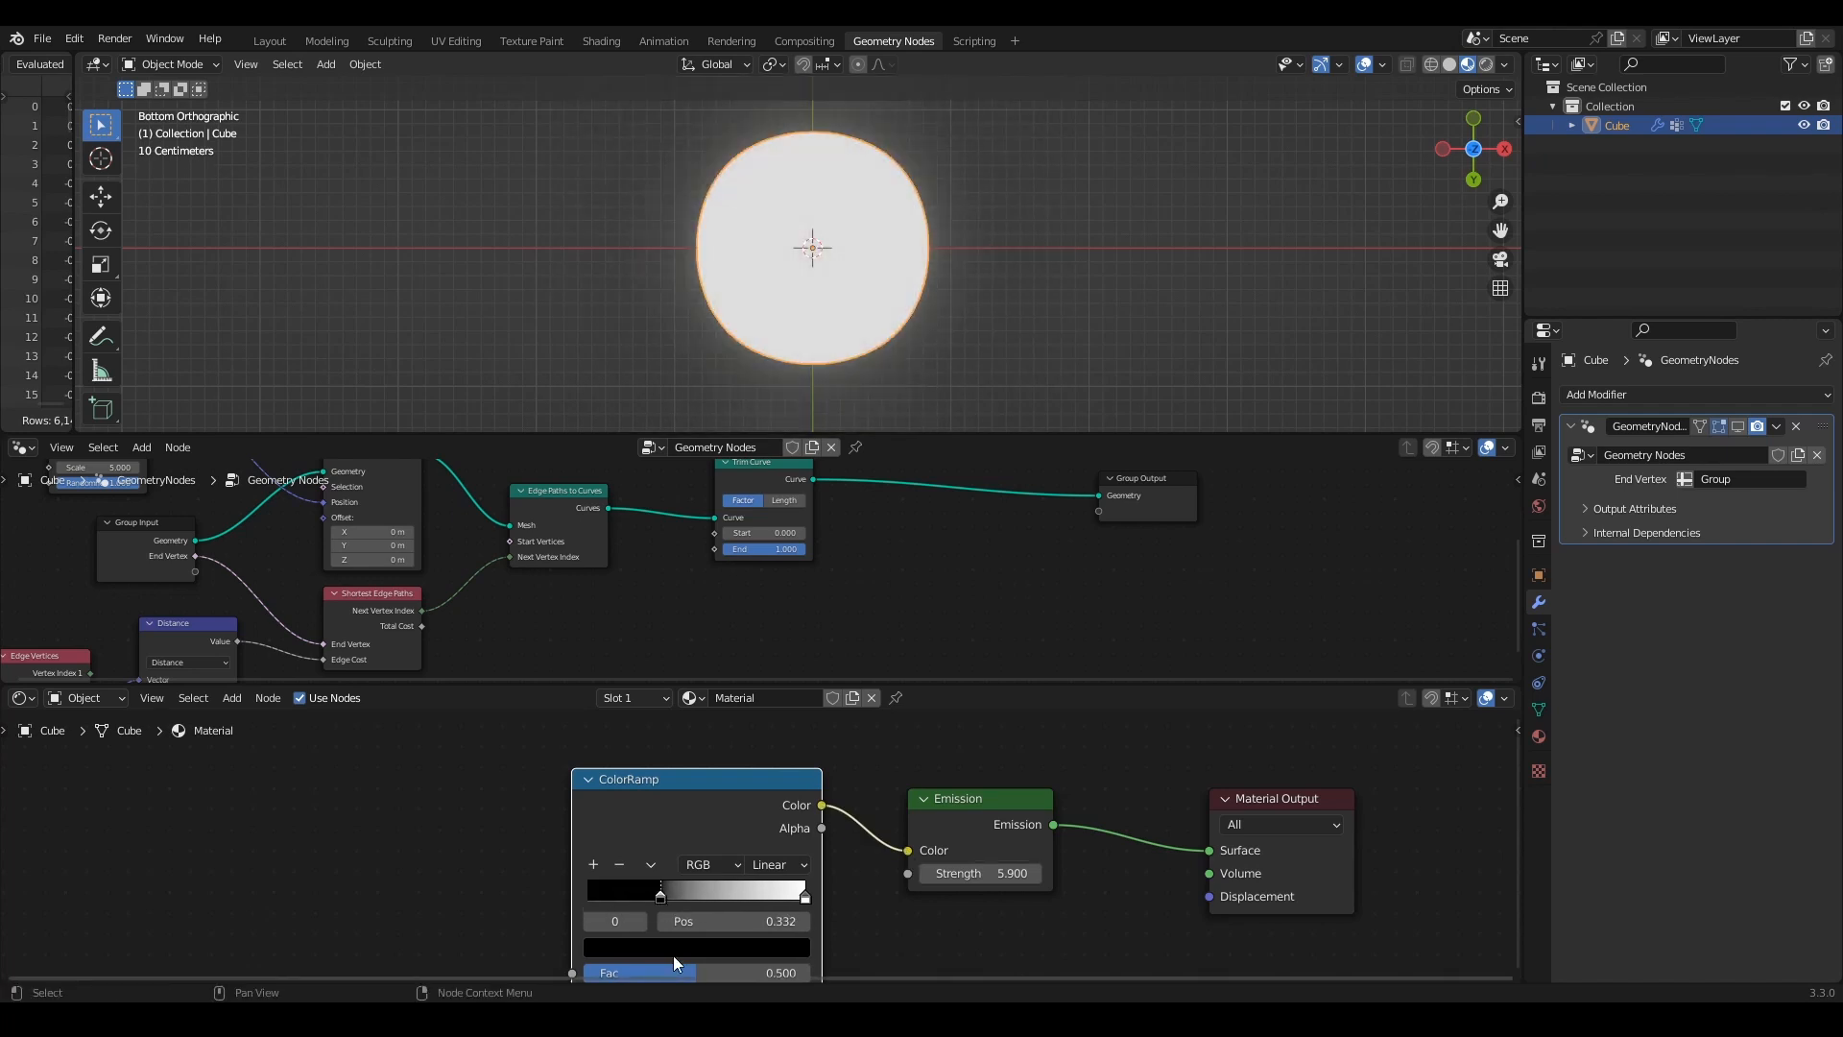
left_click(672, 947)
left_click_drag(764, 757, 764, 652)
left_click(740, 691)
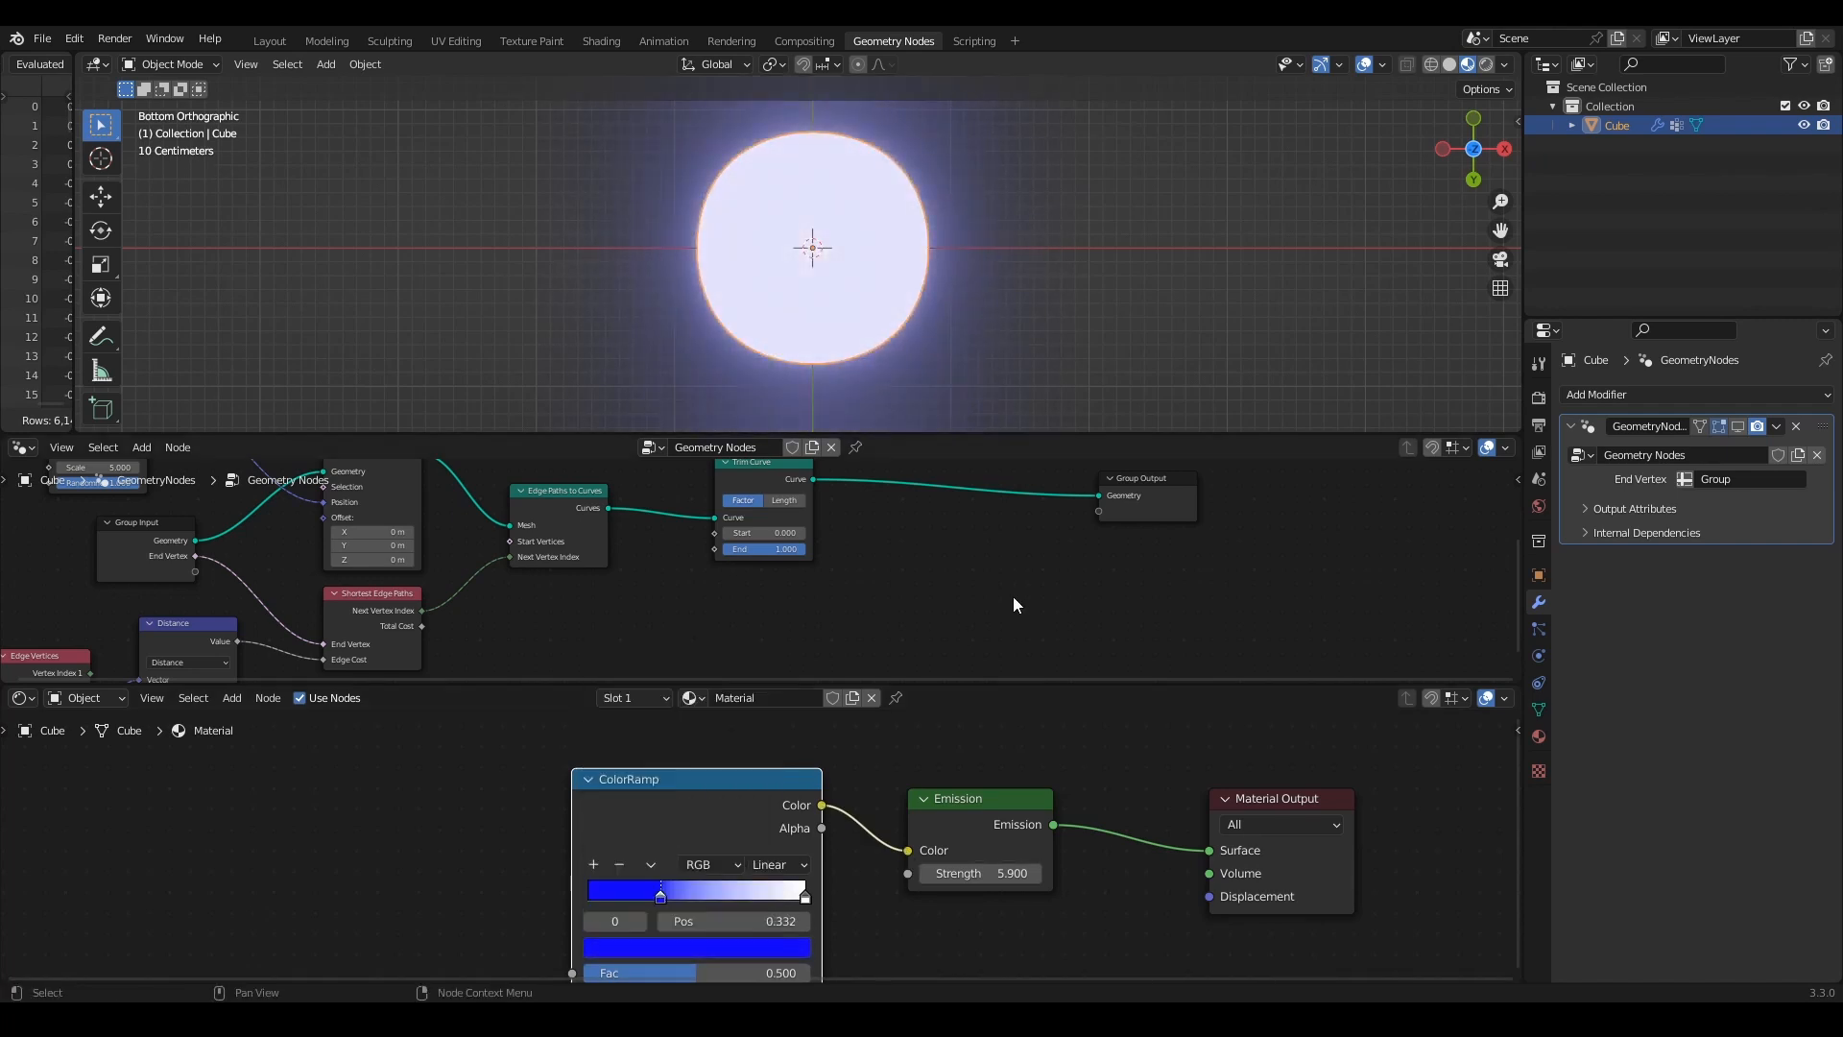
Step: Close the Shader Editor area by expanding the geometry node editor over it, and turn the GeometryNodes modifier's viewport display back on
scroll(1011, 596, "down", 1)
left_click_drag(949, 679, 966, 926)
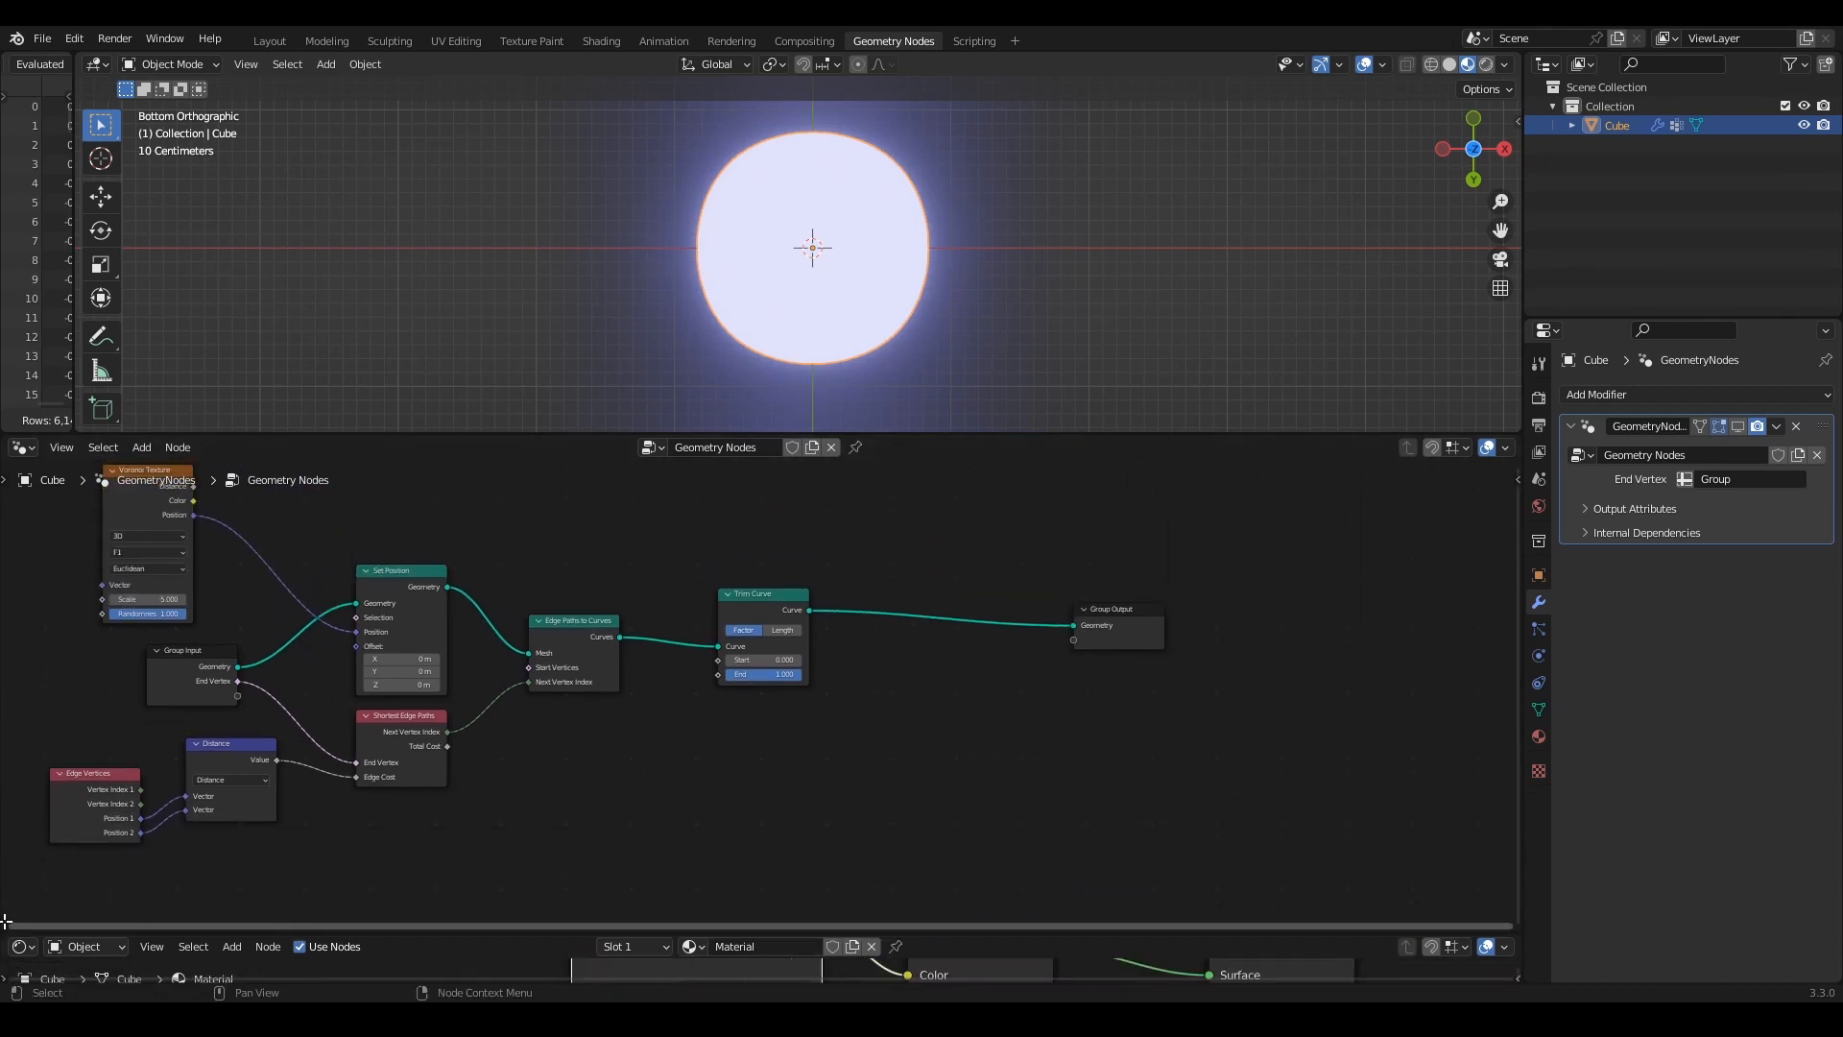
left_click_drag(6, 933, 58, 938)
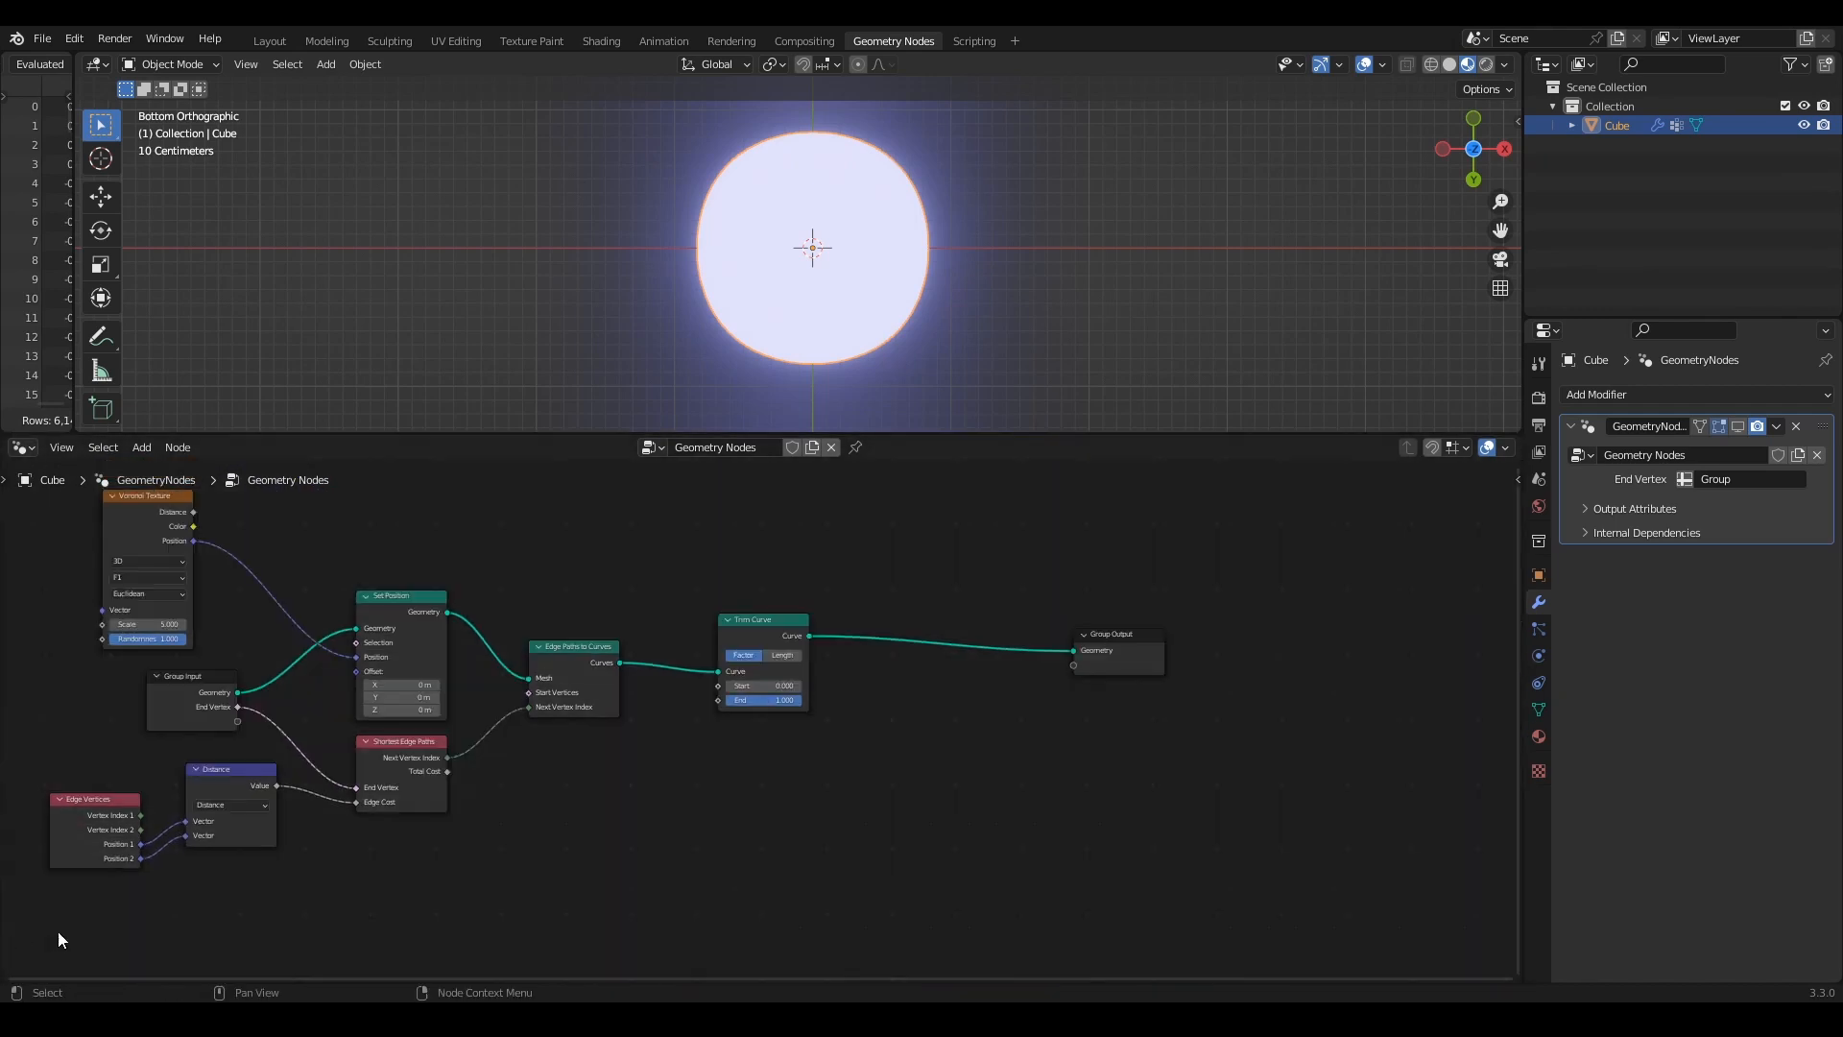
left_click(1734, 428)
Step: Move the Group Output node aside and insert a Curve to Mesh node between Trim Curve and Group Output
scroll(768, 669, "up", 3)
middle_click_drag(885, 651, 600, 649)
scroll(600, 650, "down", 1)
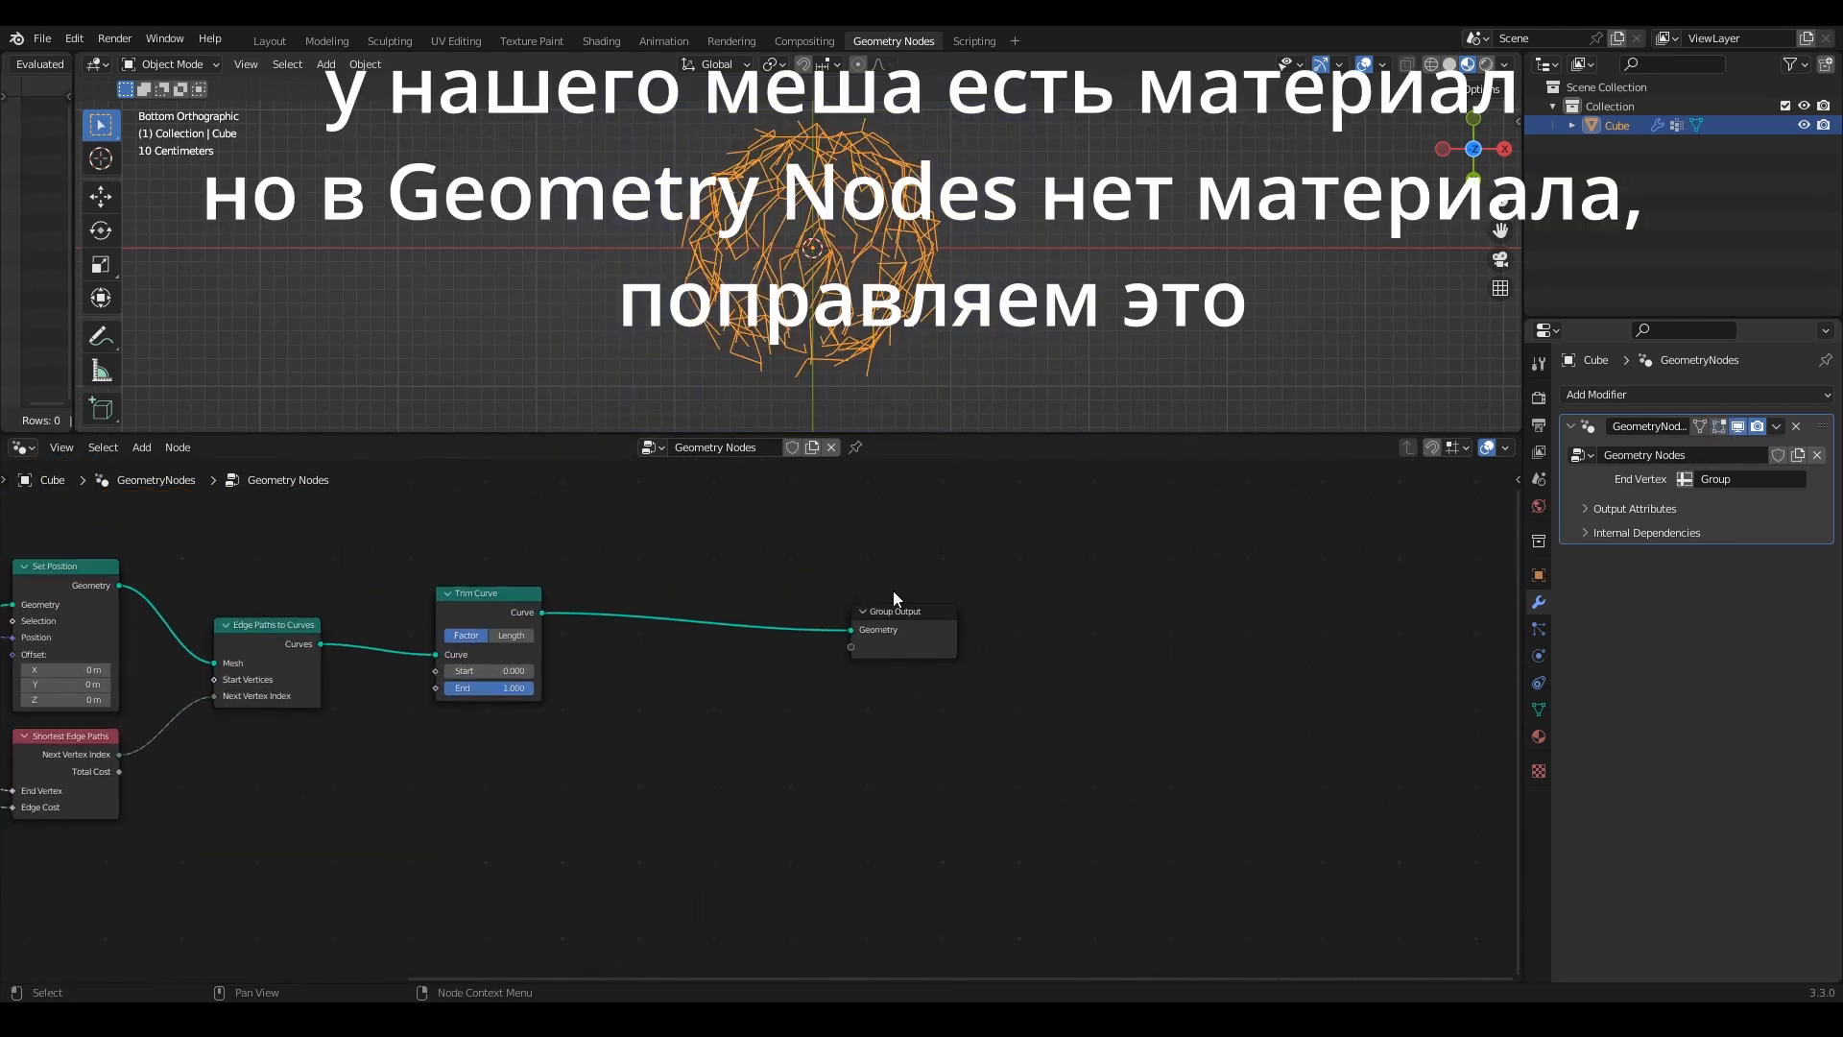
left_click_drag(894, 611, 1101, 602)
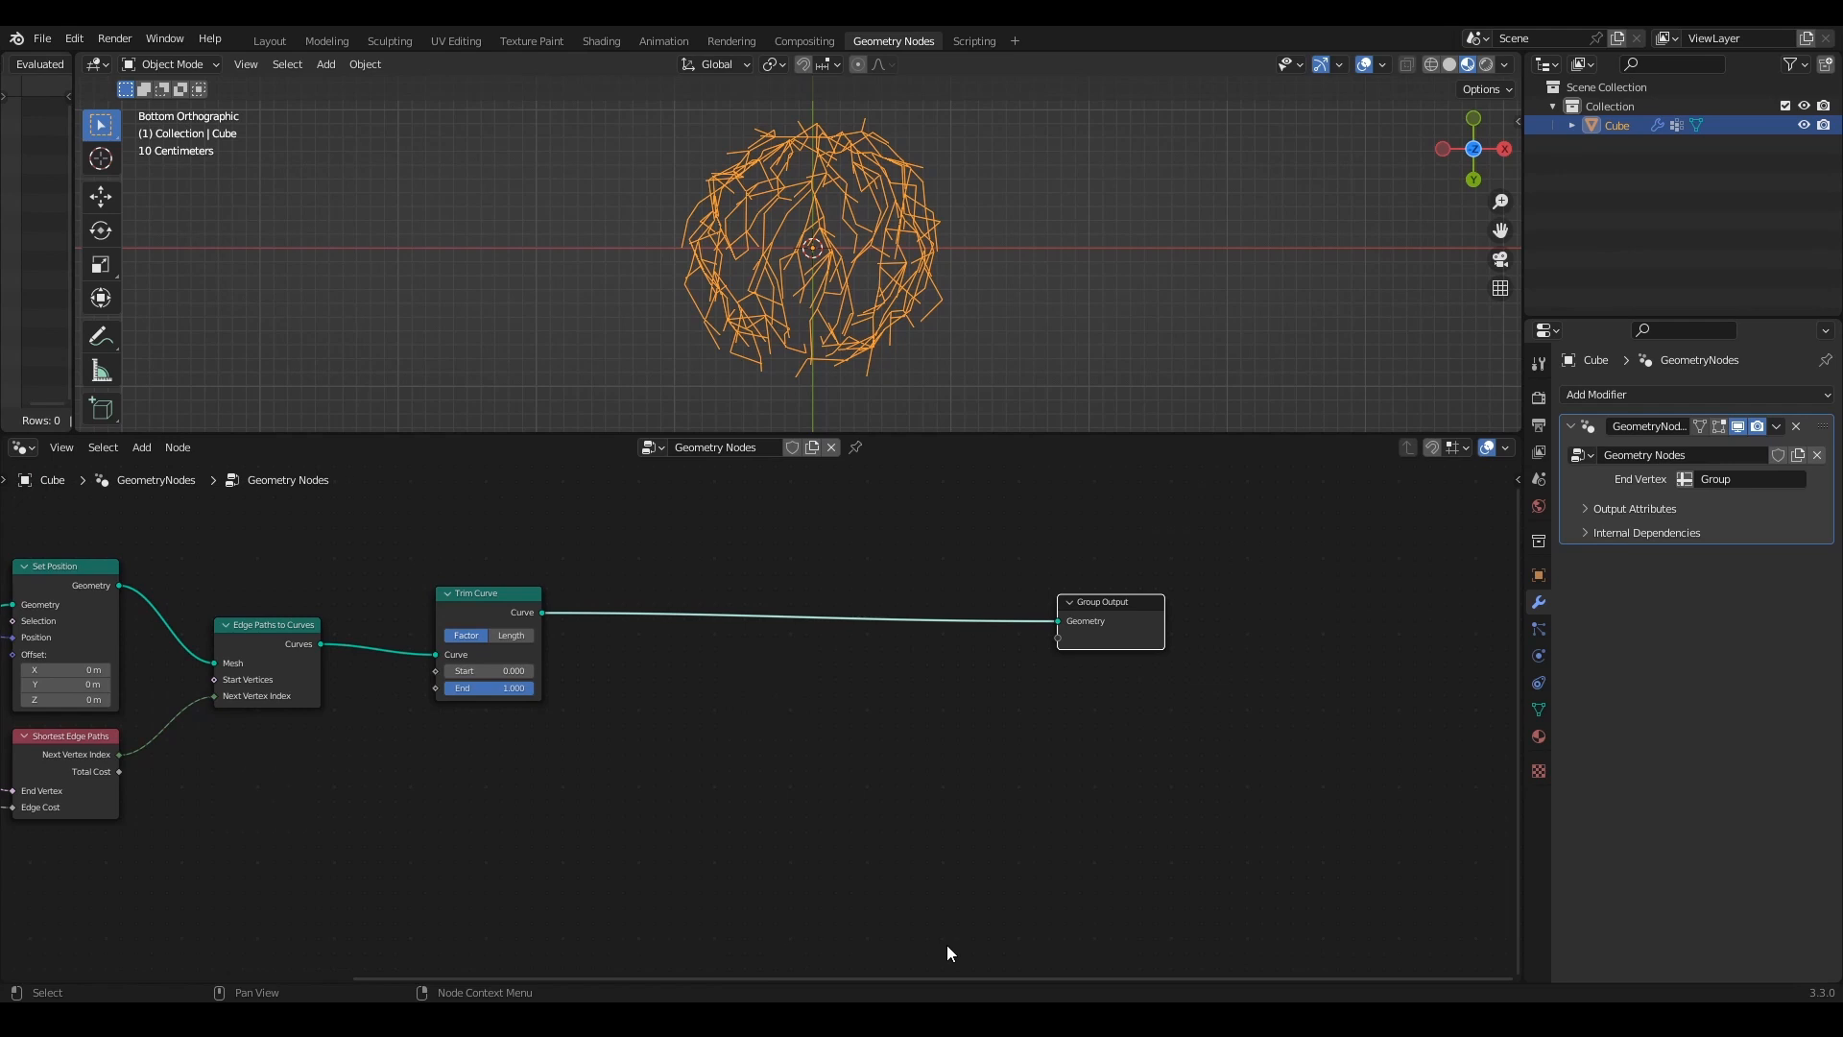
key("shift+a")
left_click(727, 527)
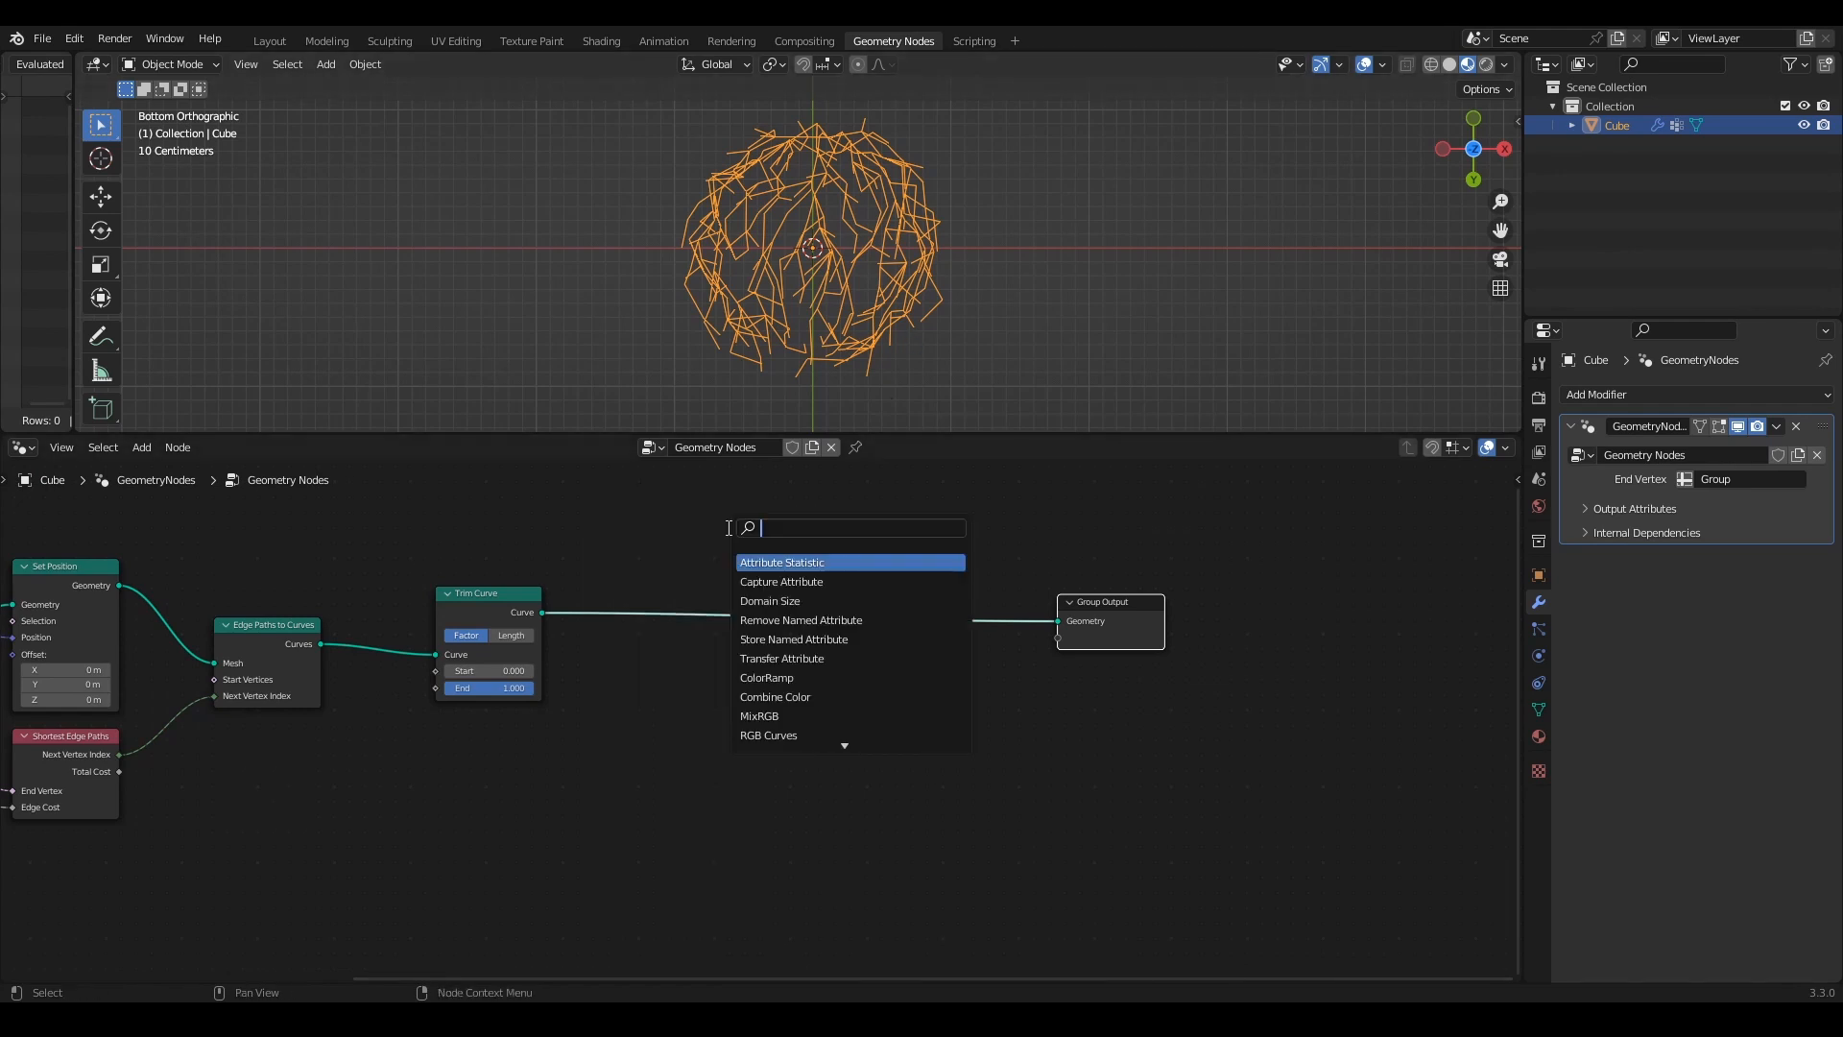
type("curve")
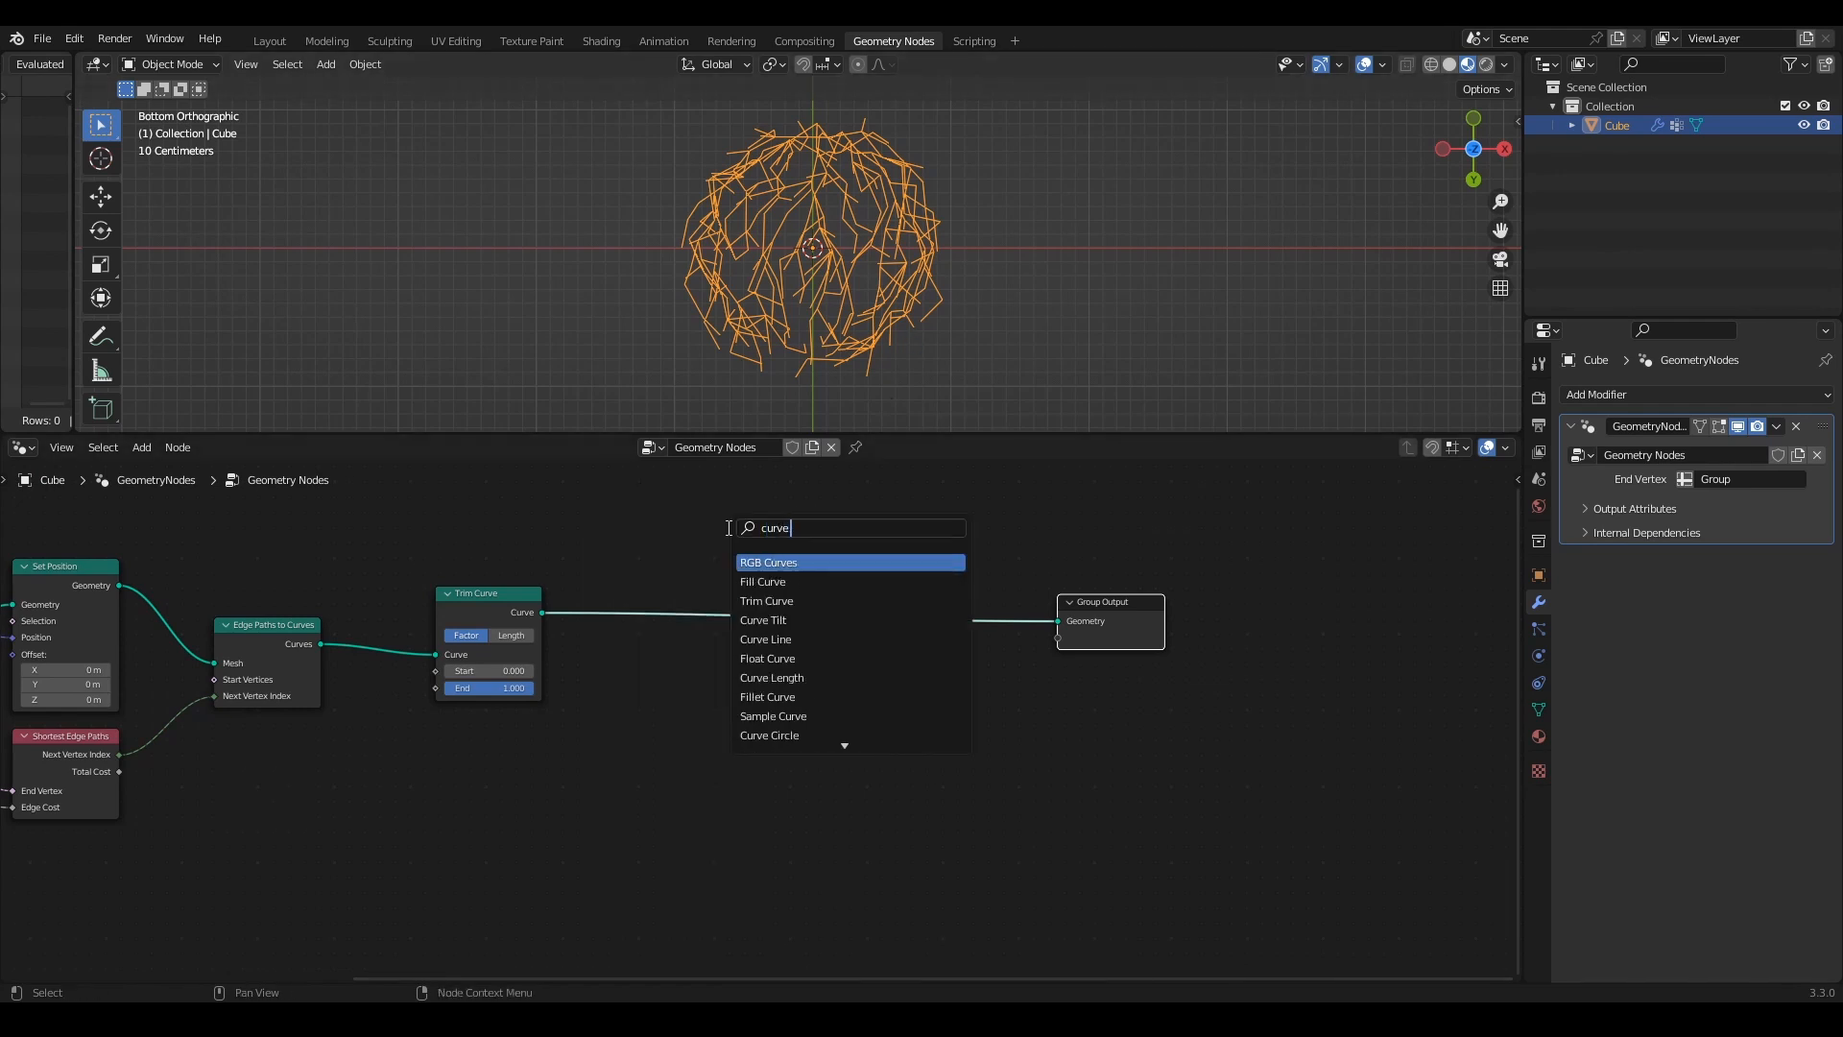
type(" to m")
key("Return")
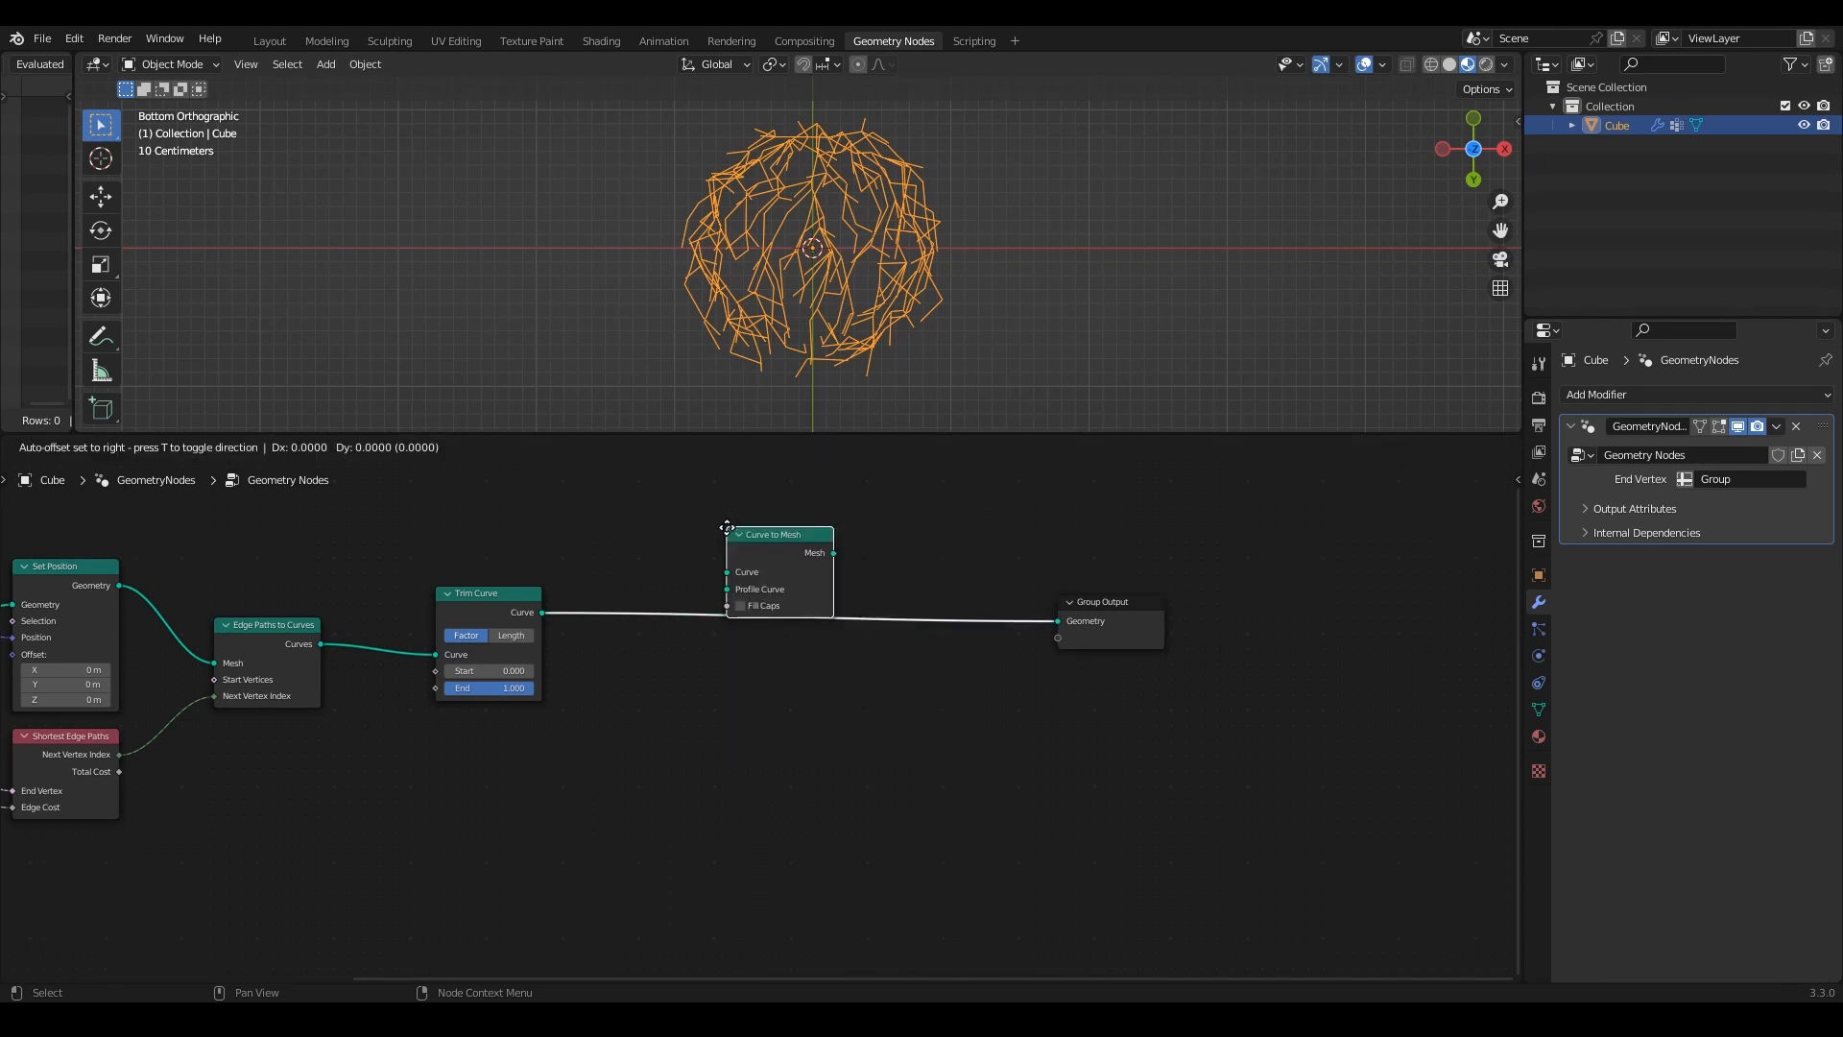
left_click(716, 591)
middle_click_drag(766, 723, 860, 710)
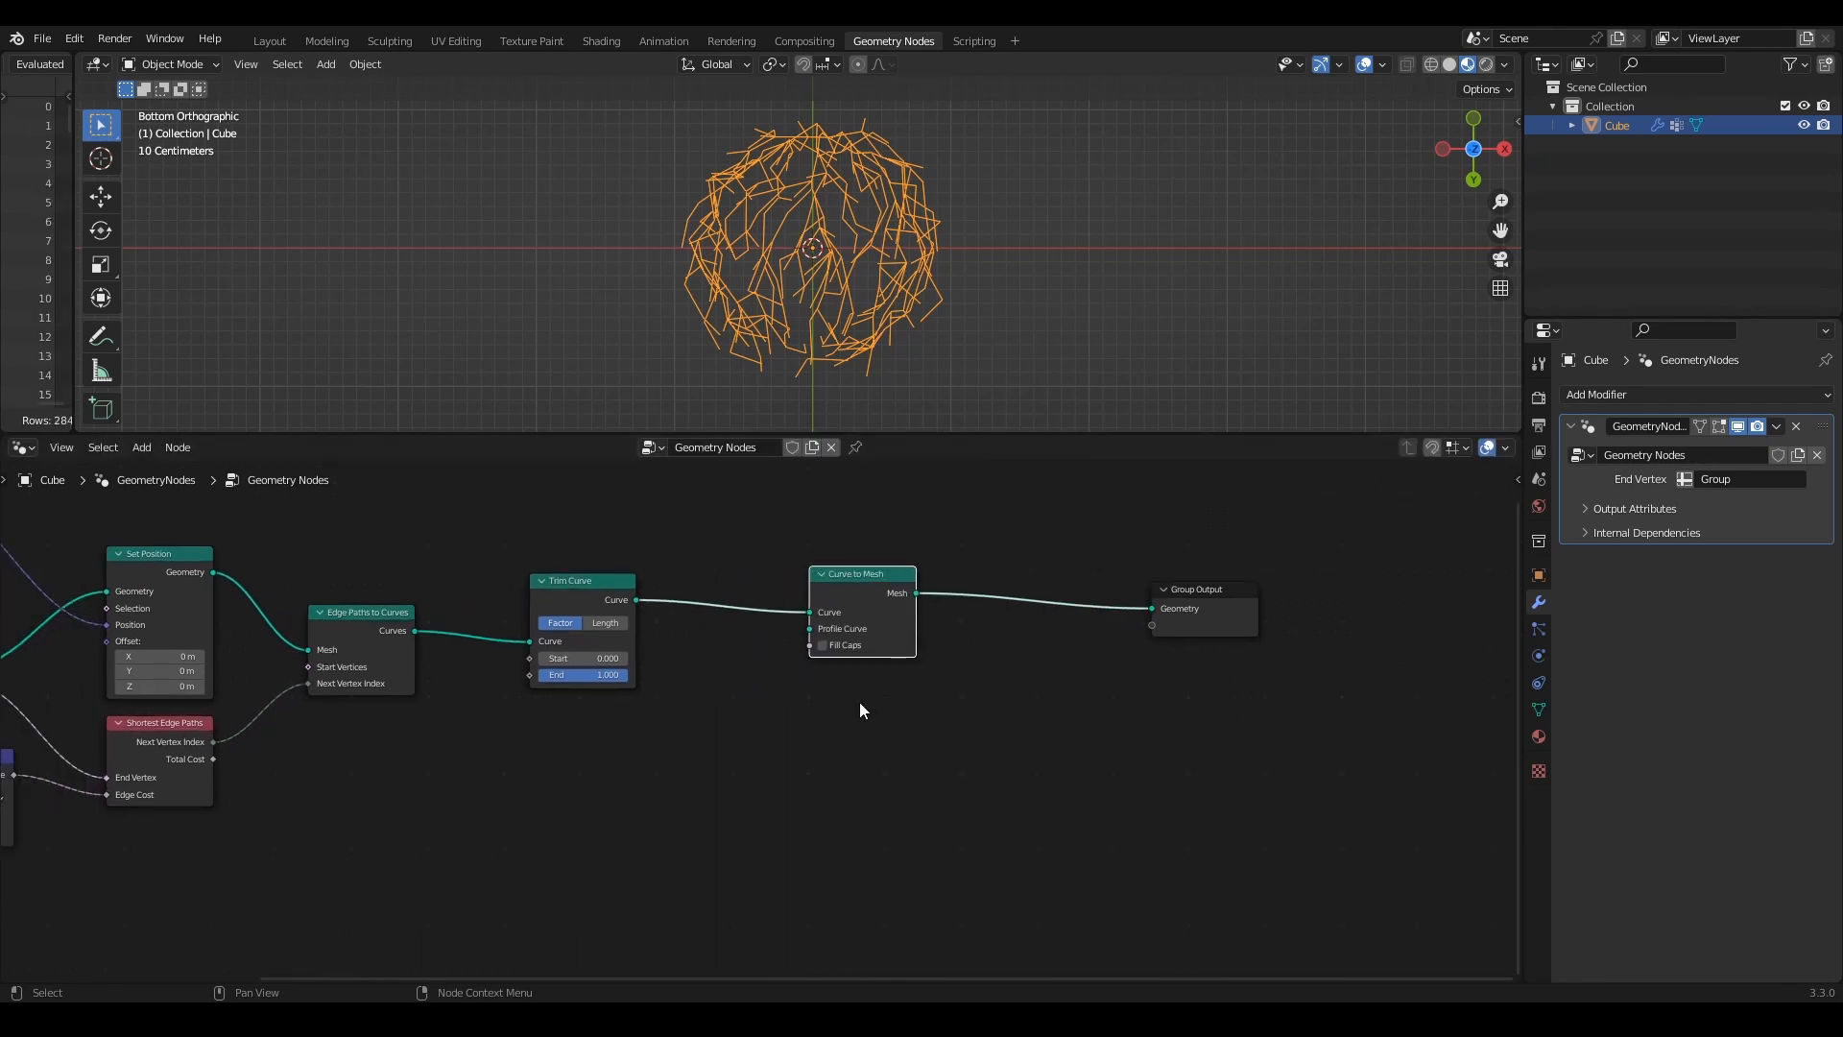
key("shift+a")
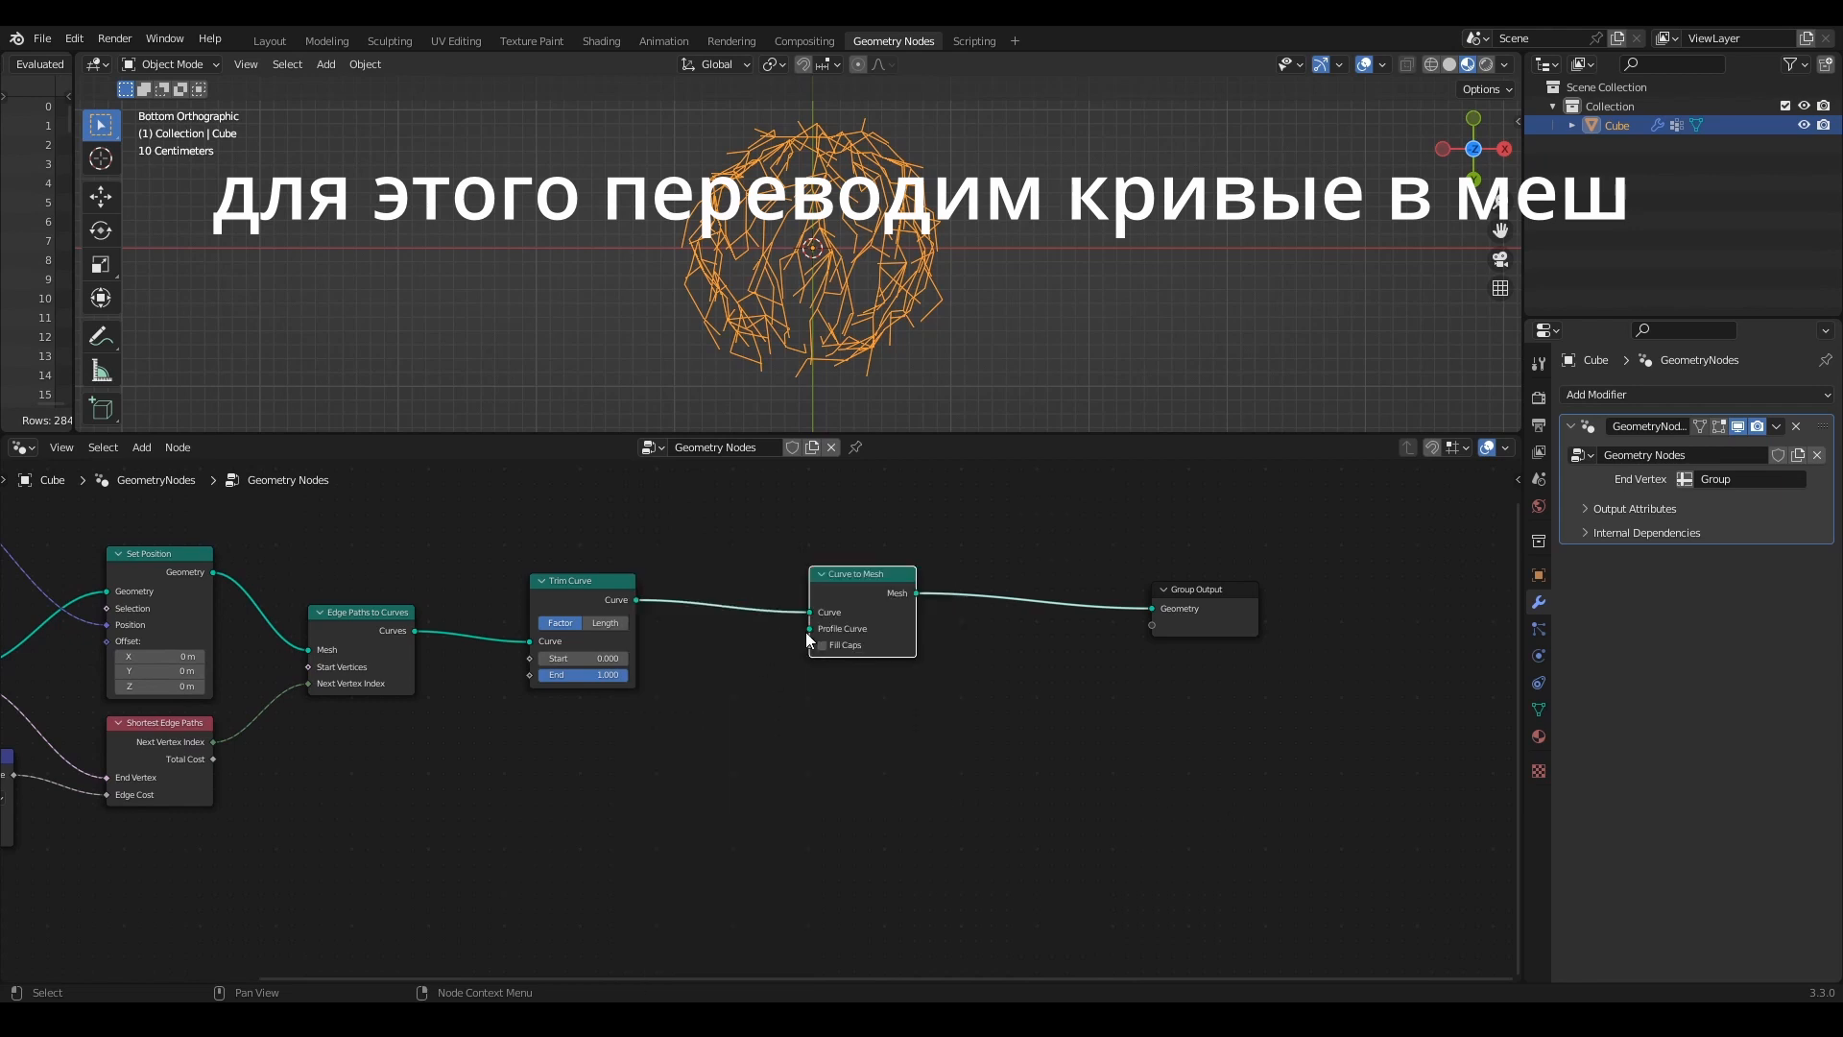
left_click_drag(809, 629, 746, 758)
type("c")
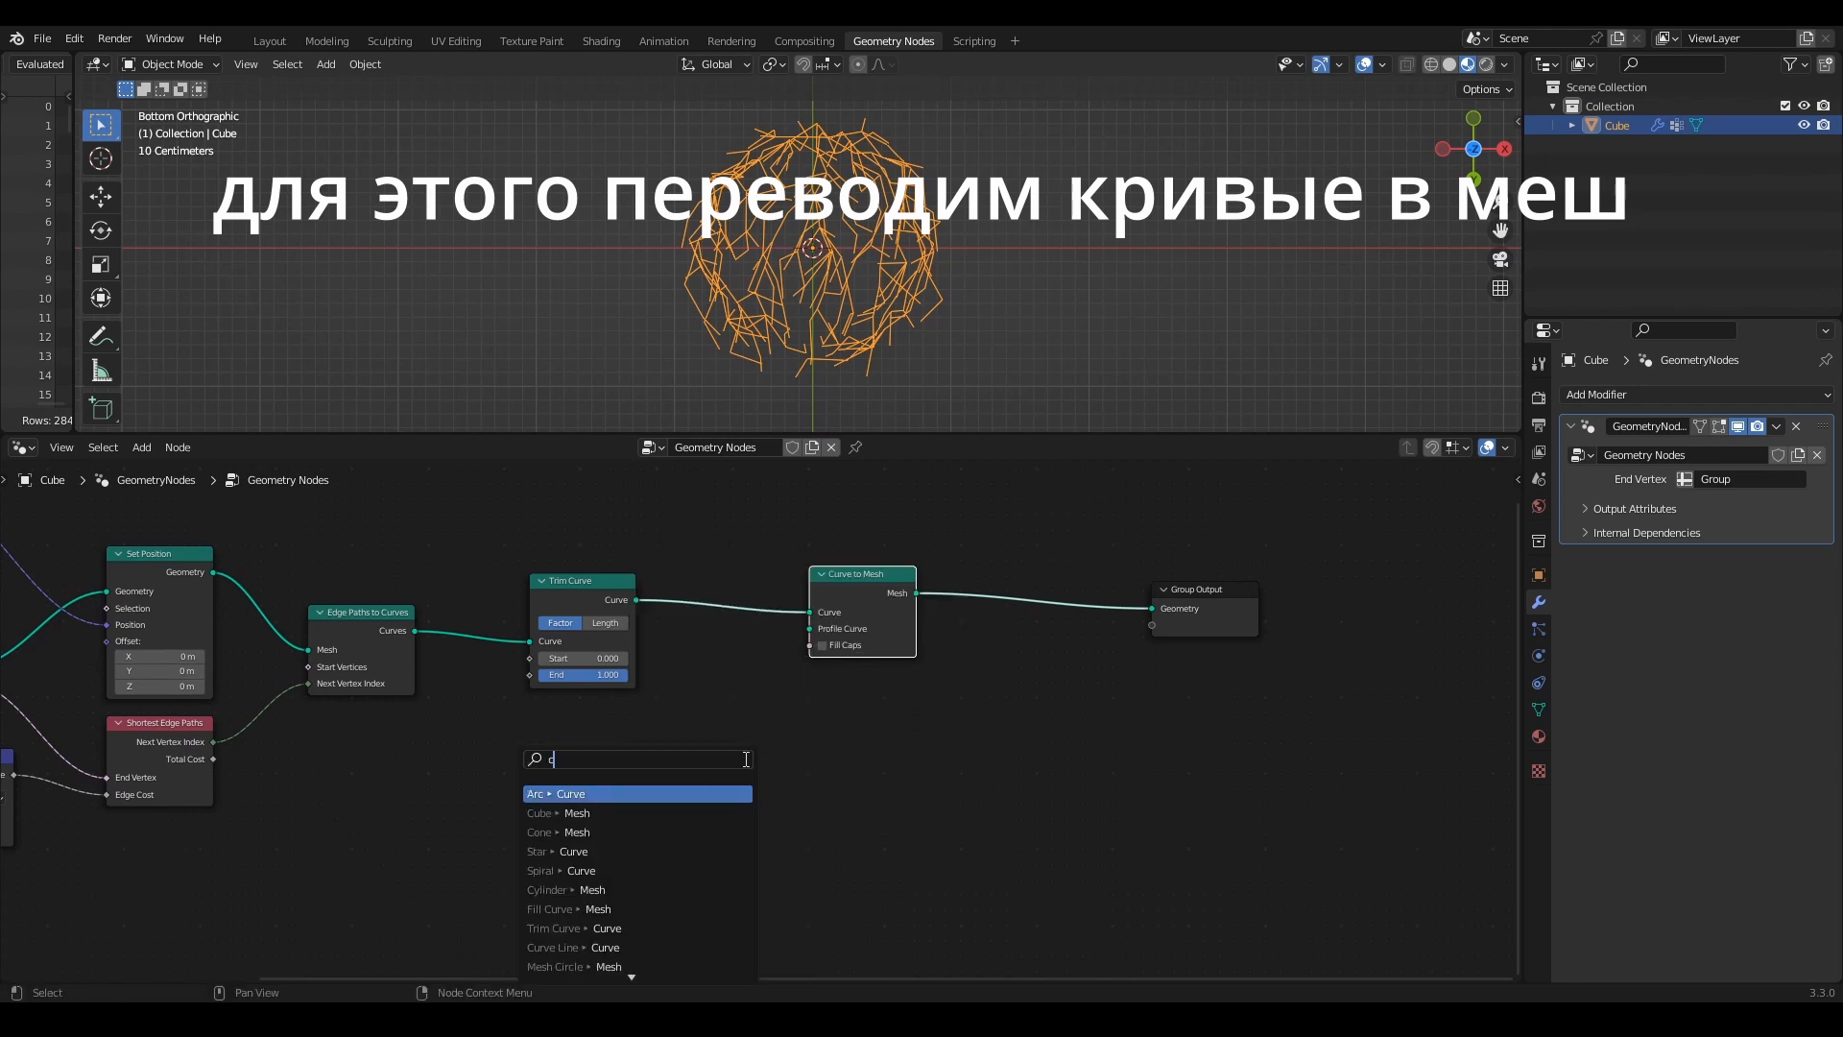
type("ur")
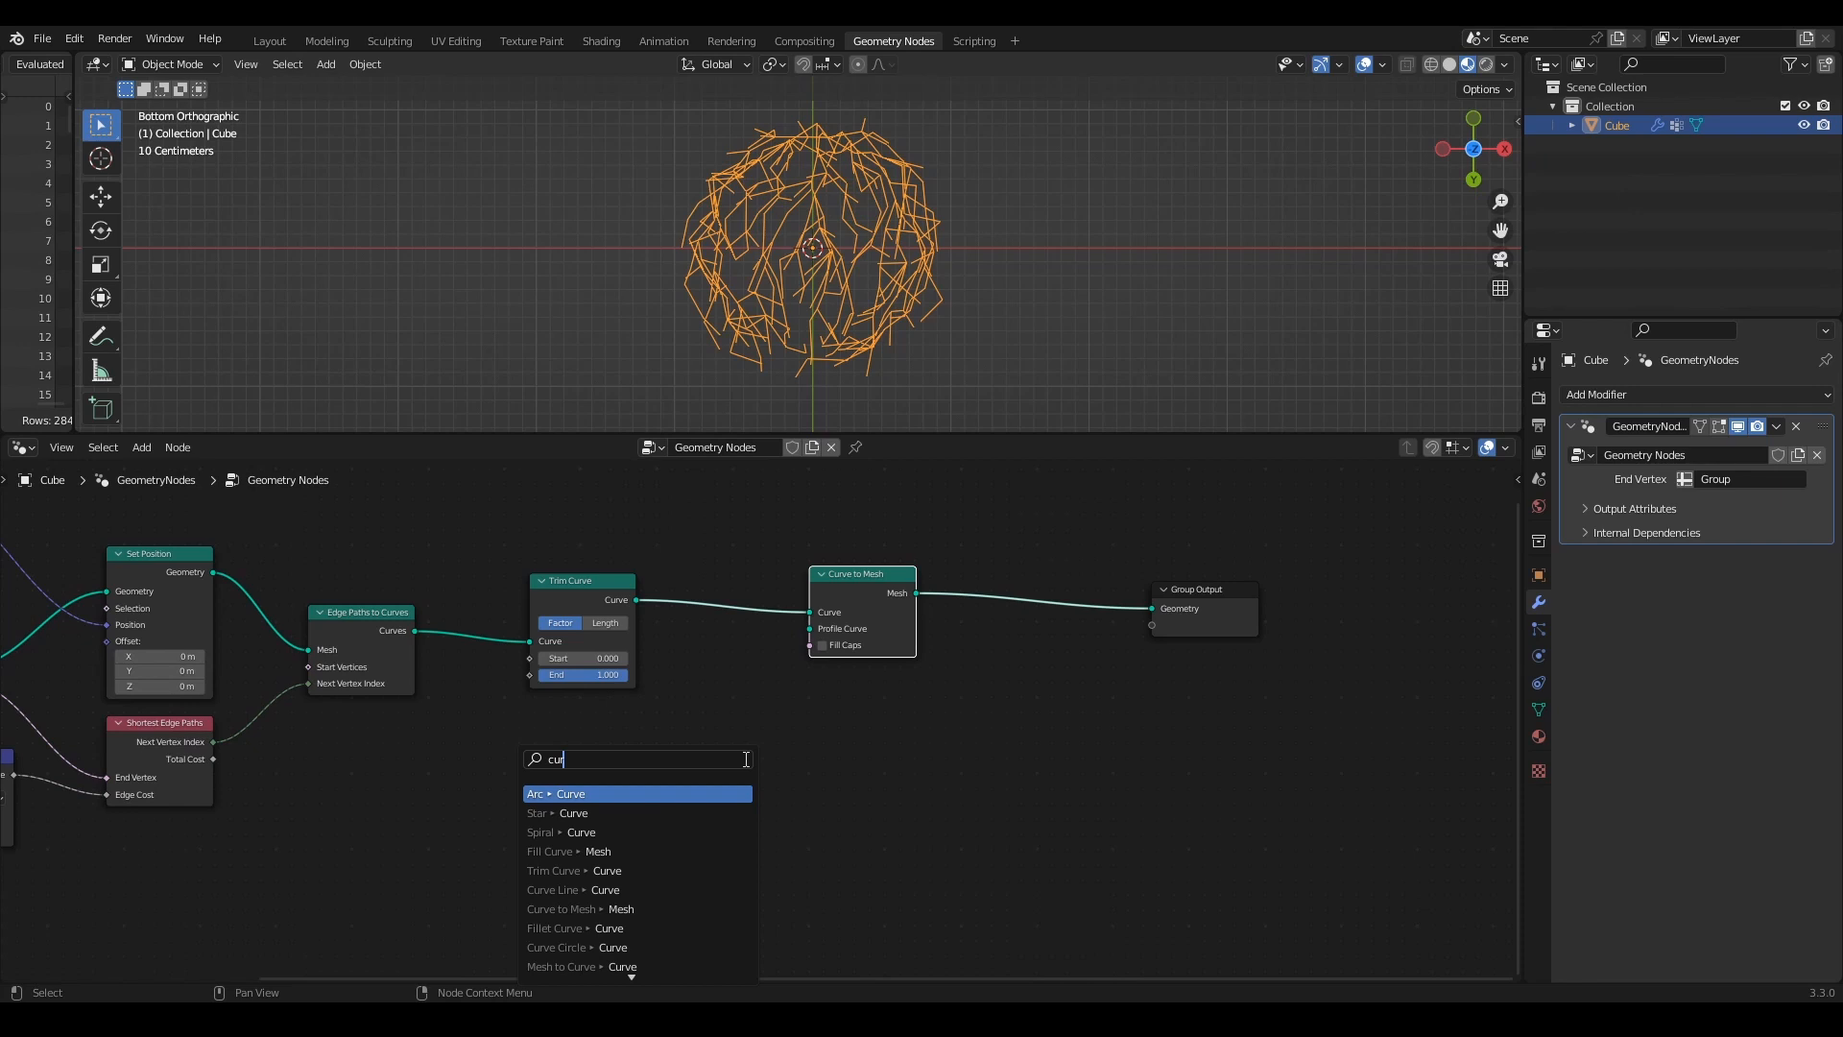
type("ve to")
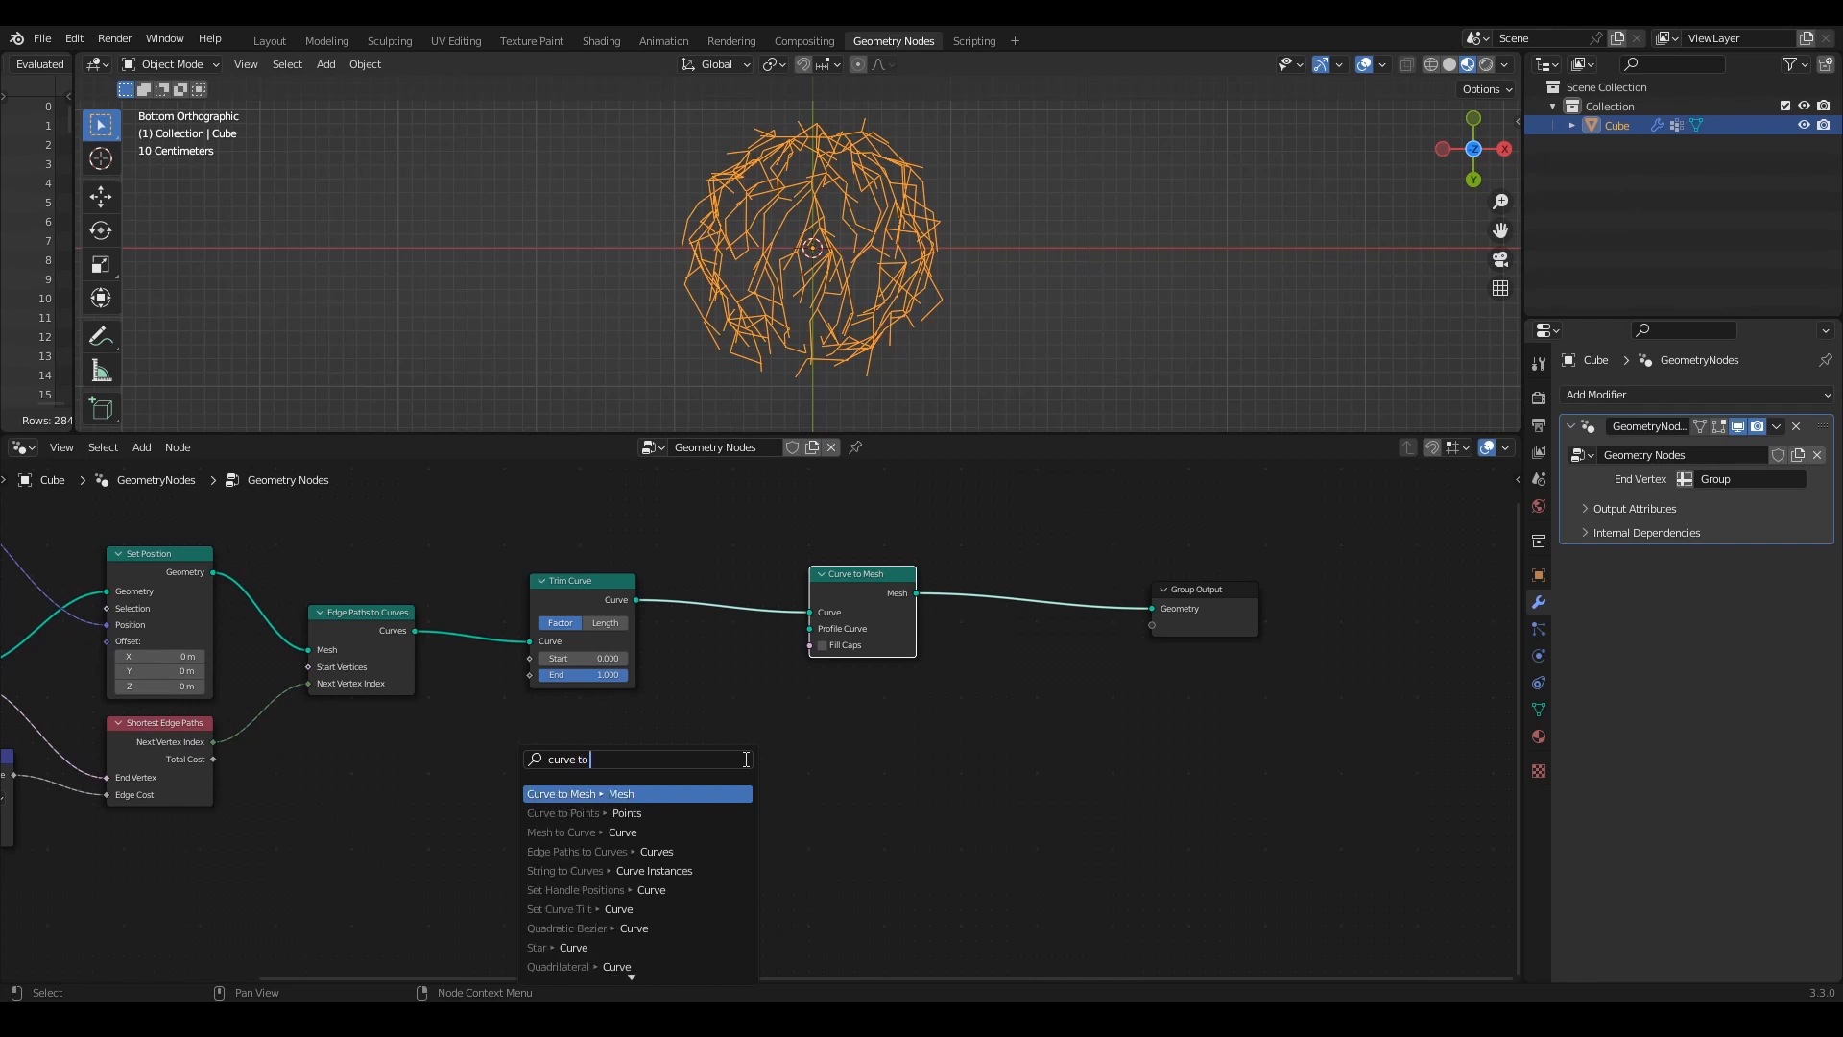
Step: Connect a new Curve Circle node to the Profile Curve input of Curve to Mesh and set its radius to 0.001 m
key("shift+a")
left_click(674, 583)
type("curve to c")
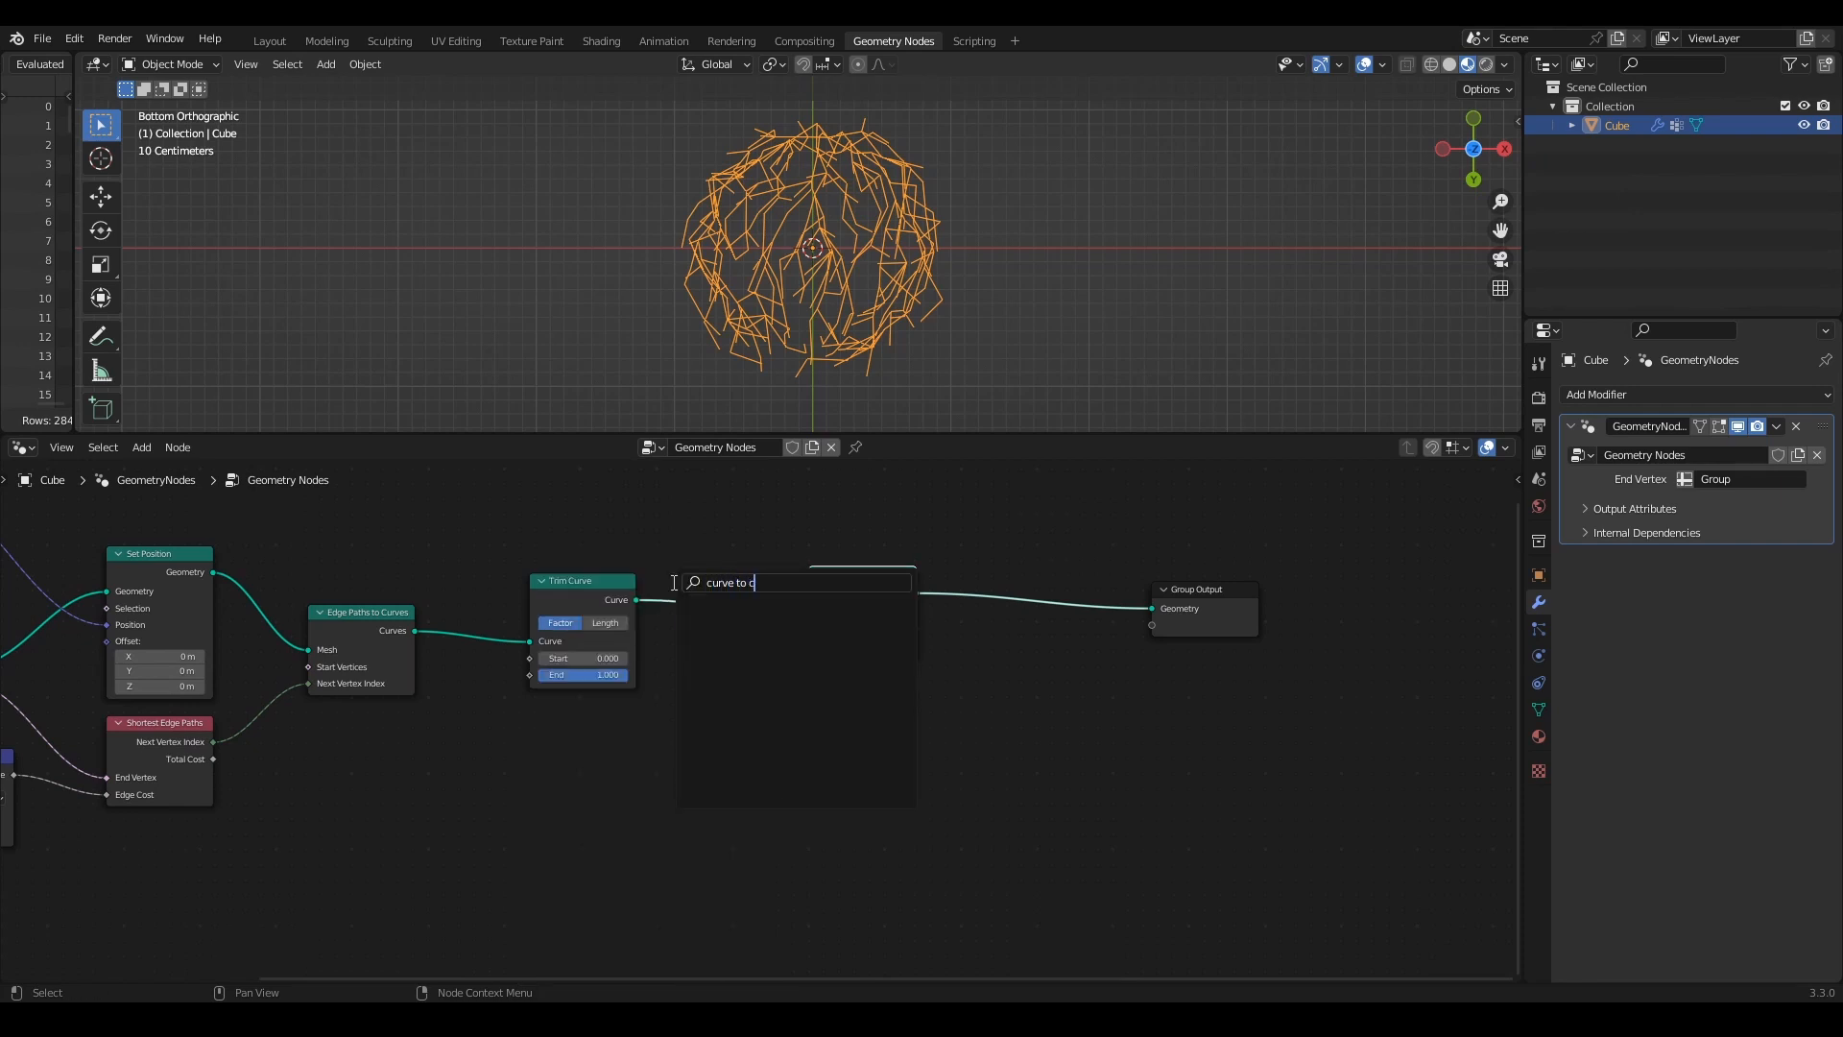
type("m")
key("Return")
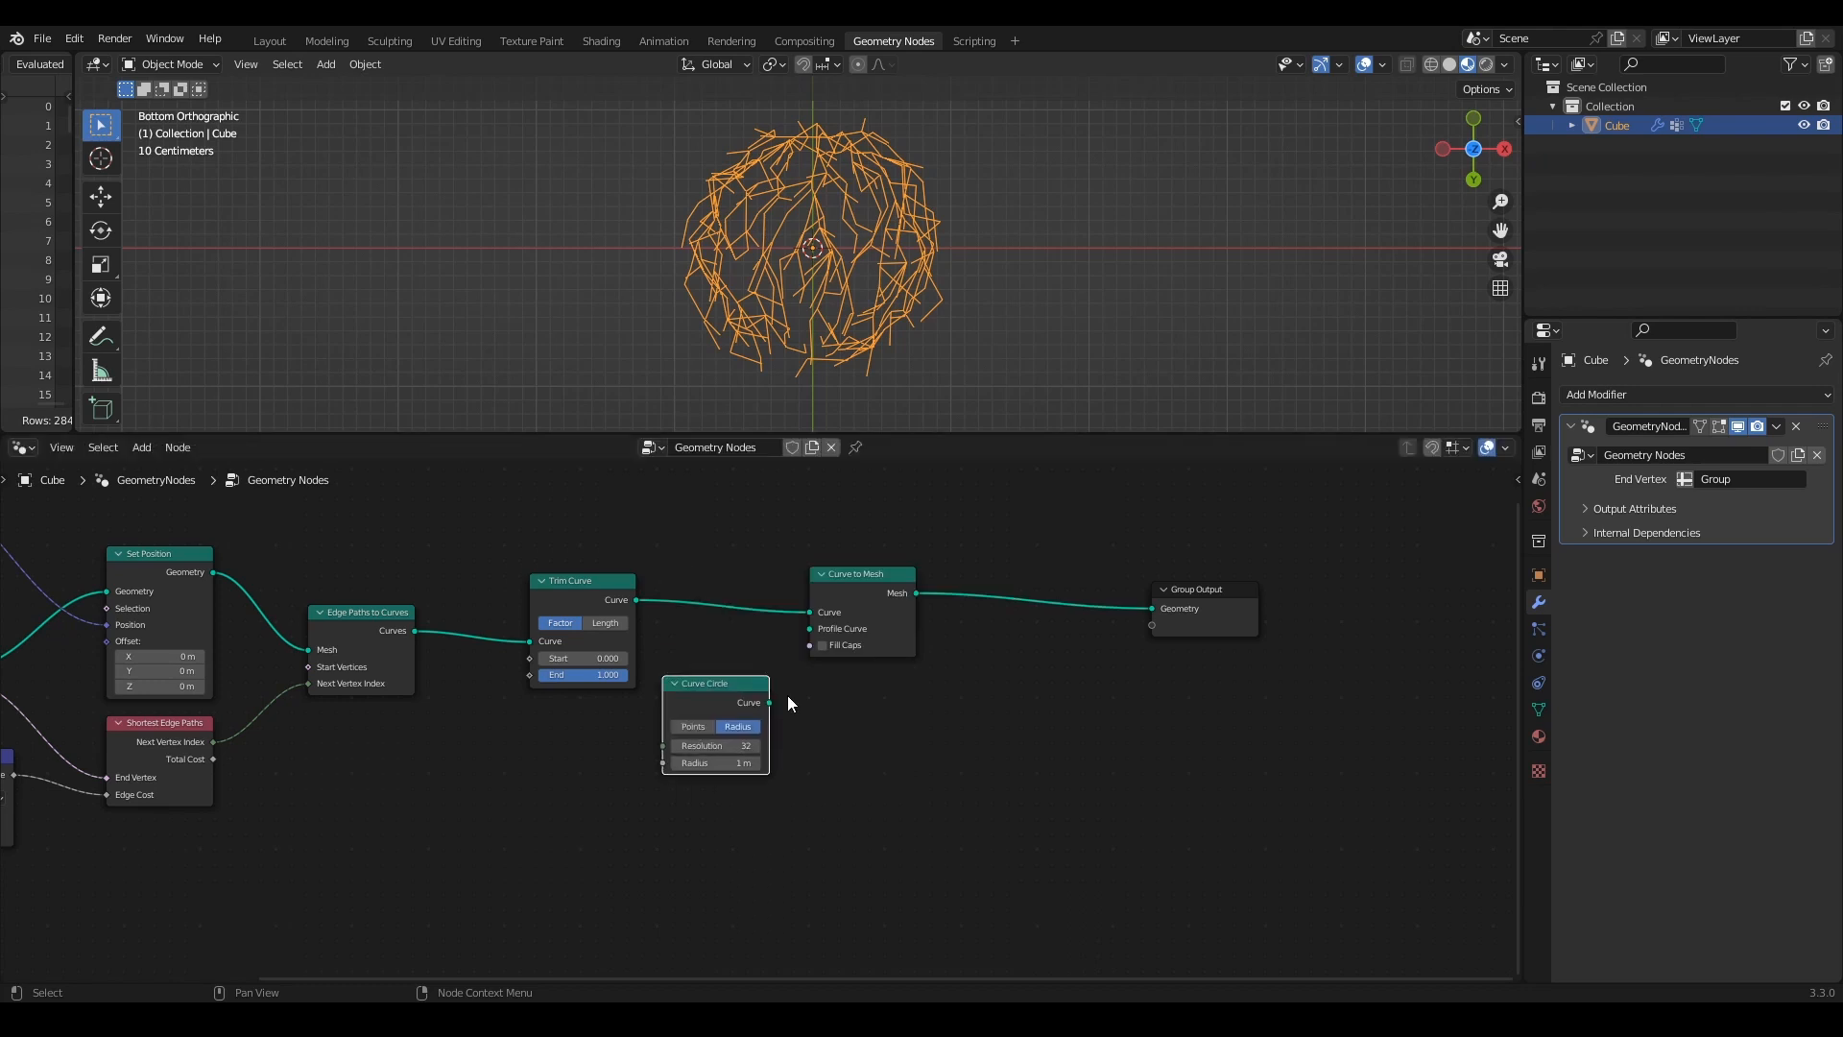
left_click_drag(787, 695, 808, 625)
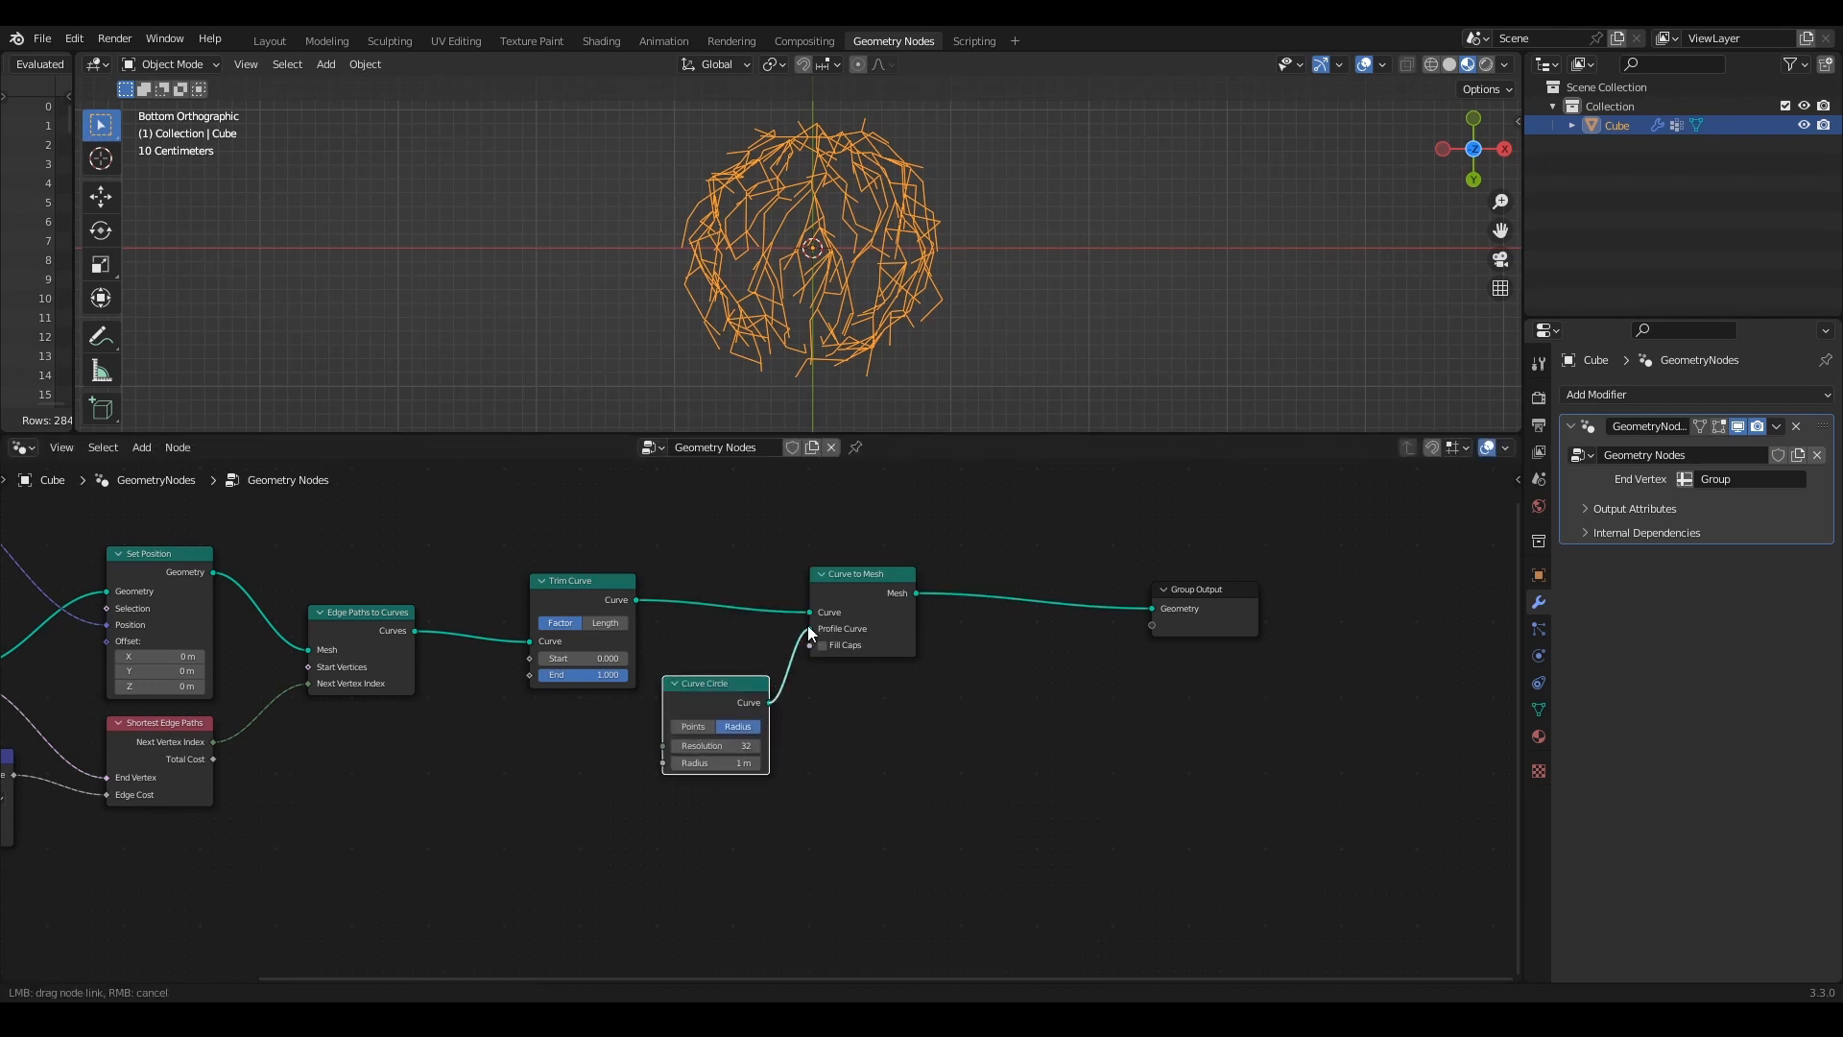
left_click(716, 763)
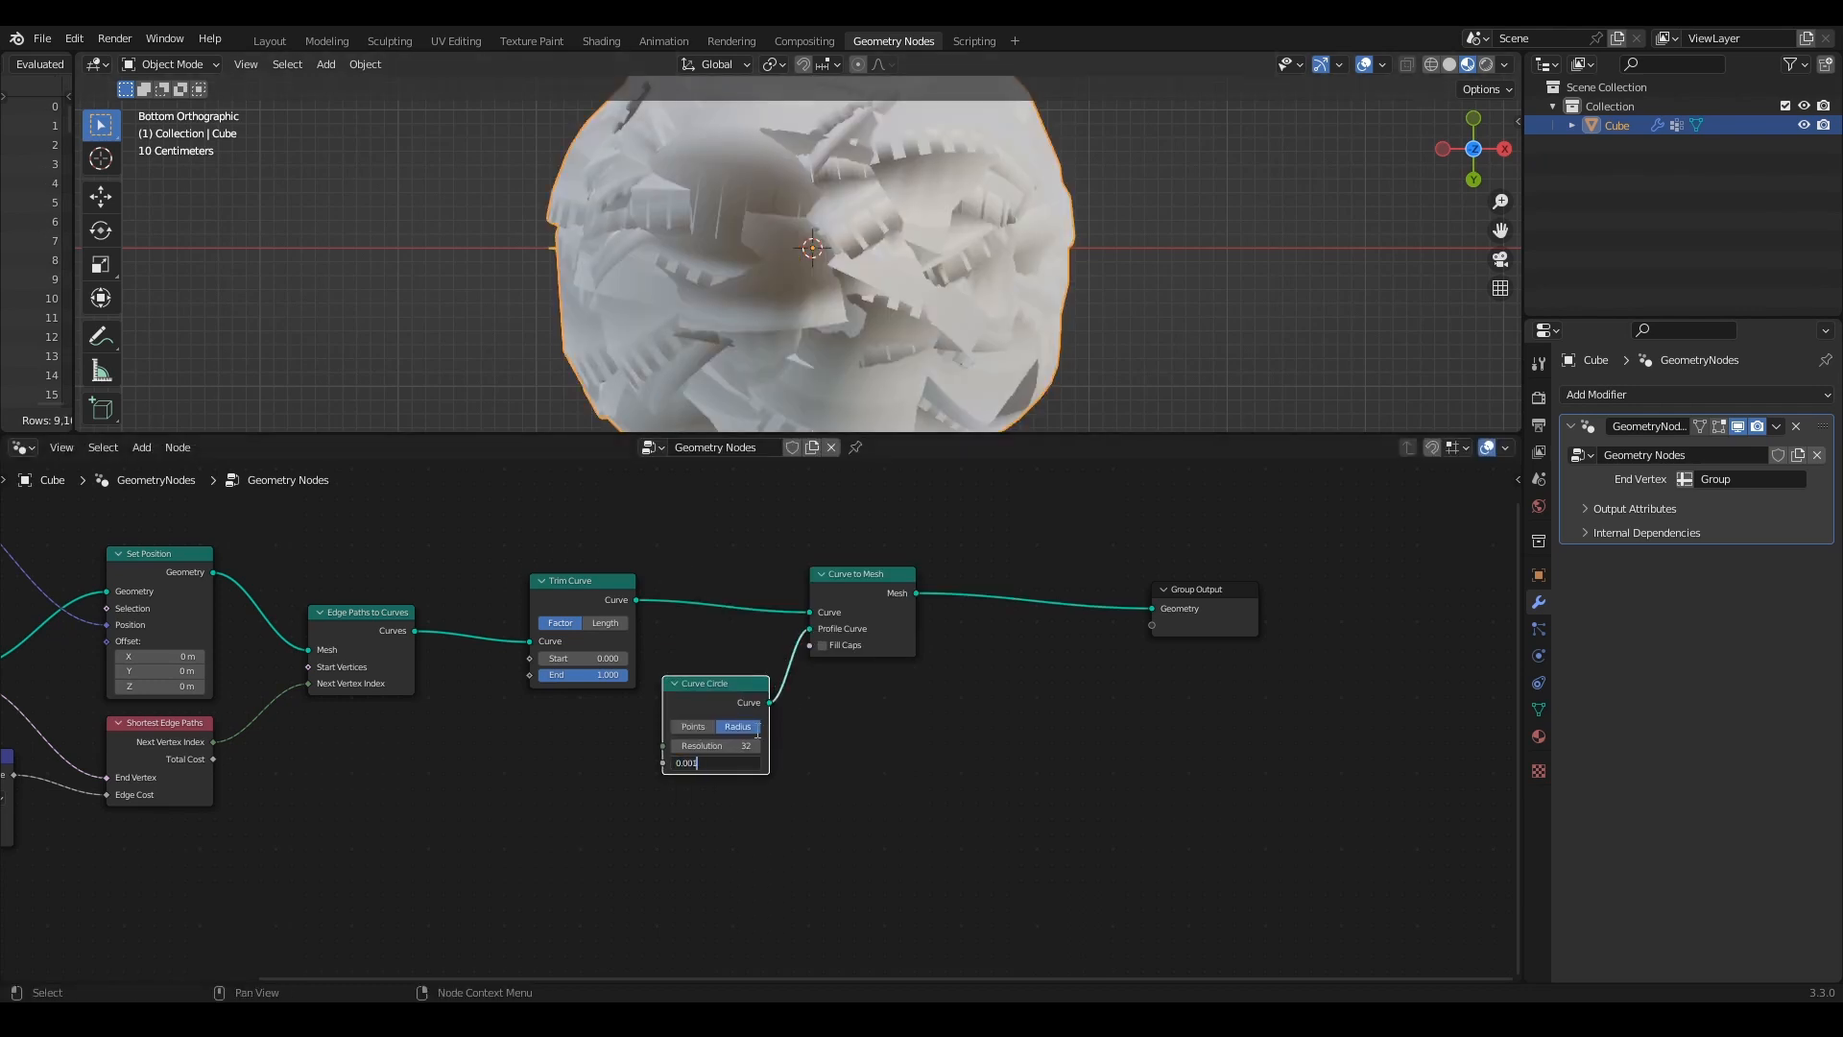
key("Return")
Step: Deselect the object and examine the thin lightning mesh from the back, left, right, top and bottom
scroll(998, 259, "up", 4)
left_click(1214, 240)
left_click_drag(1476, 127, 1540, 100)
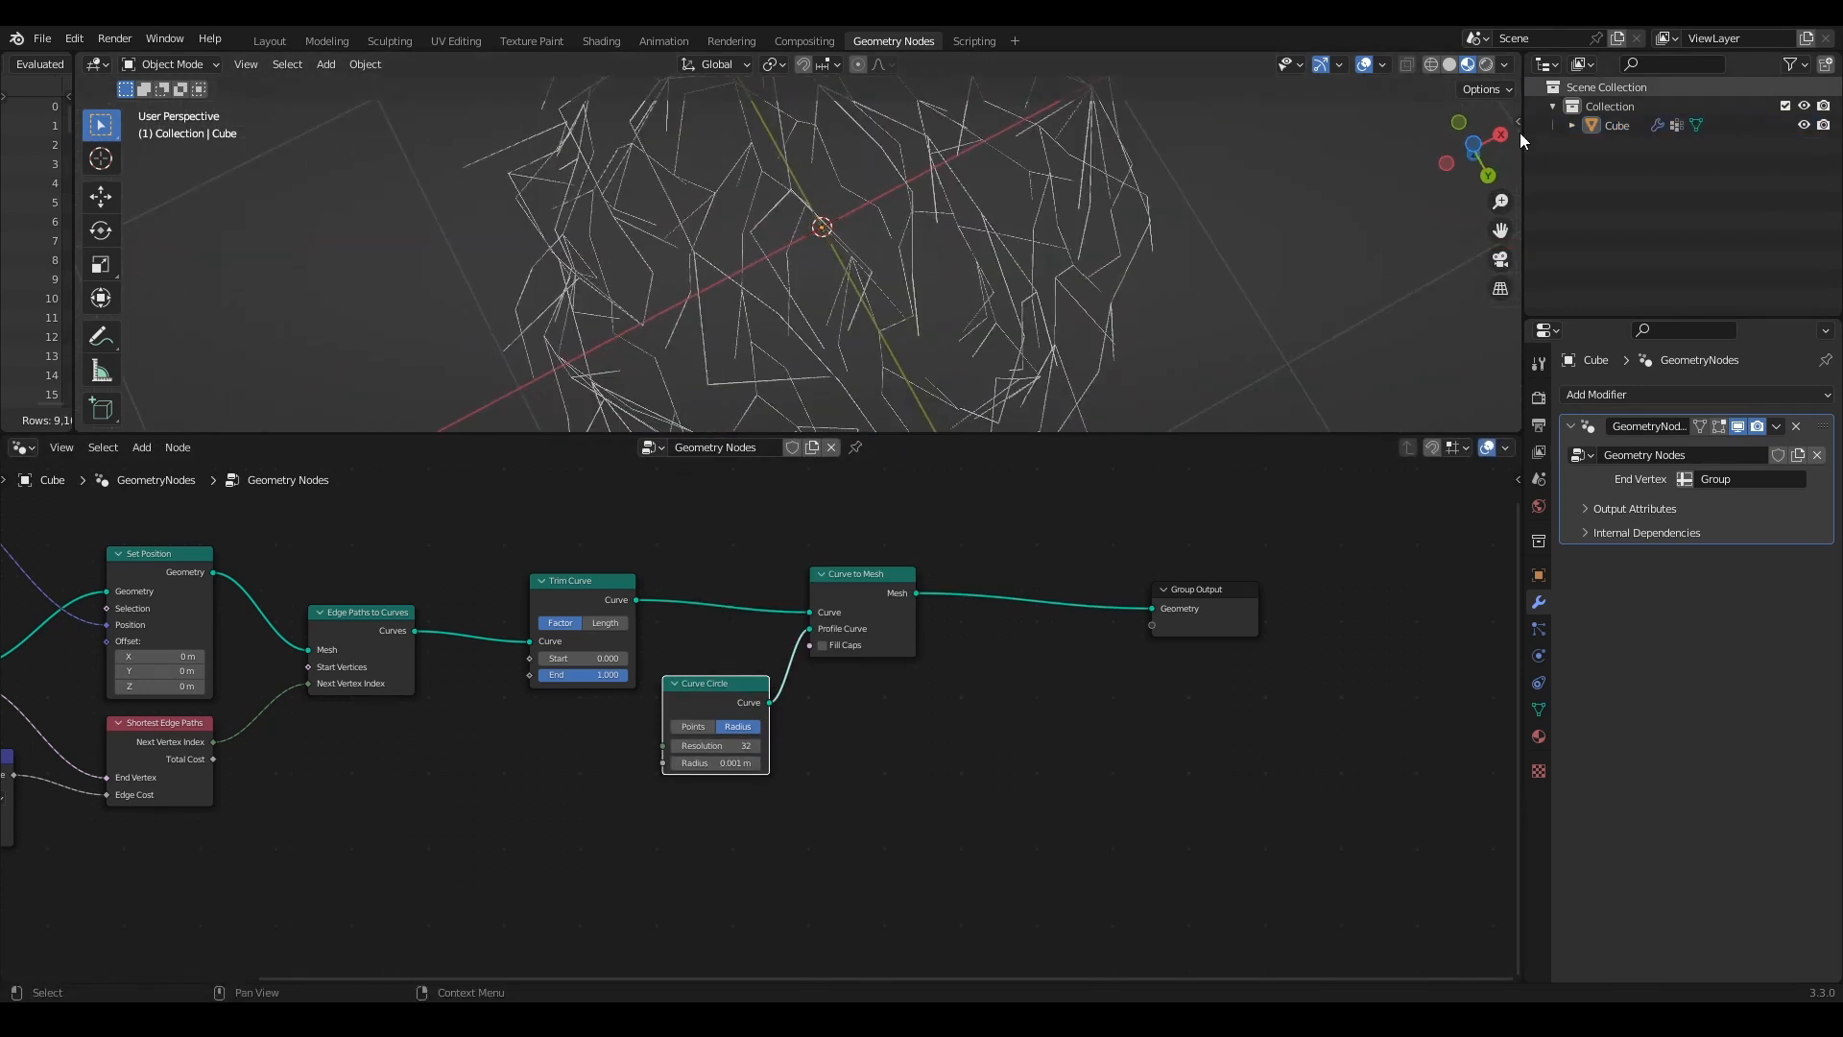
left_click(1487, 175)
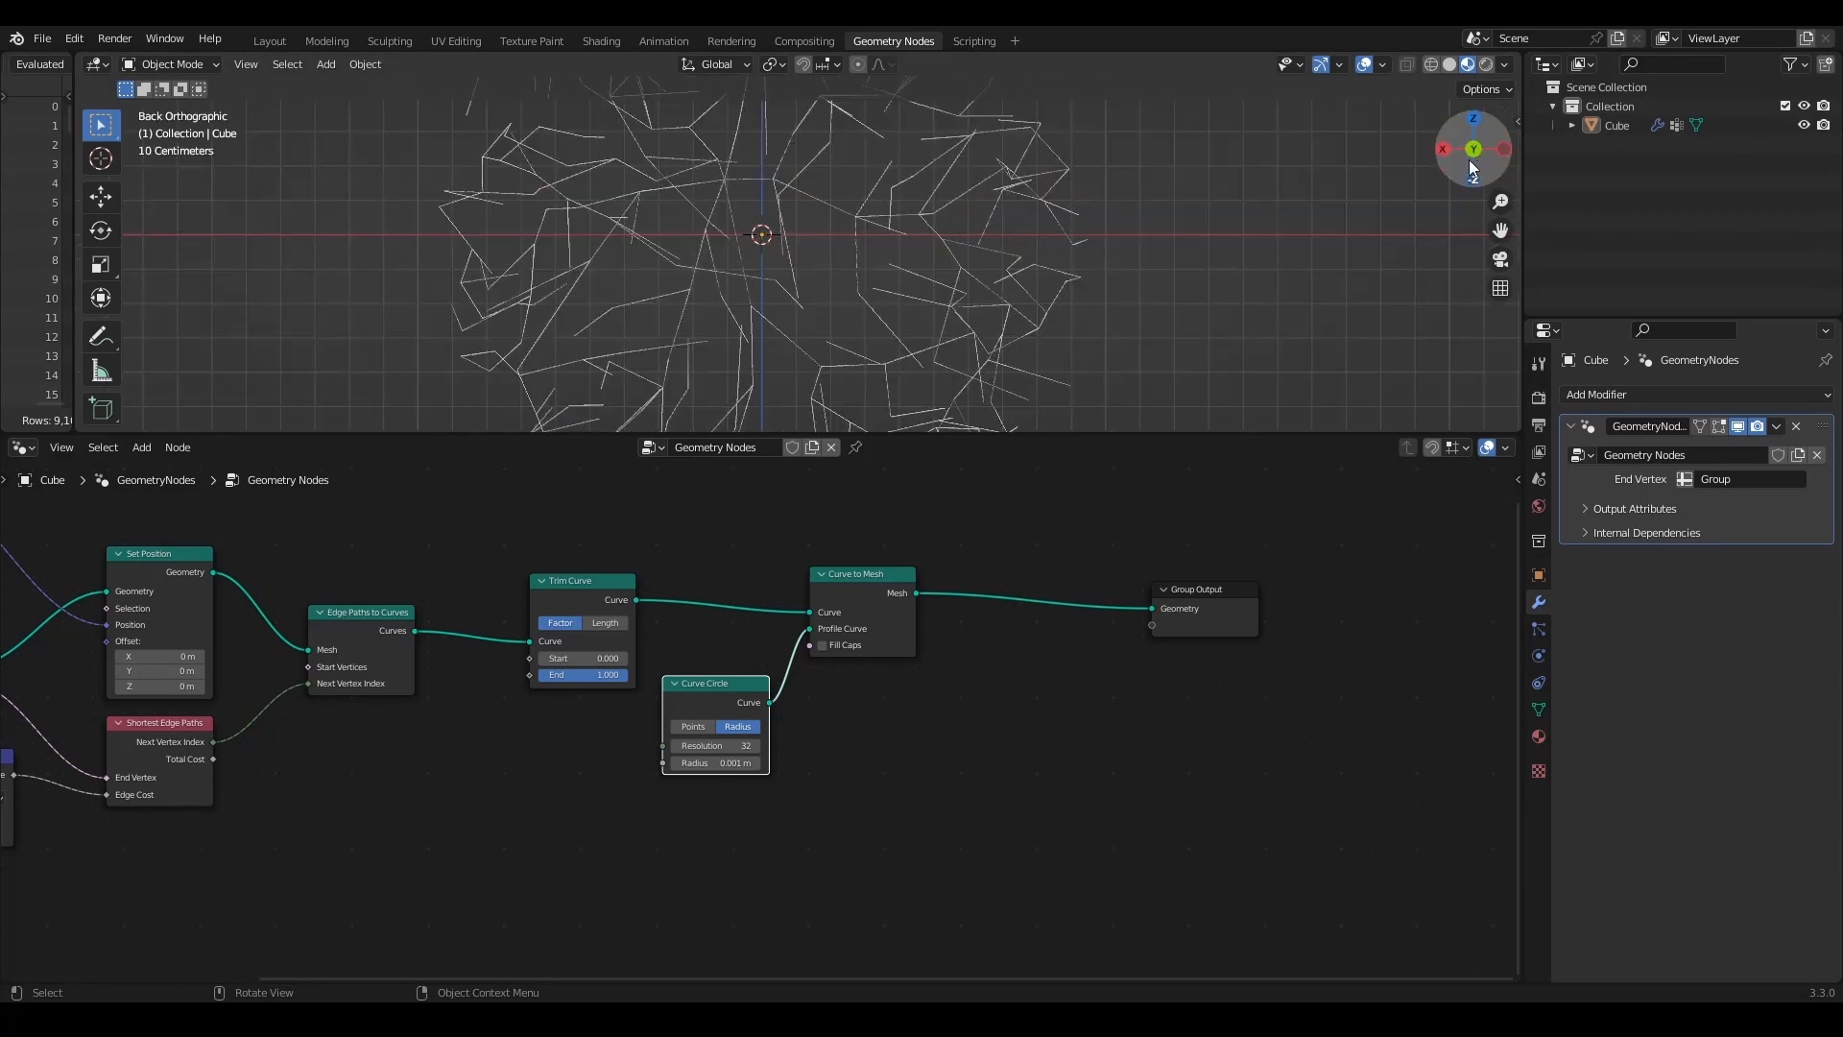
scroll(1136, 180, "down", 4)
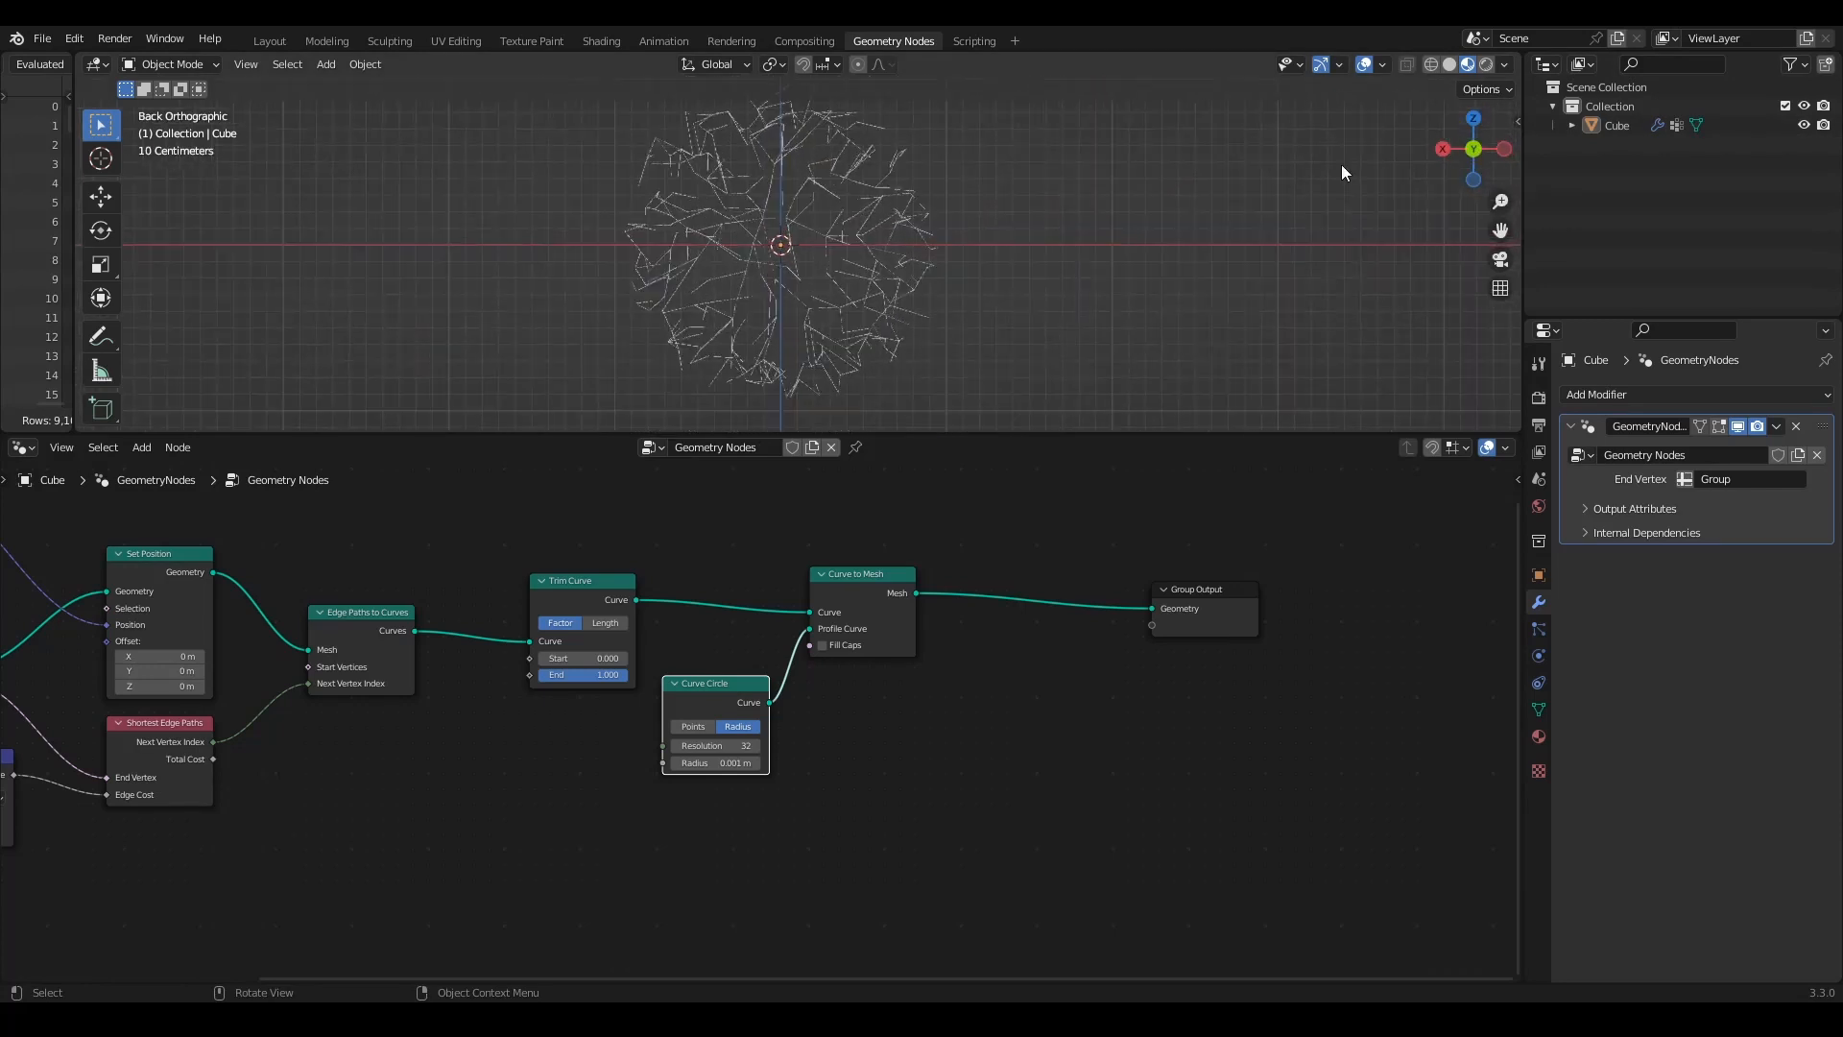
left_click(1497, 147)
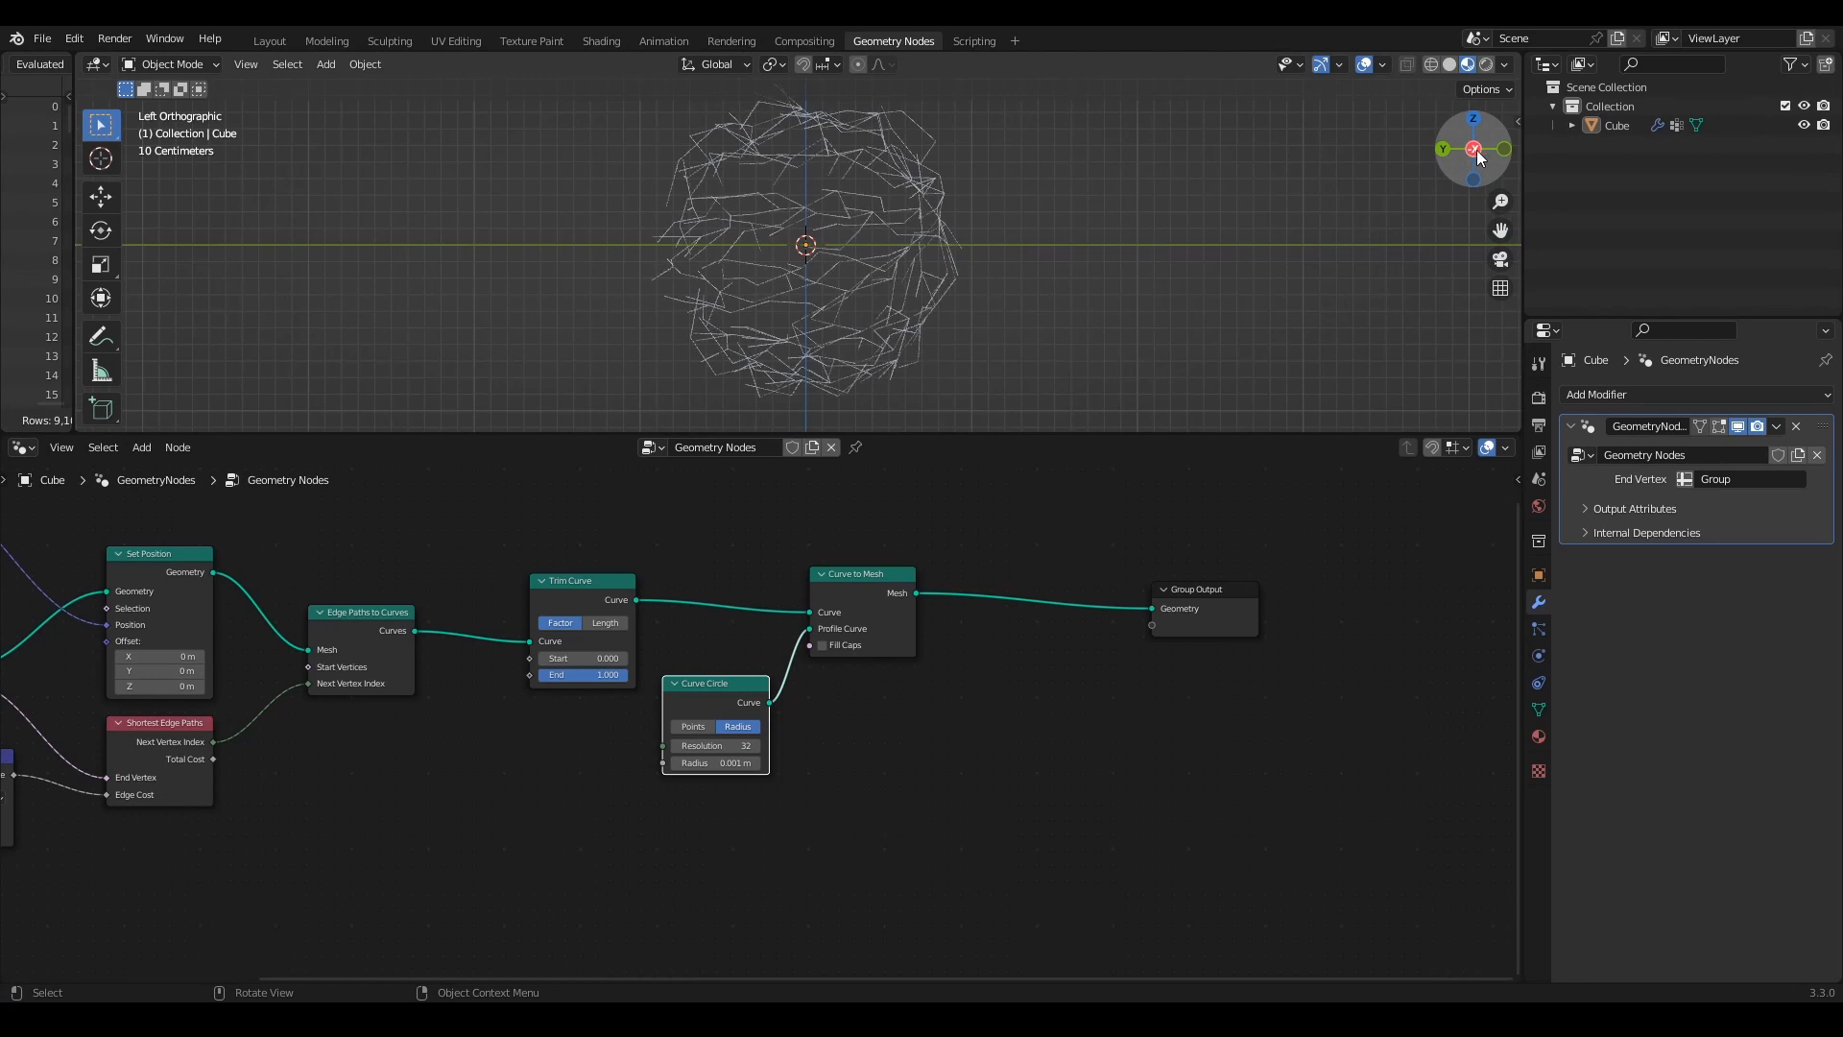
left_click(1485, 149)
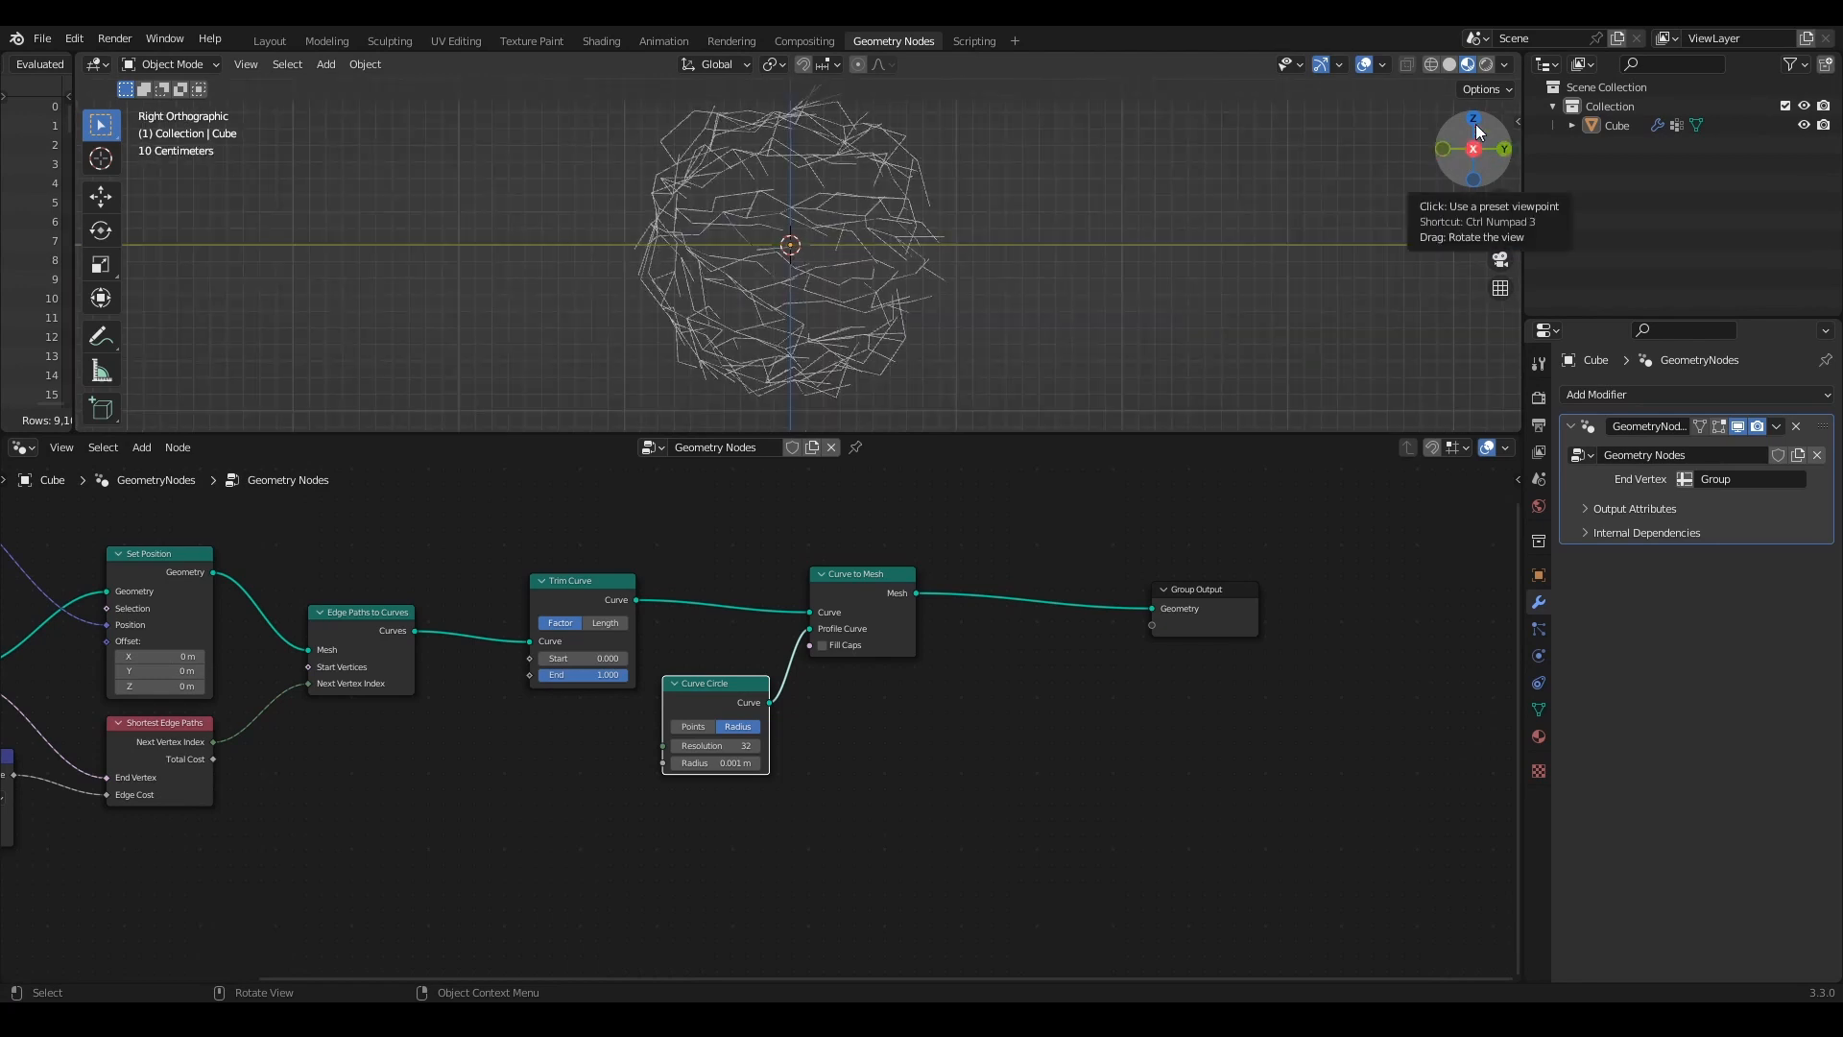
left_click(1477, 120)
left_click(1476, 117)
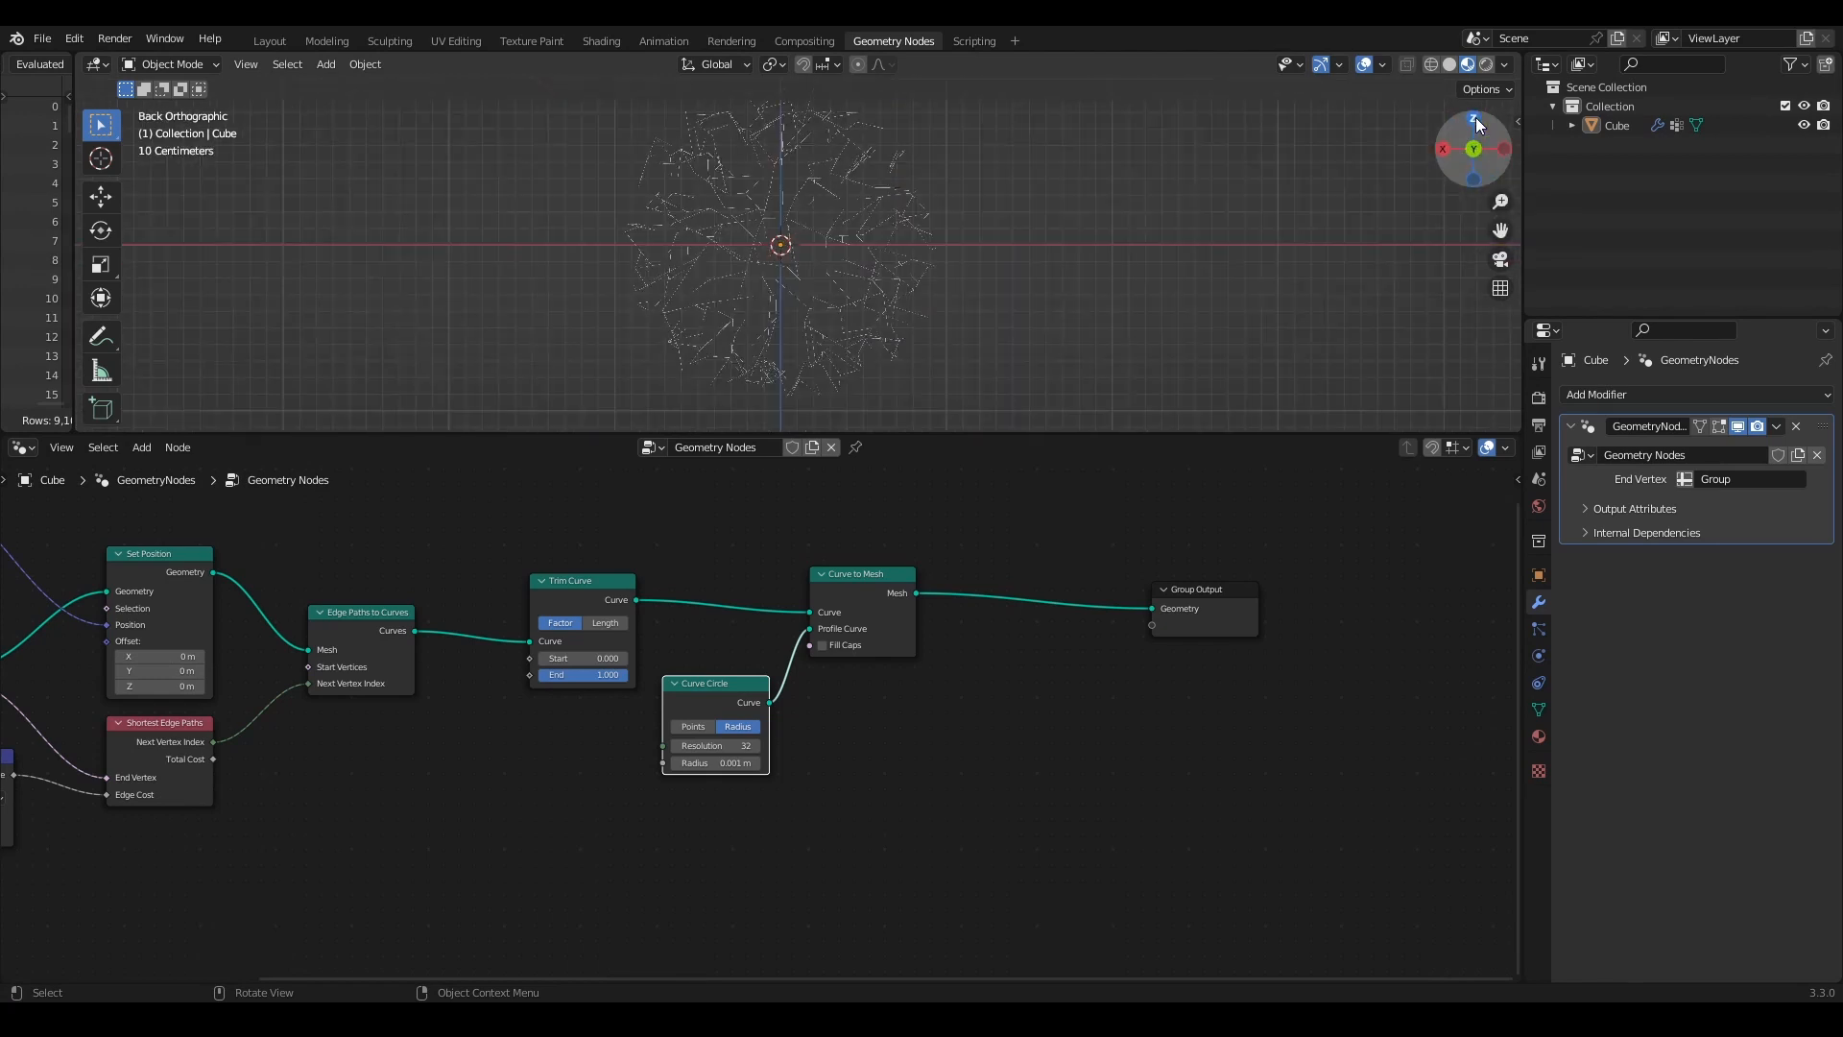
middle_click_drag(994, 267, 1536, 164)
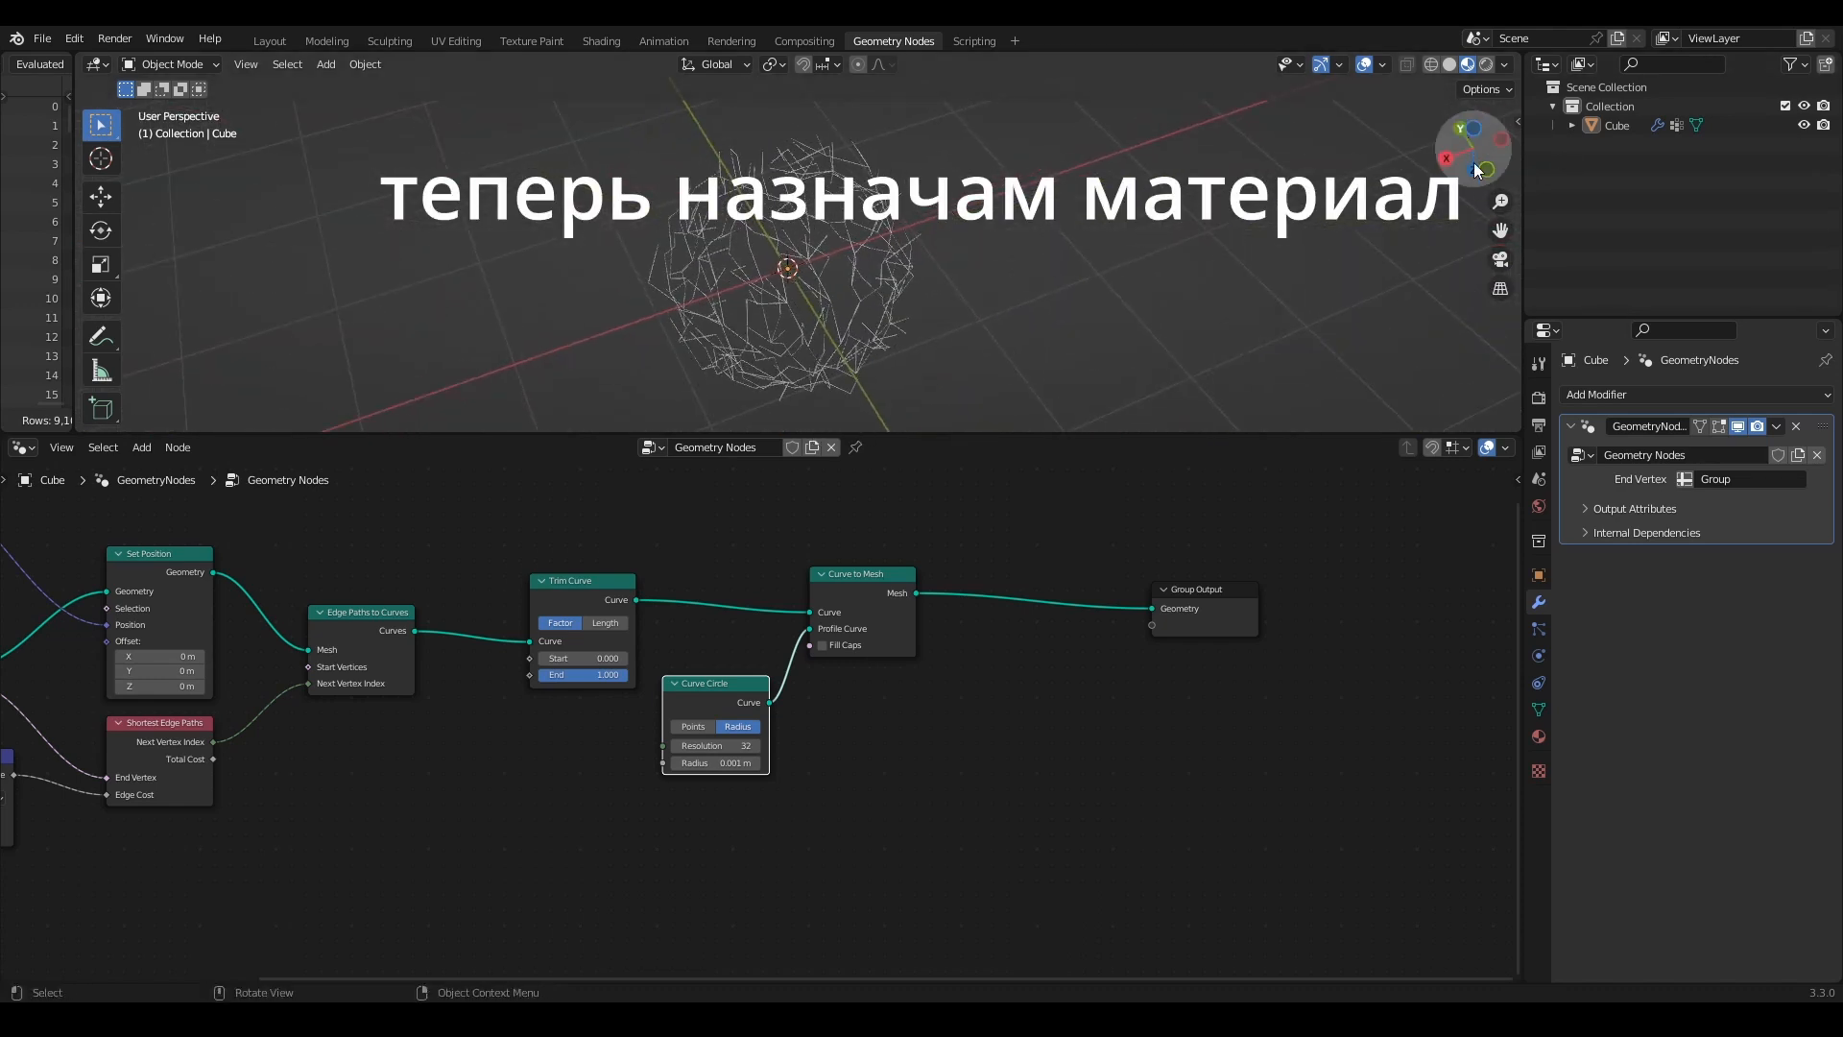
left_click(1466, 175)
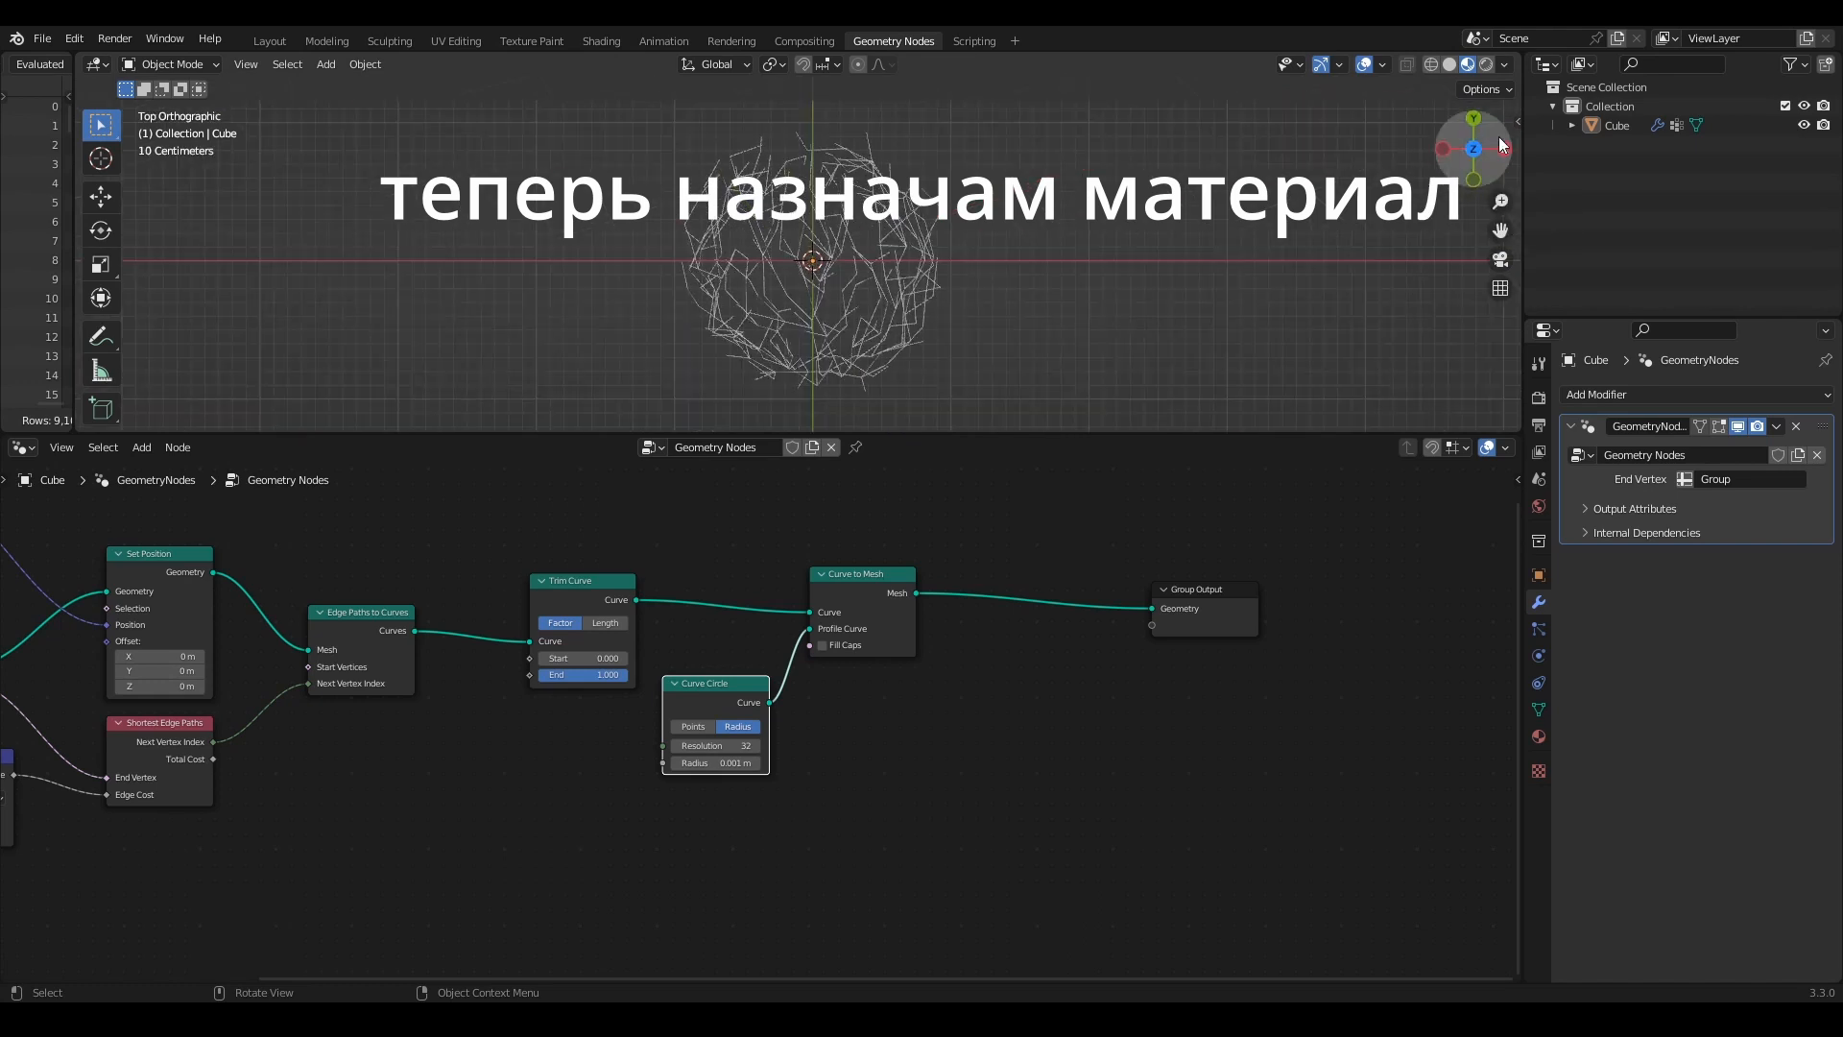
left_click(1473, 148)
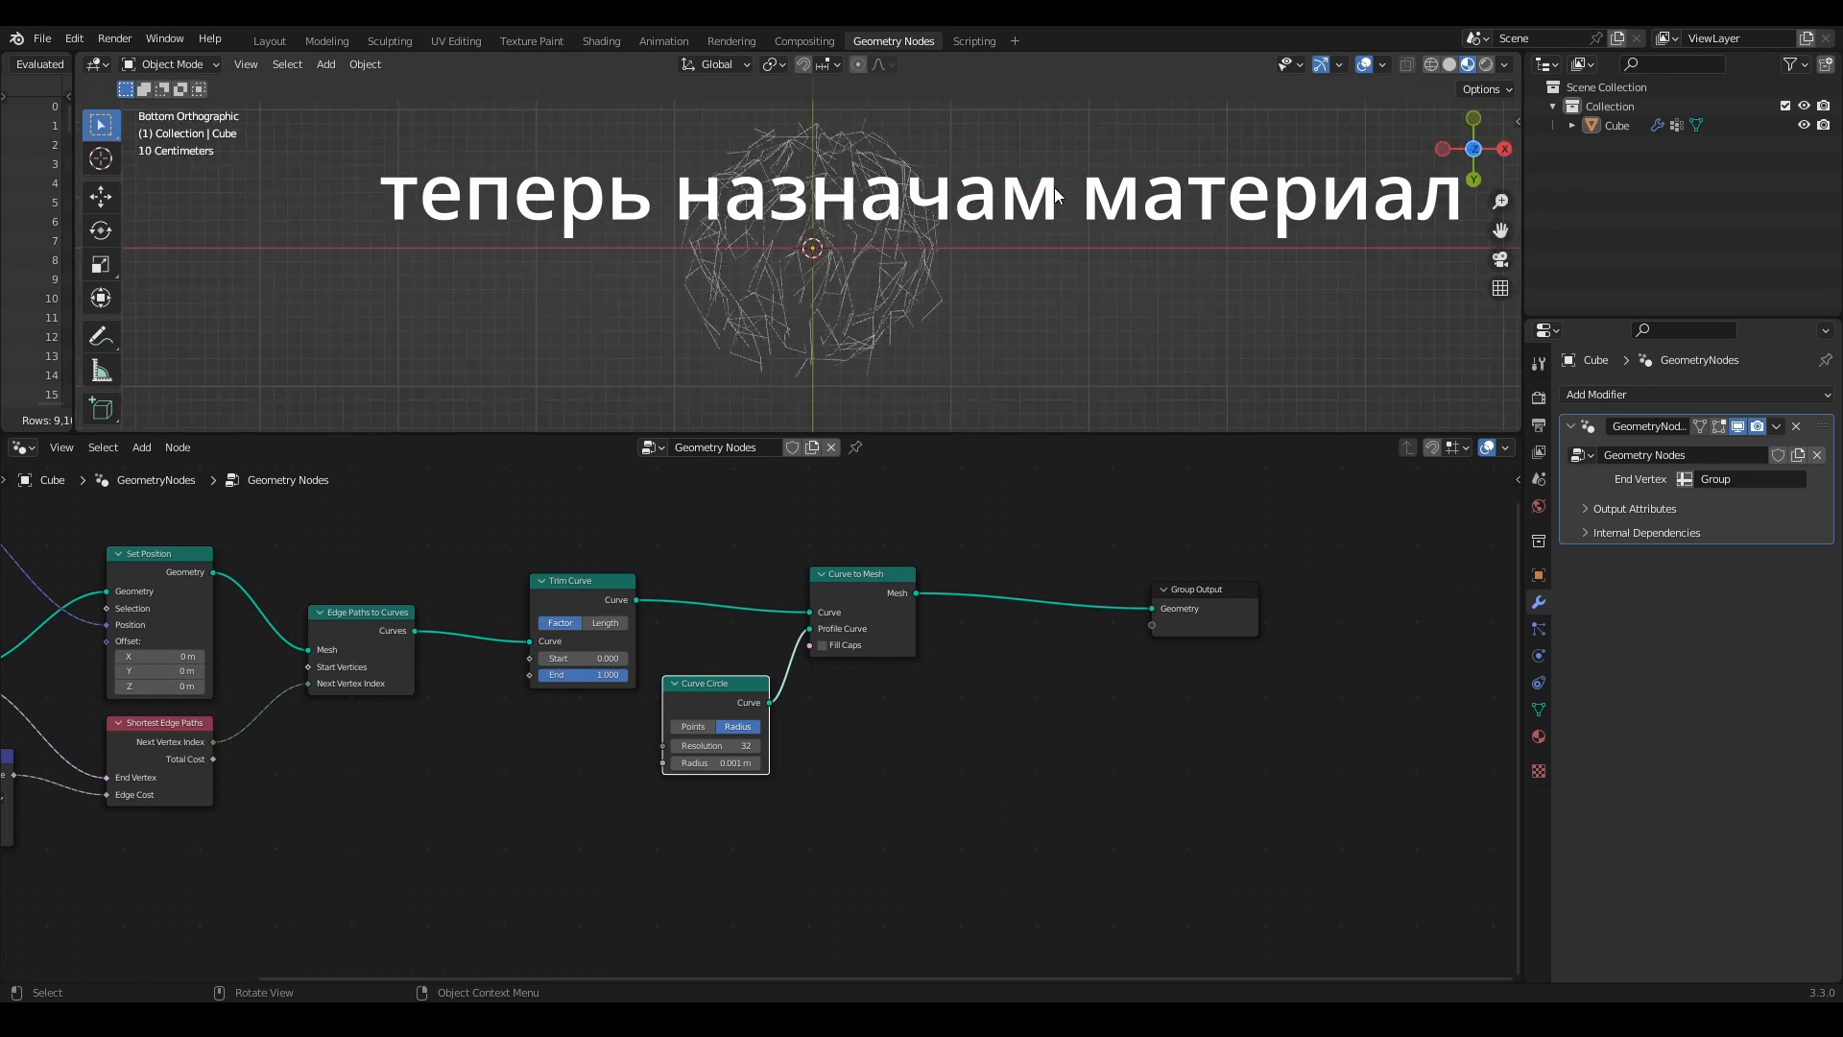
Step: Make room before Group Output and insert a Set Material node between Curve to Mesh and Group Output
scroll(1045, 662, "up", 1)
middle_click_drag(1017, 634, 821, 654)
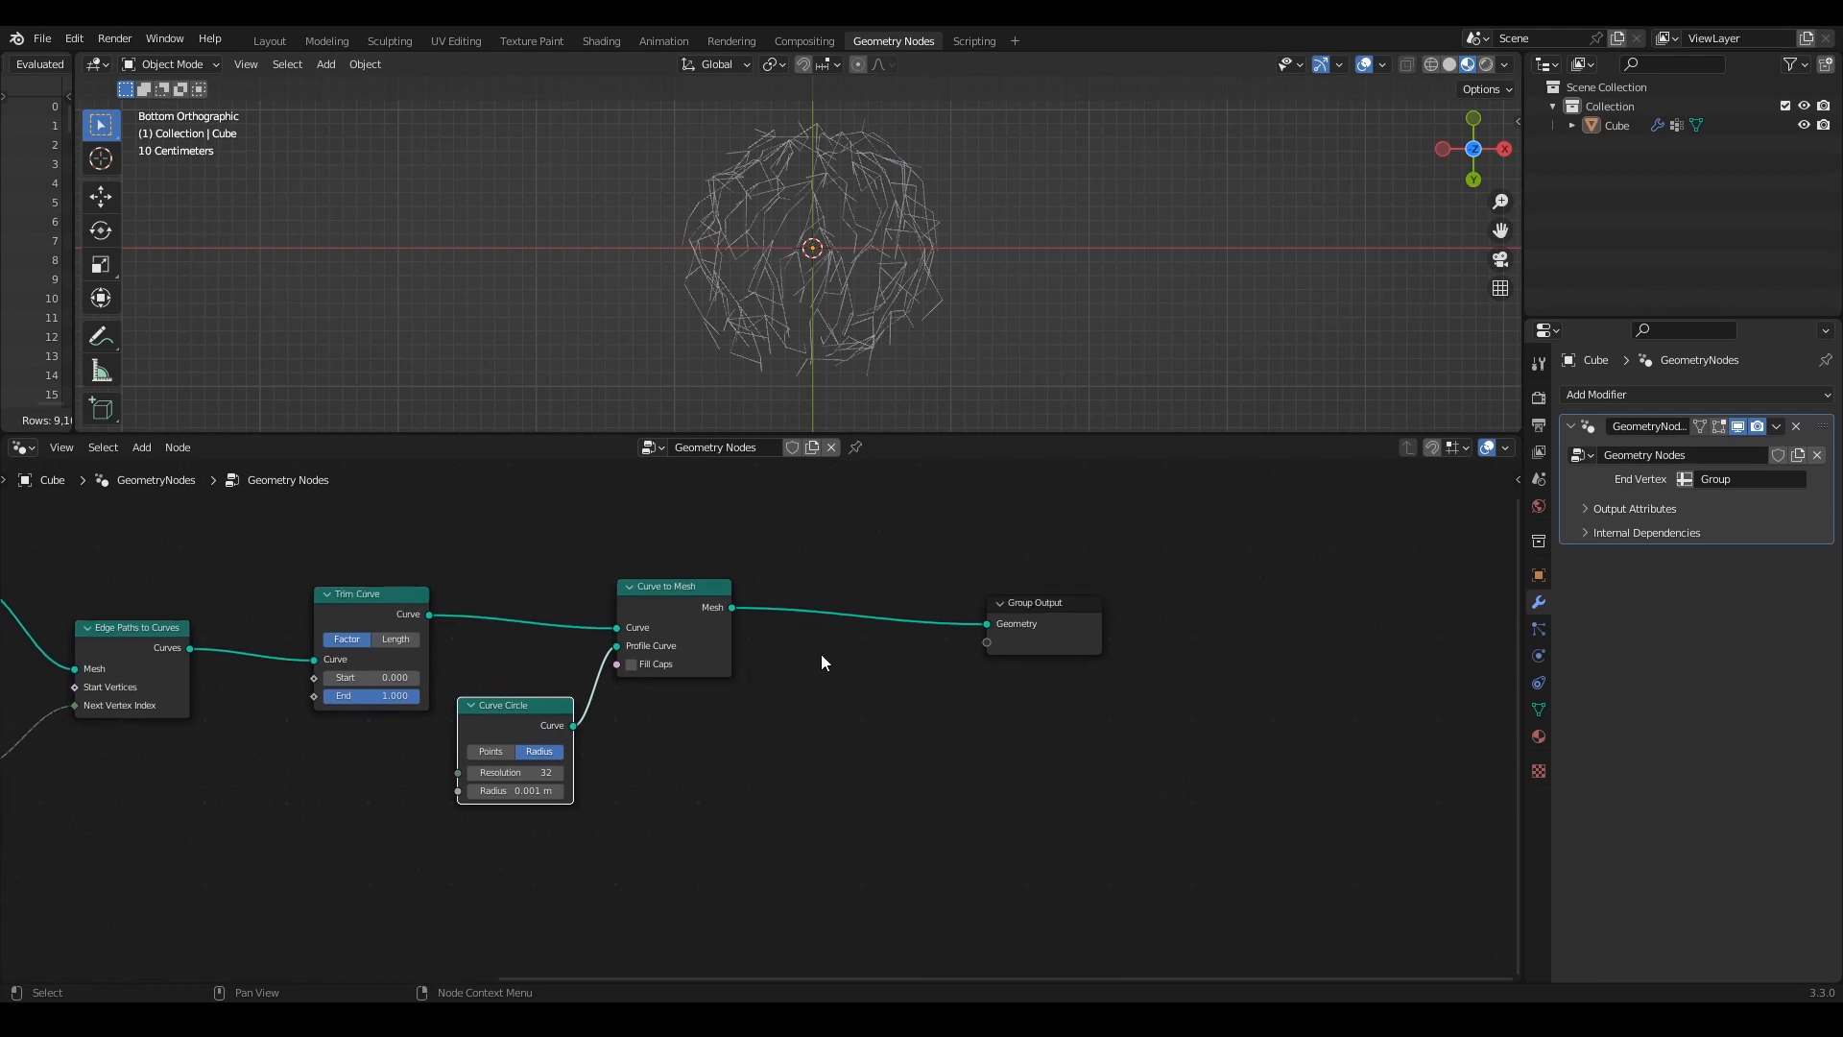
scroll(835, 648, "up", 3)
left_click_drag(1114, 569, 1208, 560)
key("shift+a")
type("set material")
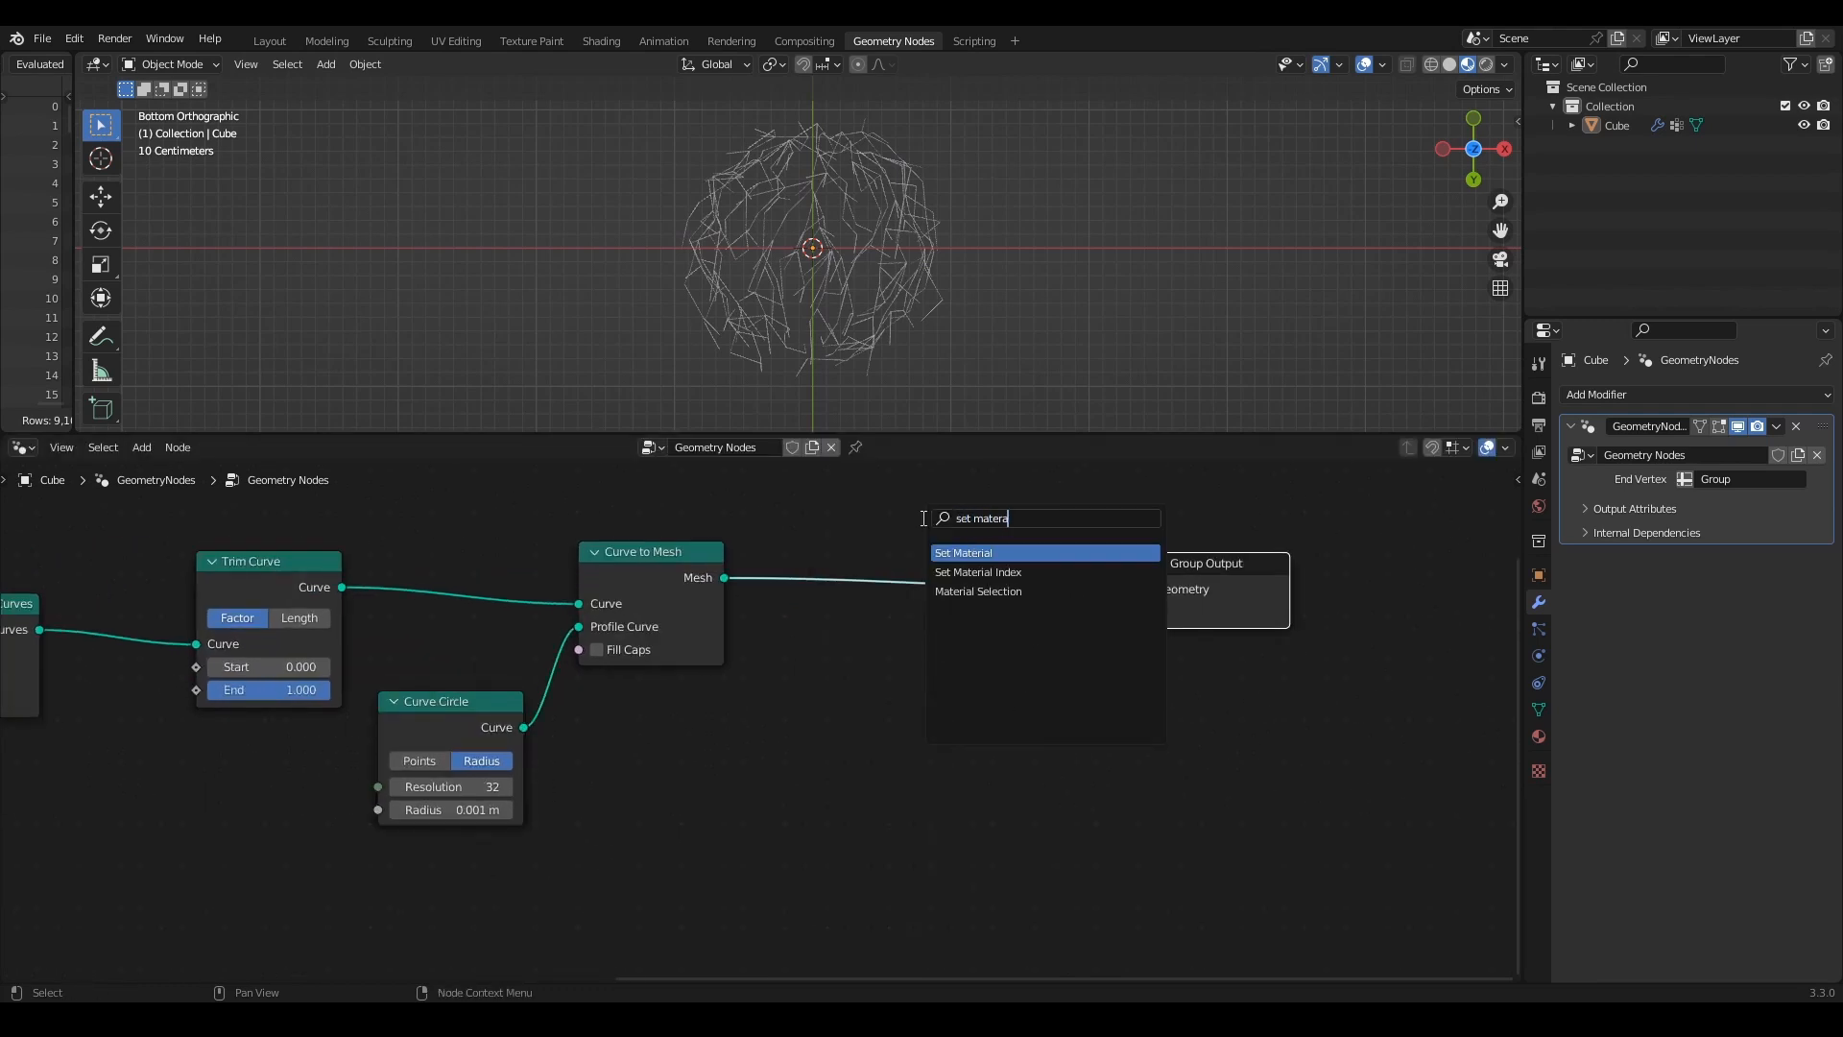
key("Return")
left_click(1257, 553)
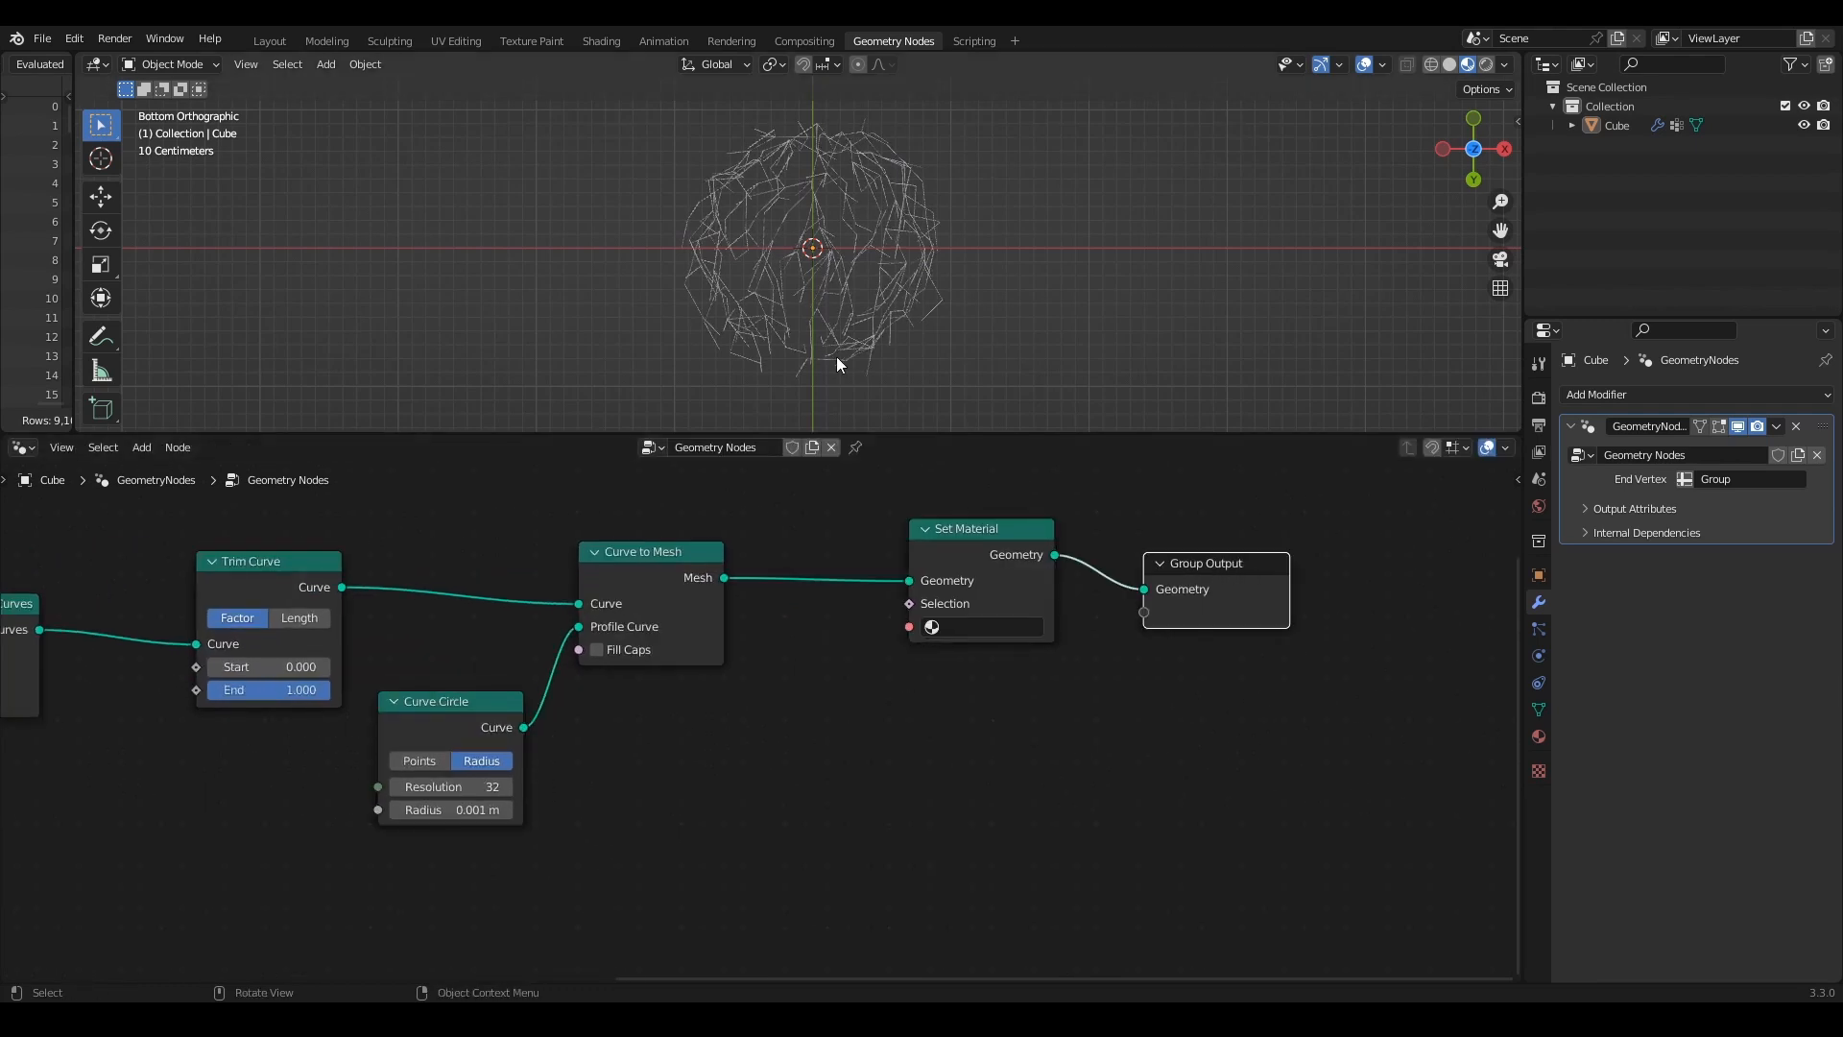
Step: Add a Material input node and connect it to the Material socket of the Set Material node
key("shift+a")
type("material")
key("Return")
left_click(695, 700)
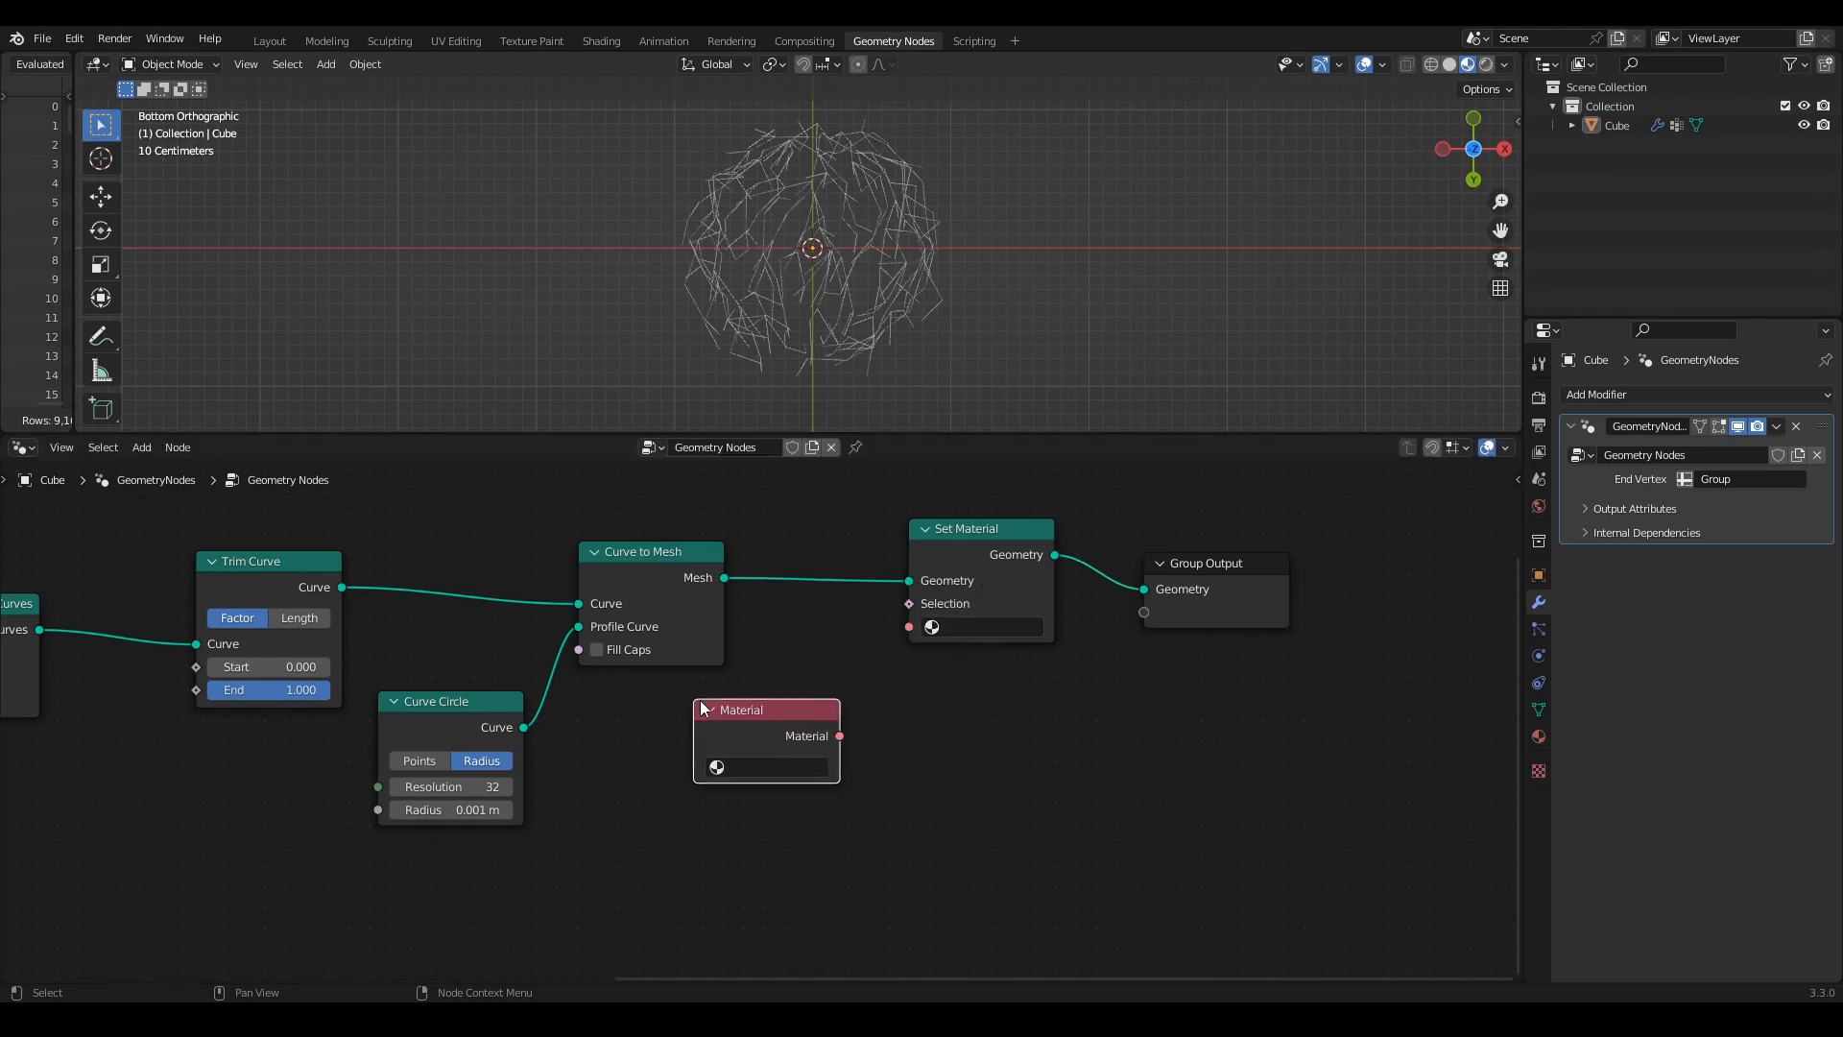
left_click_drag(840, 735, 913, 633)
left_click_drag(924, 516, 952, 643)
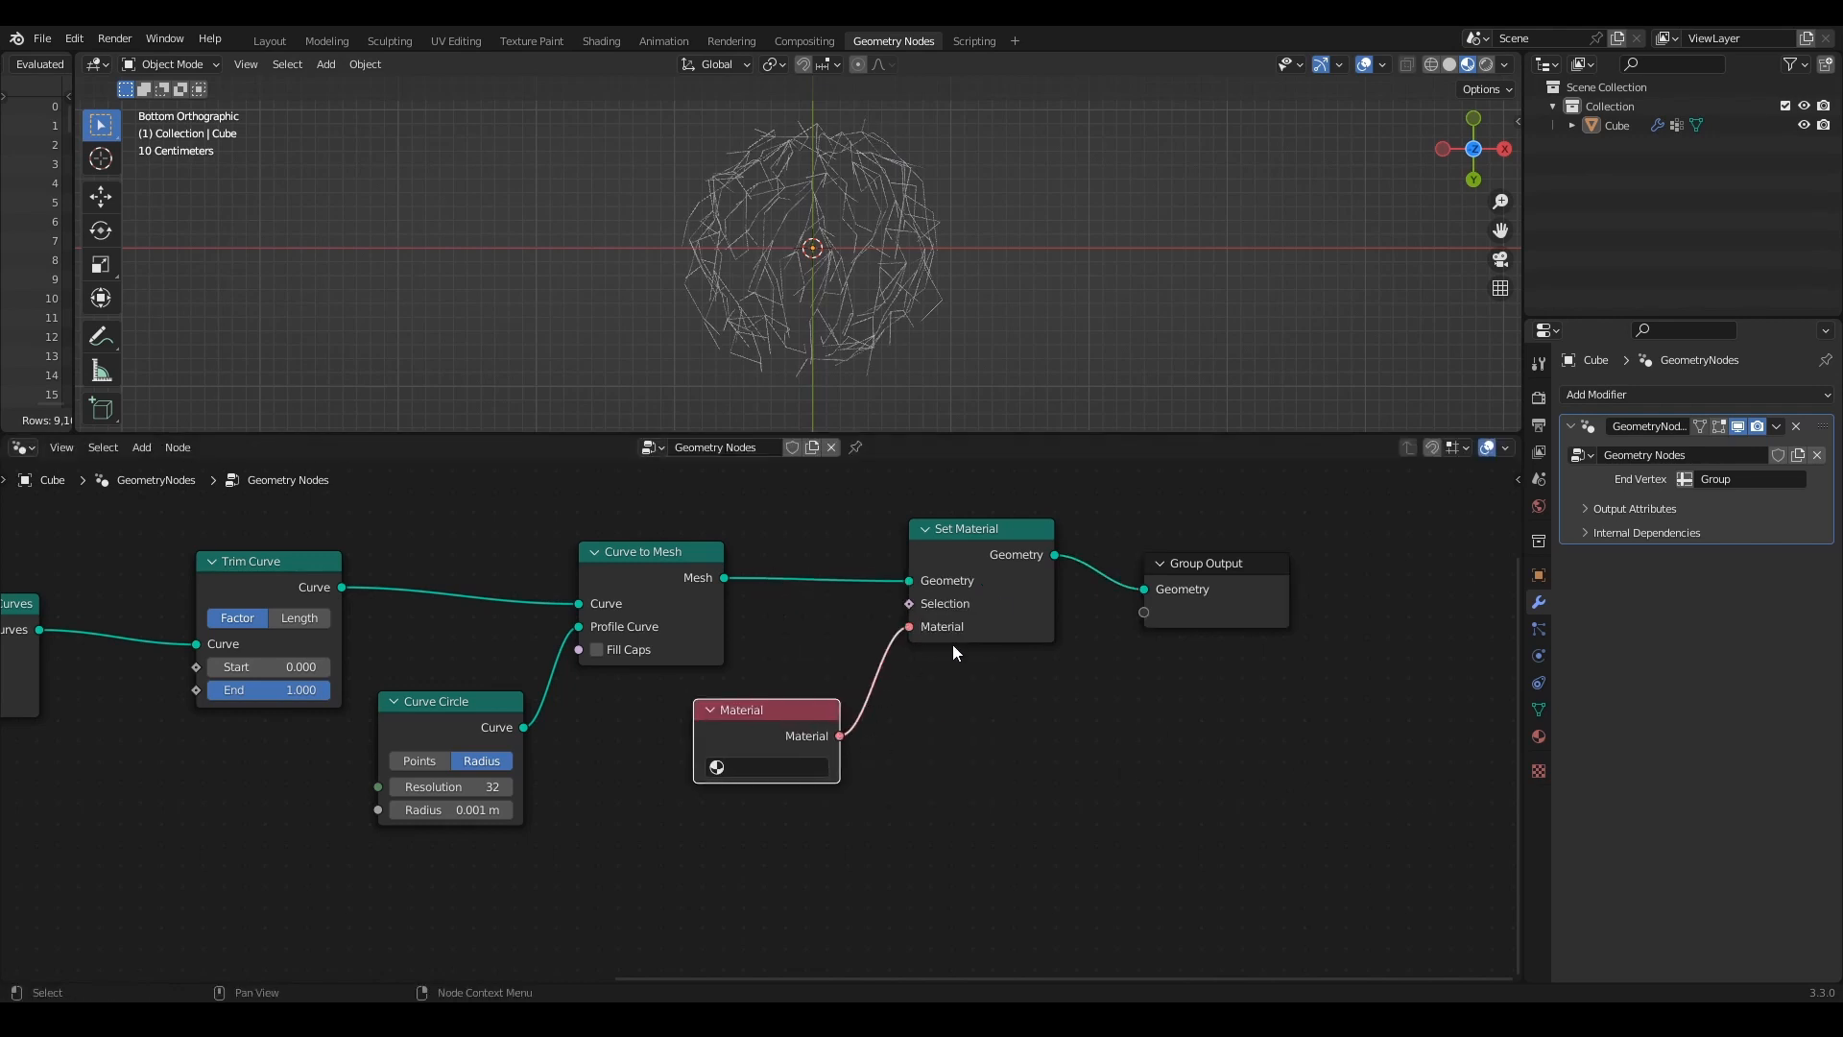
Step: Assign the existing emission material named Material in the Material input node
left_click(1539, 736)
left_click(768, 766)
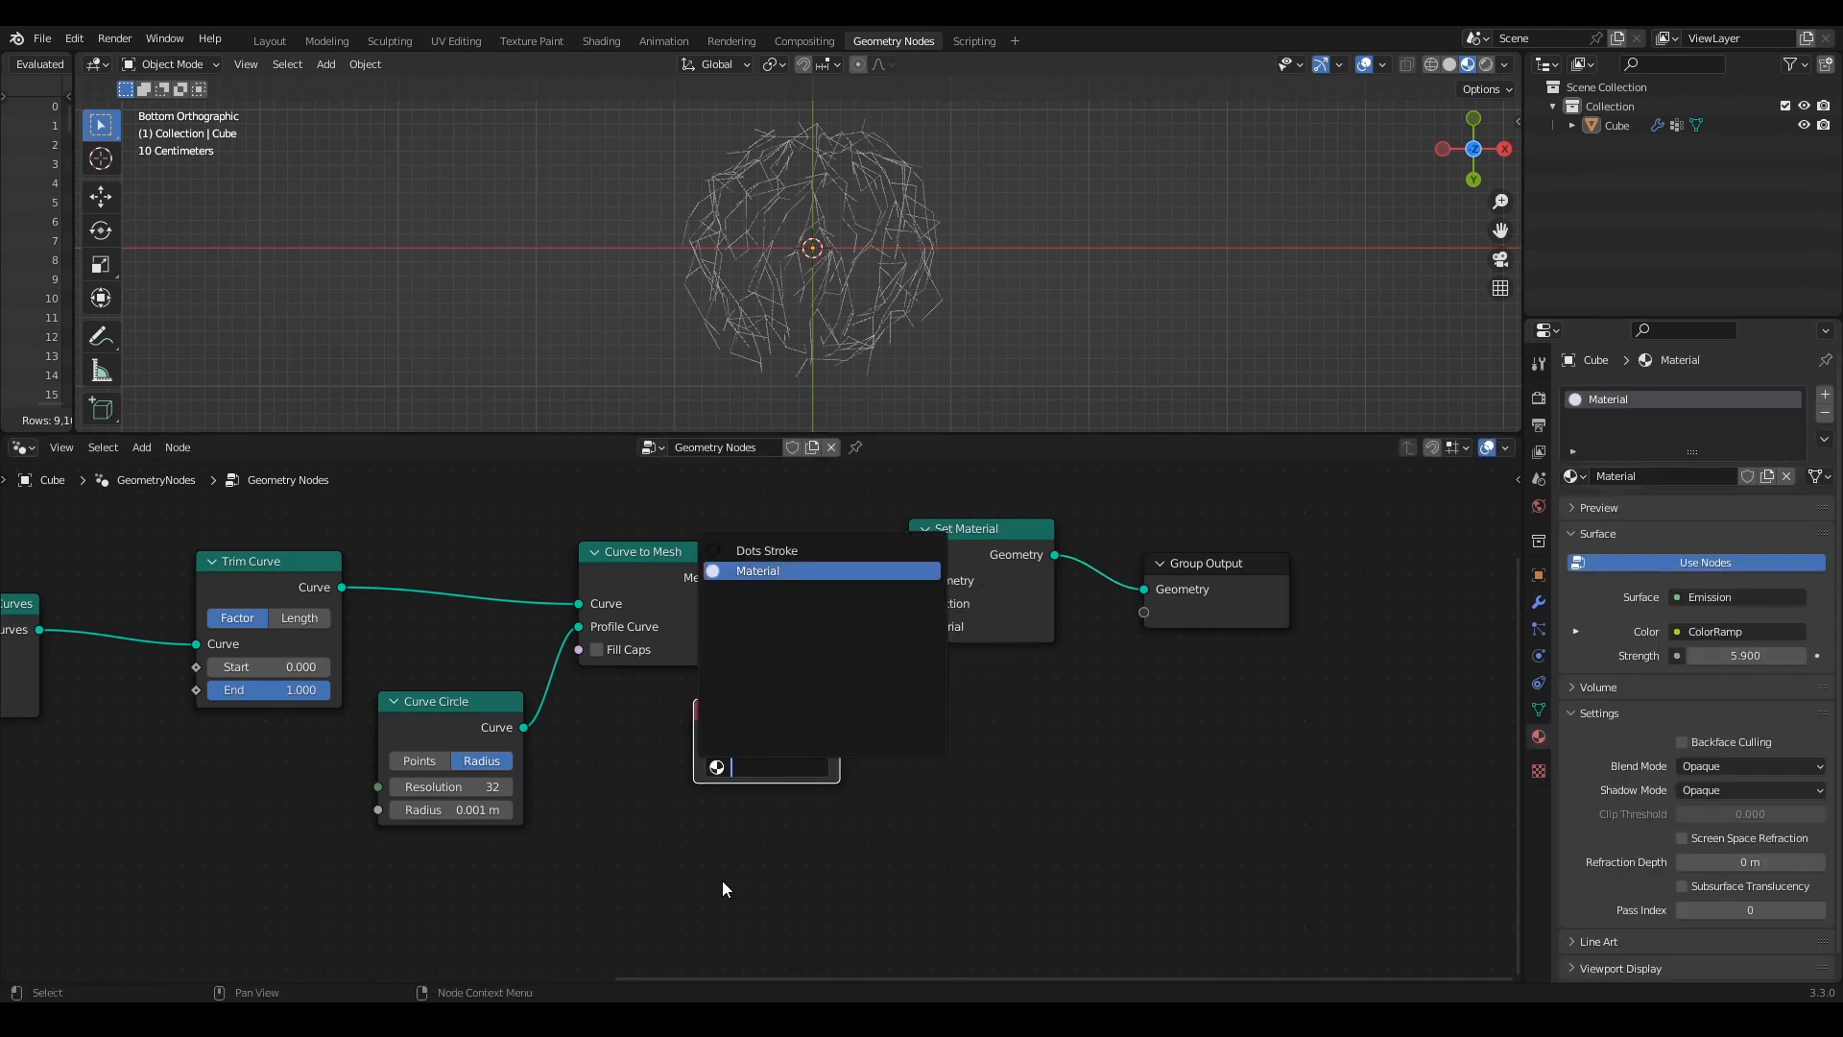
left_click(787, 573)
Step: Split off a new area below the geometry nodes, make it a Shader Editor and enlarge it to show the material's nodes
left_click_drag(5, 978, 23, 794)
left_click(23, 807)
left_click(106, 744)
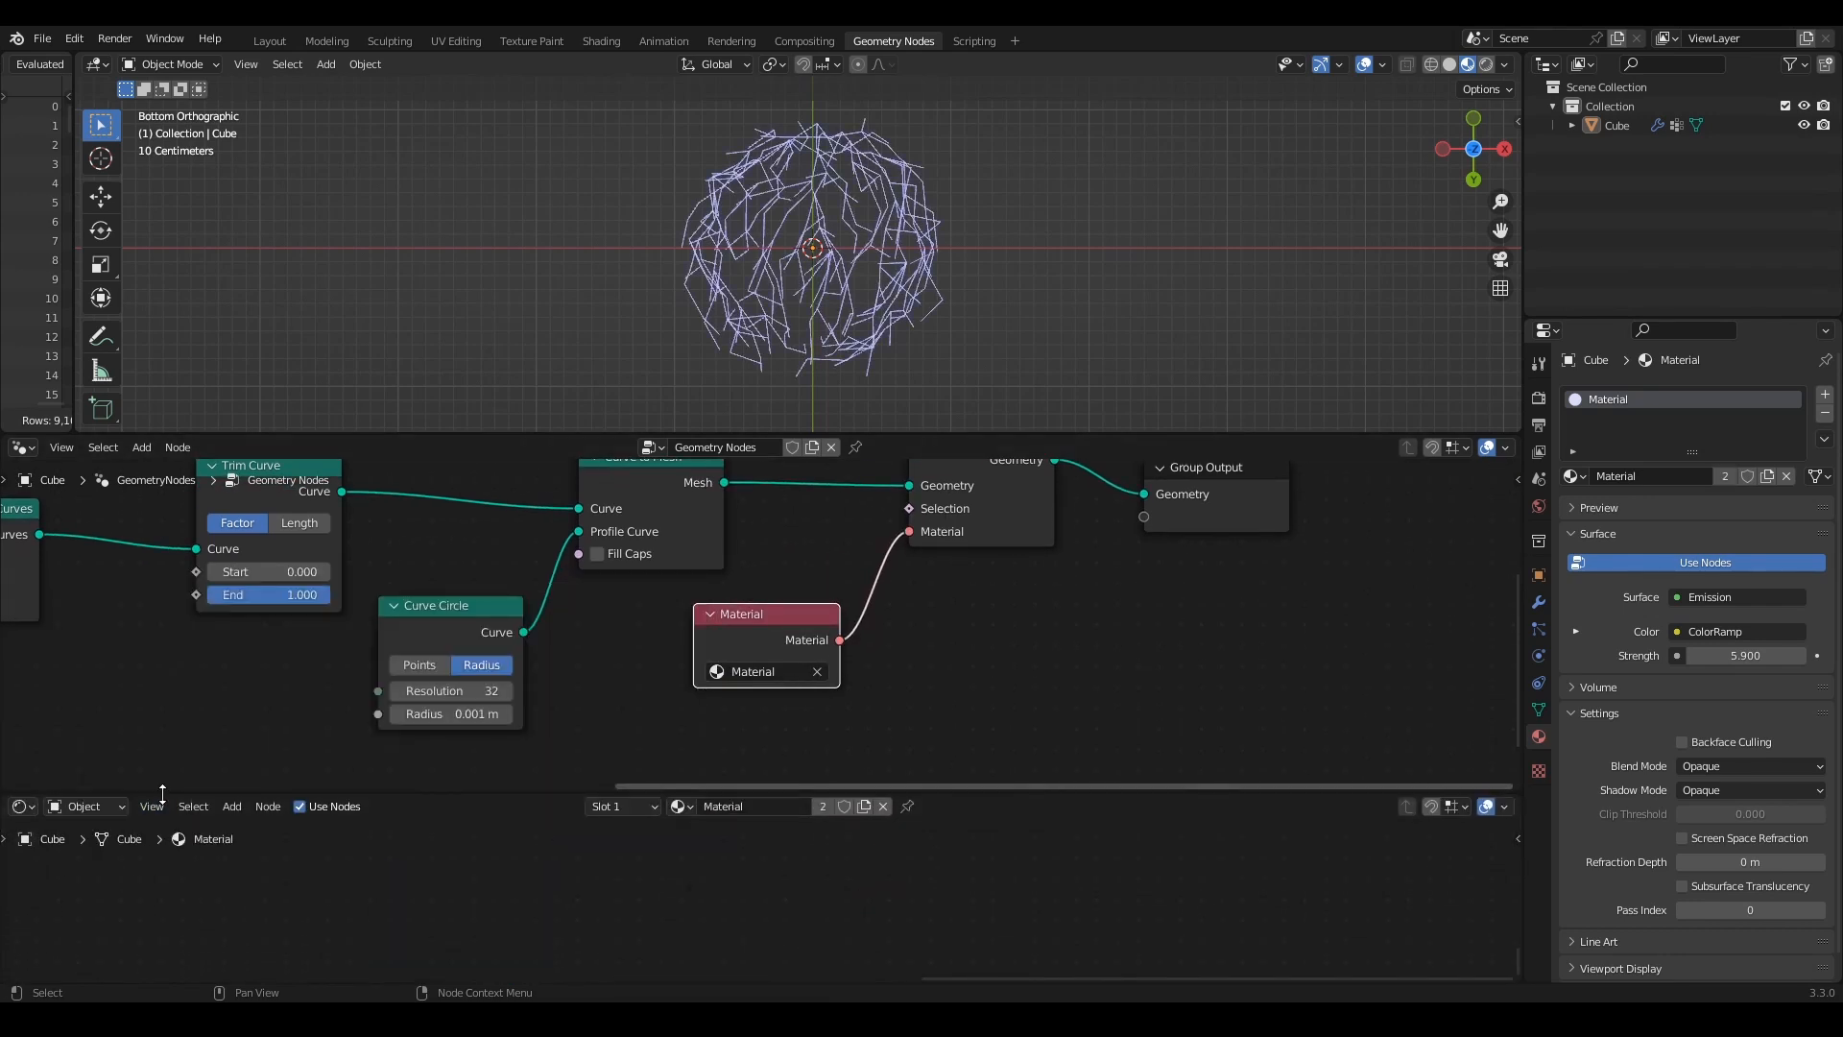
left_click_drag(146, 789, 146, 530)
middle_click_drag(649, 783, 997, 975)
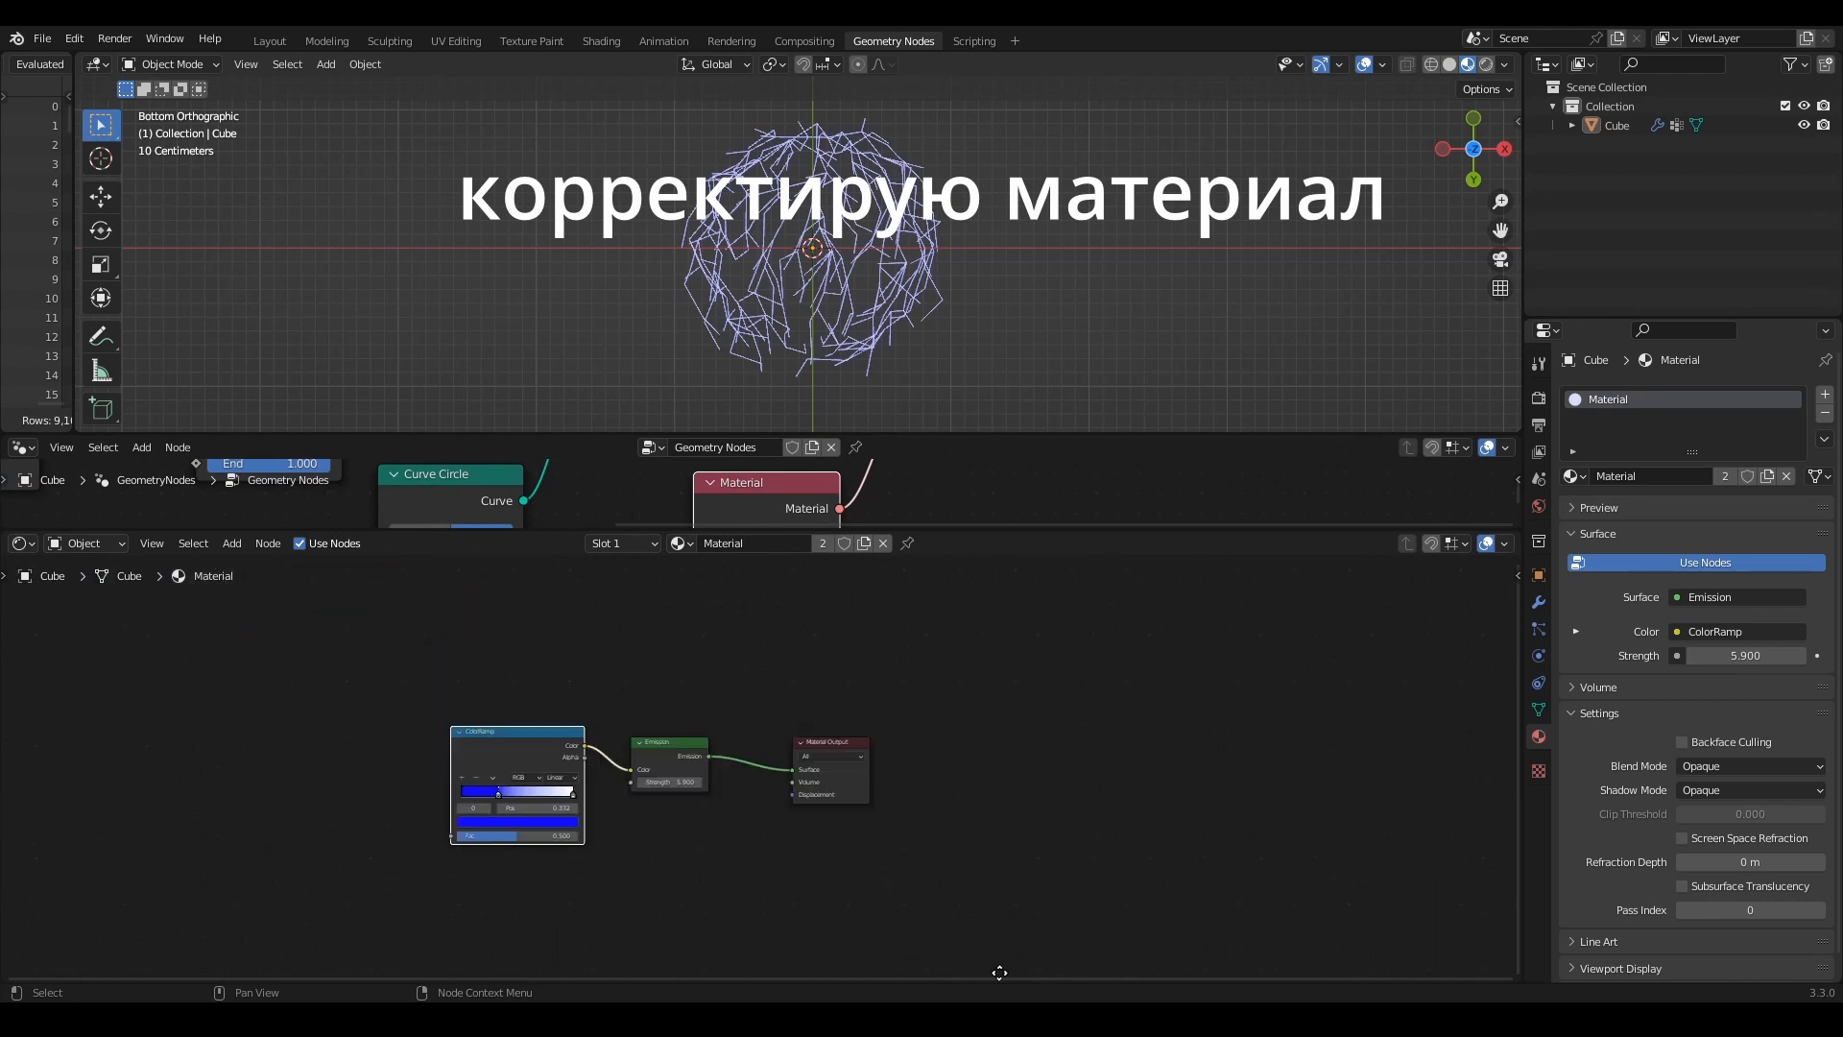
Step: Set the Emission node's strength to 100 and close the Shader Editor area
scroll(685, 854, "up", 11)
left_click_drag(719, 831, 603, 903)
left_click(719, 838)
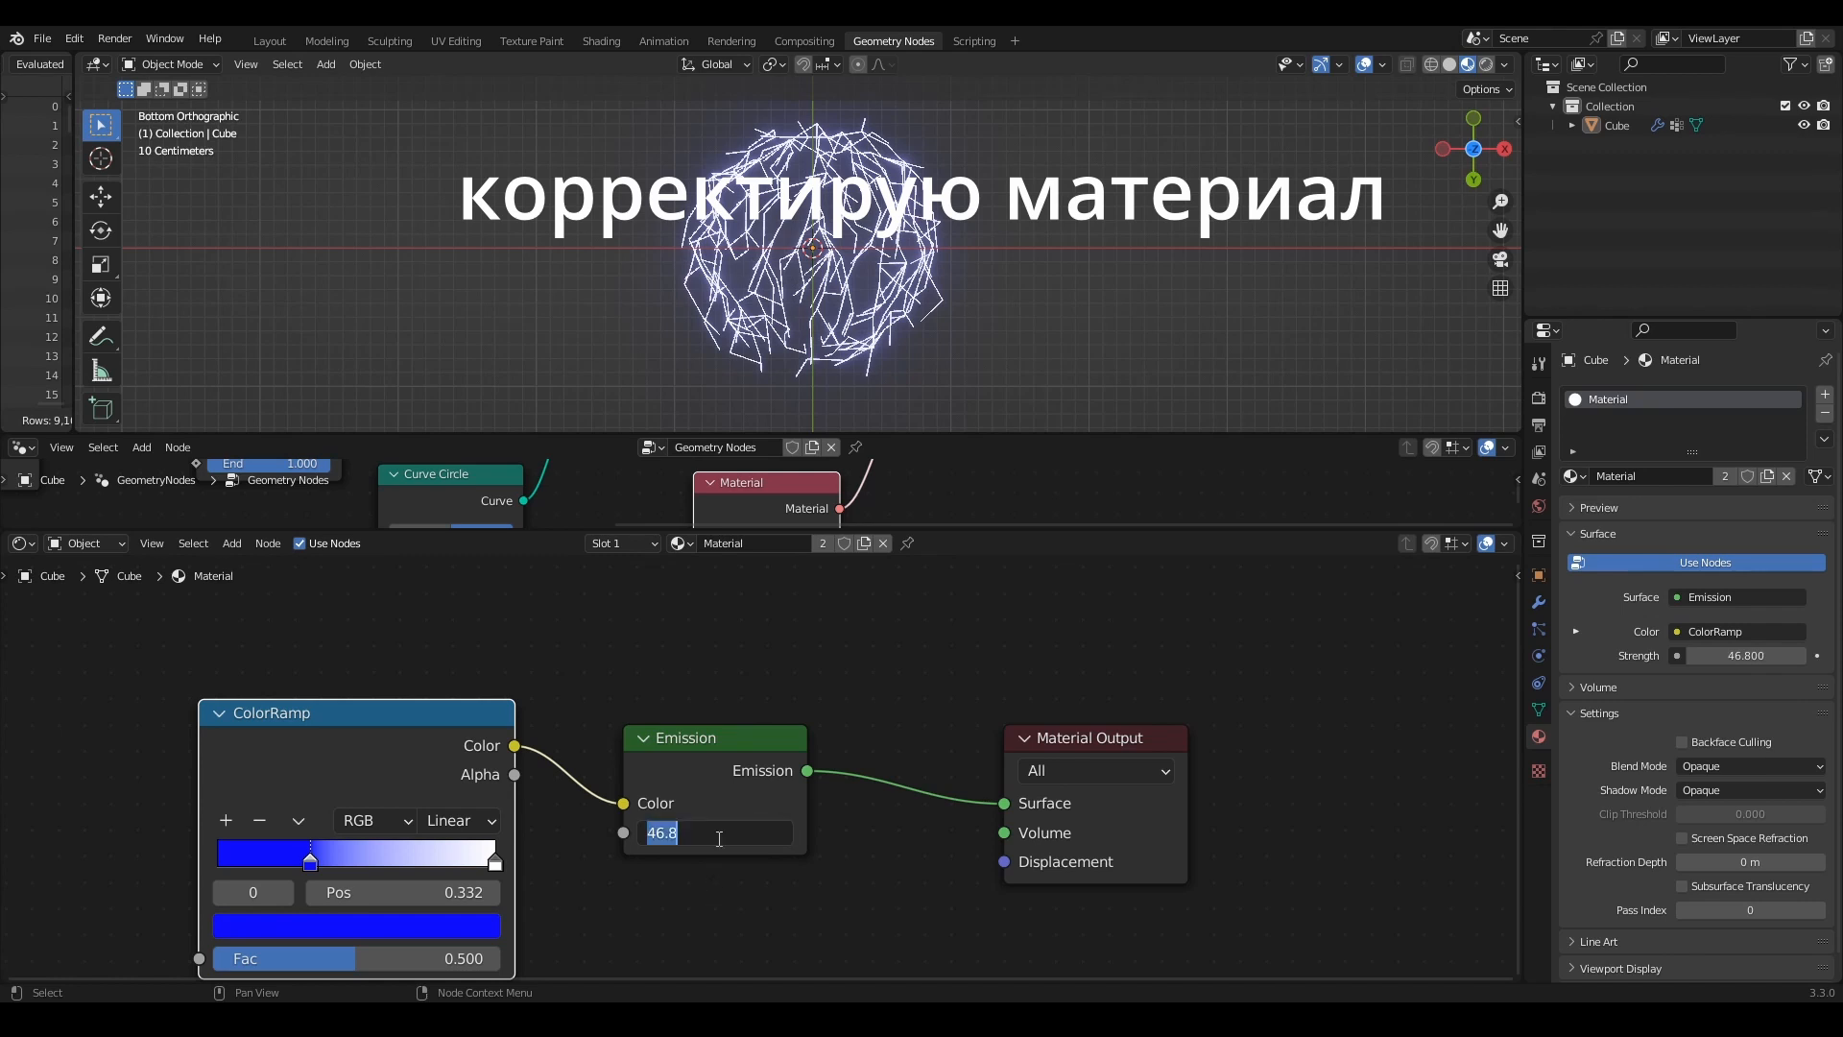
type("100")
key("BackSpace")
key("Return")
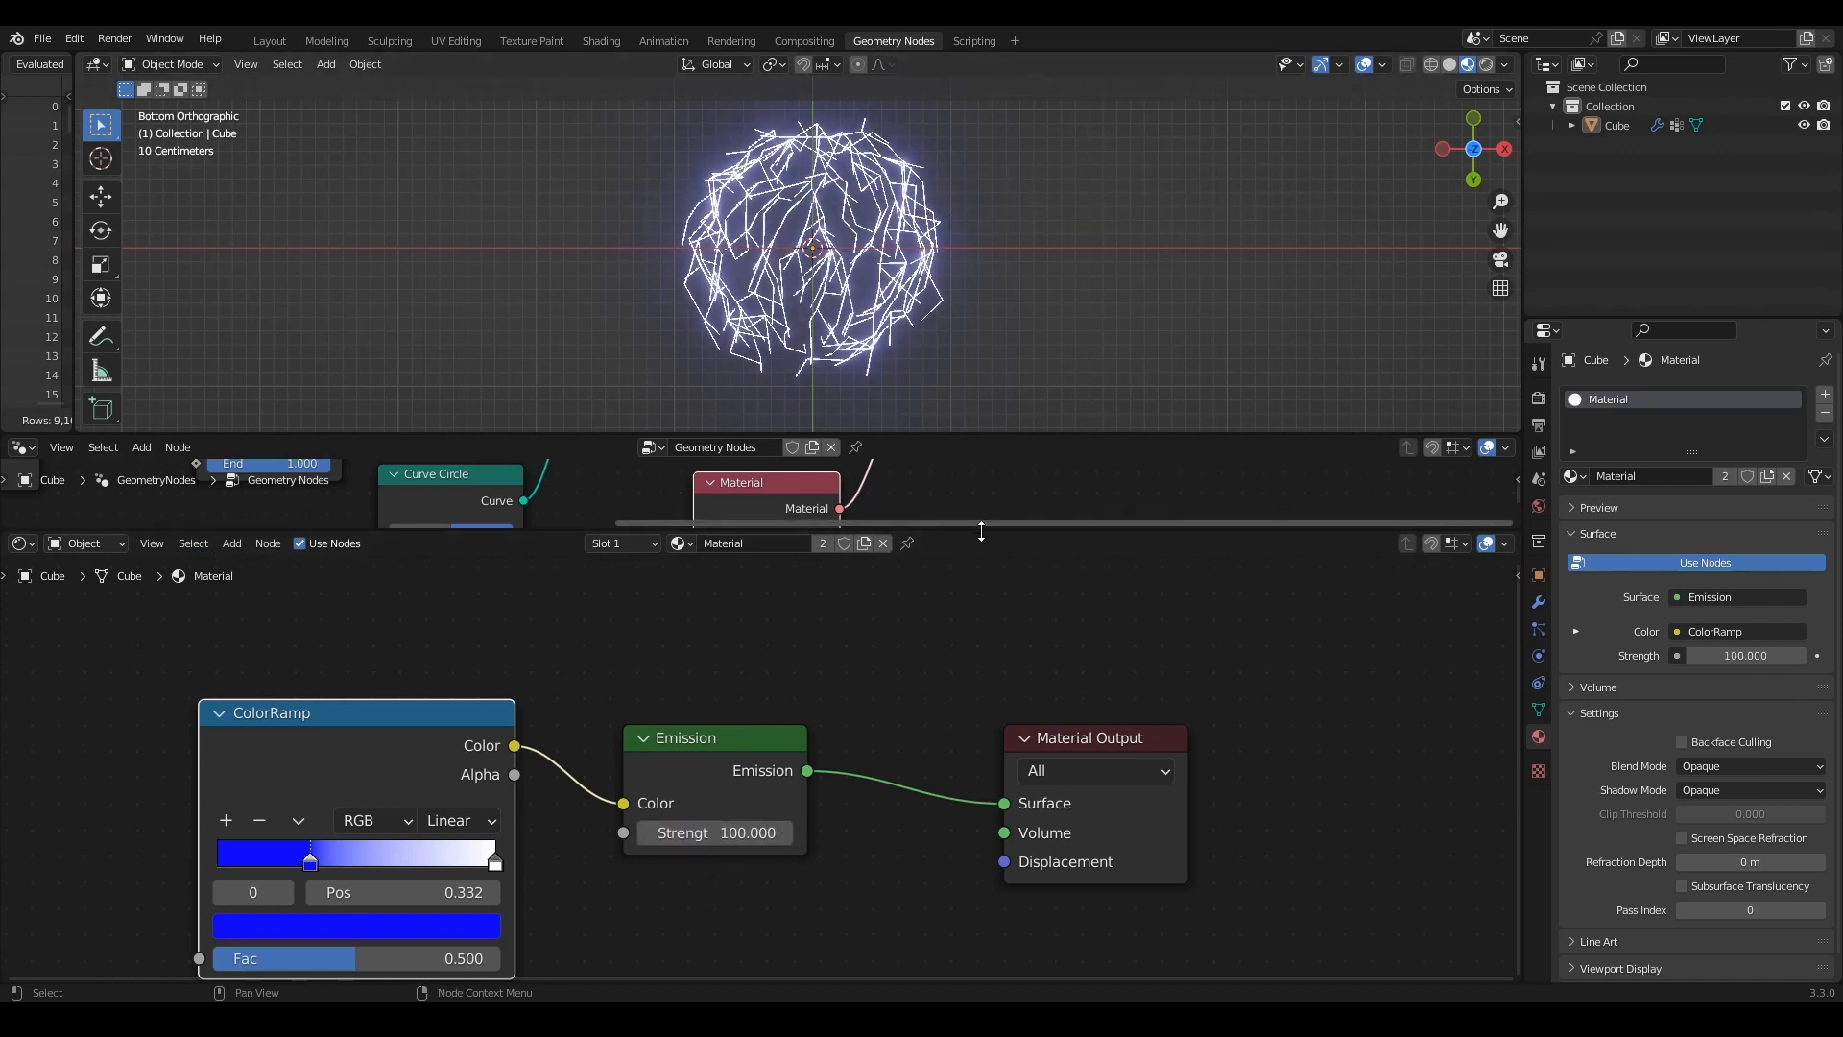
left_click_drag(184, 526, 184, 659)
Step: In the Animation workspace, rotate the lightning sphere object -90° about the X axis, check its base mesh and deselect it
left_click(668, 40)
left_click(1132, 330)
key("KP_3")
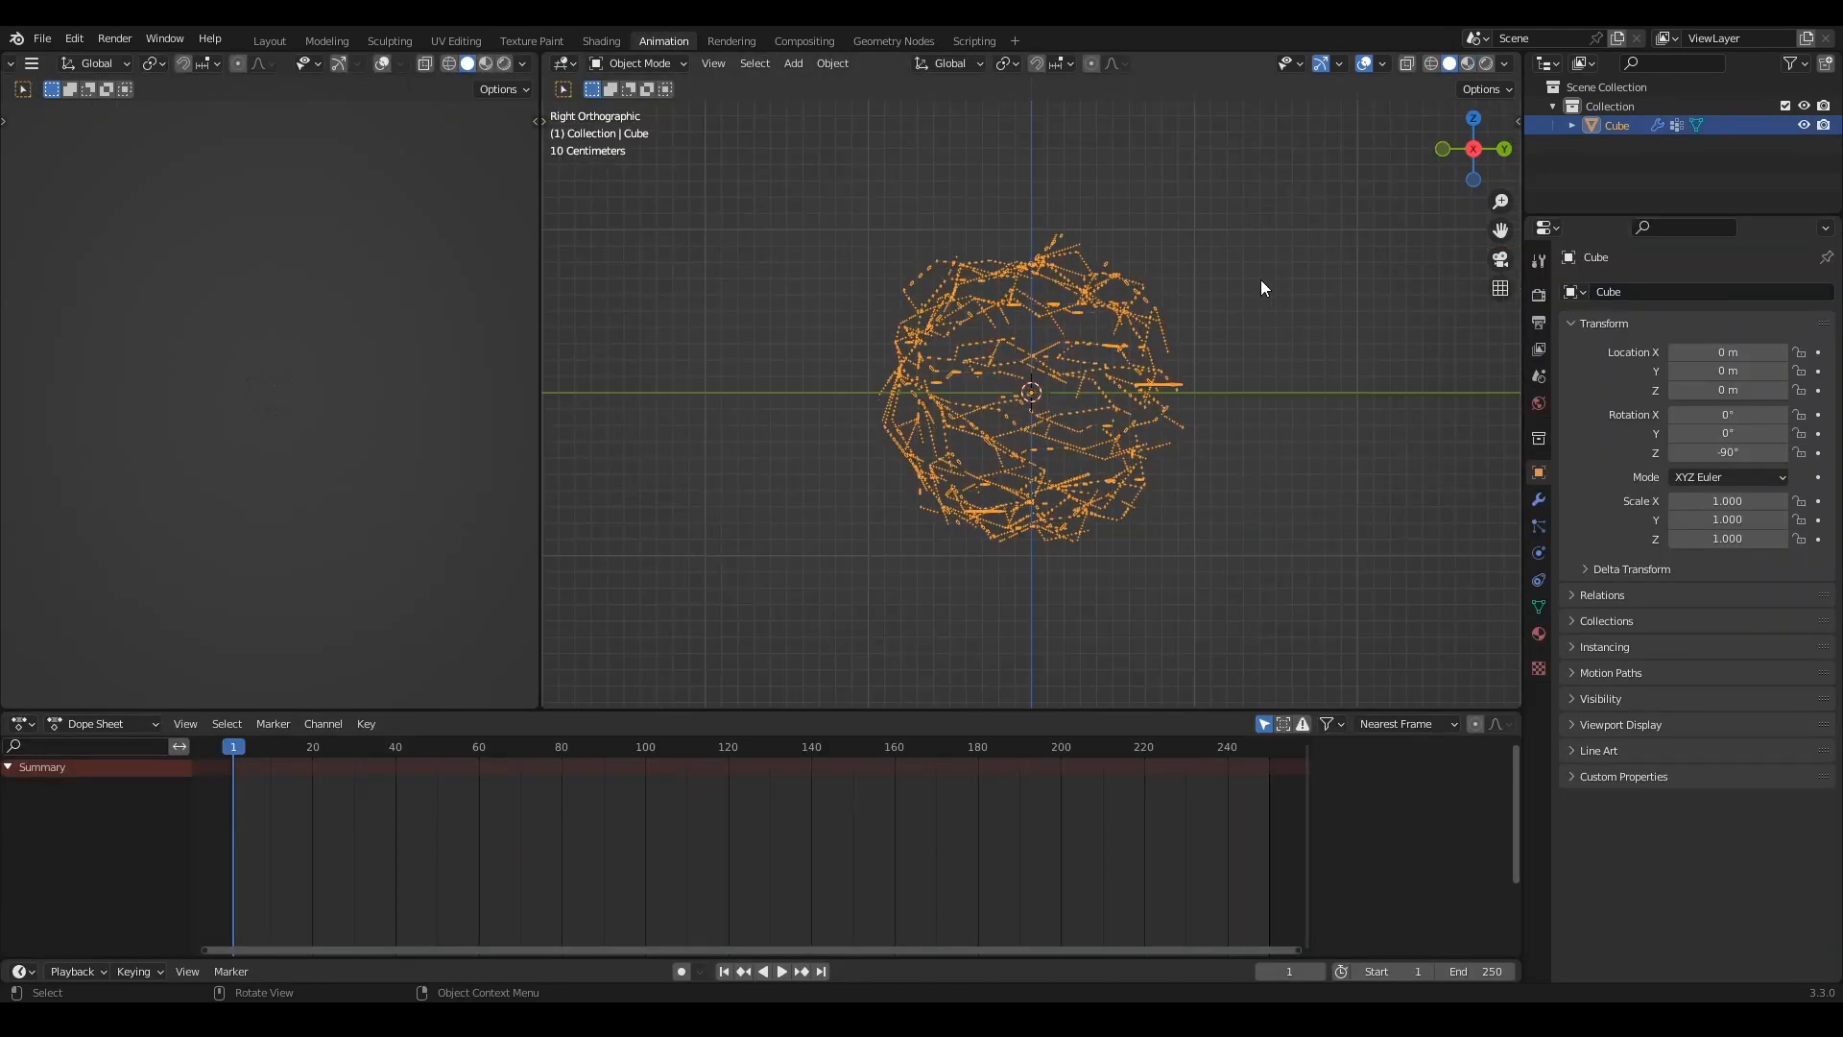
type("ry90x")
key("minus")
key("Return")
key("Tab")
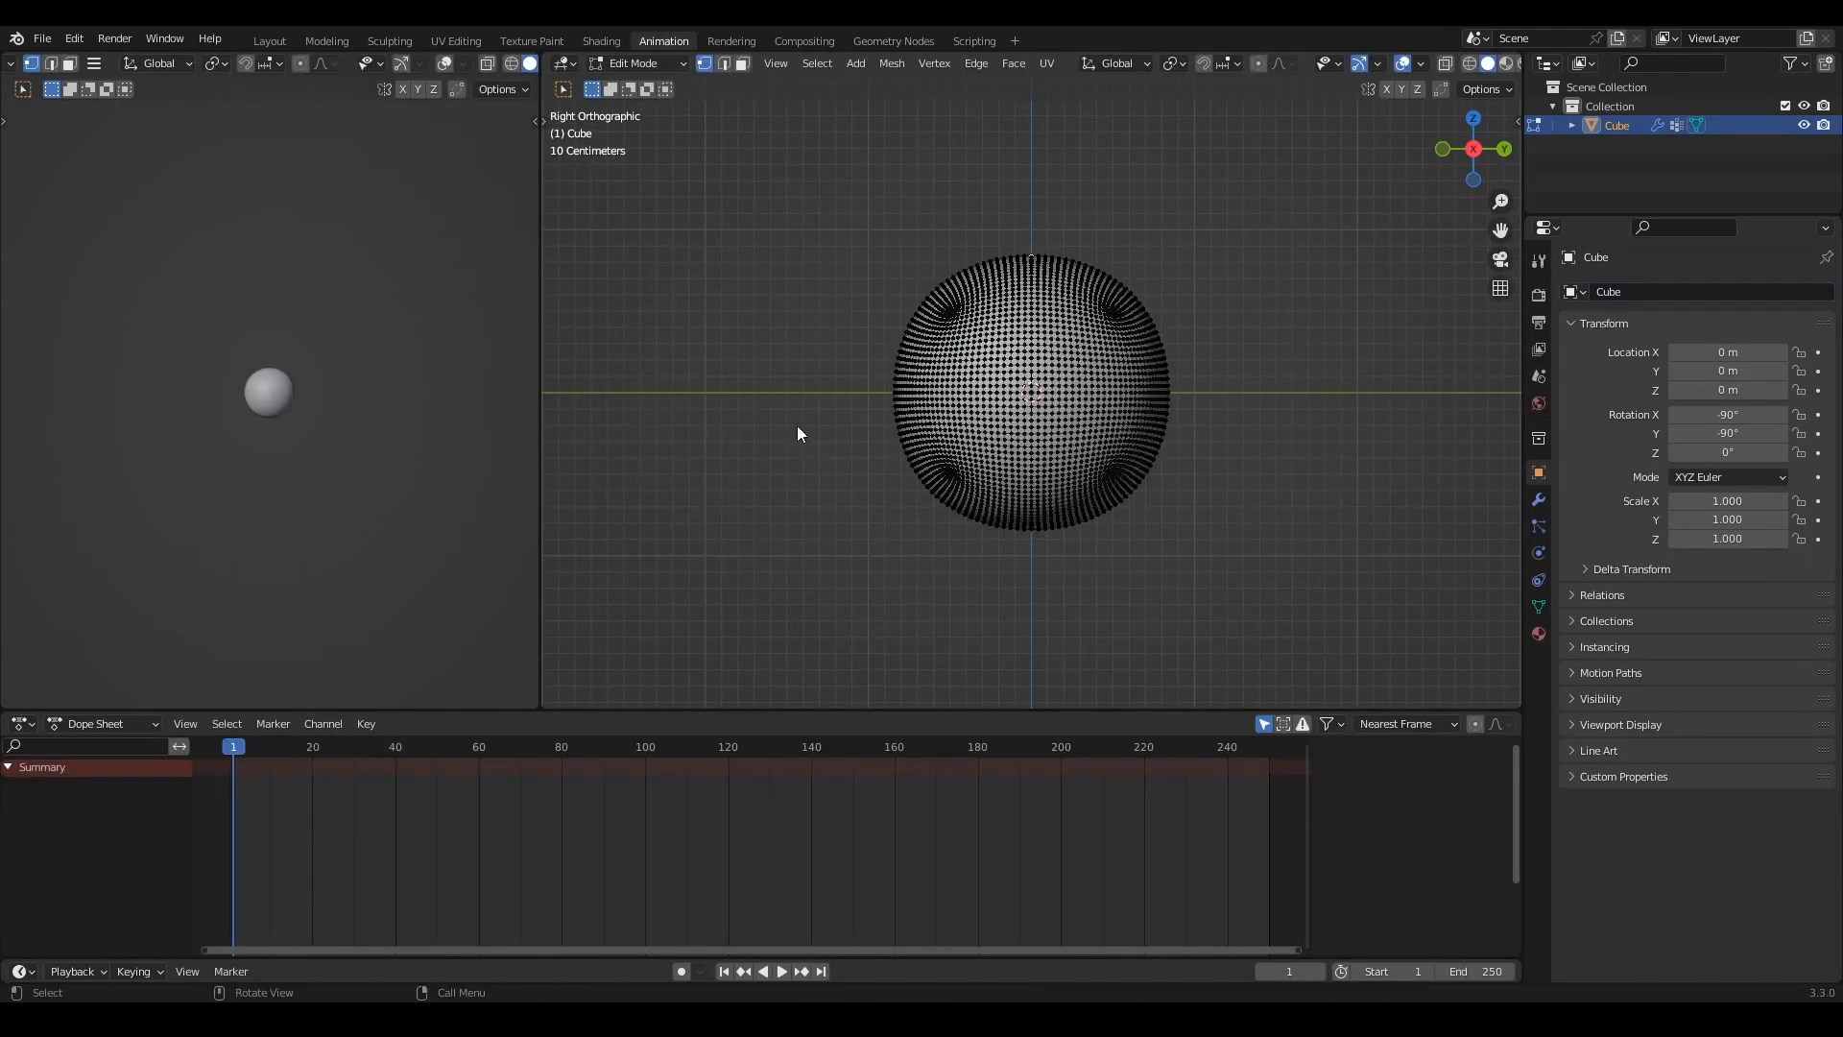
key("Tab")
left_click(743, 447)
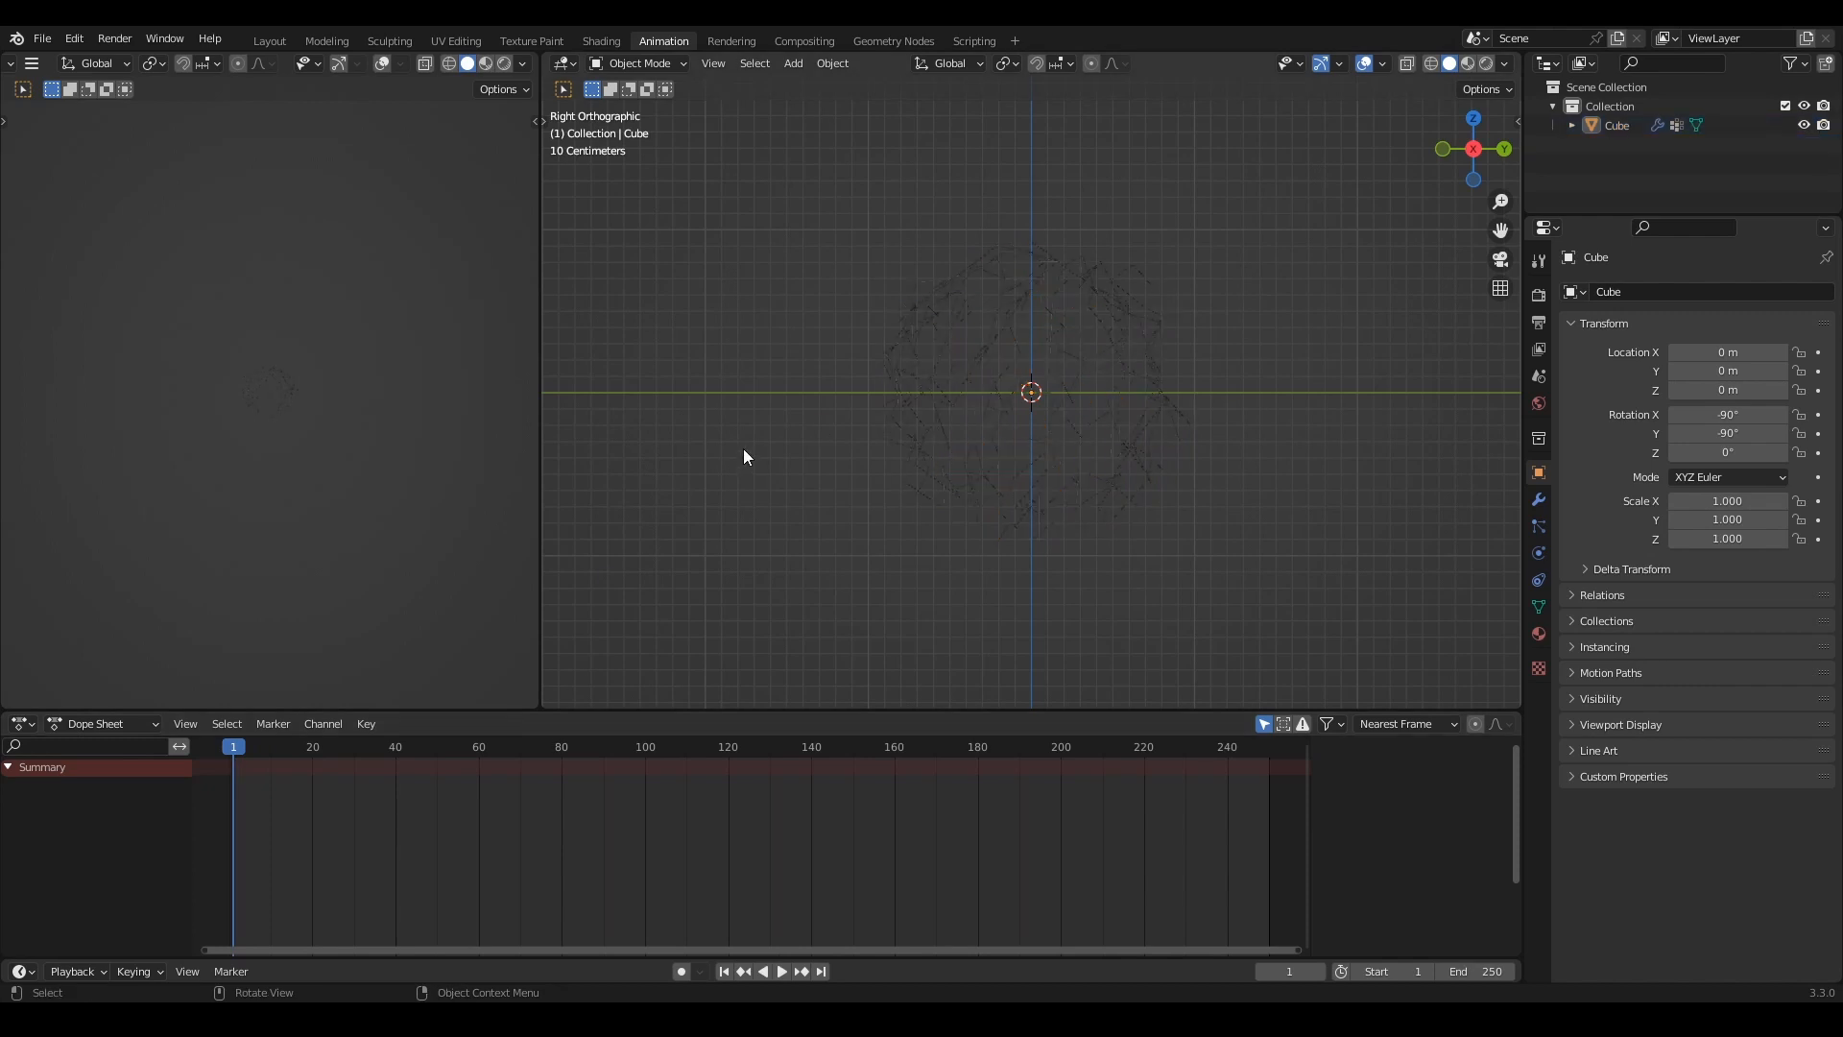
Step: Return to the Geometry Nodes workspace and split off an area below the node editor as a Timeline
left_click(894, 41)
middle_click_drag(684, 779, 800, 745)
left_click_drag(3, 978, 46, 815)
middle_click_drag(969, 143, 1033, 239)
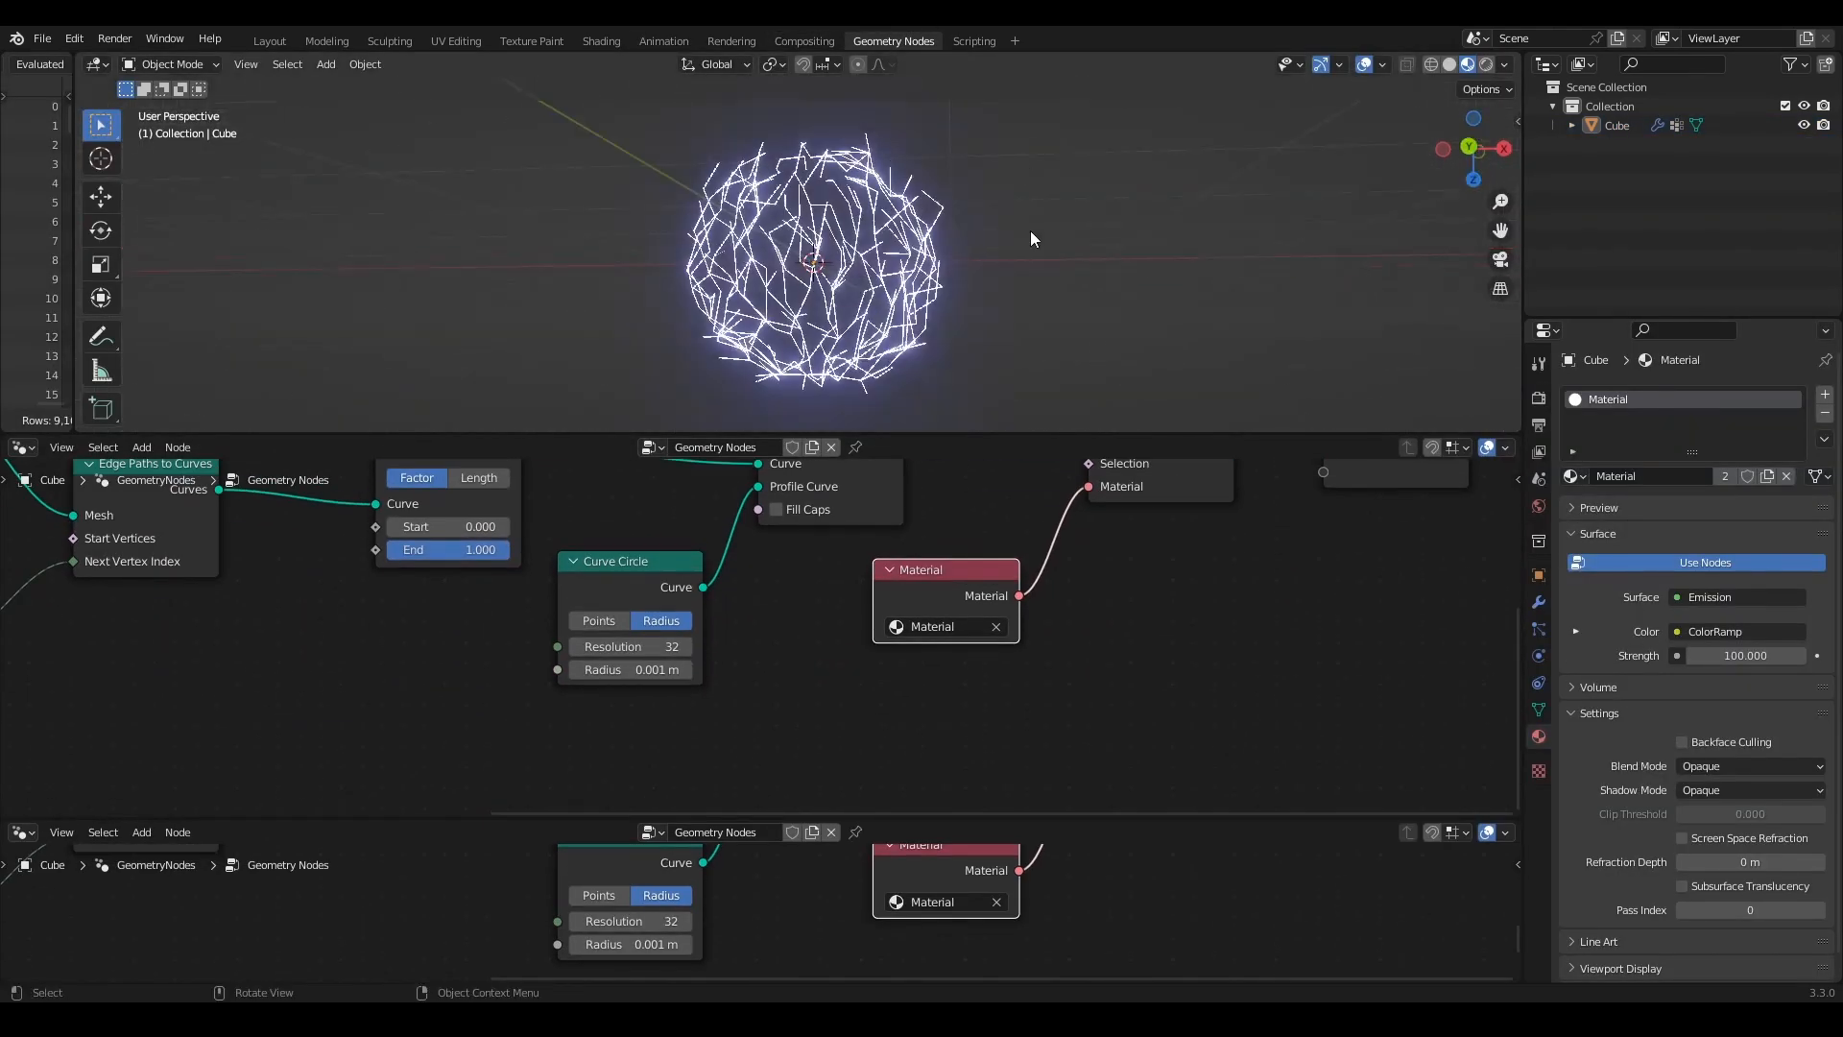
left_click(1493, 156)
left_click(23, 832)
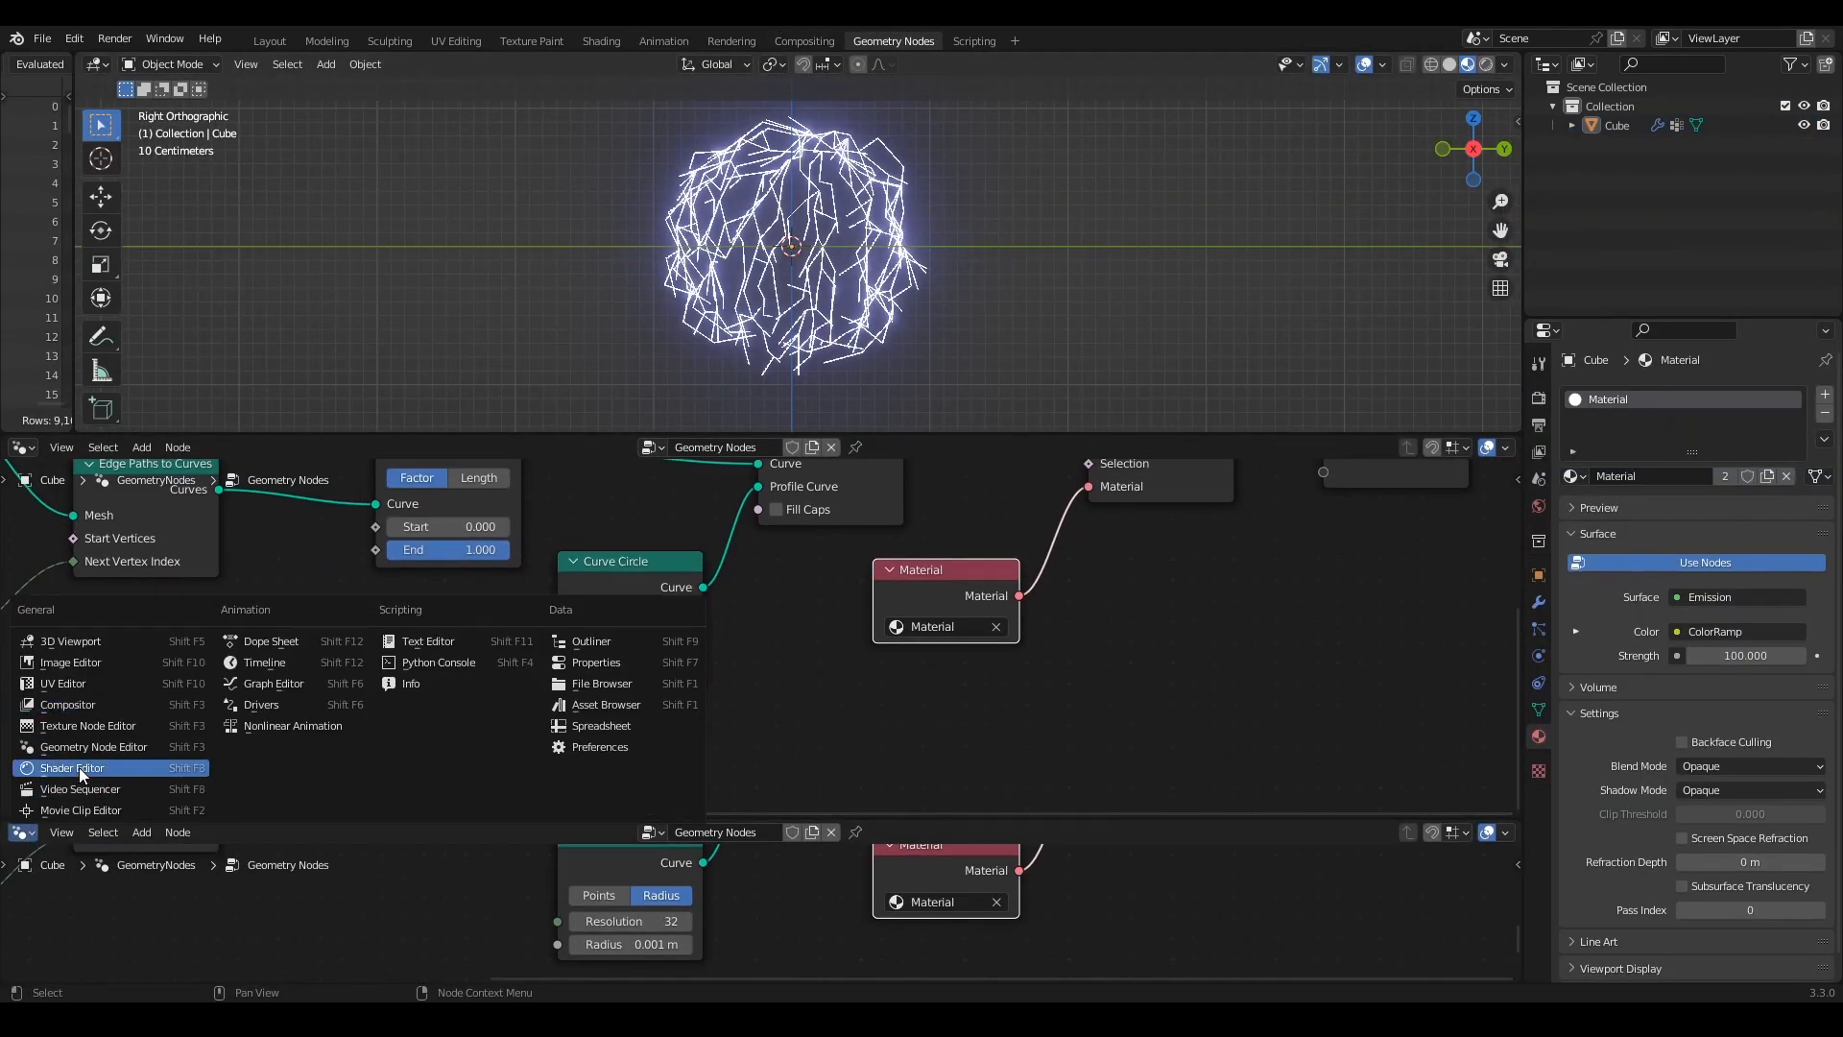
left_click(290, 664)
Step: At frame 10, insert a keyframe on the Trim Curve node's Start value of 0.000
scroll(672, 696, "up", 1)
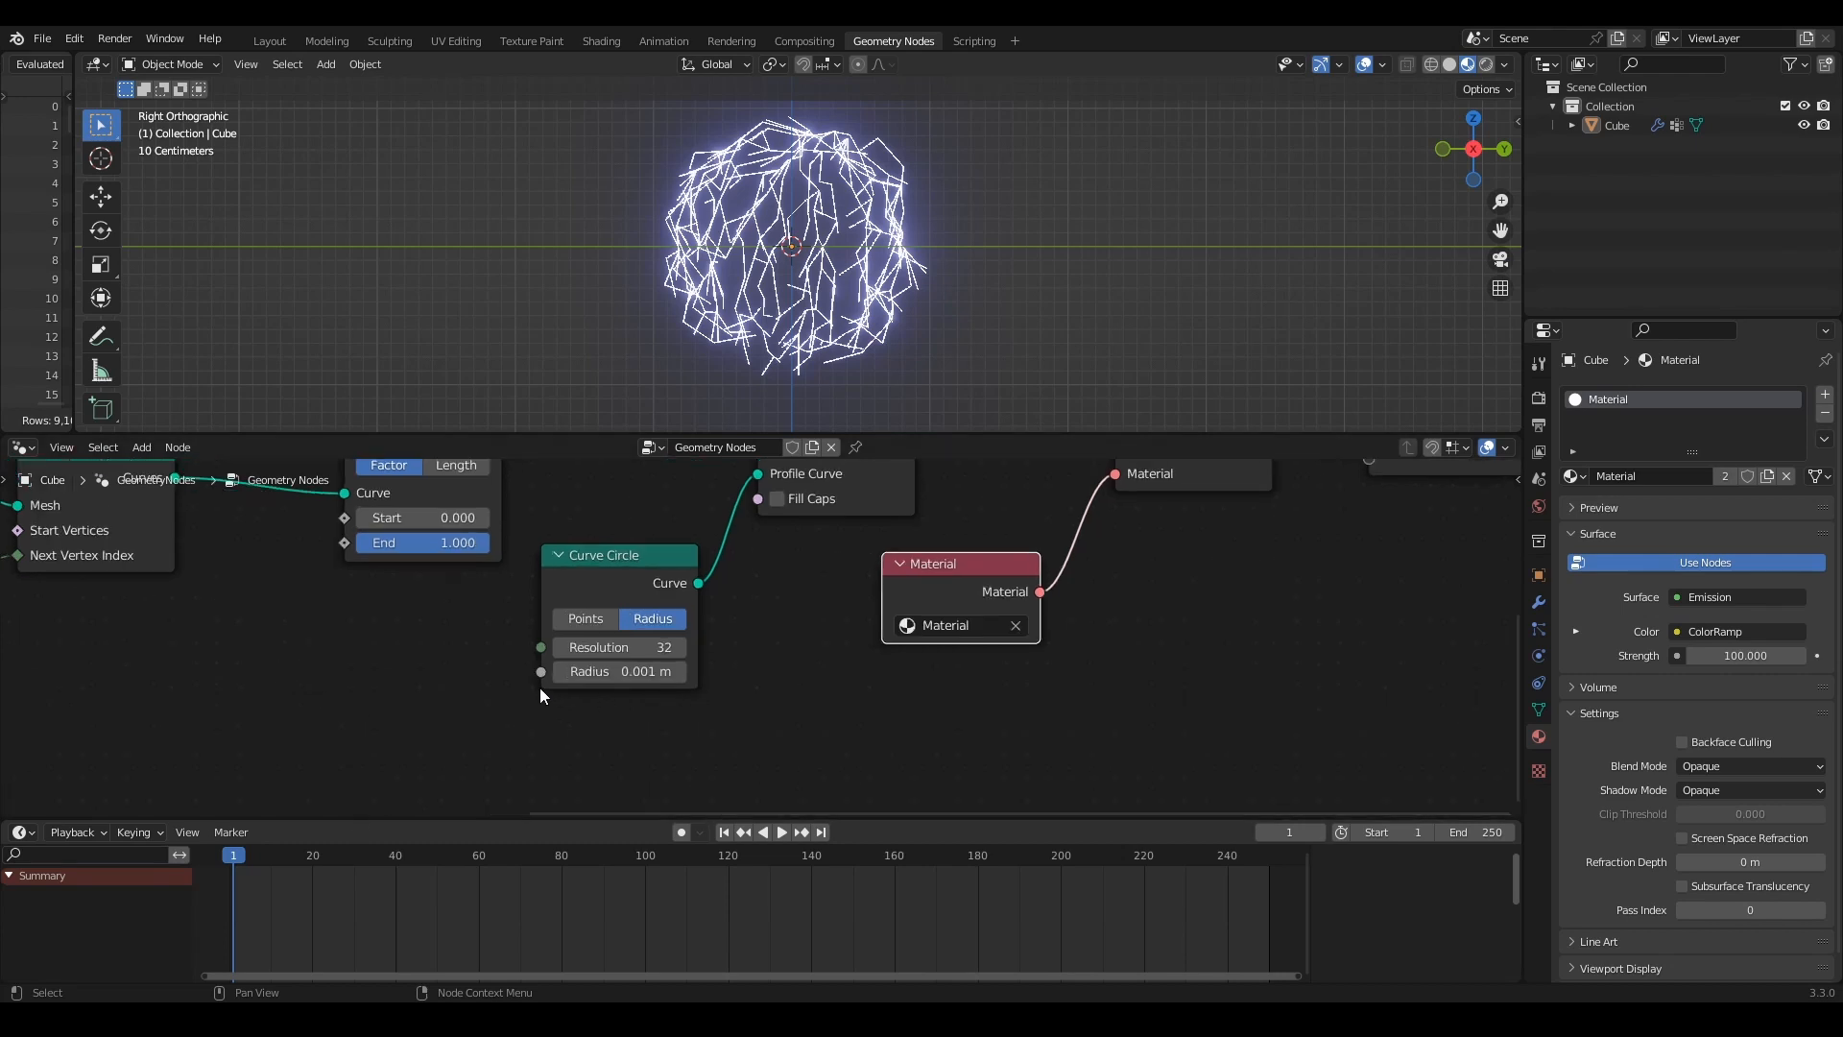
scroll(509, 687, "down", 2)
middle_click_drag(408, 678, 573, 741)
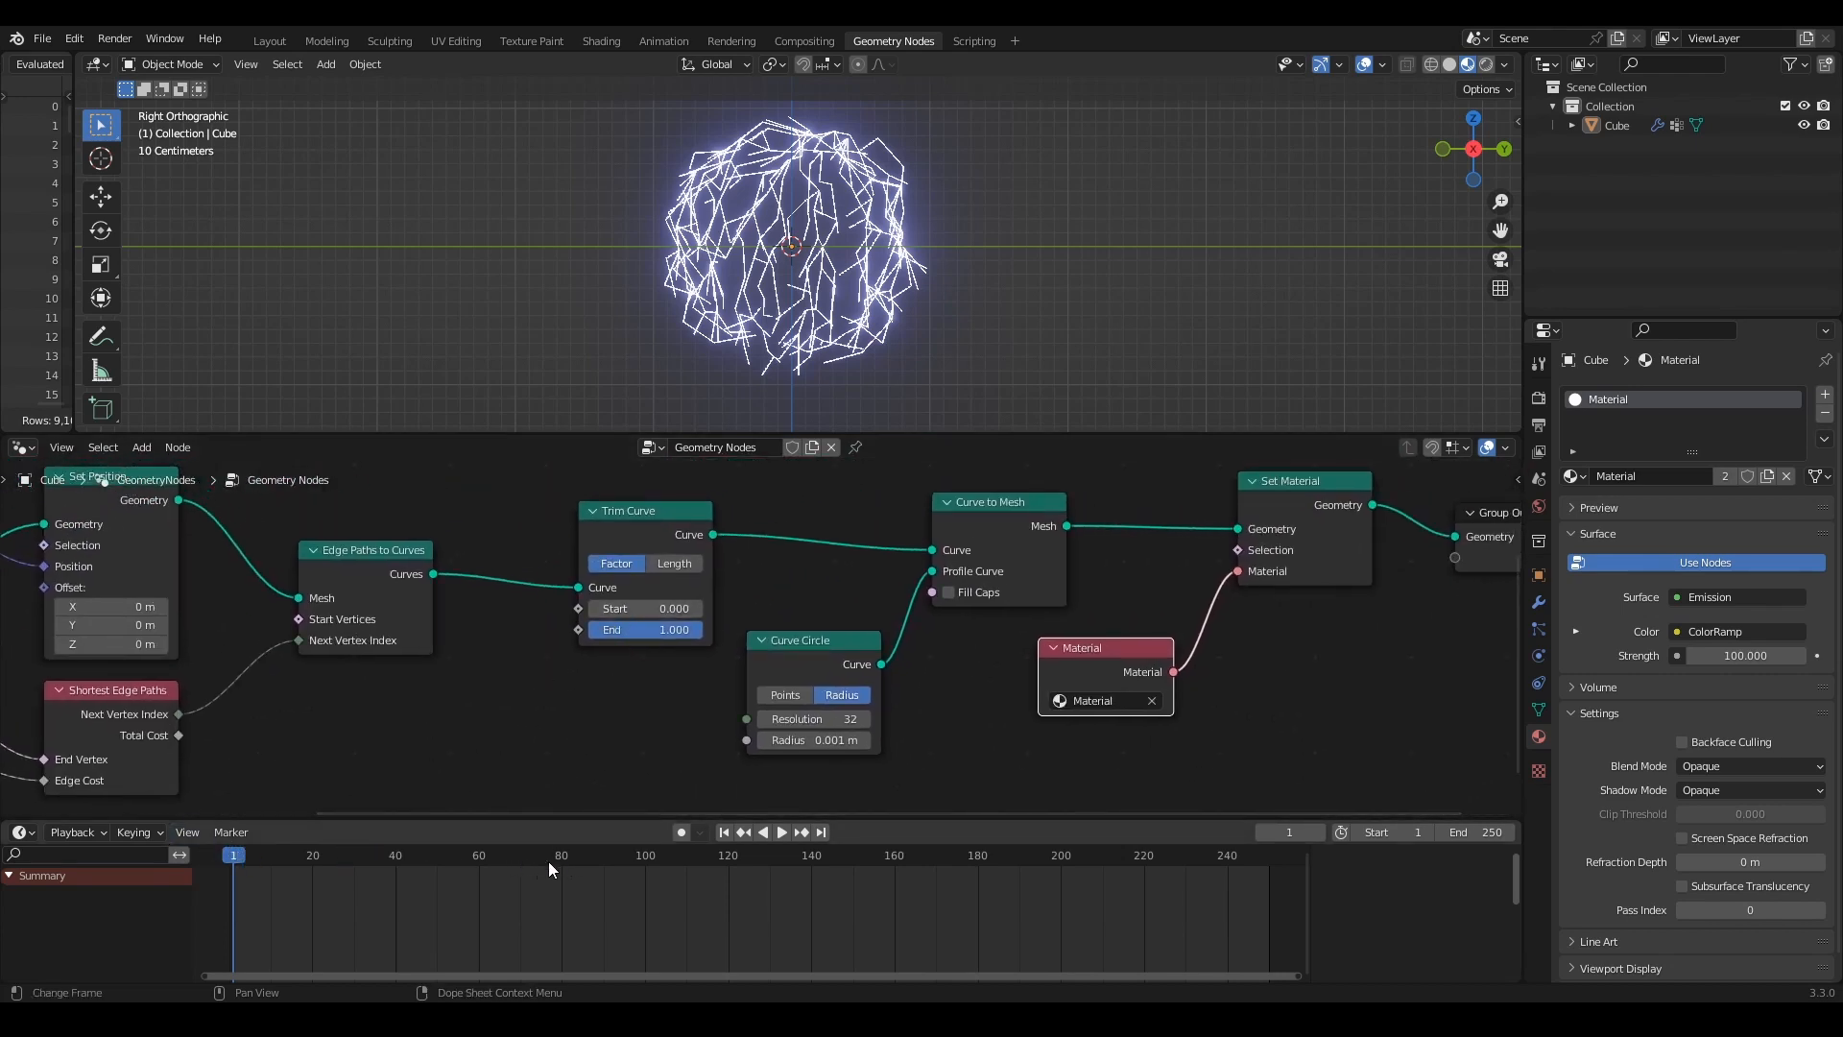
left_click(269, 861)
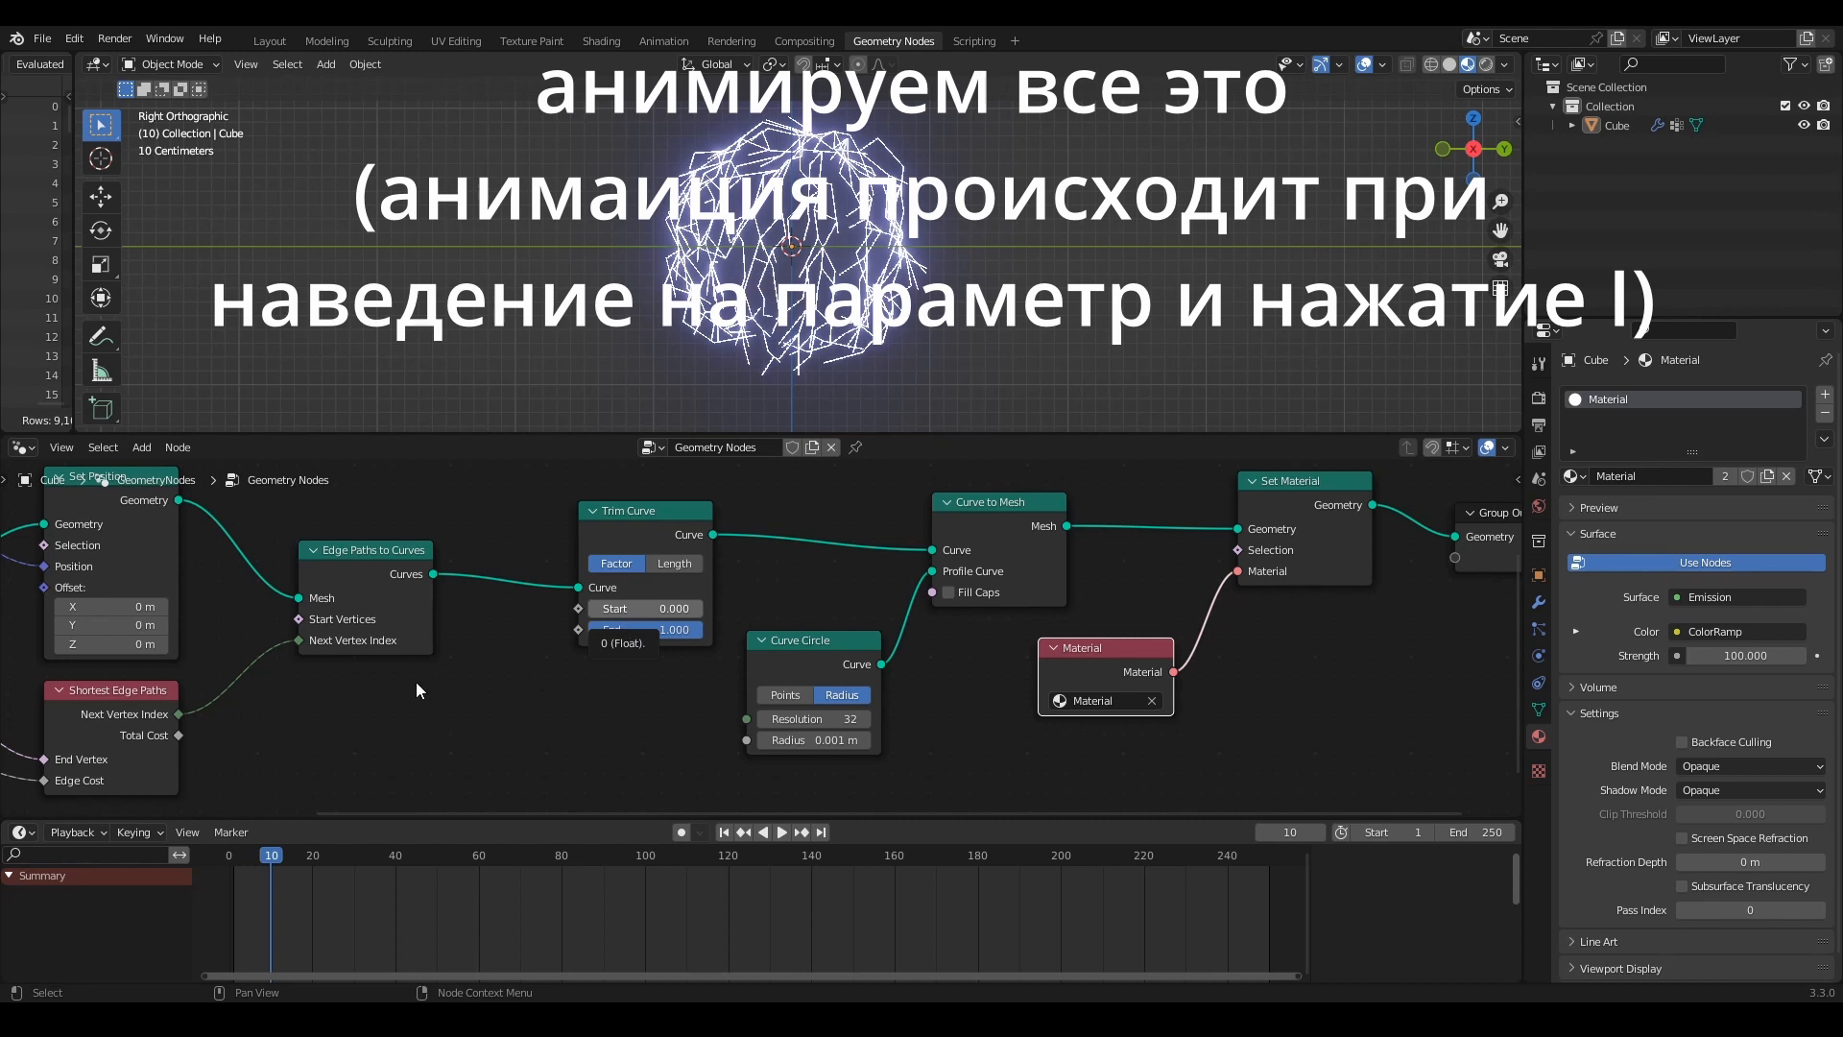
key("i")
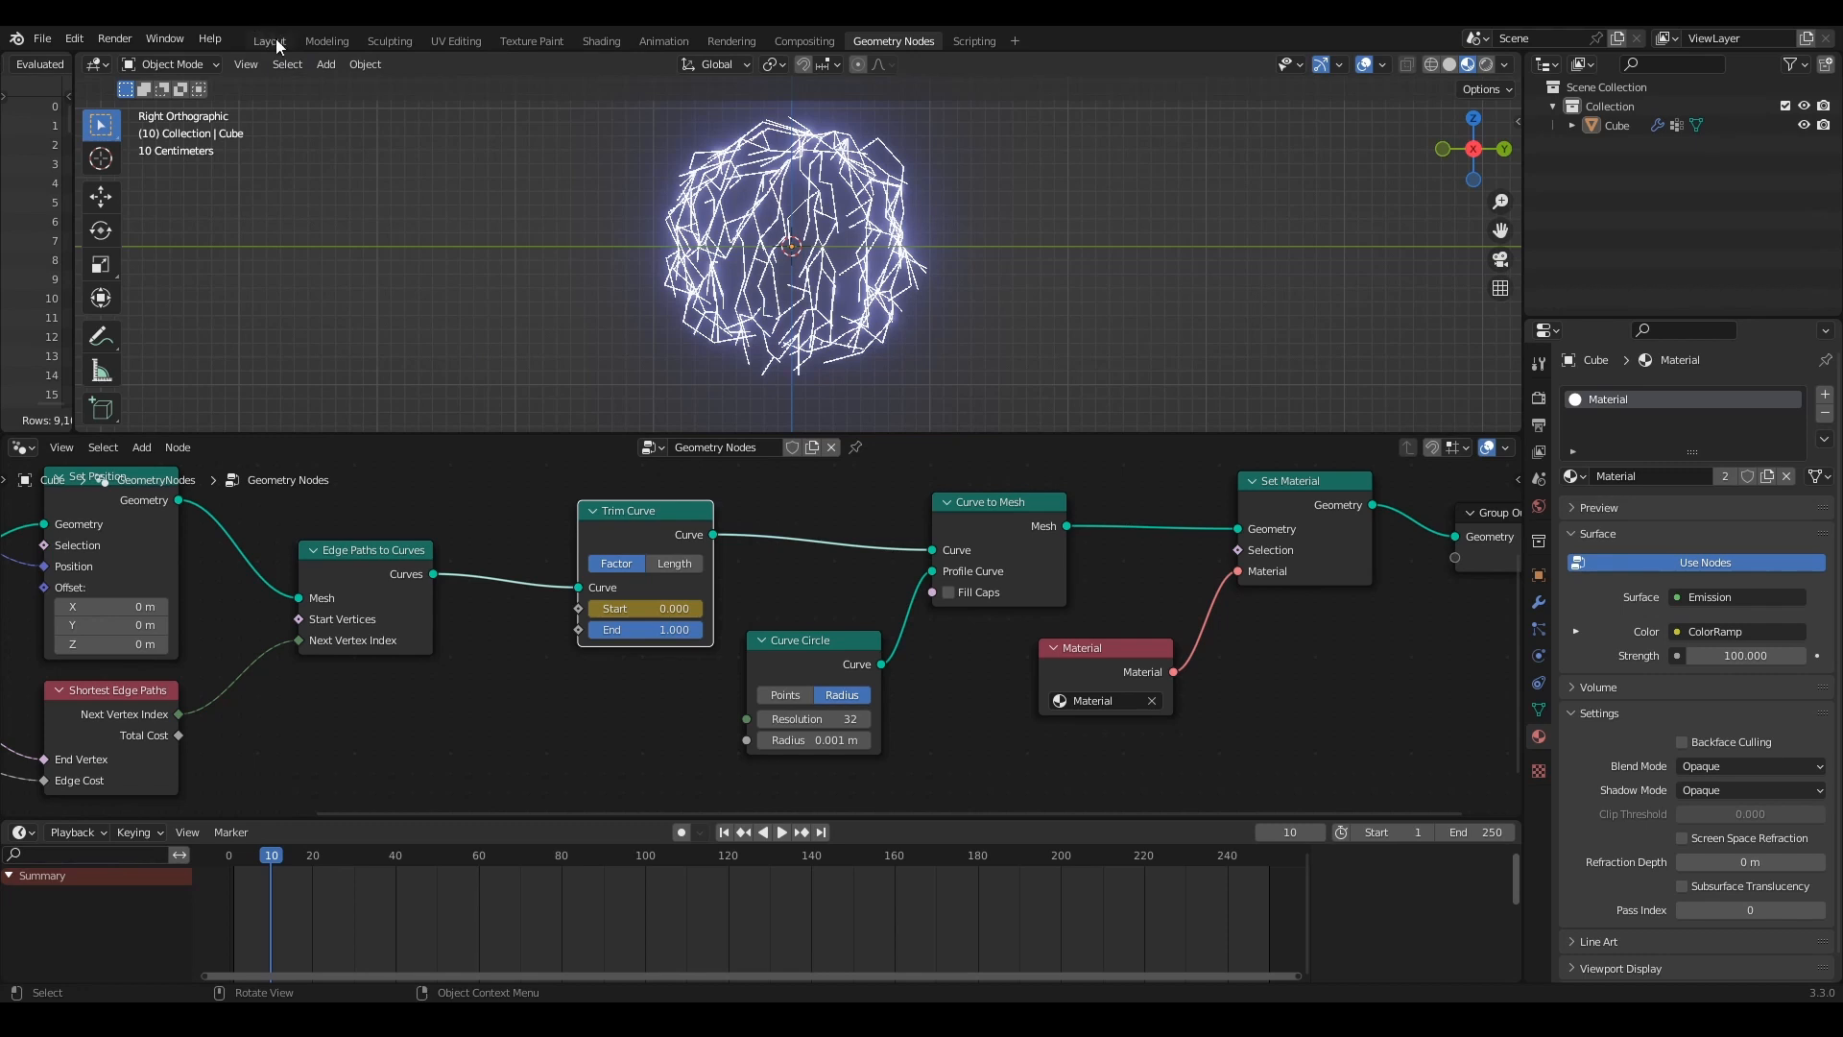
left_click(1517, 119)
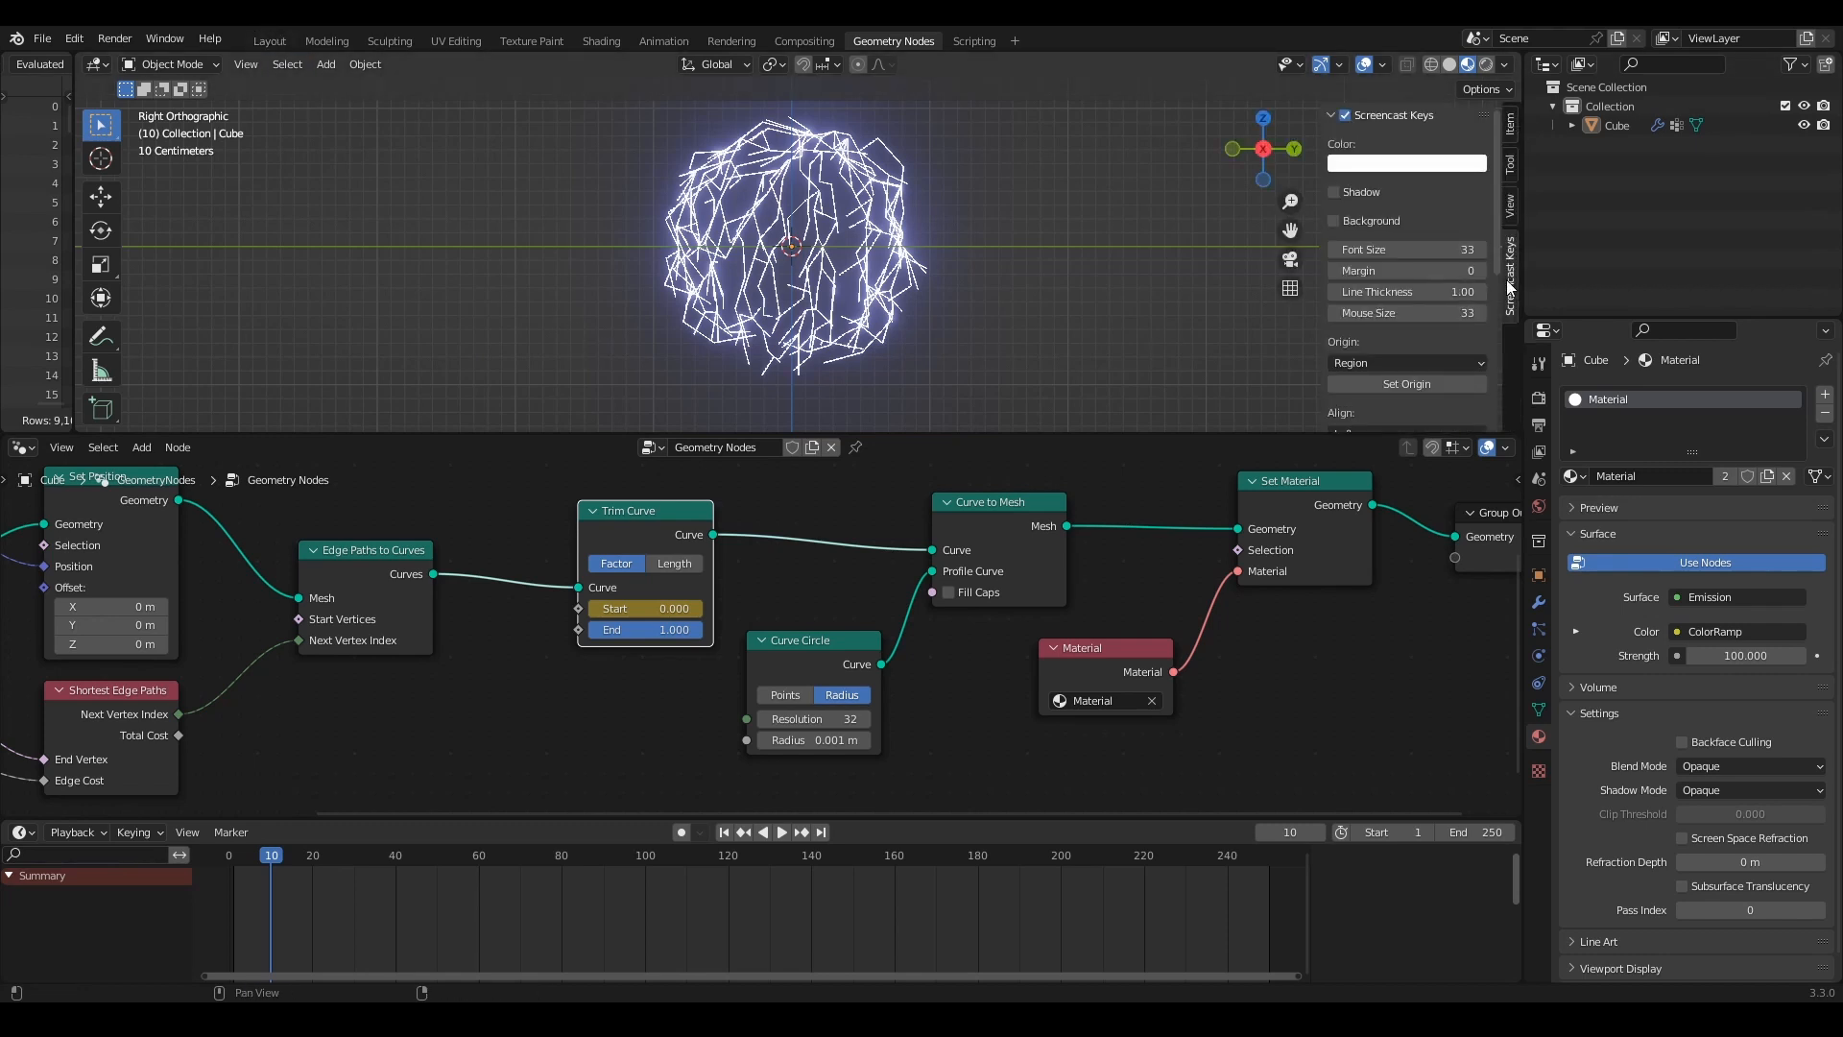
left_click(268, 42)
scroll(781, 524, "up", 2)
scroll(782, 525, "up", 2)
scroll(781, 524, "down", 2)
left_click(731, 41)
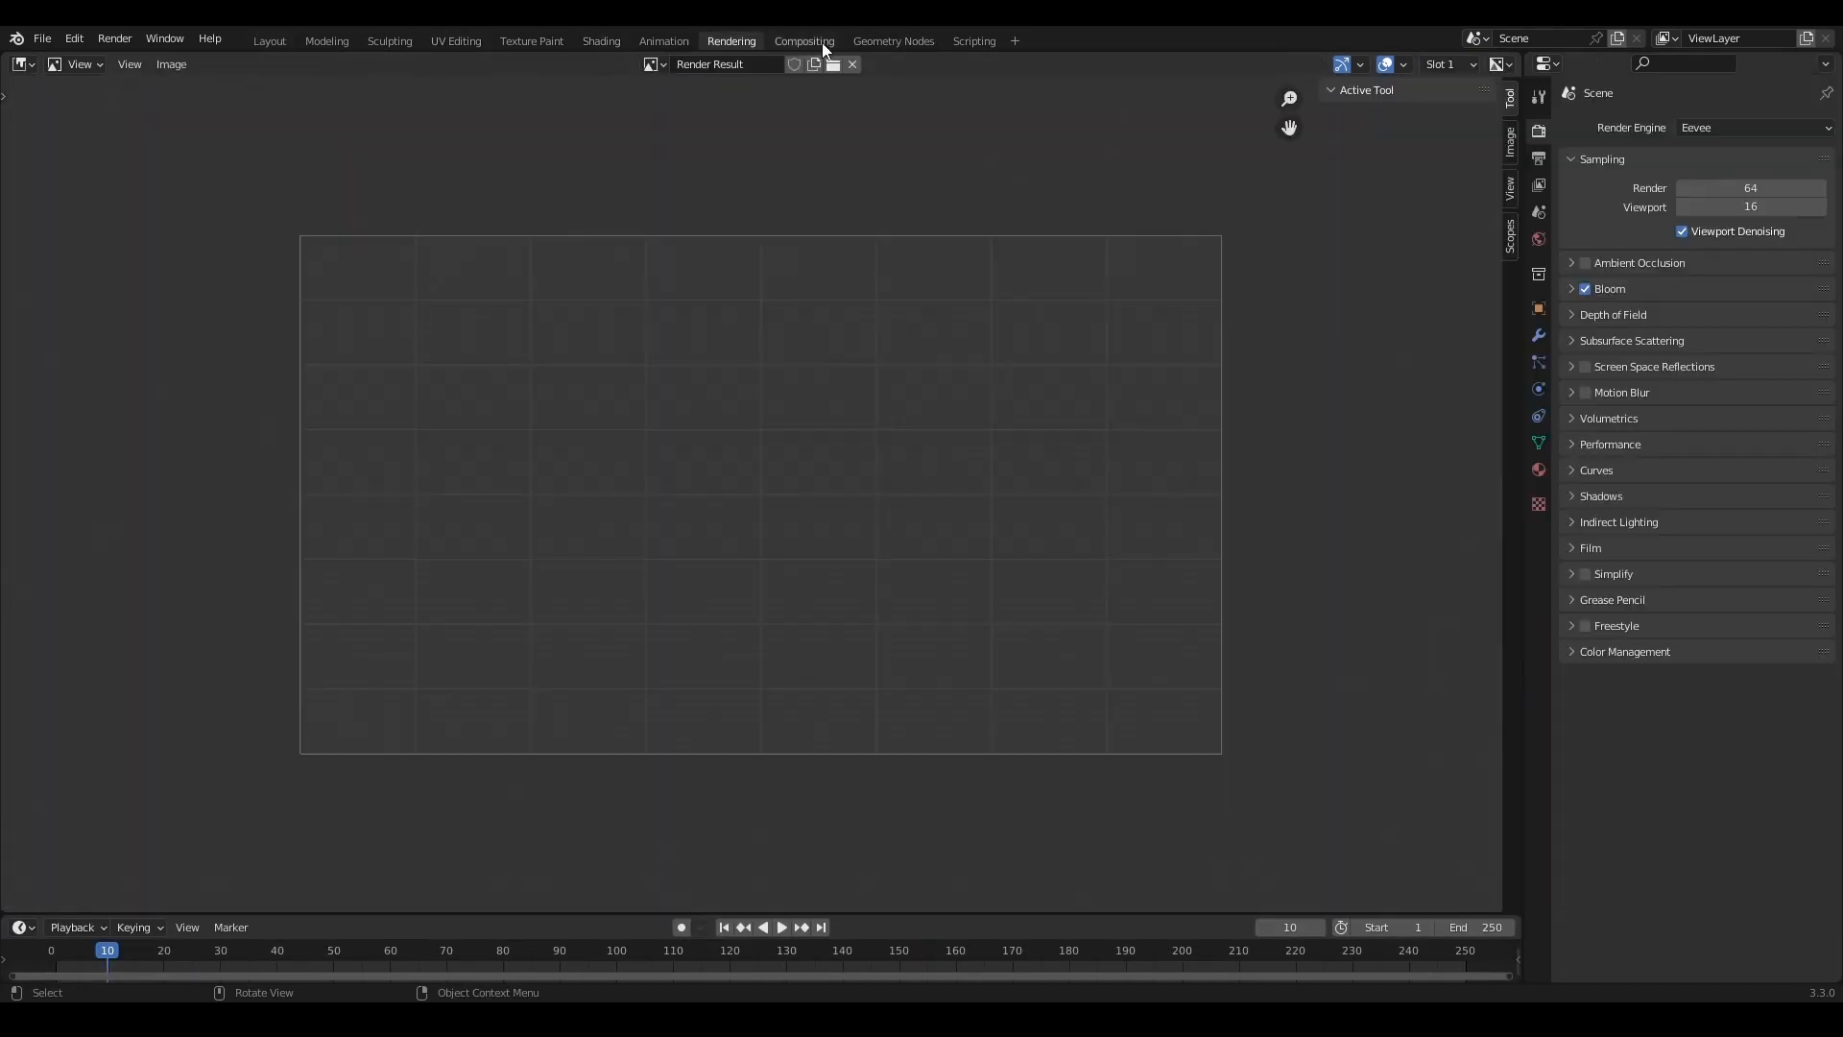
left_click(893, 40)
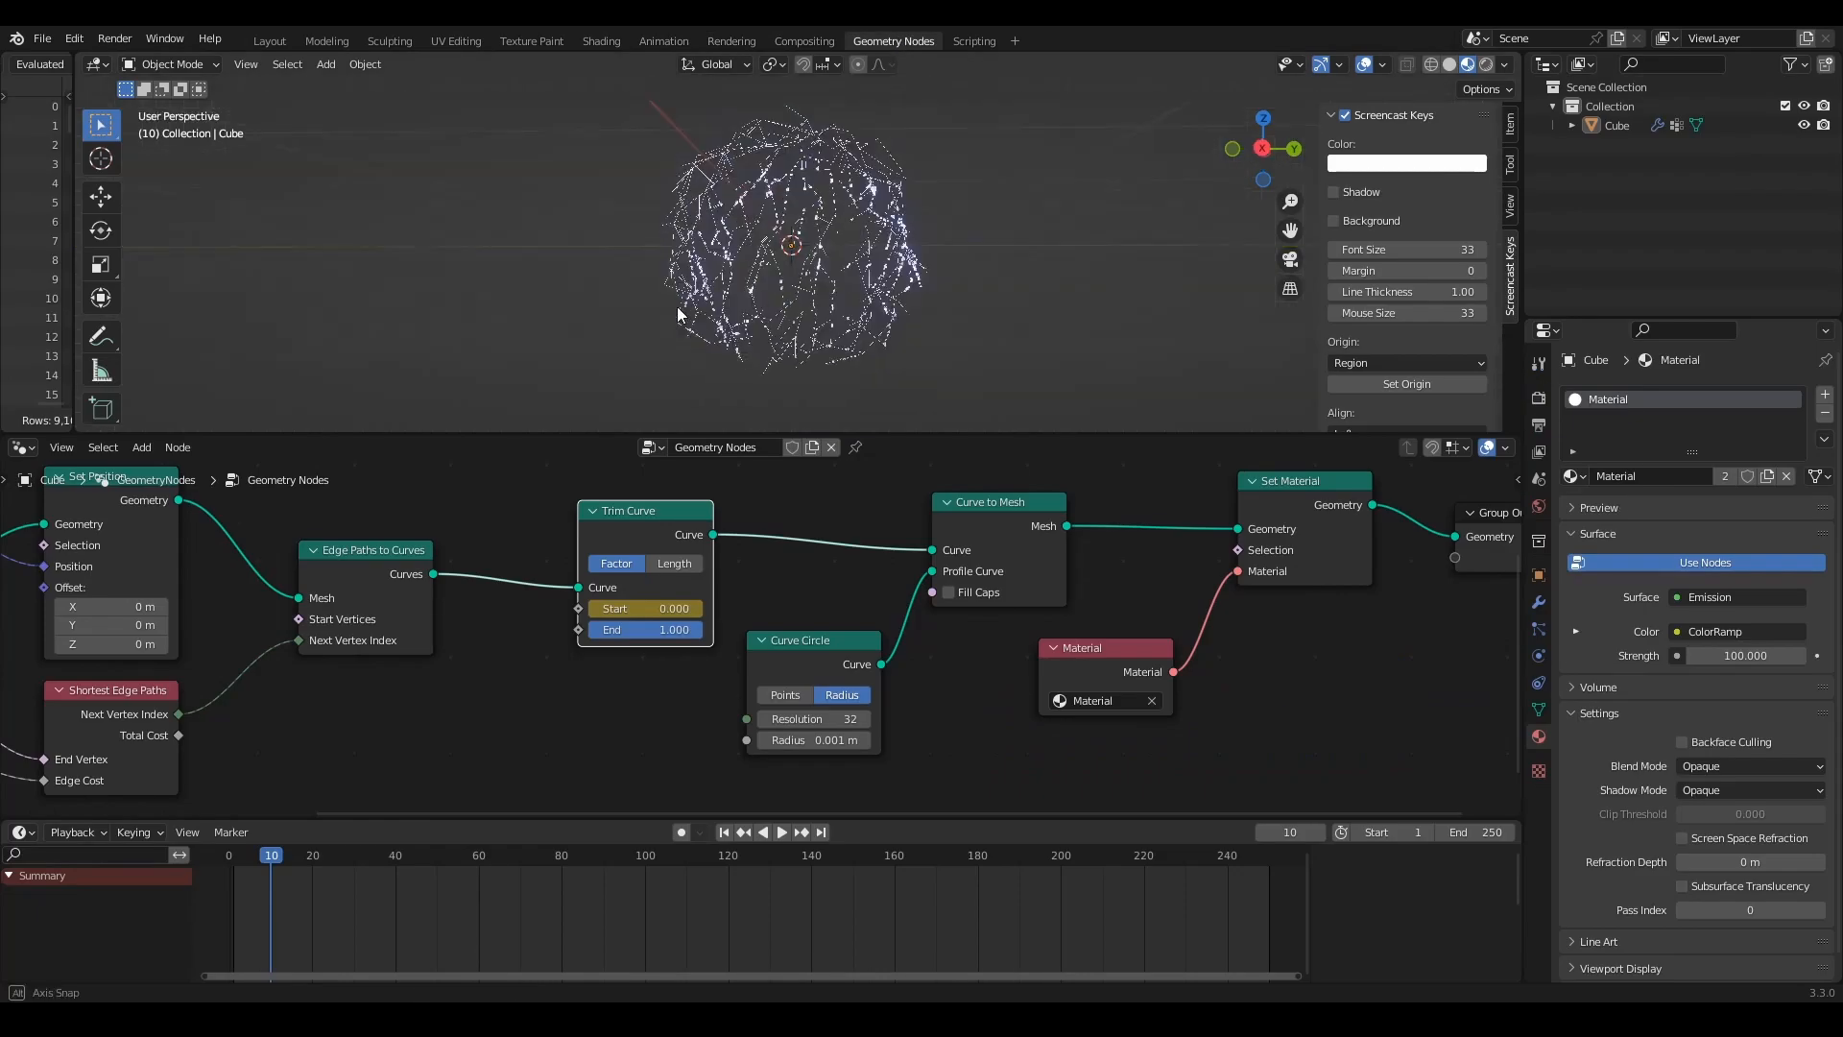
Step: At frame 1, set the Trim Curve node's Start value to 1.000 and keyframe it
left_click(239, 857)
key("space")
key("Escape")
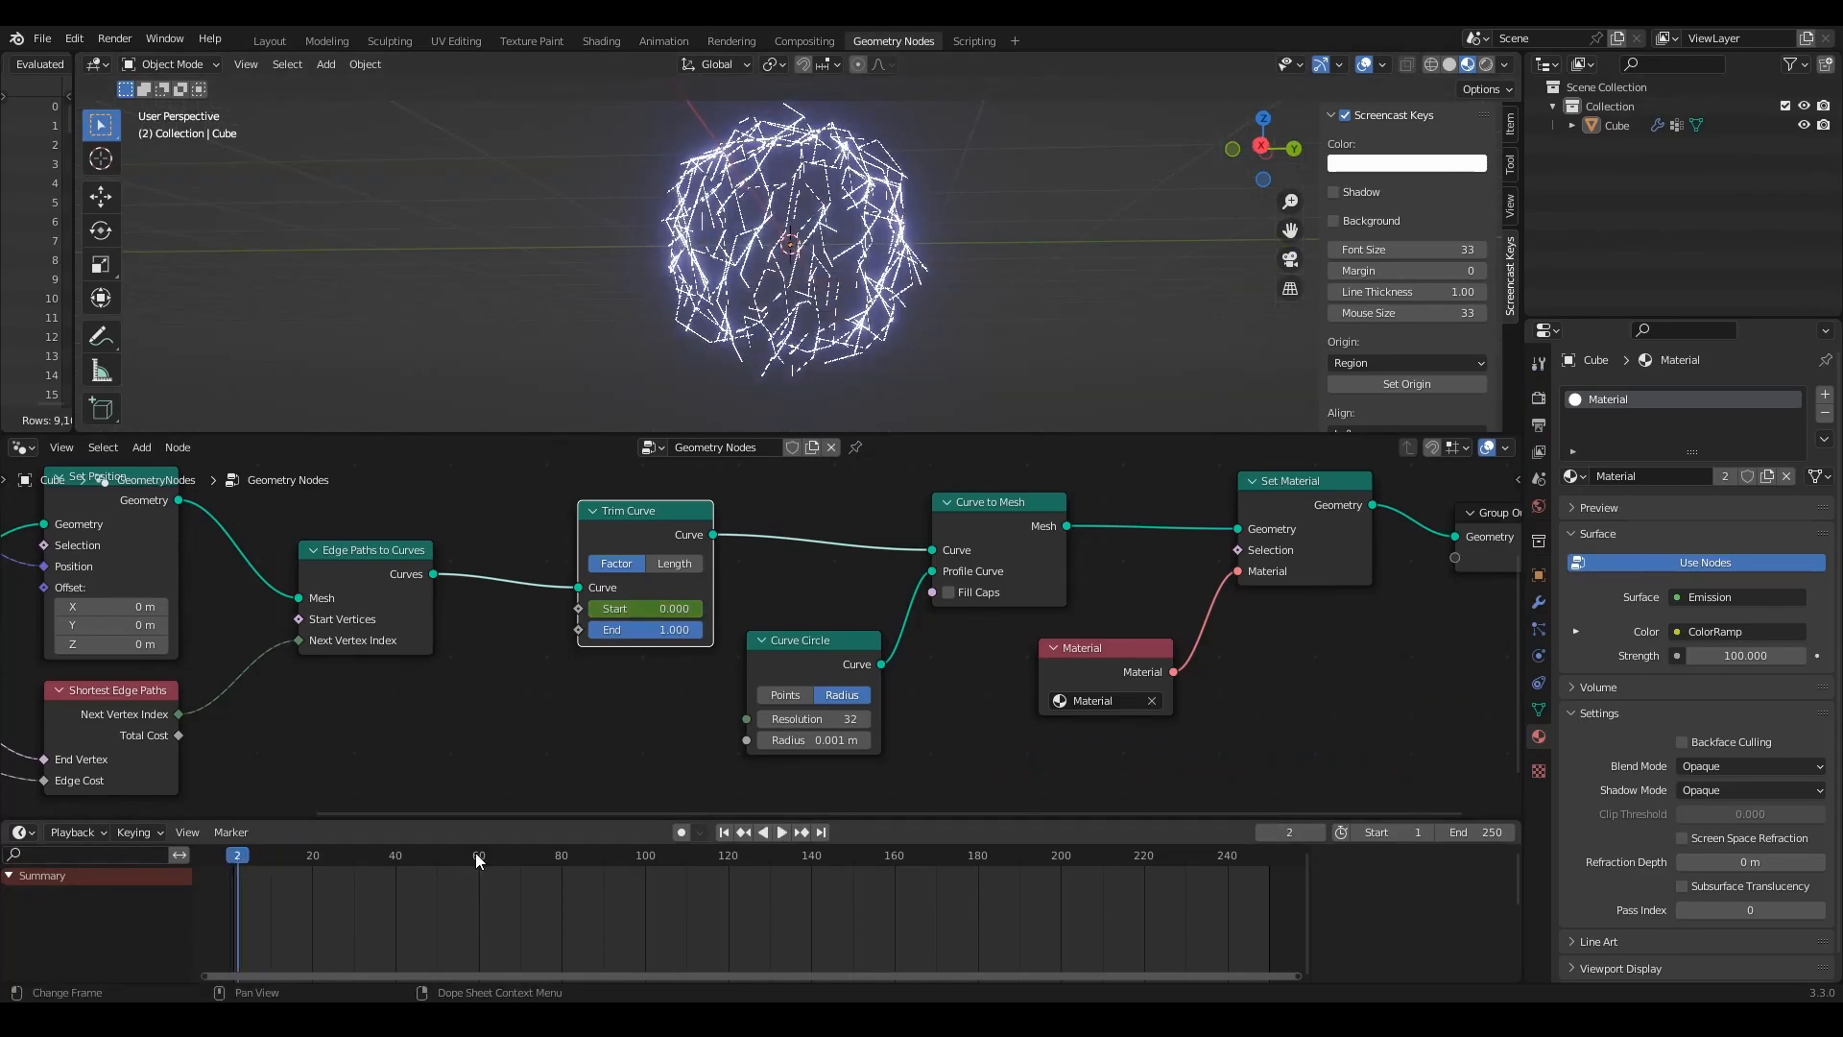
key("Left")
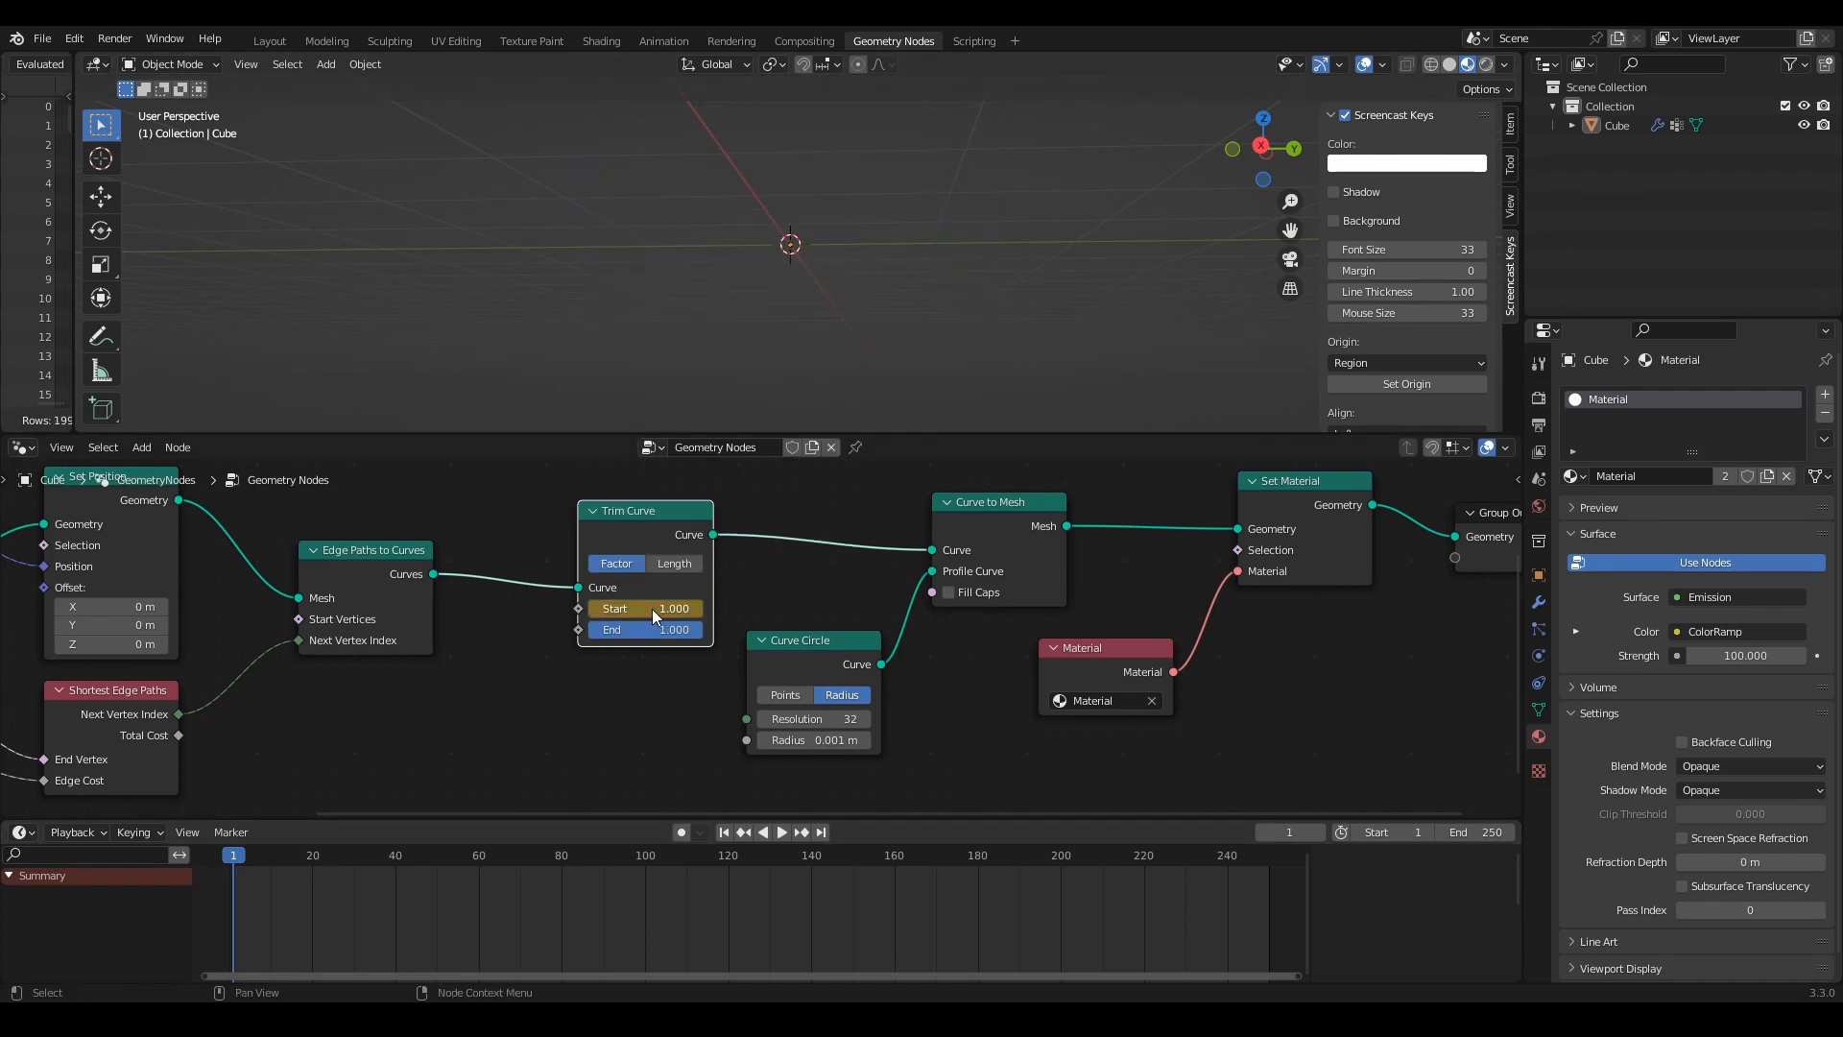
left_click(519, 706)
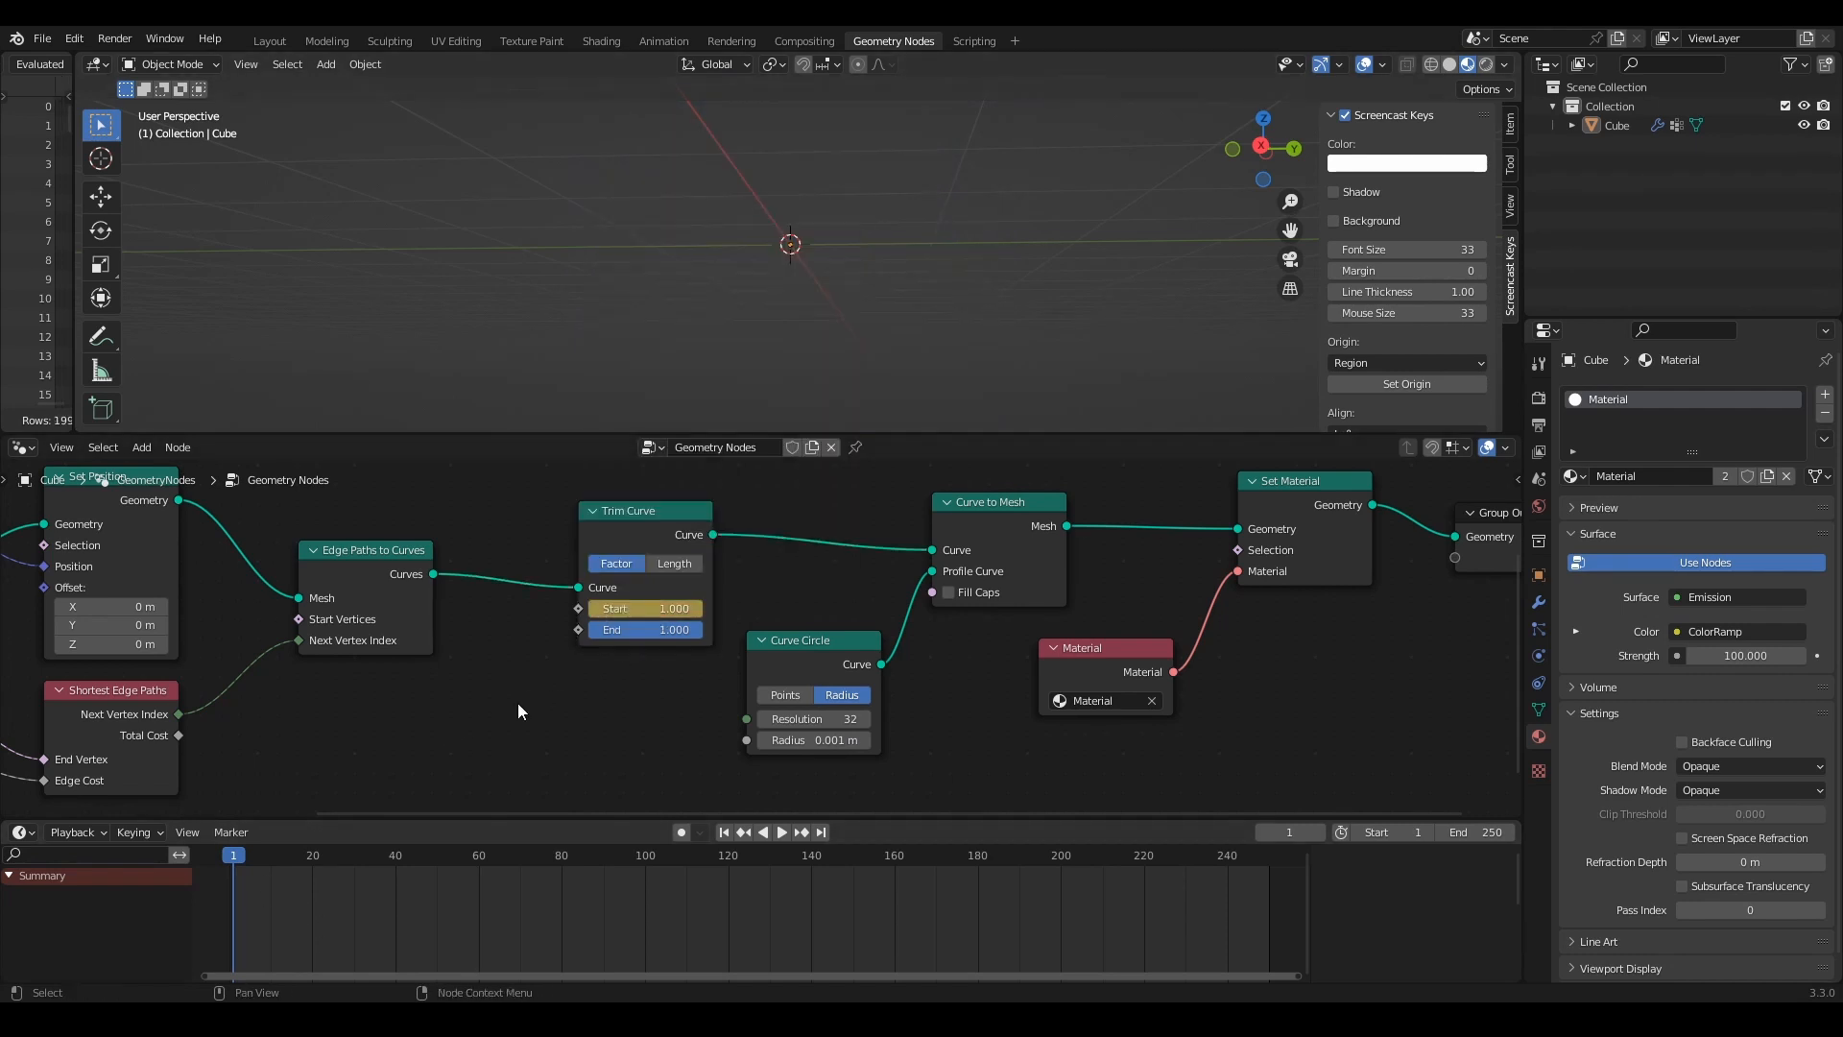
scroll(544, 672, "down", 1)
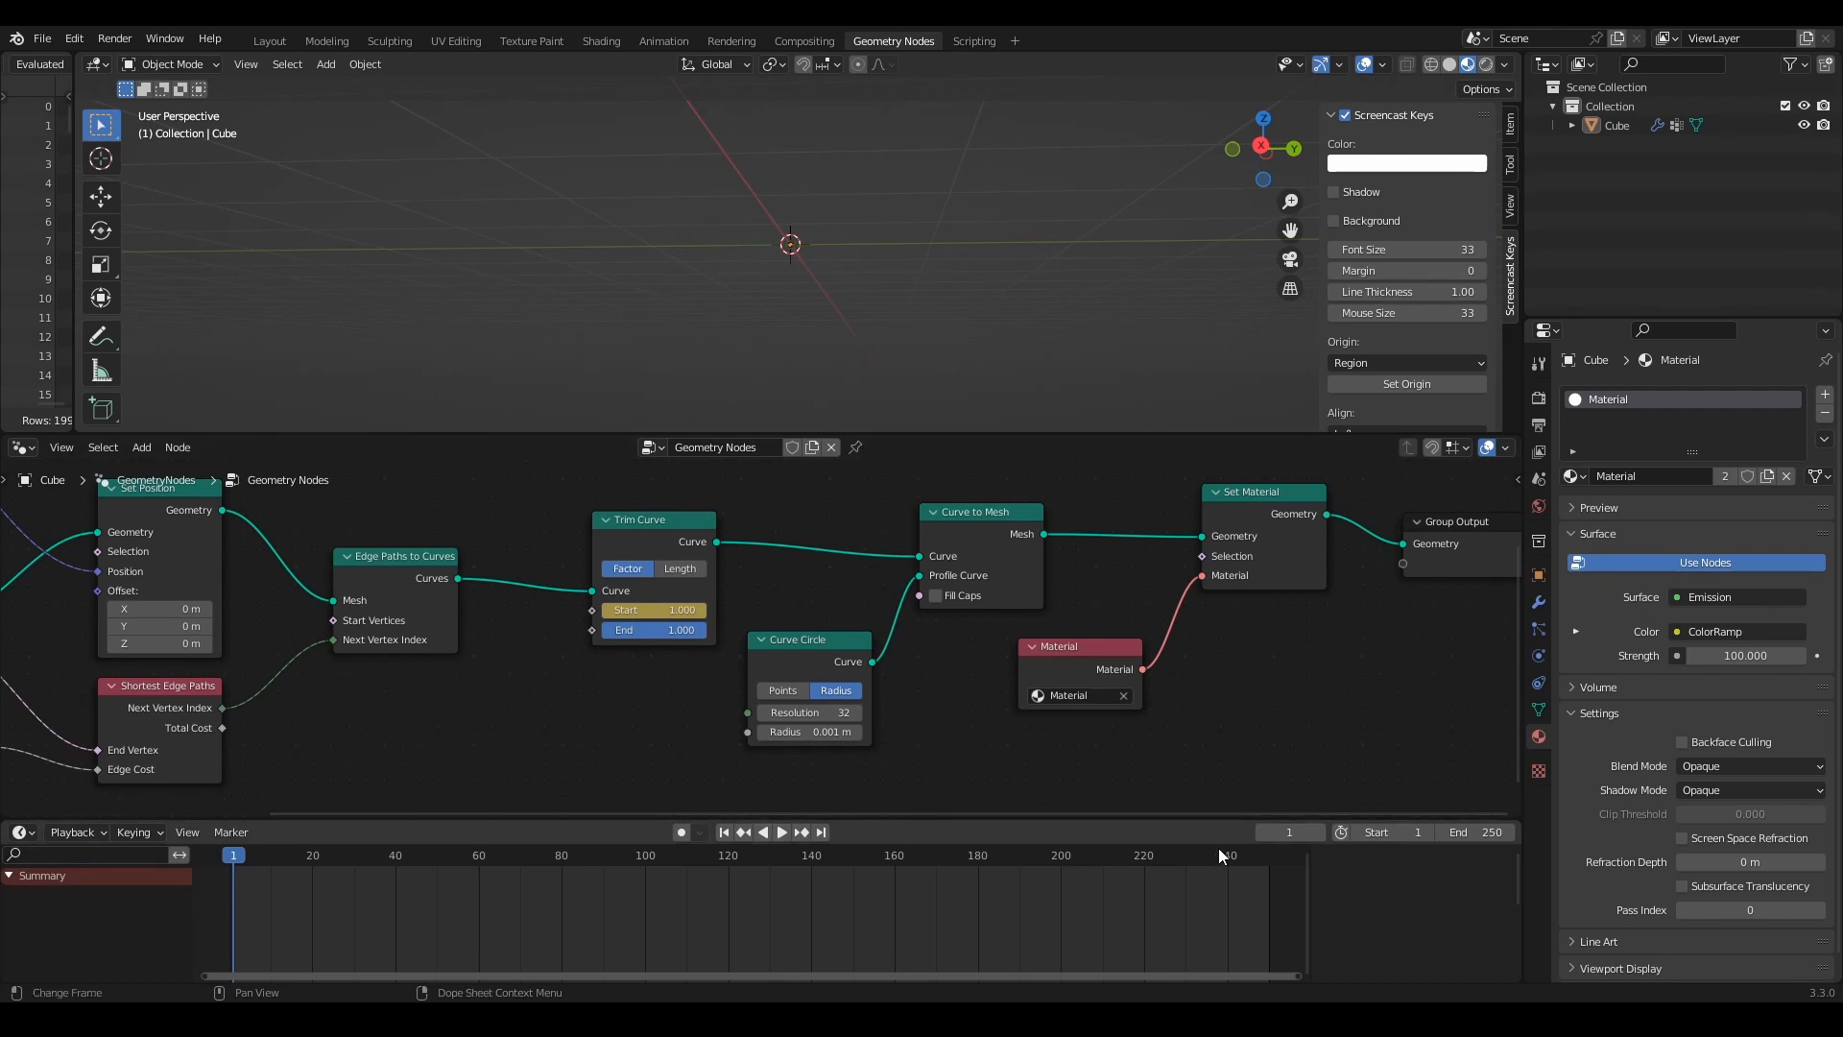
Step: Set the animation's end frame to 10
left_click(1464, 835)
type("10")
key("Return")
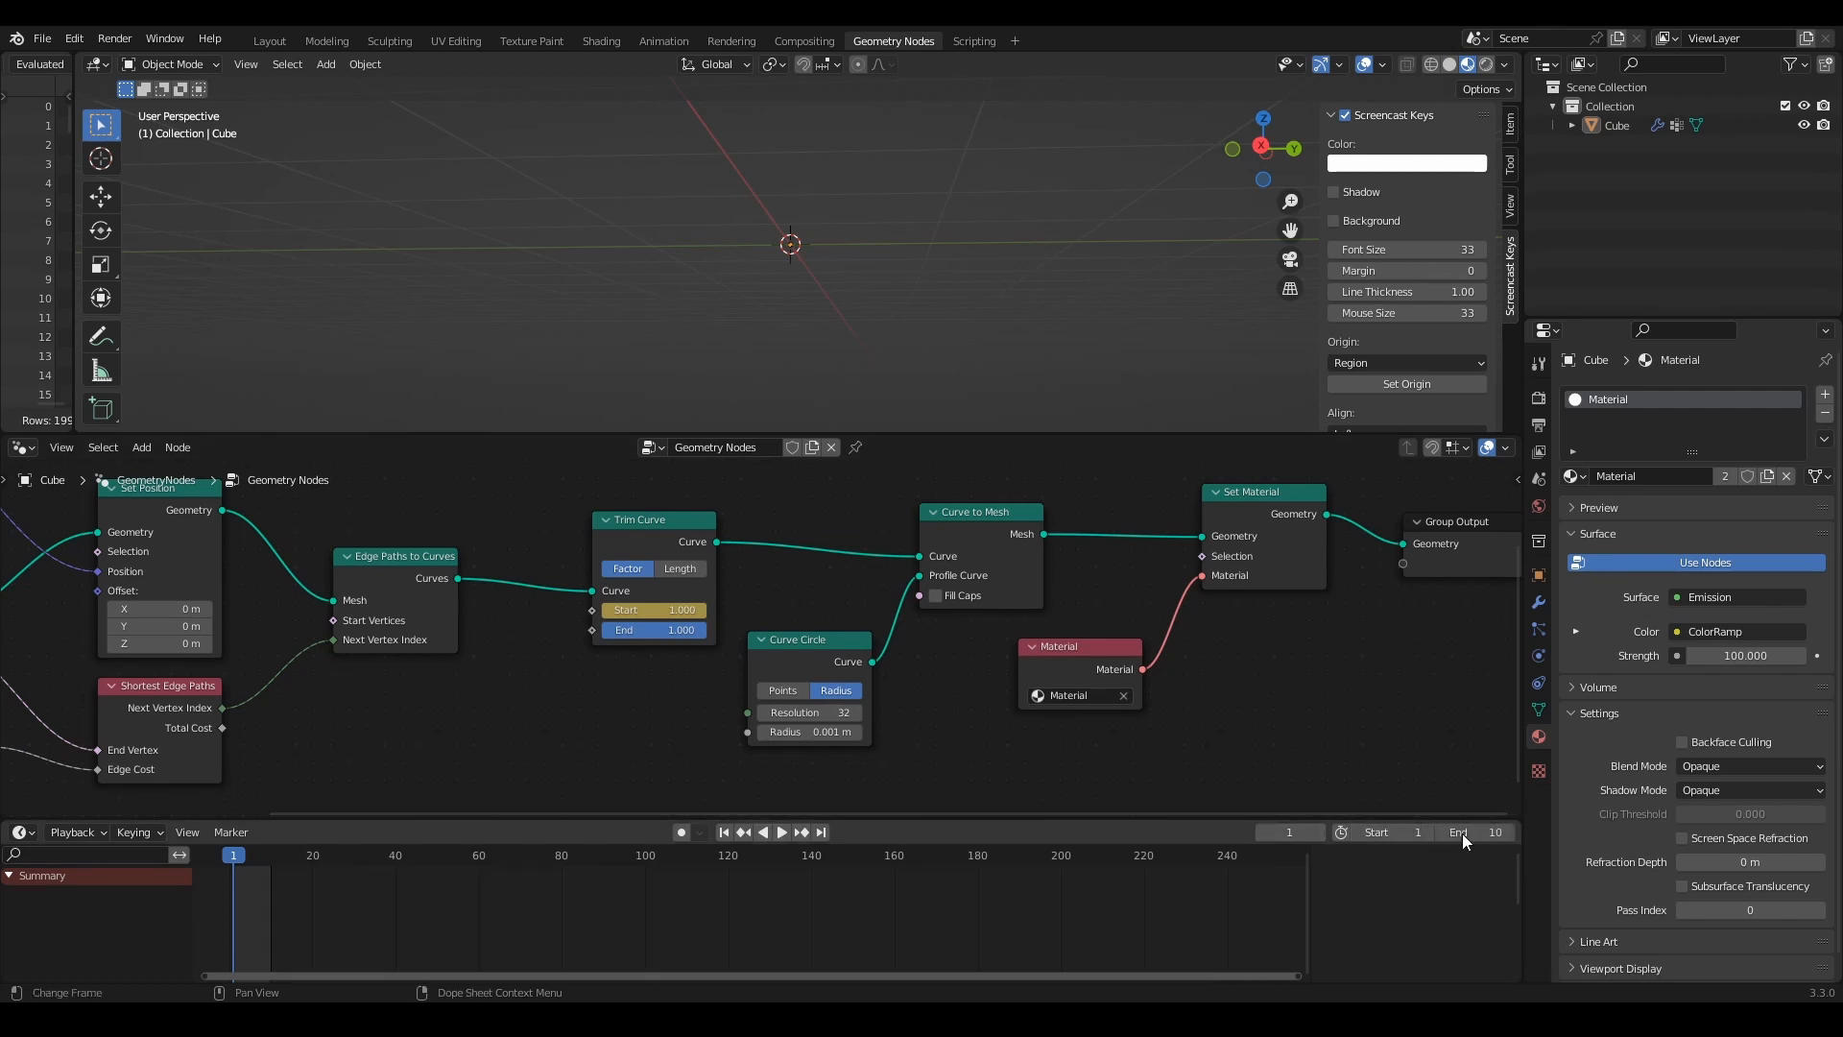
Step: Play the lightning growth animation, pausing and restarting the playback
key("space")
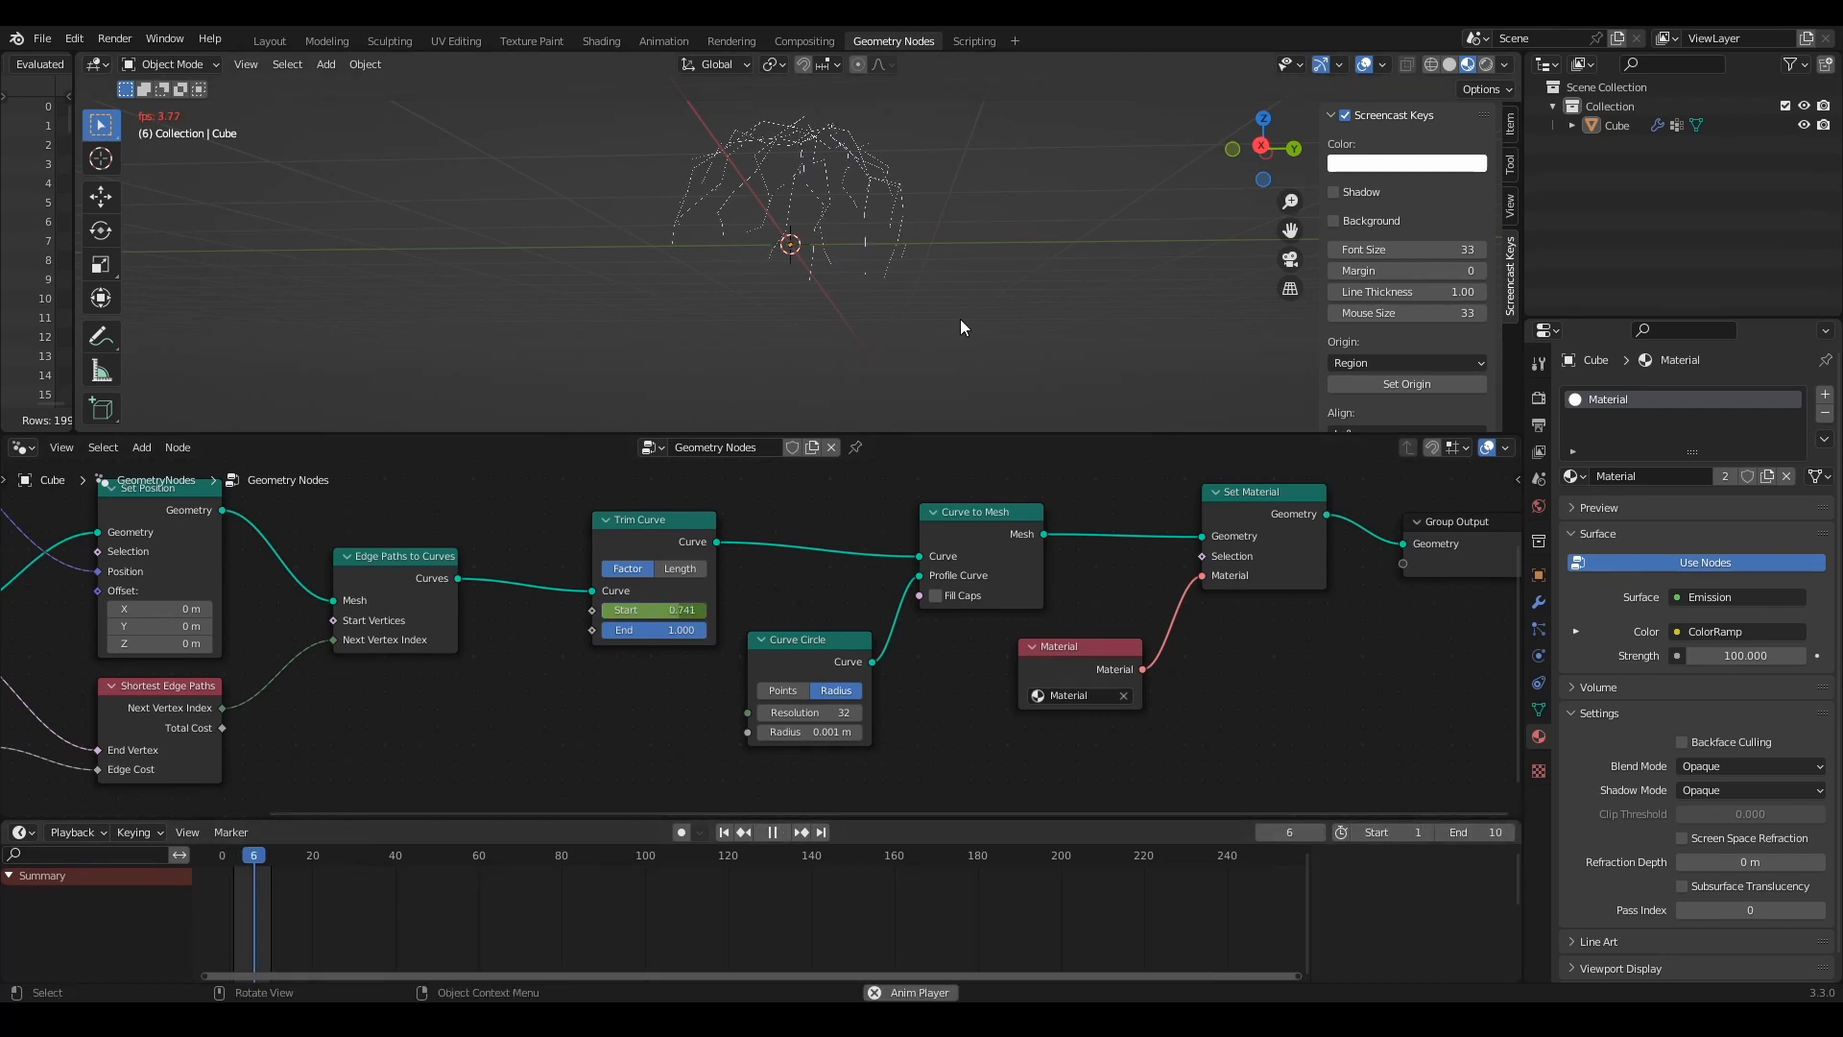
left_click(781, 832)
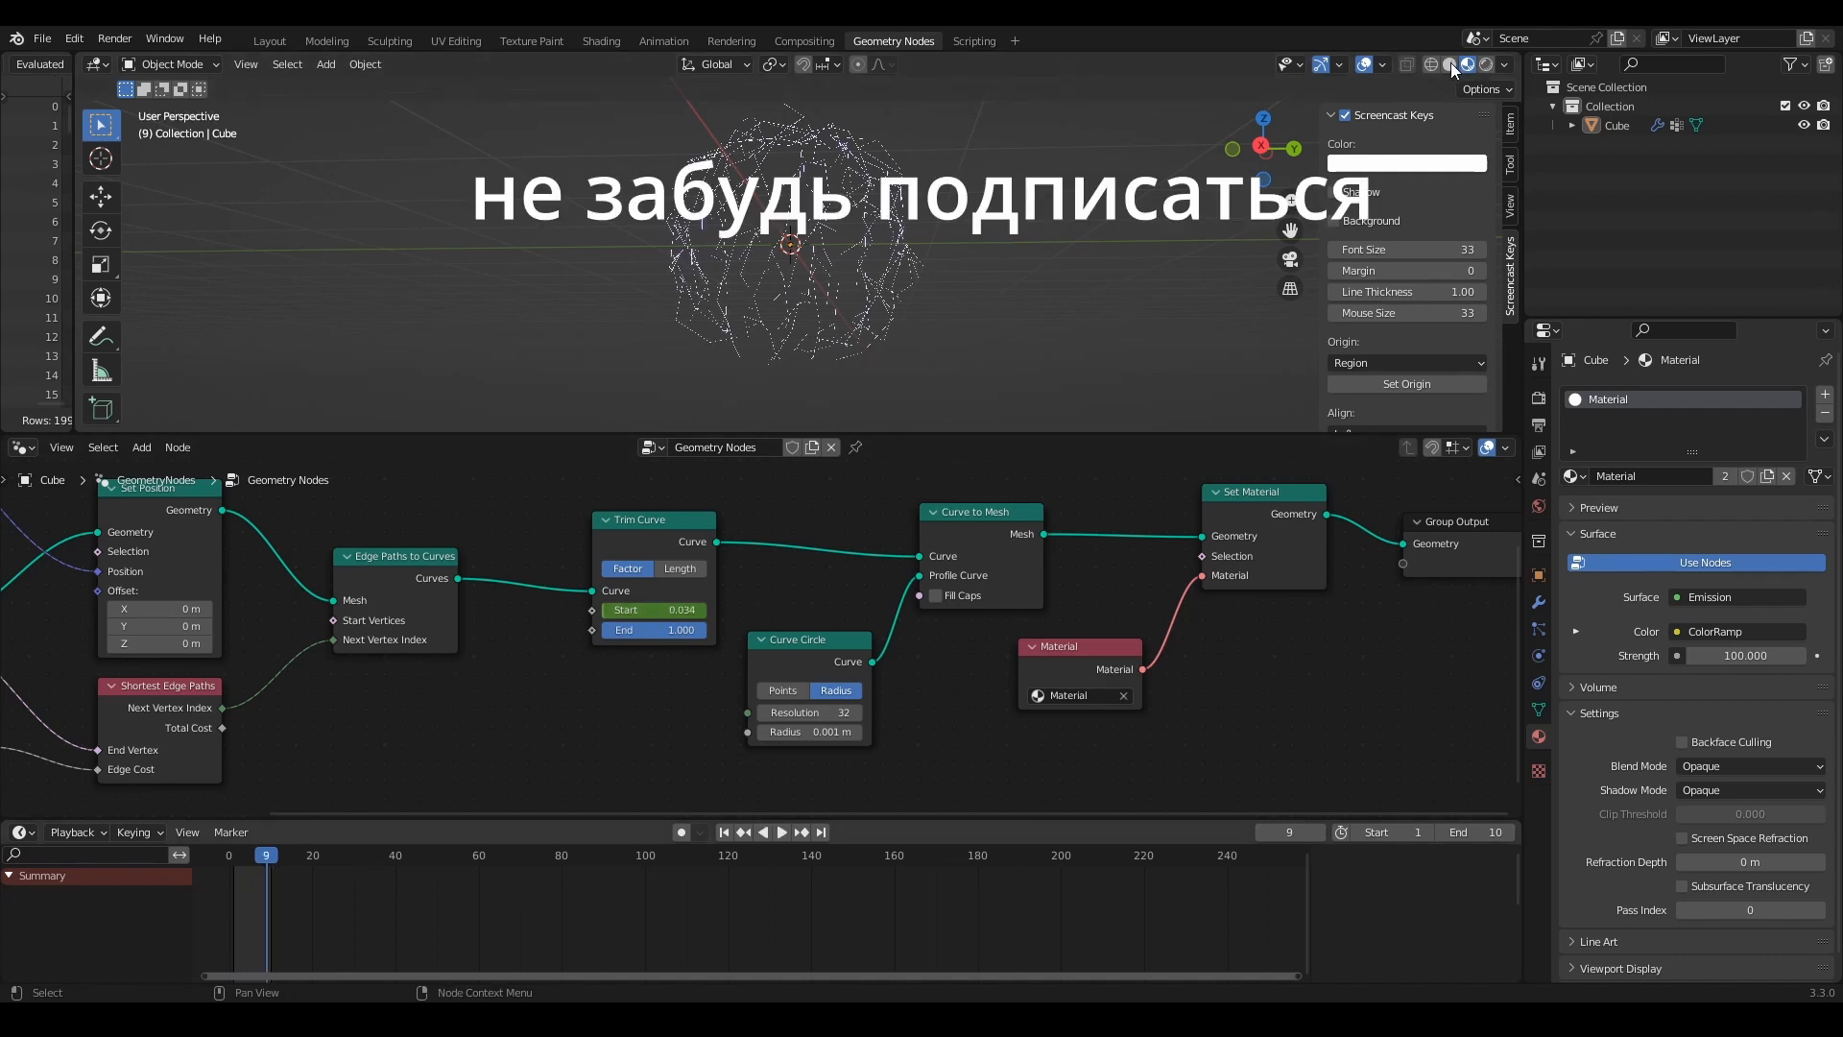
key("space")
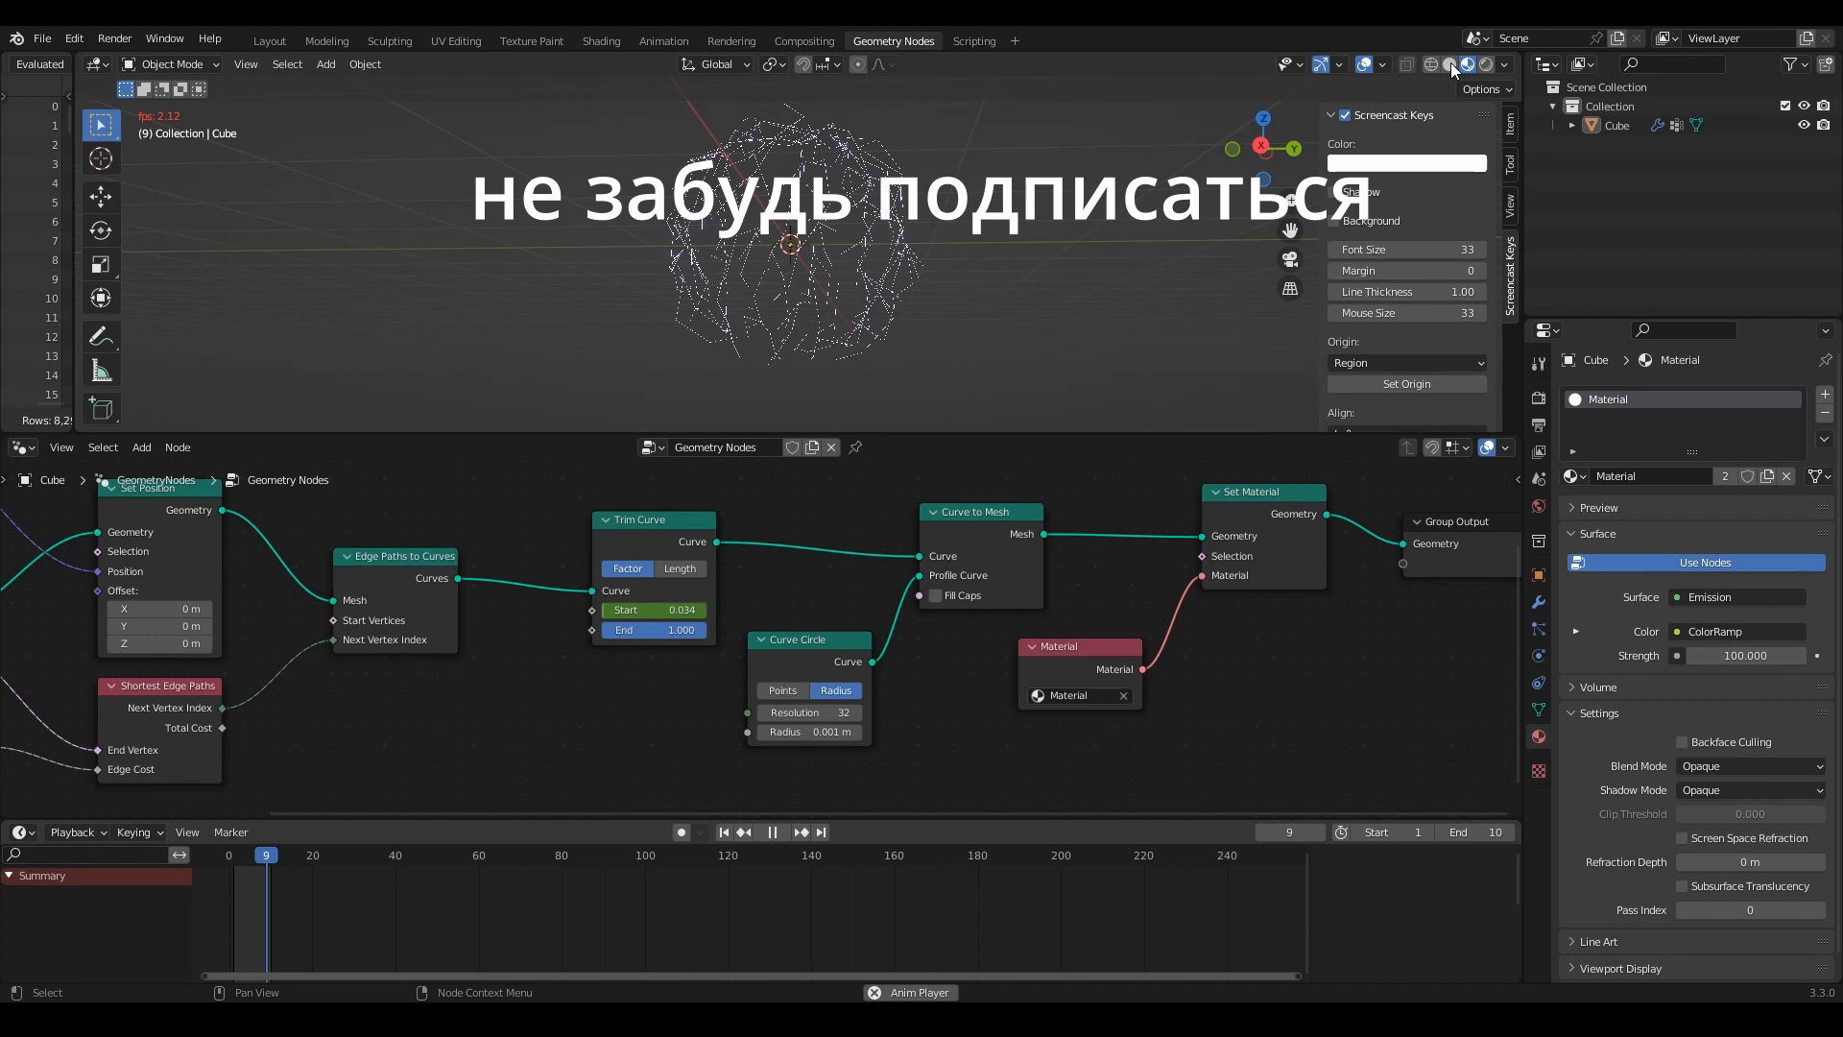